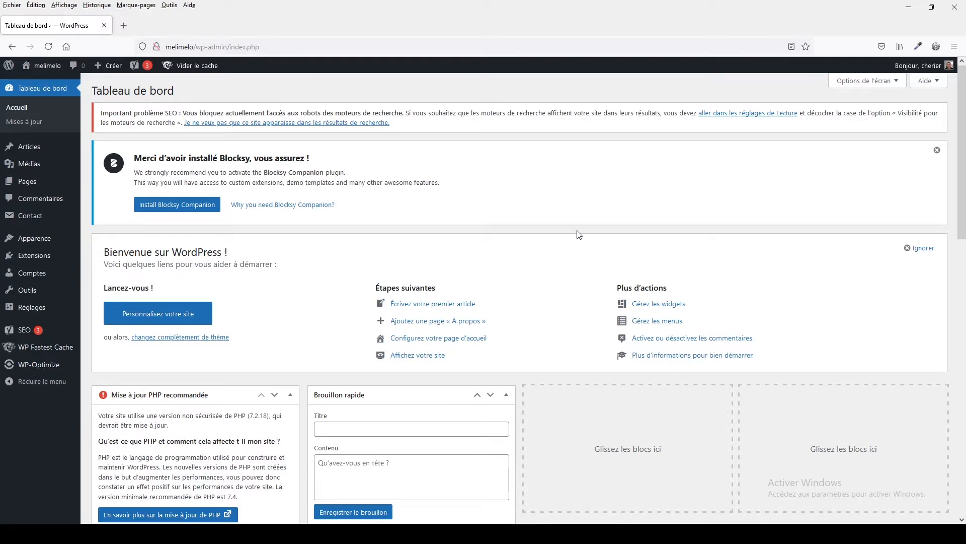
- Open the list of installed themes to check which theme is active
mouse_move(33, 247)
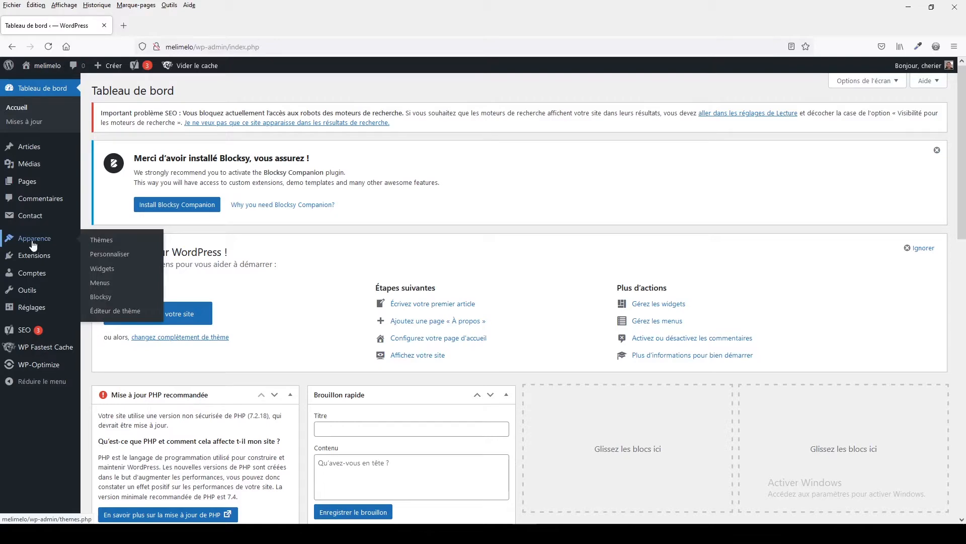
left_click(97, 241)
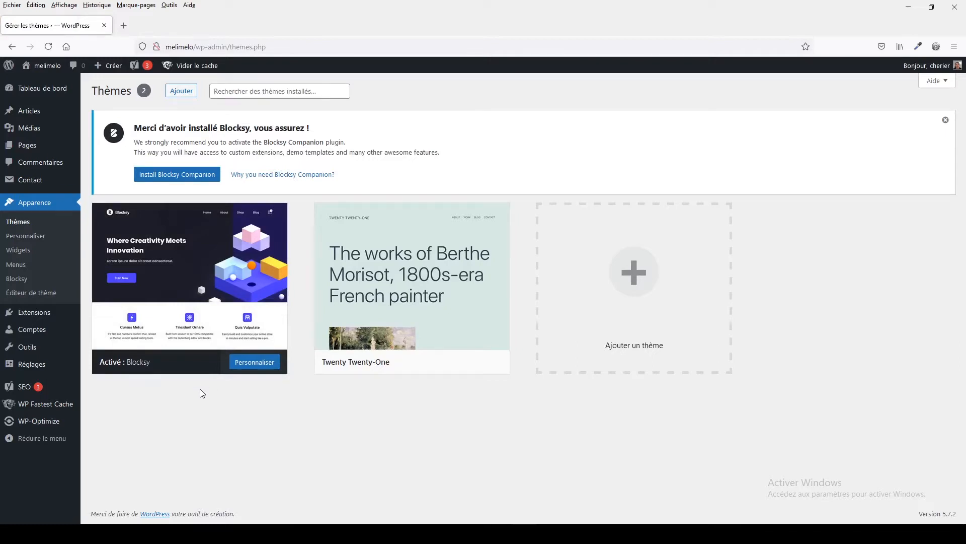
mouse_move(173, 357)
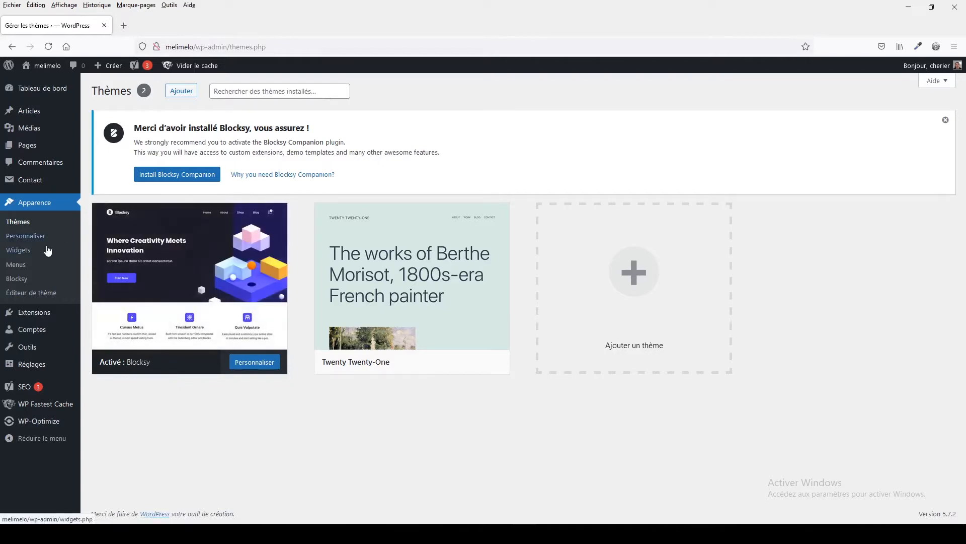
- Search the plugin directory for "kadence block", then install and activate Gutenberg Blocks by Kadence Blocks
left_click(40, 312)
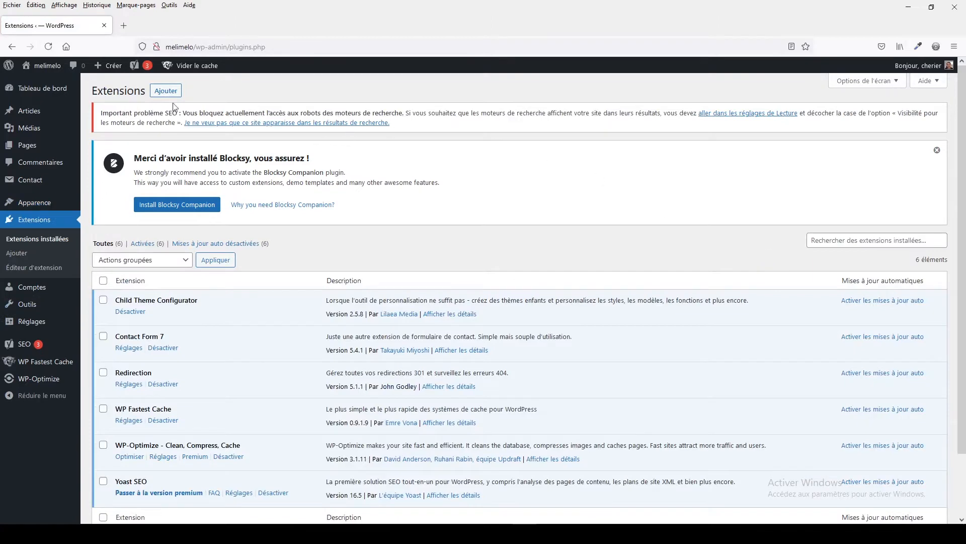
left_click(165, 92)
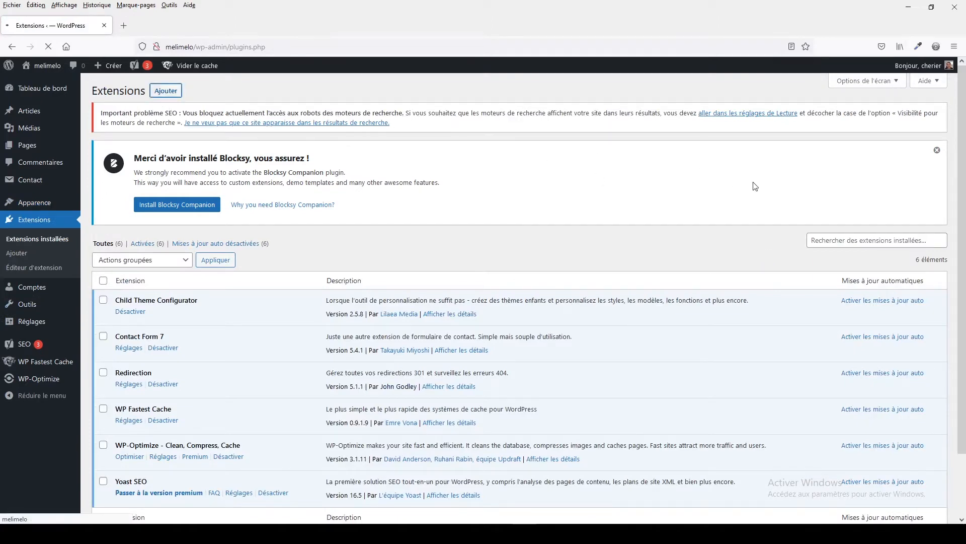
type("kadence block")
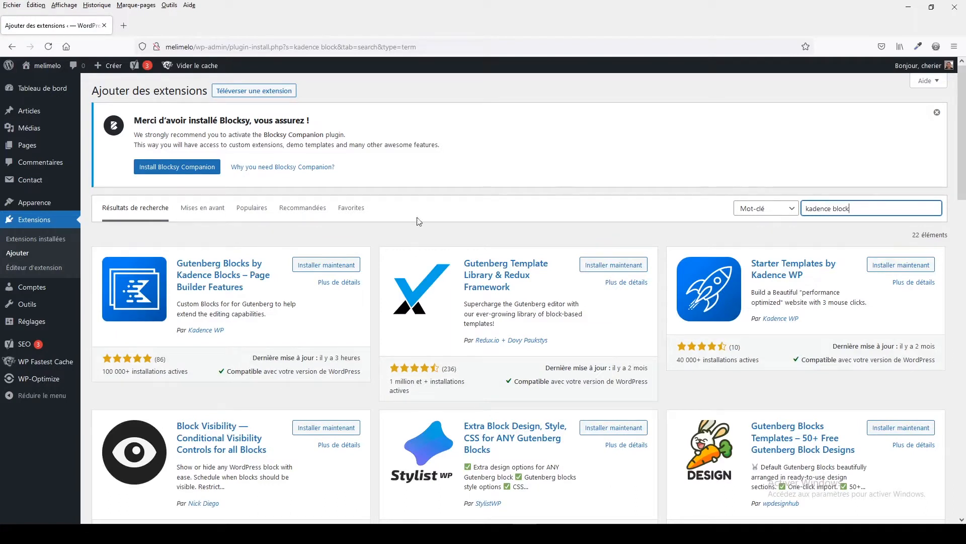
left_click(320, 269)
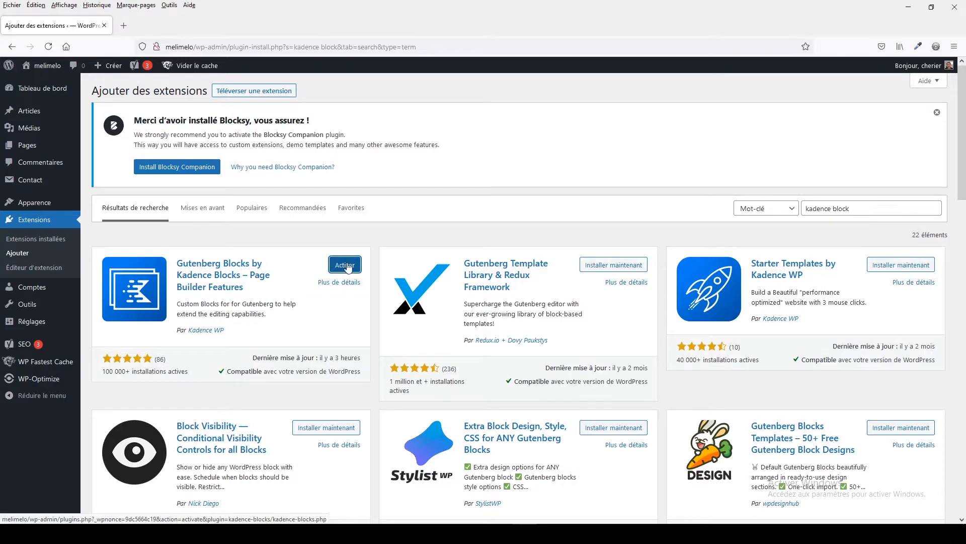
left_click(346, 265)
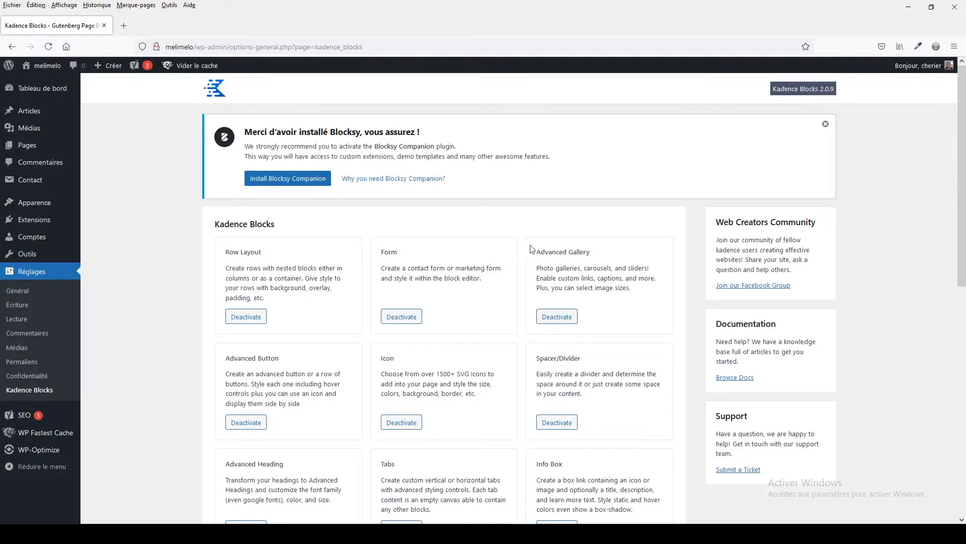
- Review the Kadence Blocks settings, choose Large as the post default editor width and save the changes
scroll(202, 428, "down", 5)
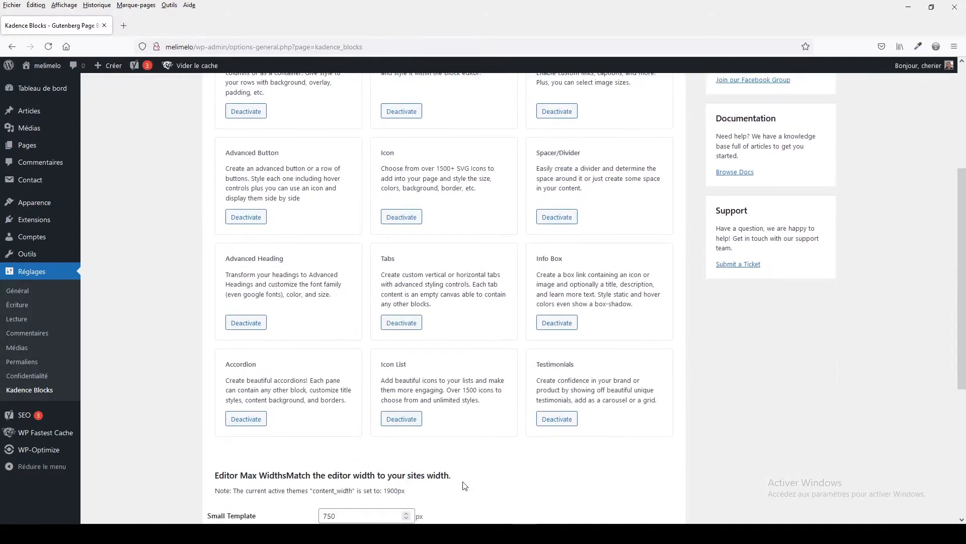
scroll(278, 432, "up", 5)
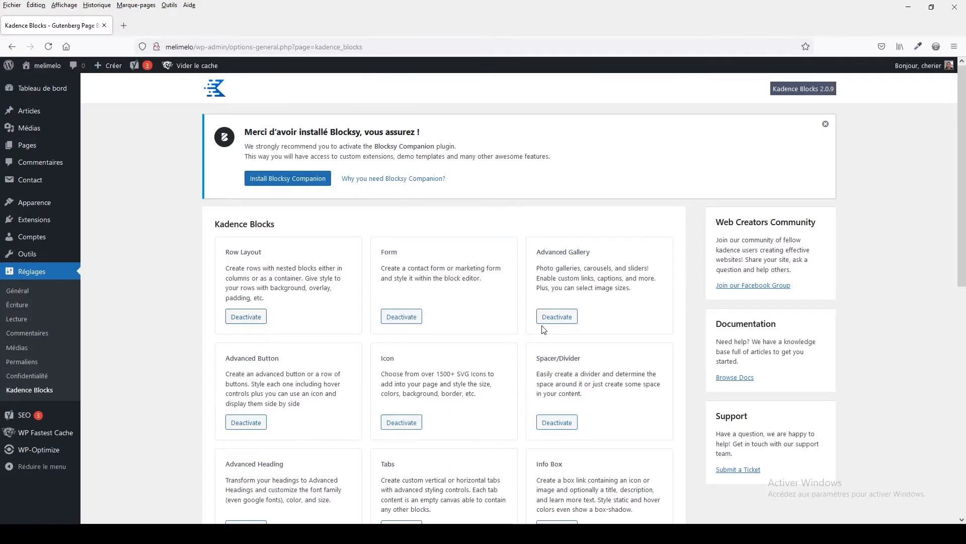
scroll(544, 329, "down", 10)
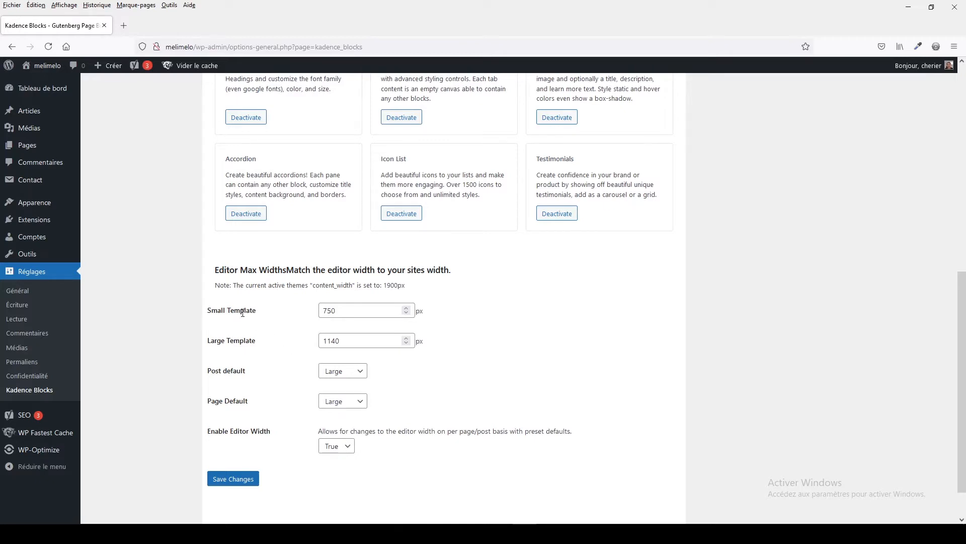
left_click_drag(324, 310, 341, 310)
left_click_drag(323, 341, 347, 340)
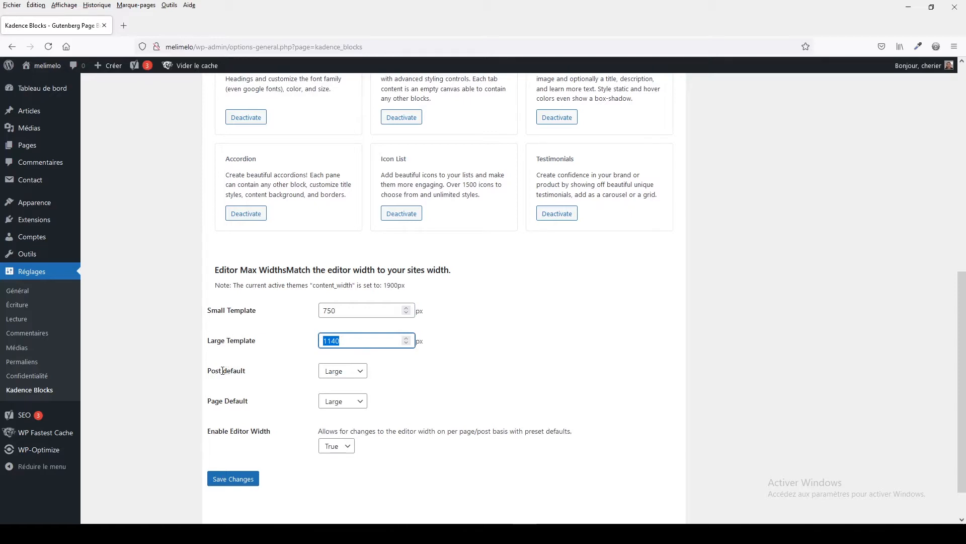
left_click(332, 371)
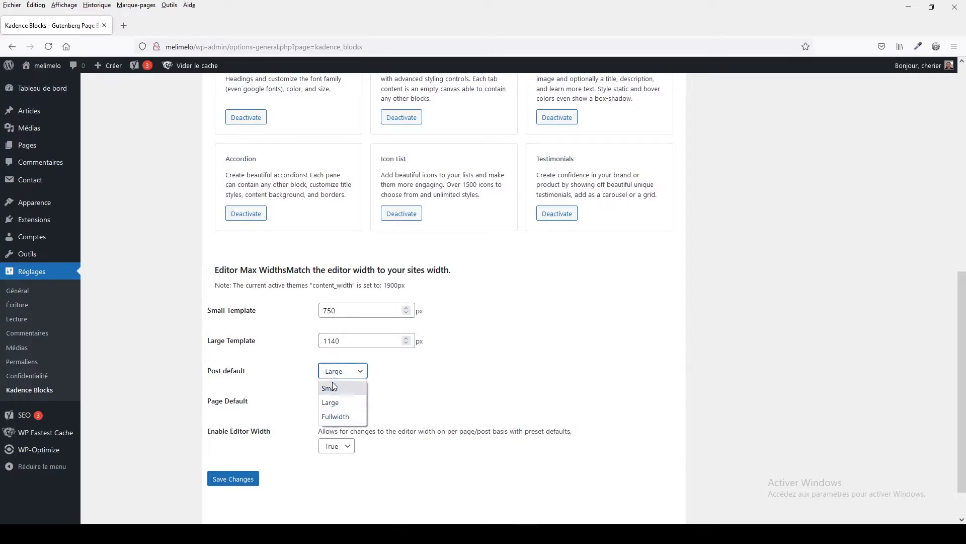
left_click(332, 406)
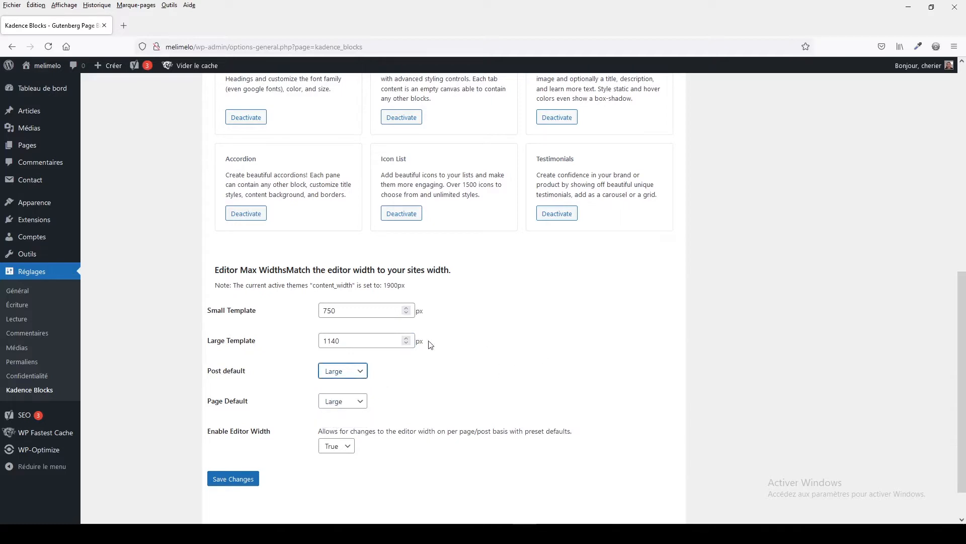
left_click(242, 484)
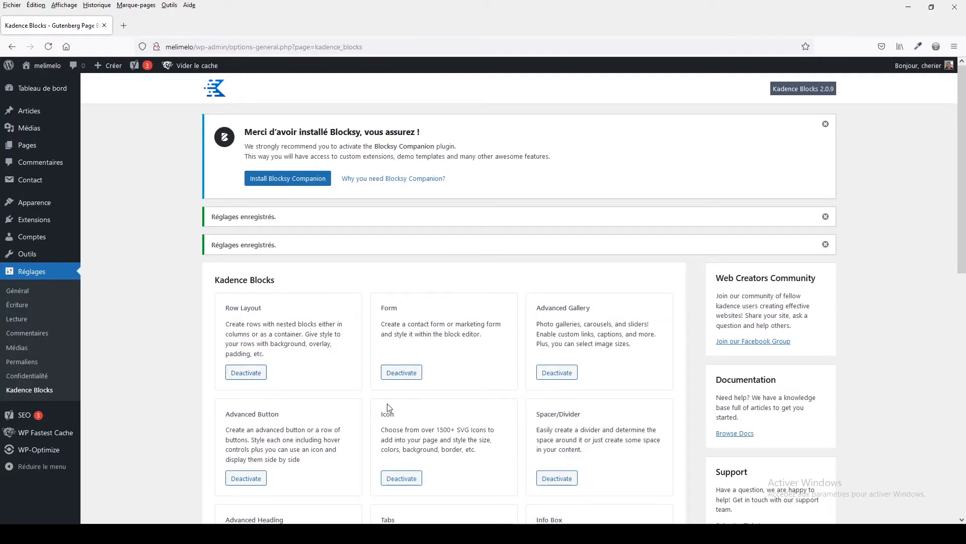
- Add a new page and set its Blocksy page structure to inherit from the customizer
left_click(32, 148)
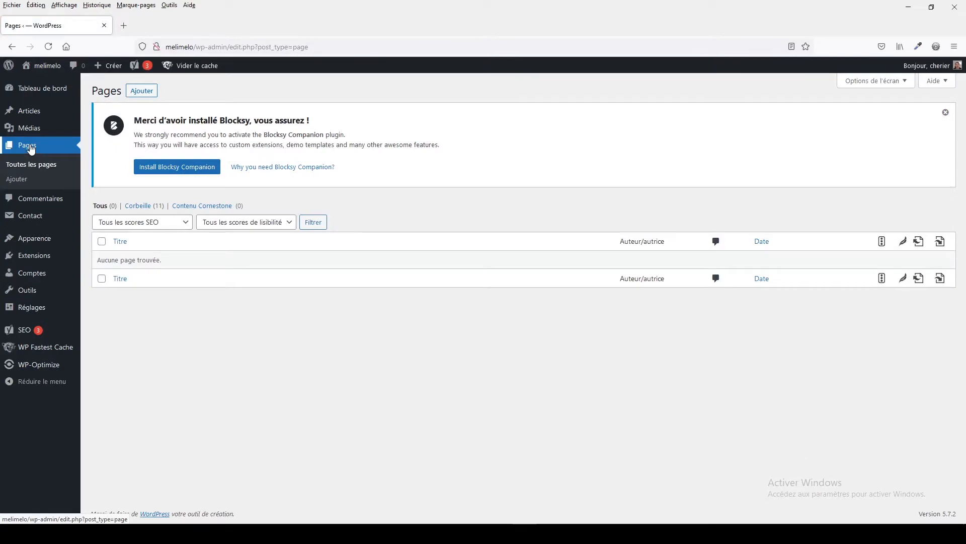
left_click(144, 92)
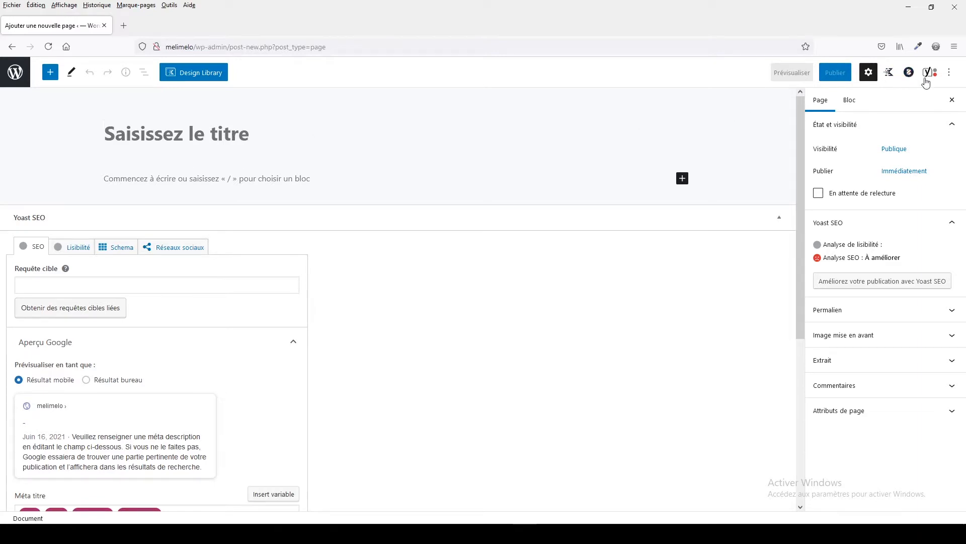
left_click(910, 73)
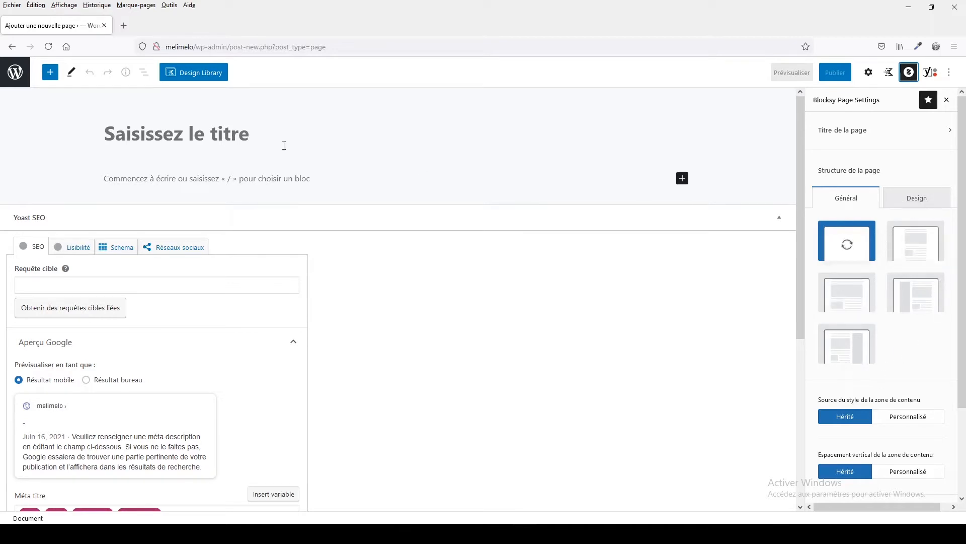
left_click(848, 244)
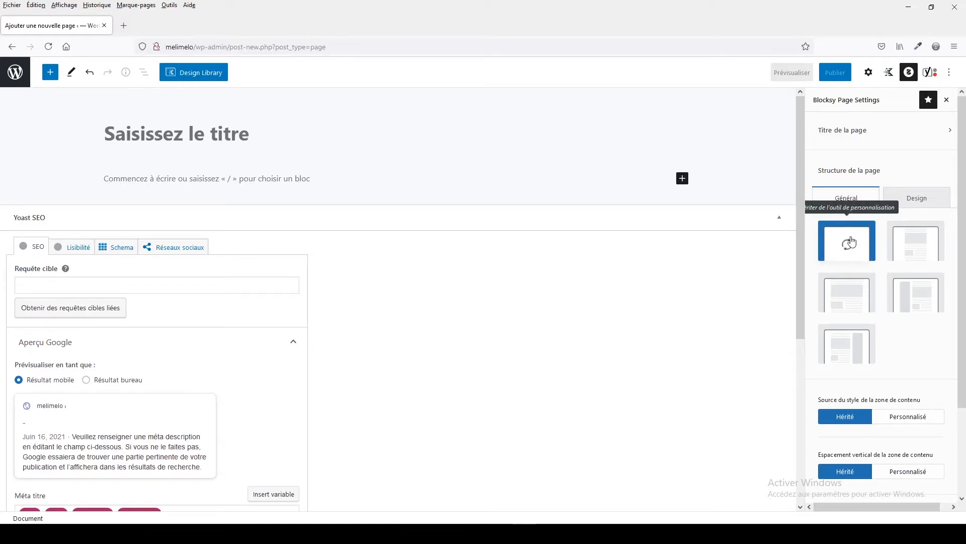
- Set the page title option to Désactivé in the page's Blocksy settings
left_click(855, 130)
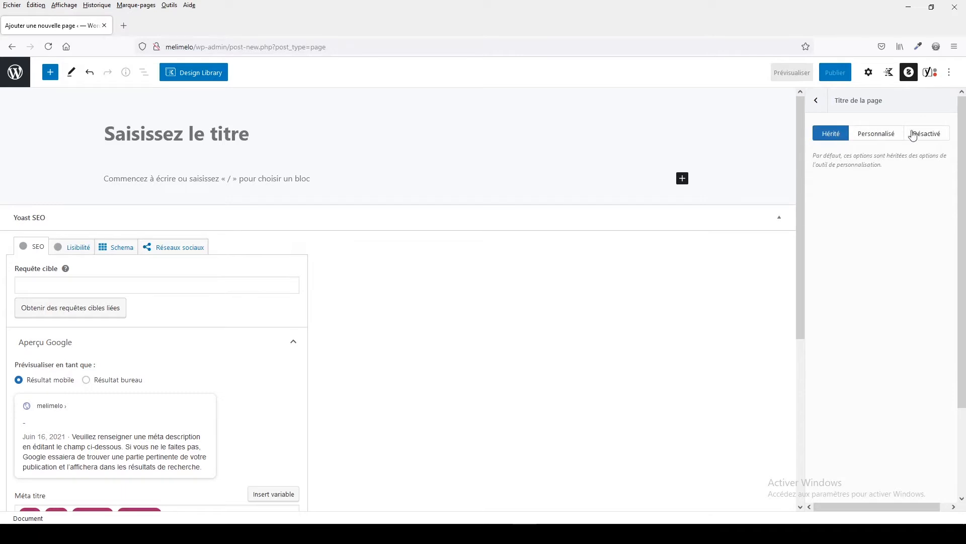
left_click(936, 136)
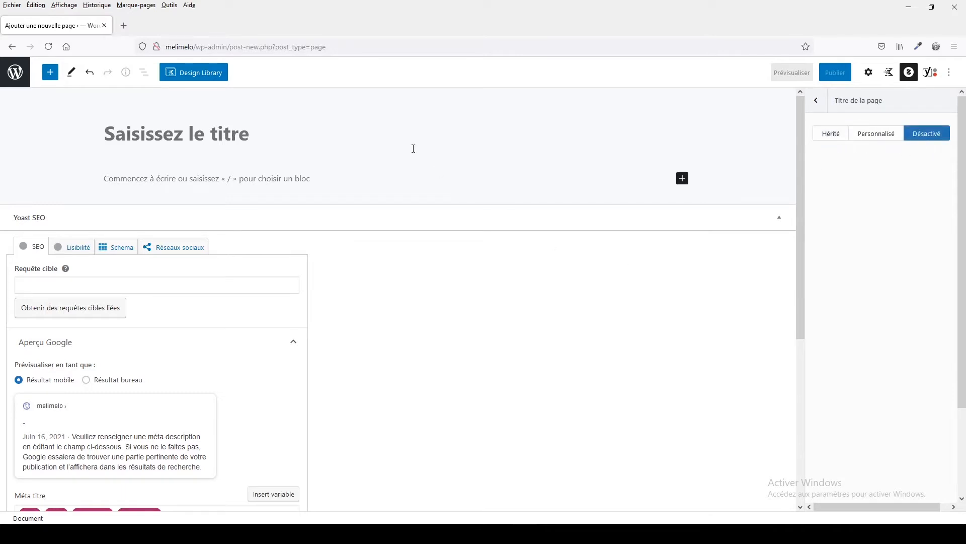
left_click(815, 100)
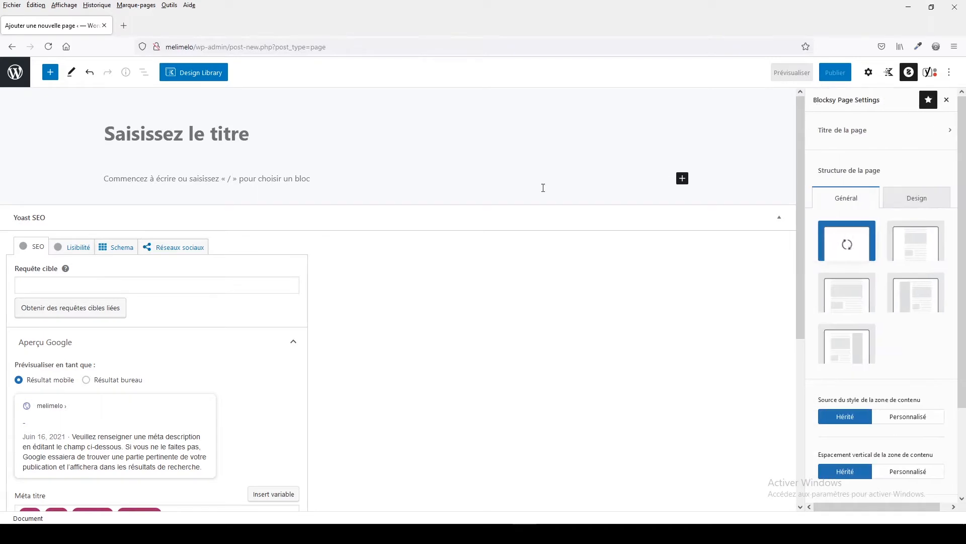
- Write a test paragraph "v" in the page, preview it in a new tab and close the preview
left_click(302, 180)
type("v")
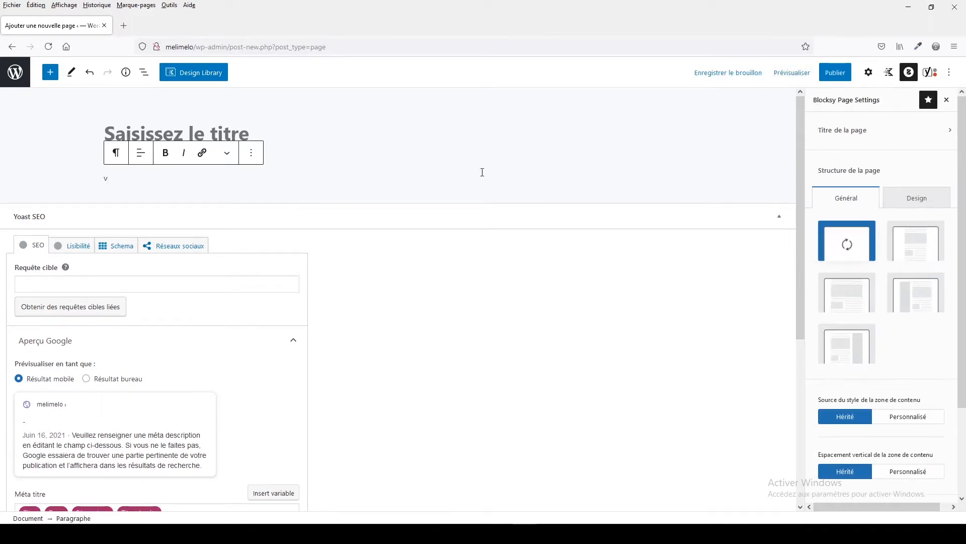
left_click(255, 160)
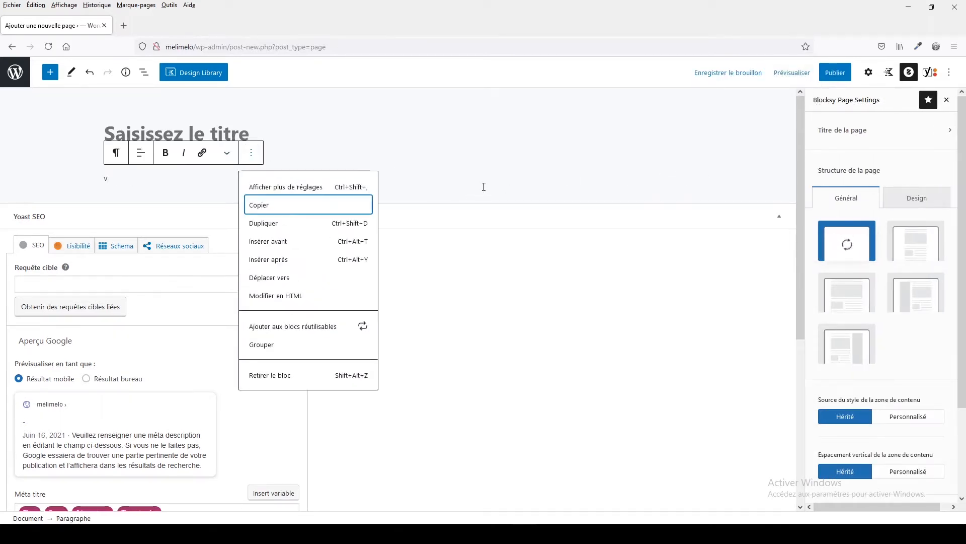
left_click(484, 182)
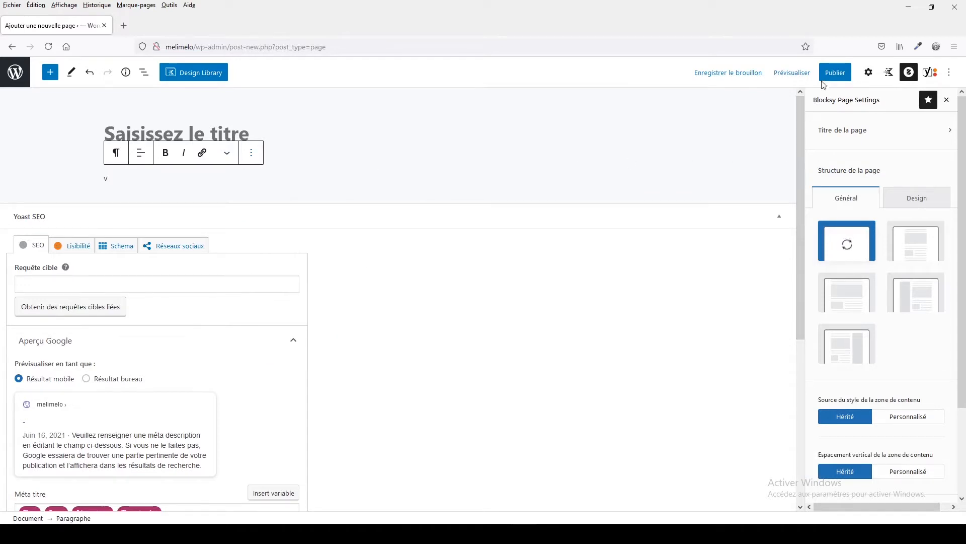
left_click(792, 72)
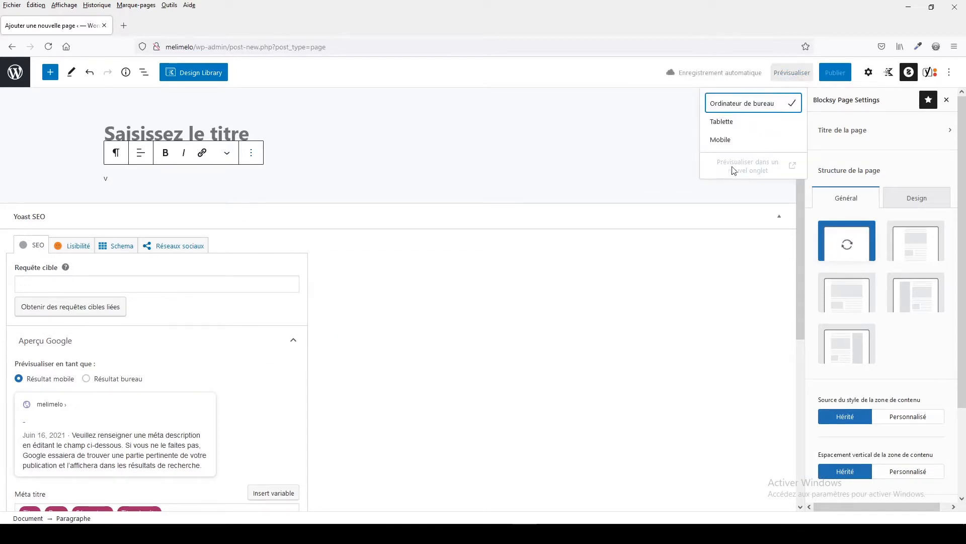
left_click(739, 168)
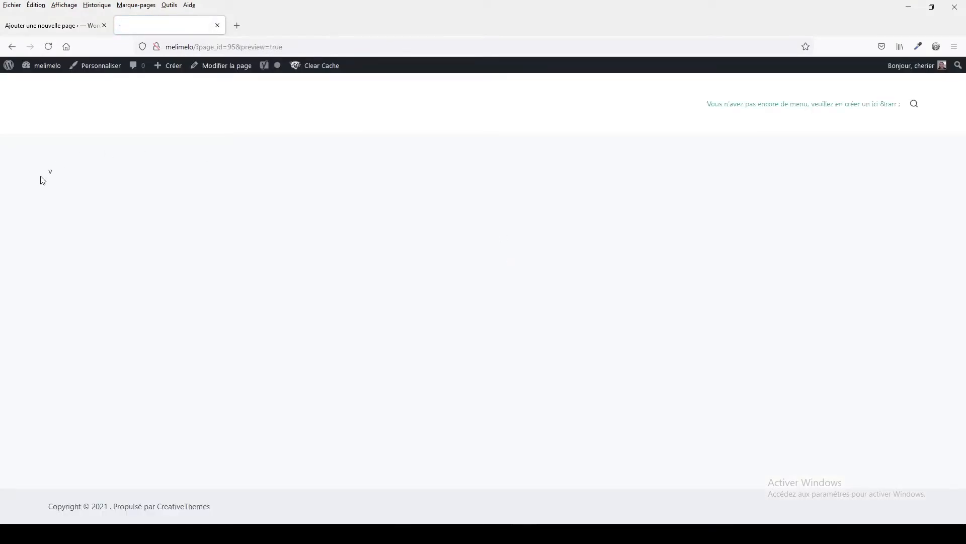
left_click_drag(48, 176, 80, 167)
left_click(218, 29)
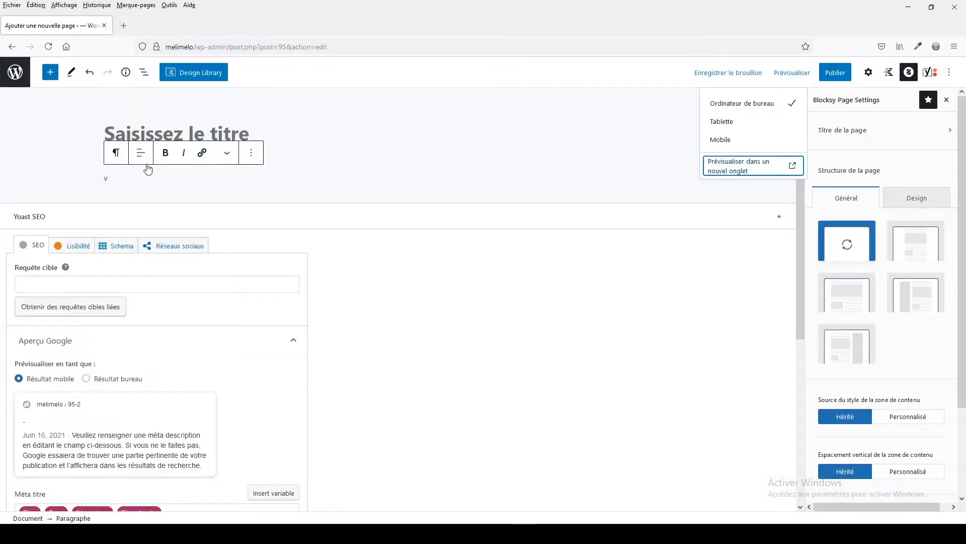
- Delete the test letter "v" from the page's paragraph
left_click(106, 179)
left_click_drag(109, 179, 102, 185)
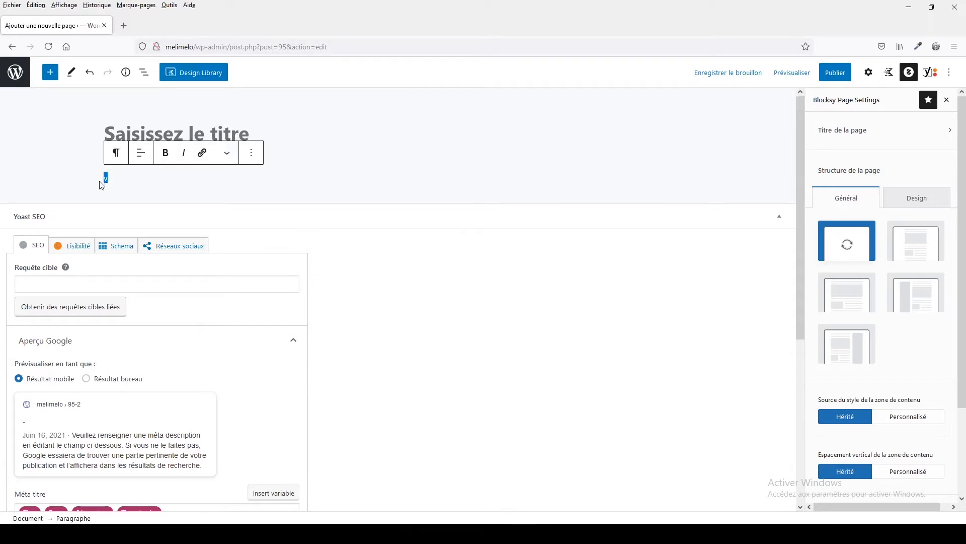
key("BackSpace")
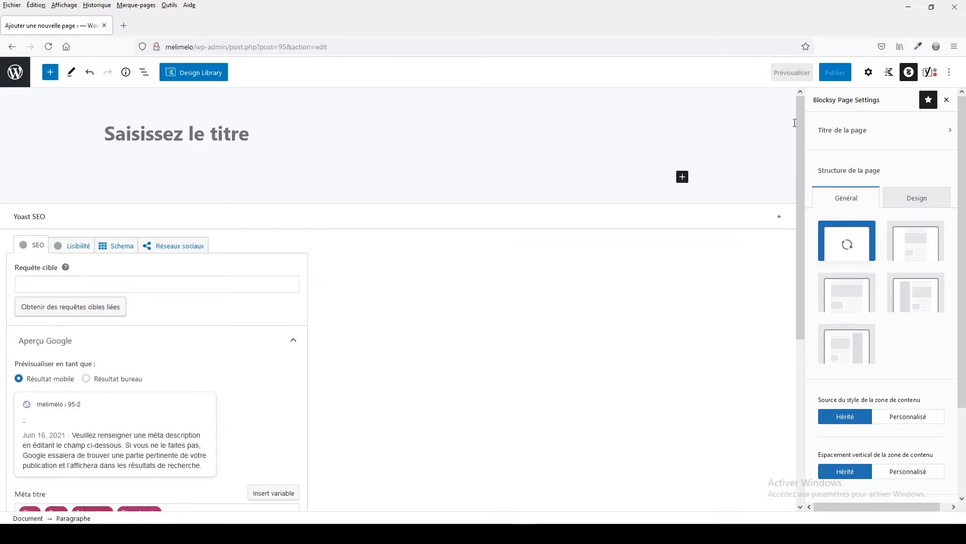
- Examine the Kadence block defaults and available blocks, including the default settings of the Spacer/Divider block
left_click(891, 73)
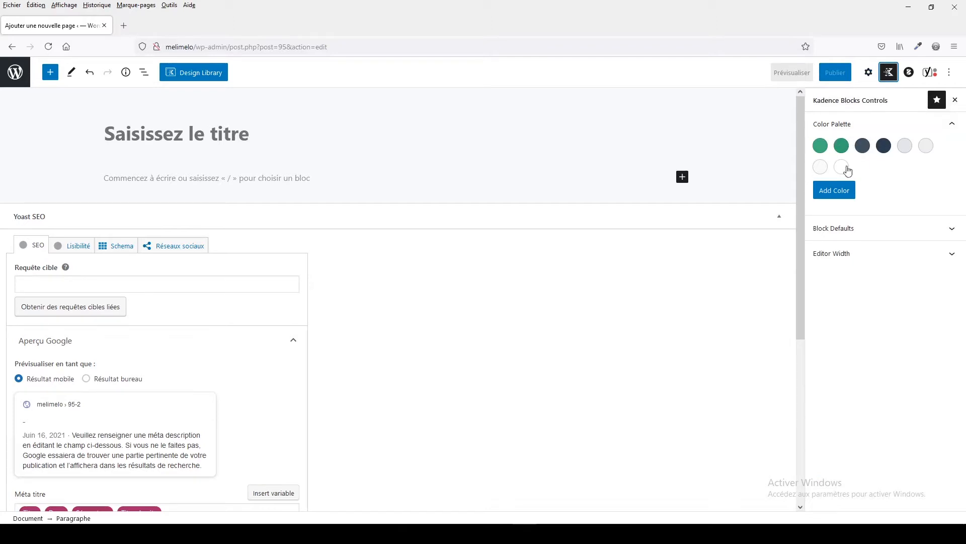
left_click(849, 229)
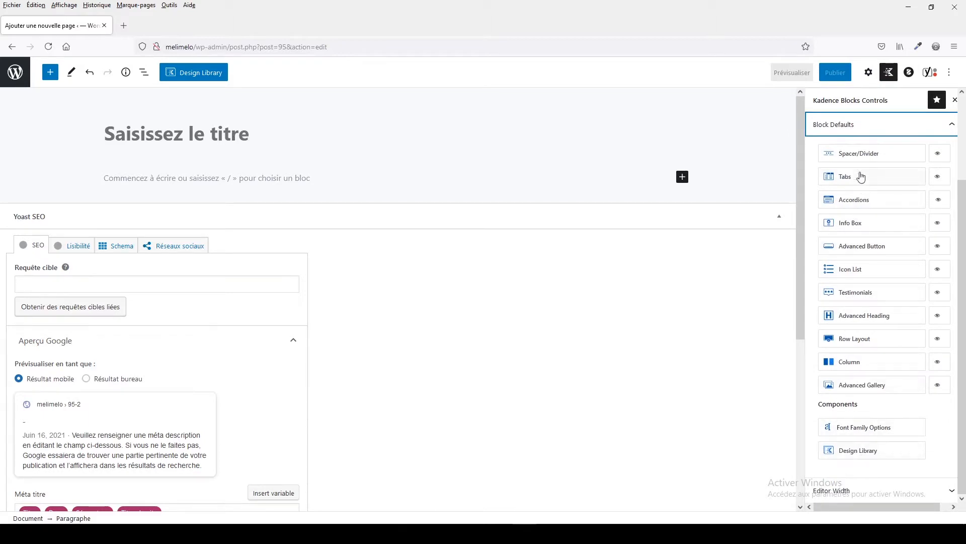
left_click(49, 74)
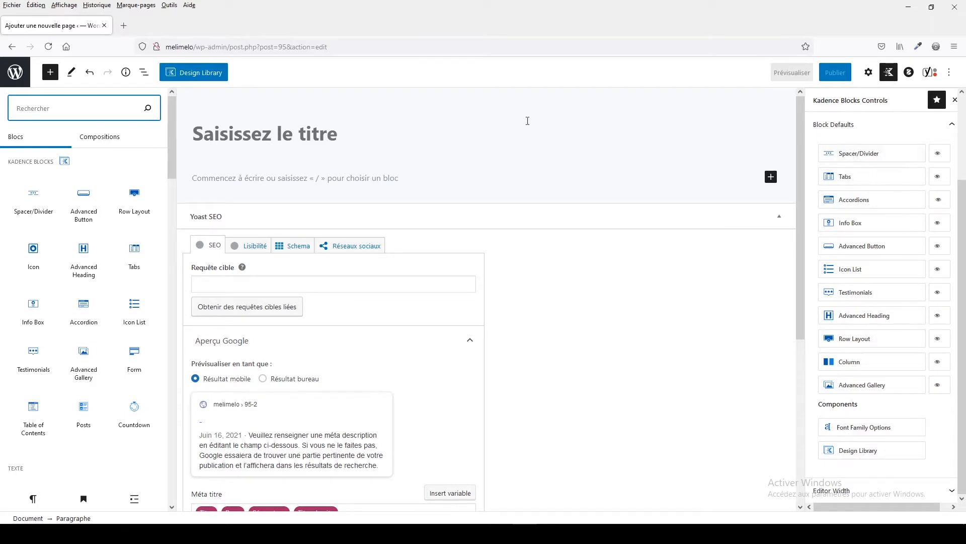
left_click(871, 154)
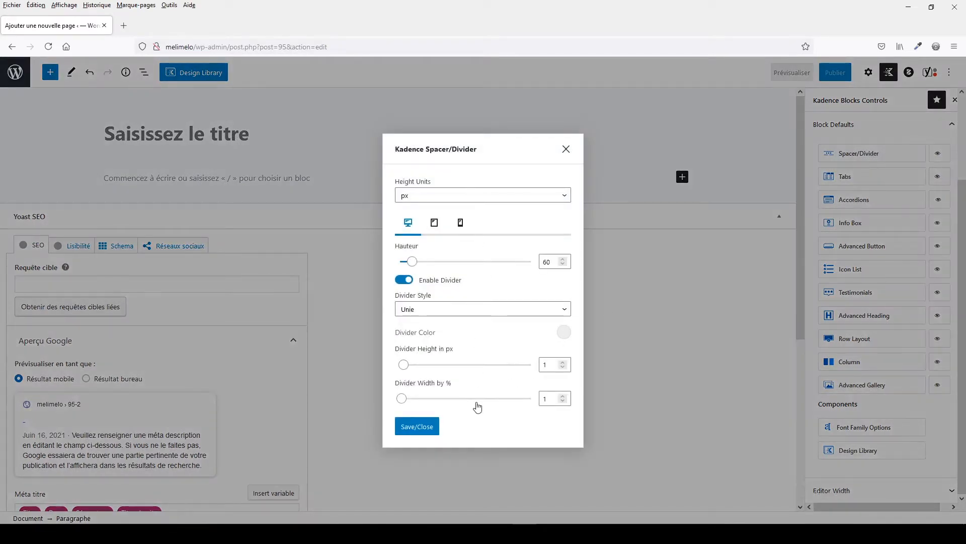
left_click(566, 149)
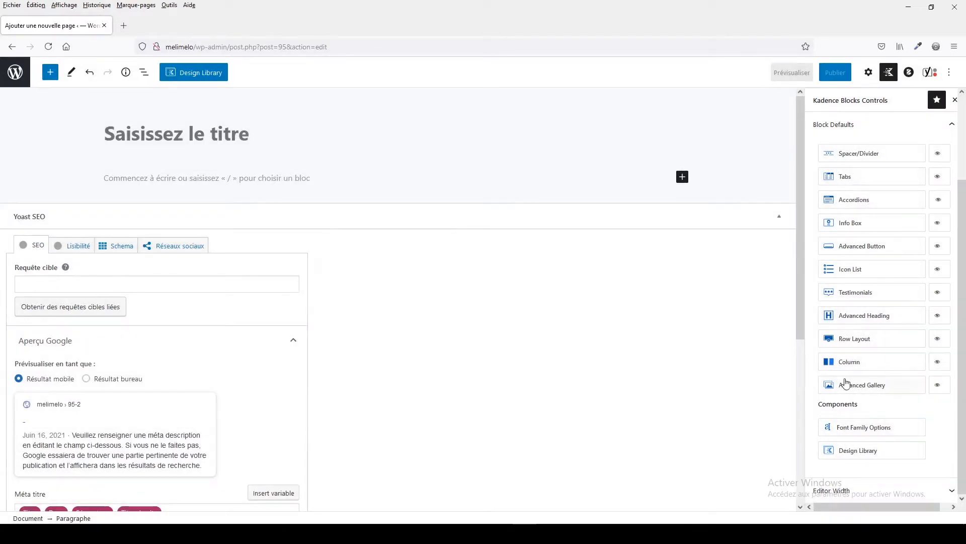
- Examine the Column block's default settings, including its tablet and mobile padding and margin, and close them without saving
left_click(845, 361)
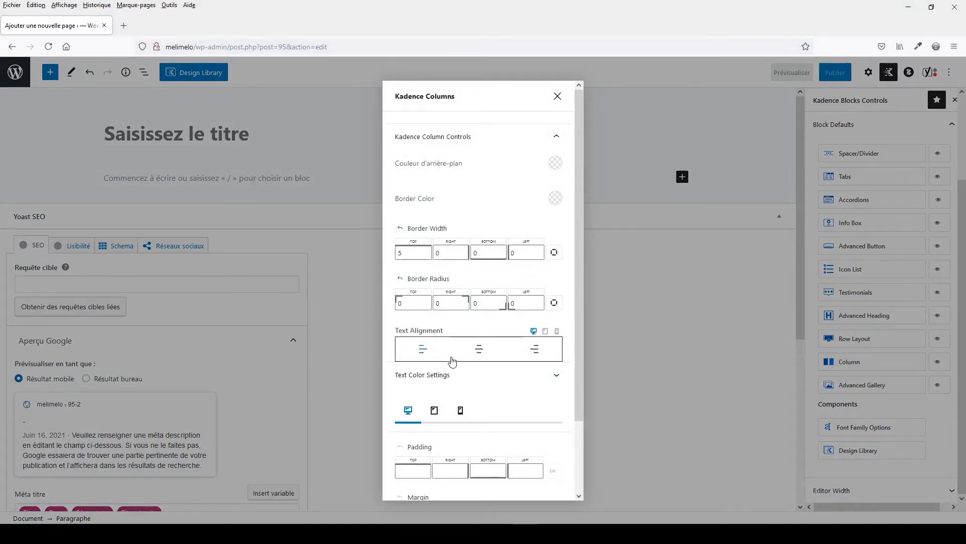
scroll(448, 408, "down", 3)
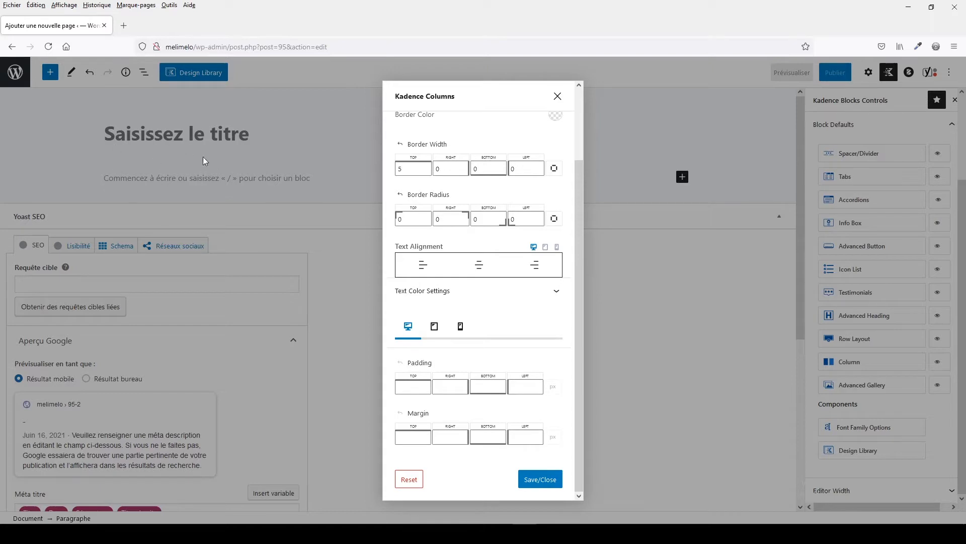
left_click(434, 327)
left_click(458, 328)
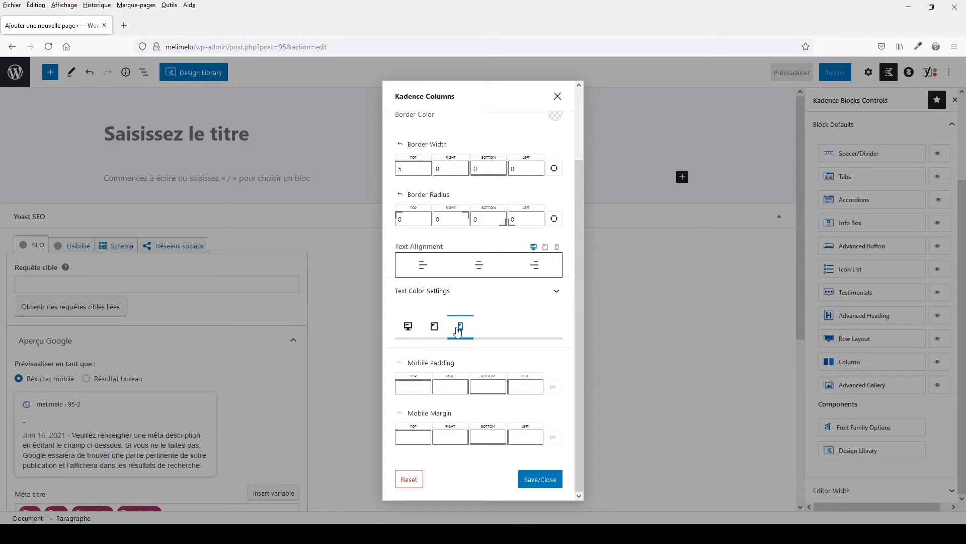
scroll(567, 204, "up", 3)
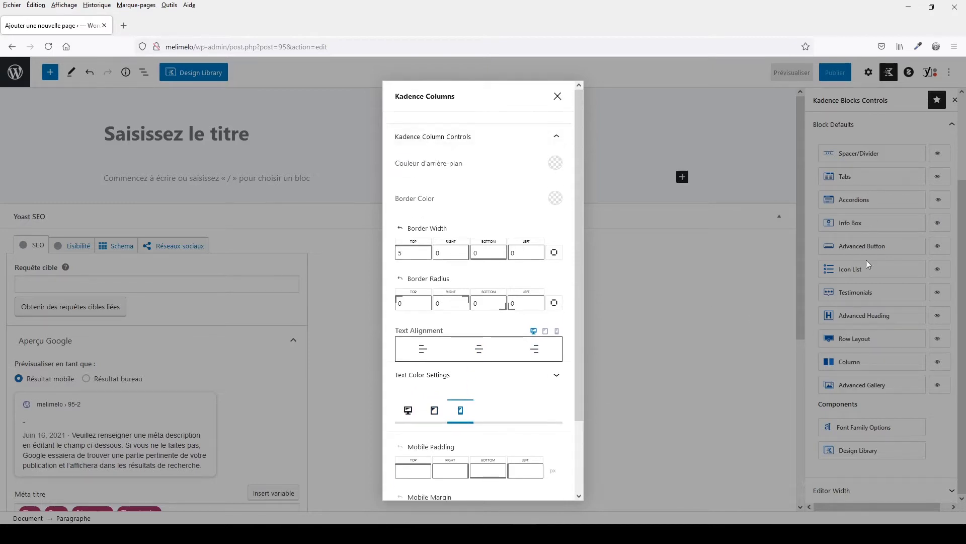
left_click(558, 96)
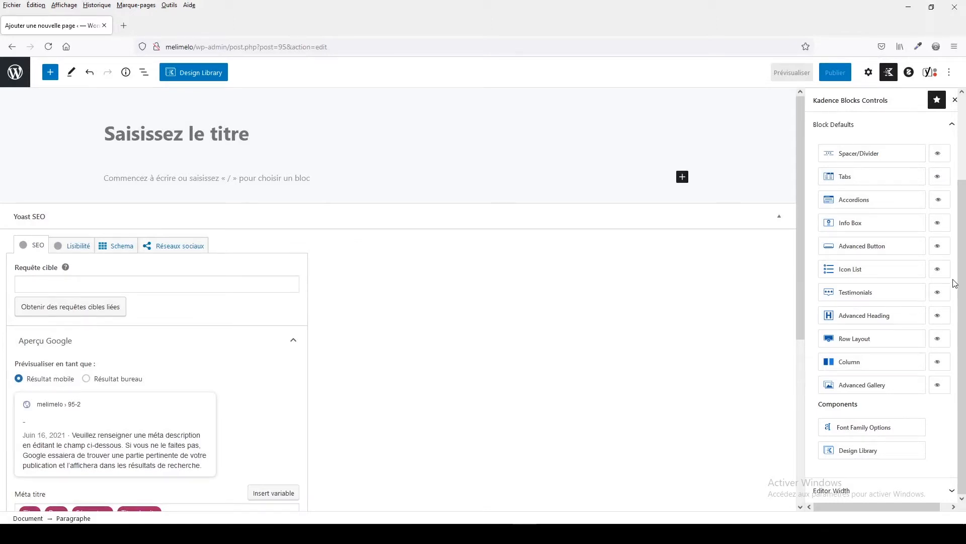
- Examine the Spacer/Divider block's default settings and its divider style options, leaving them as they are
left_click(858, 153)
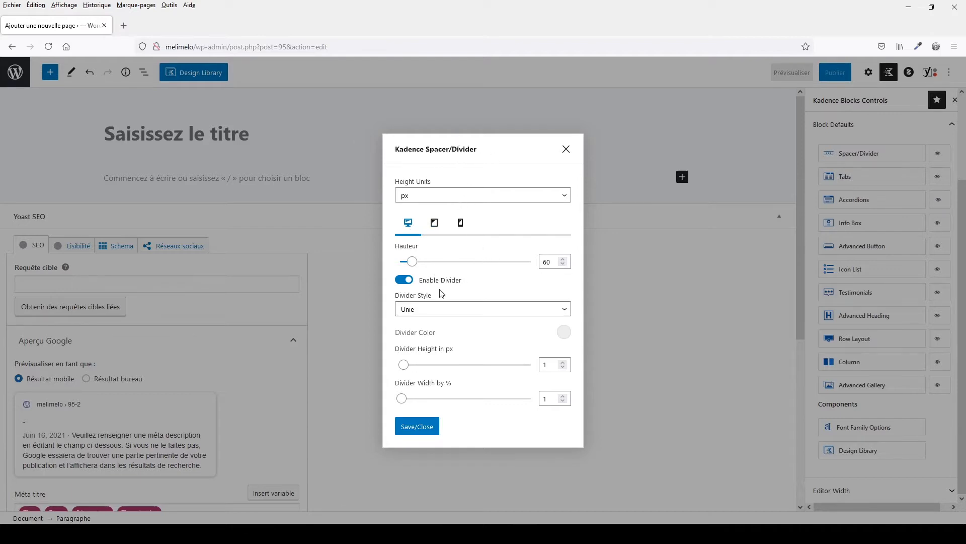
left_click(415, 313)
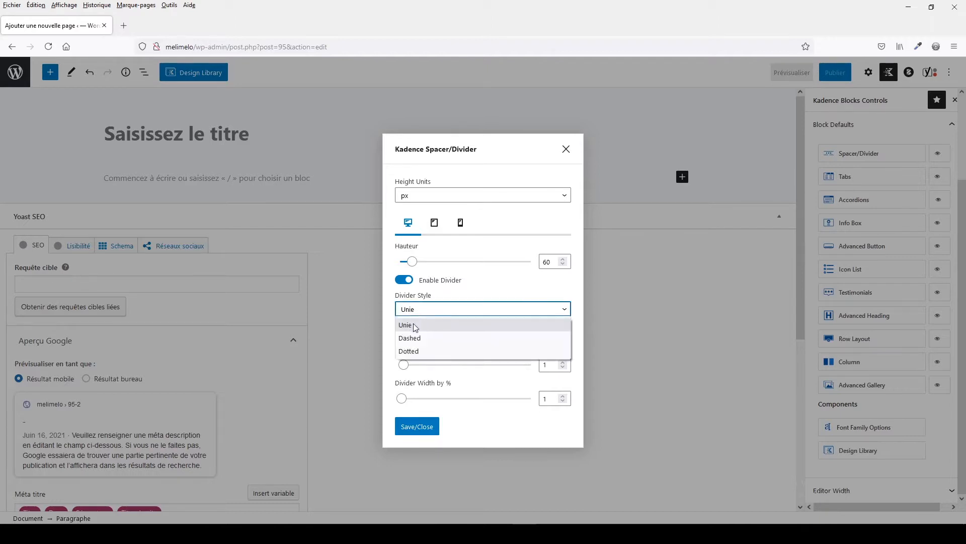
left_click(468, 295)
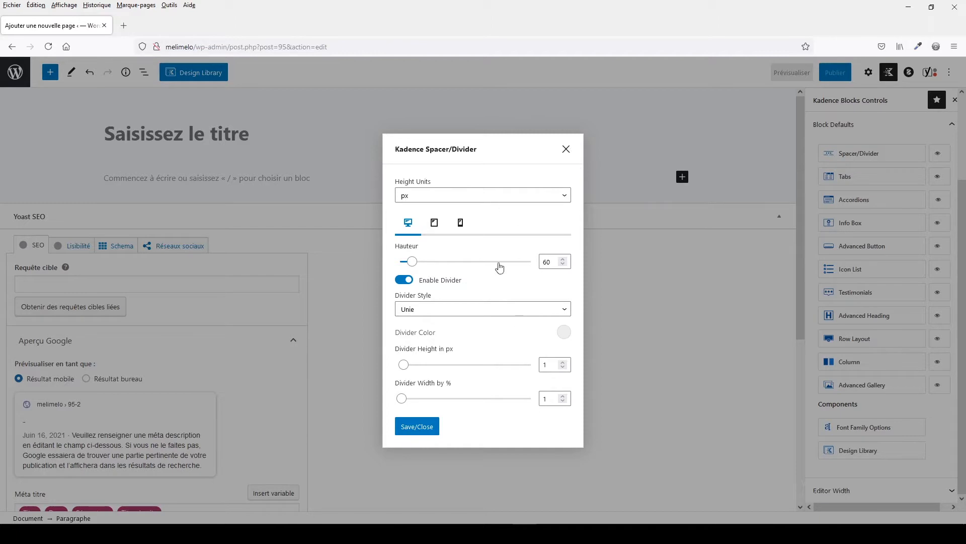
left_click(566, 151)
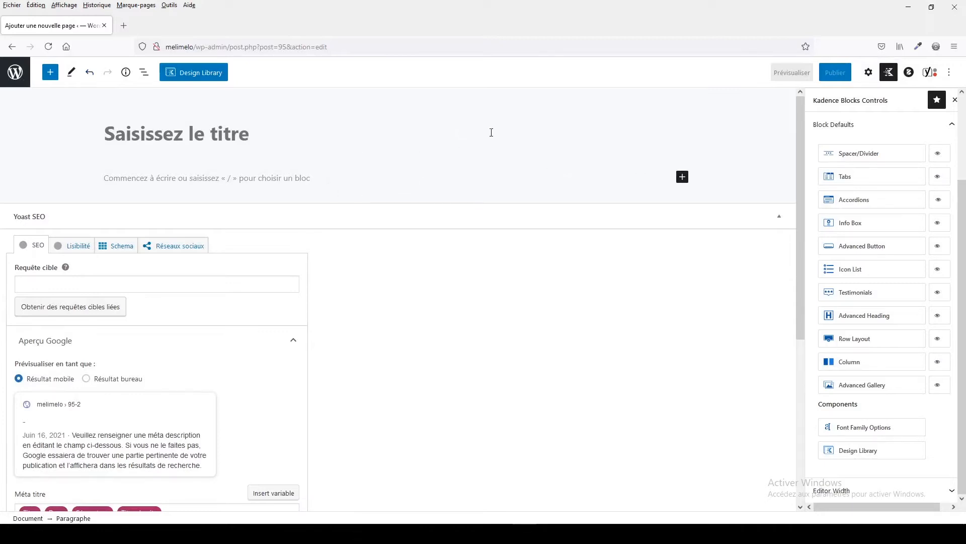
- Examine the Tabs block's default content, title color, spacing/border, font and structure settings, and close them without saving
left_click(862, 177)
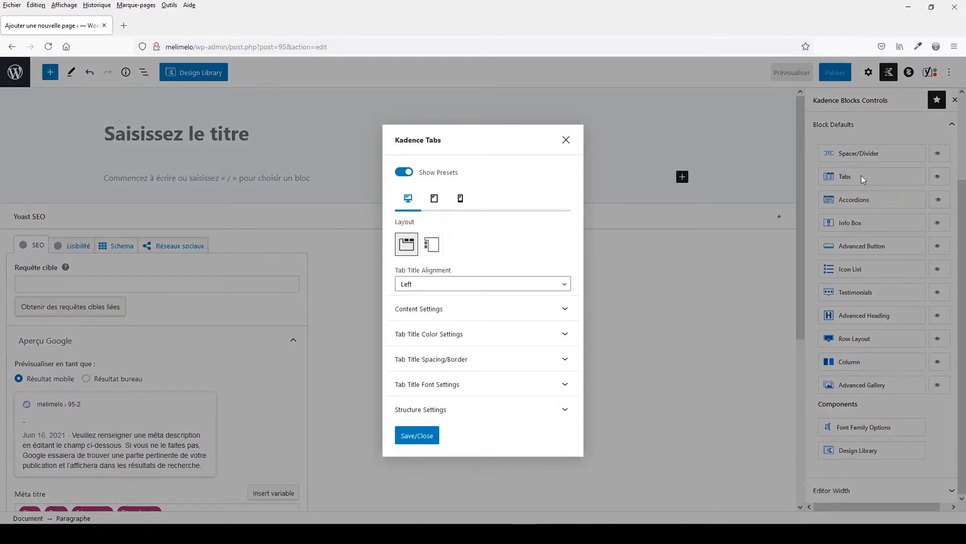
left_click(456, 309)
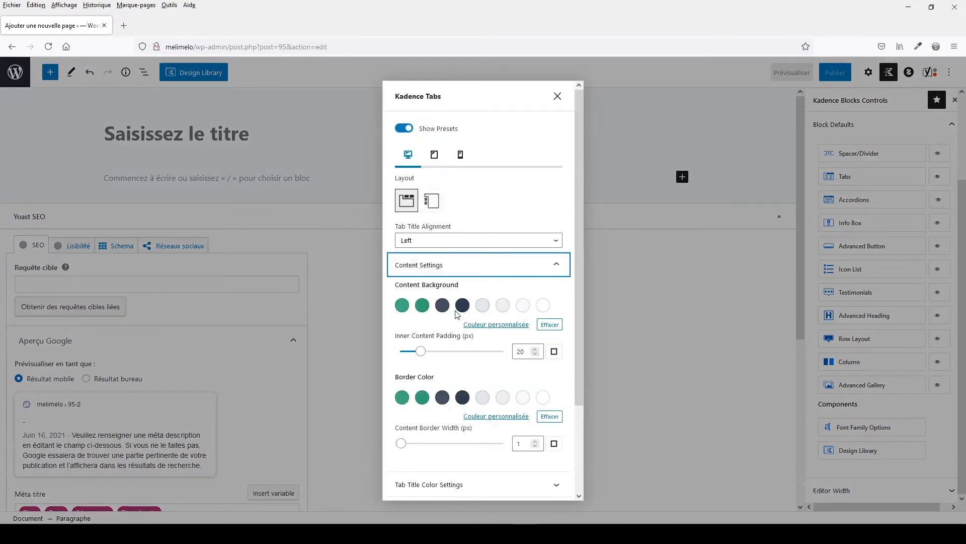
left_click(444, 374)
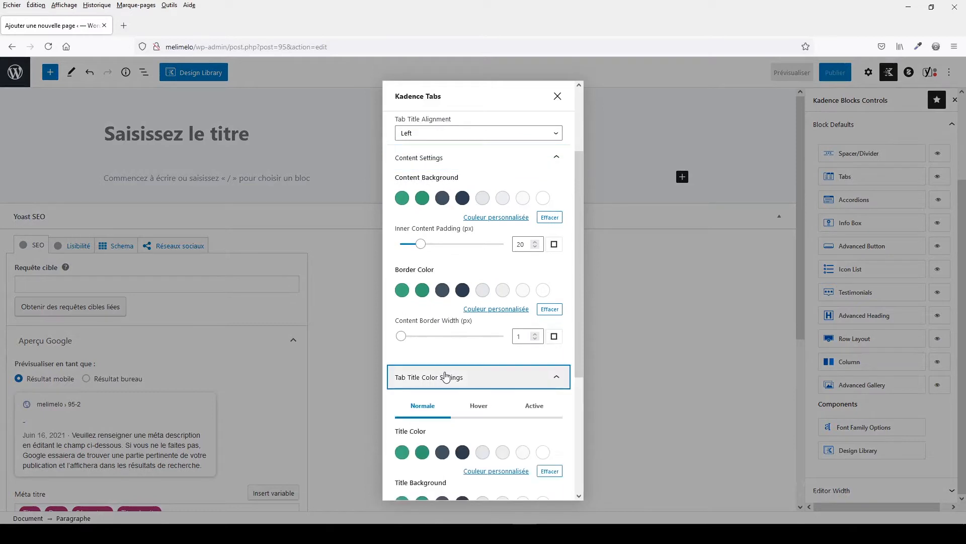
left_click(442, 401)
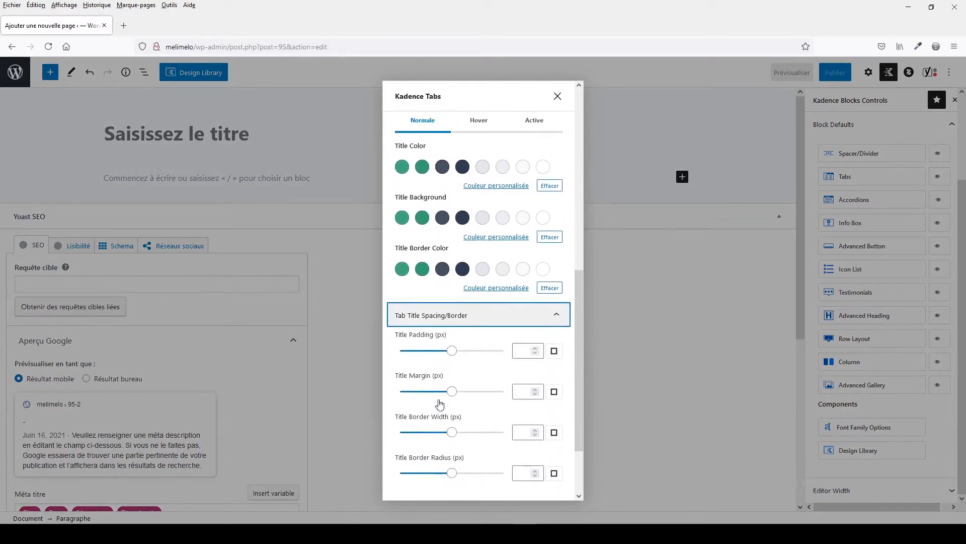
left_click(442, 424)
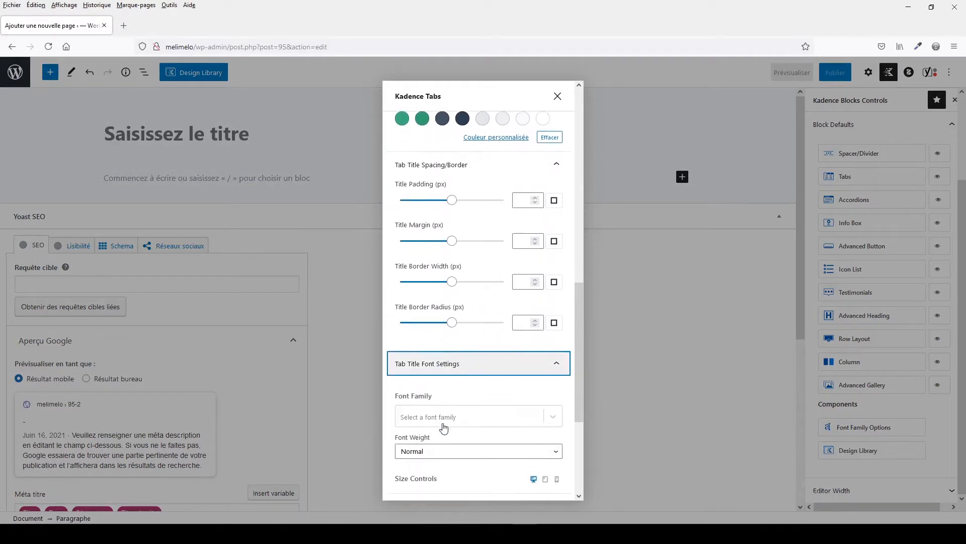
left_click(444, 456)
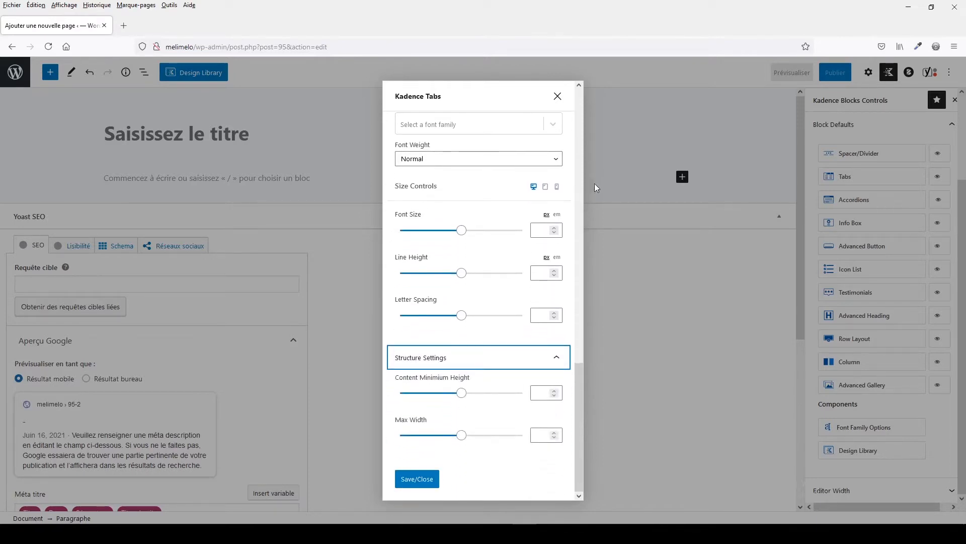
left_click(557, 96)
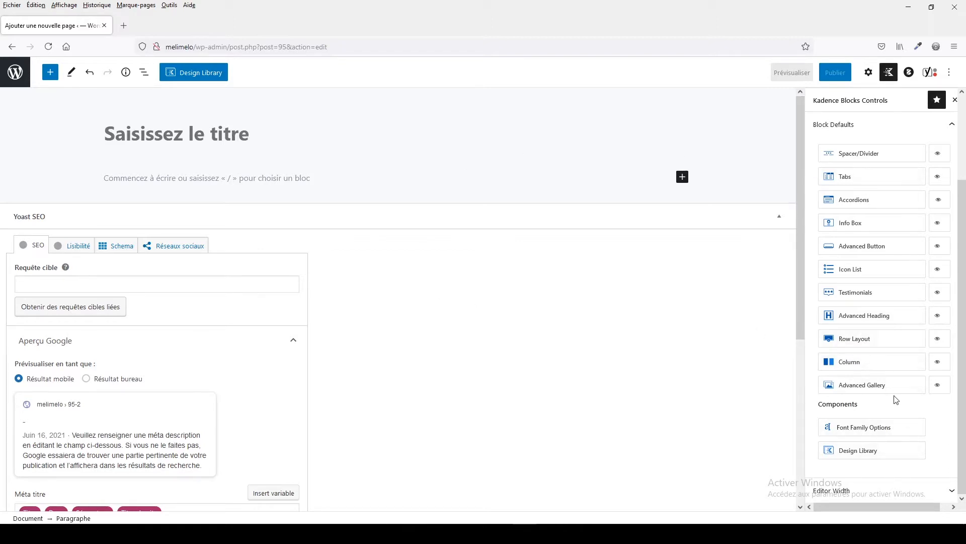
- Try the different editor max width presets and set the editor to Full Screen Width
left_click(835, 491)
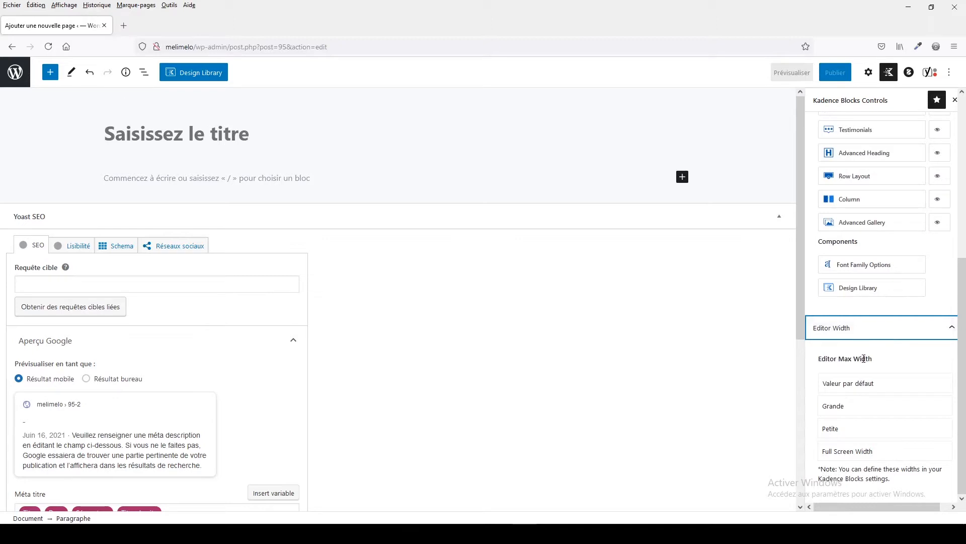
left_click(848, 384)
left_click(848, 384)
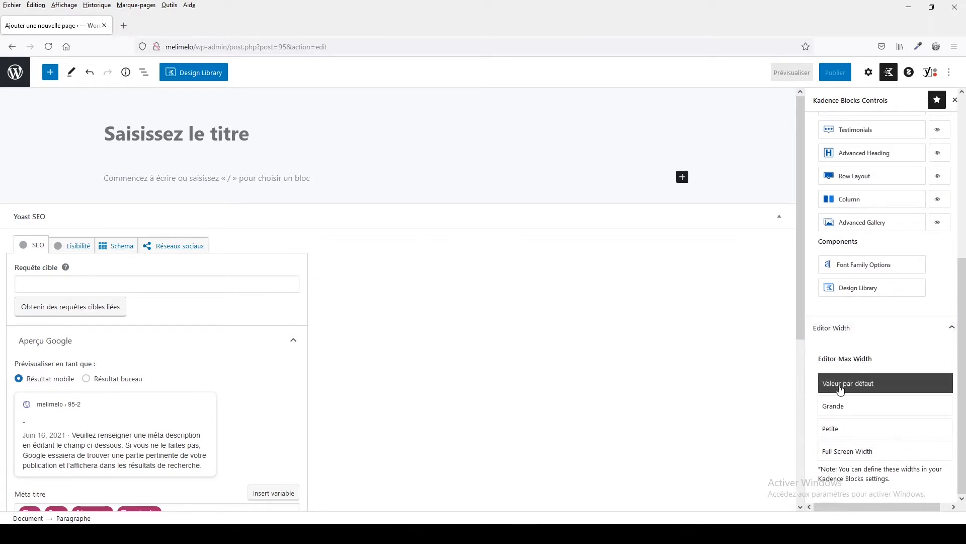
left_click(847, 405)
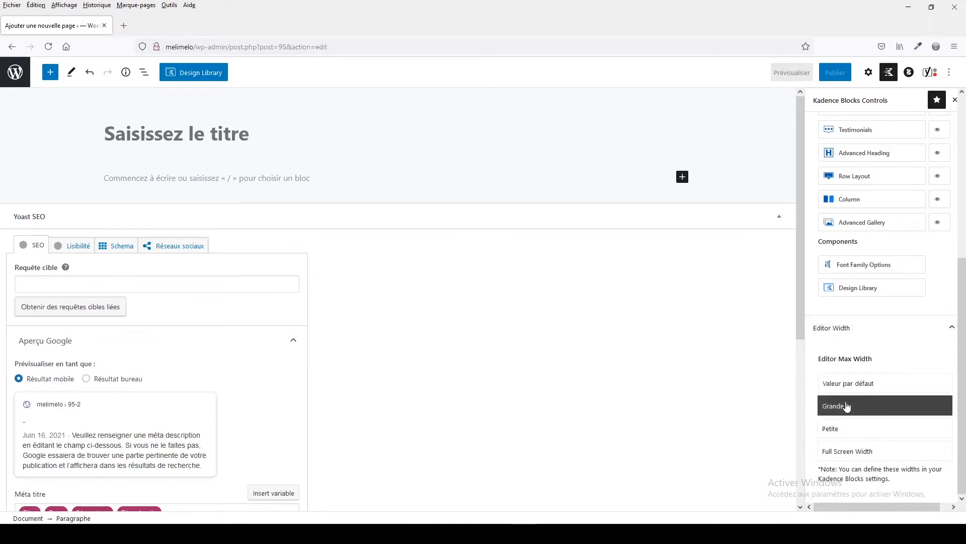
left_click(846, 428)
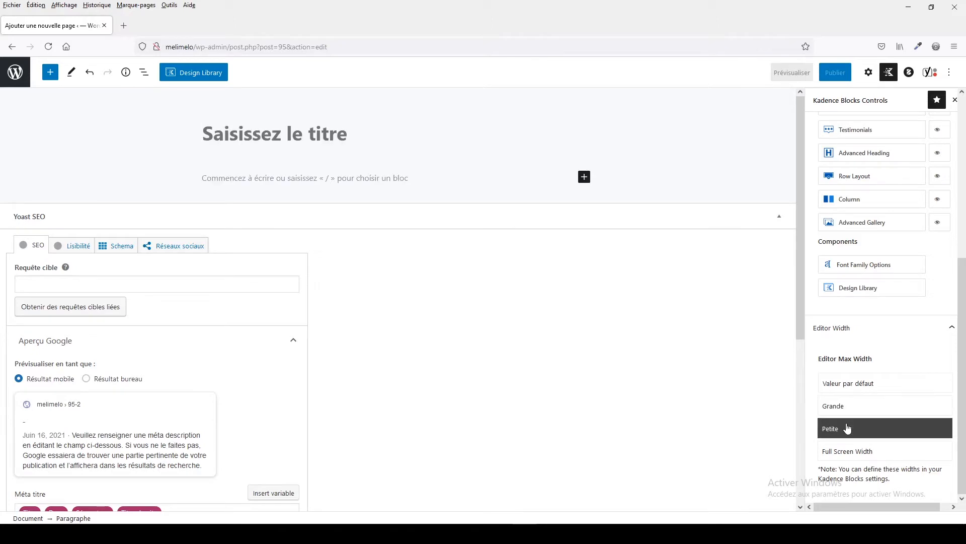
left_click(849, 456)
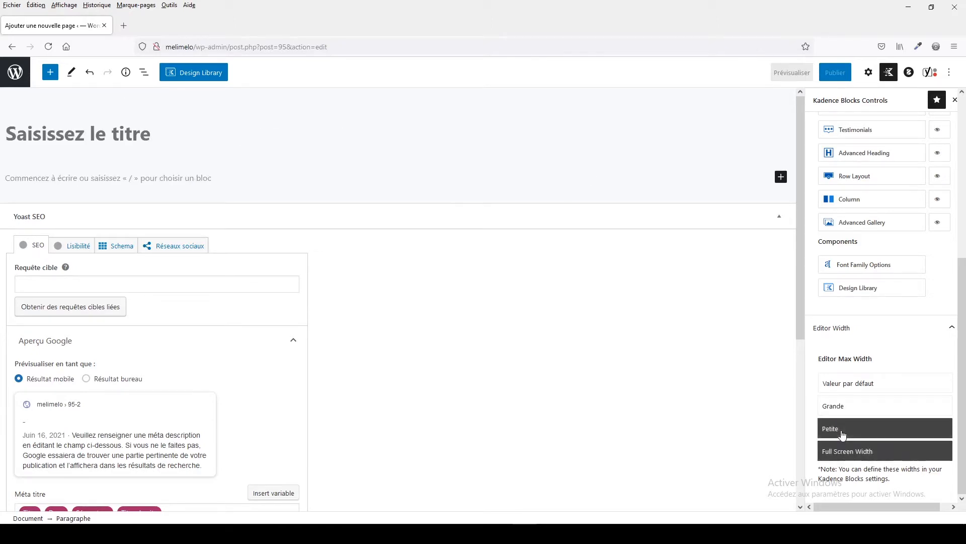
left_click(843, 431)
left_click(840, 407)
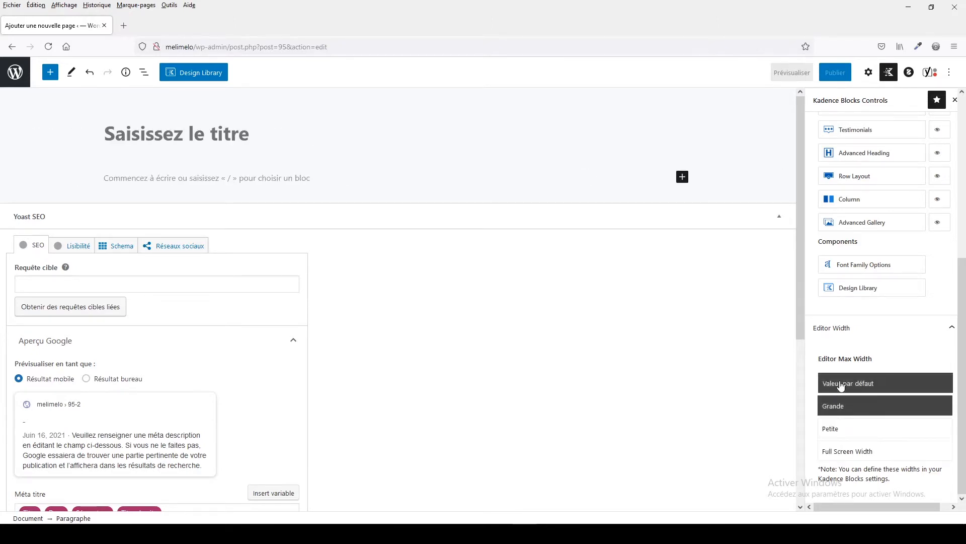
left_click(839, 383)
left_click(849, 451)
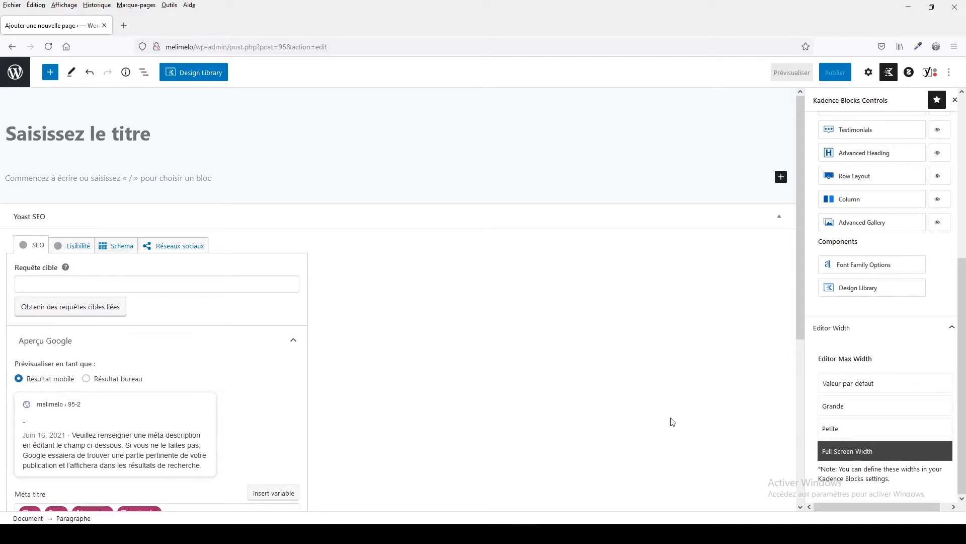
left_click(951, 327)
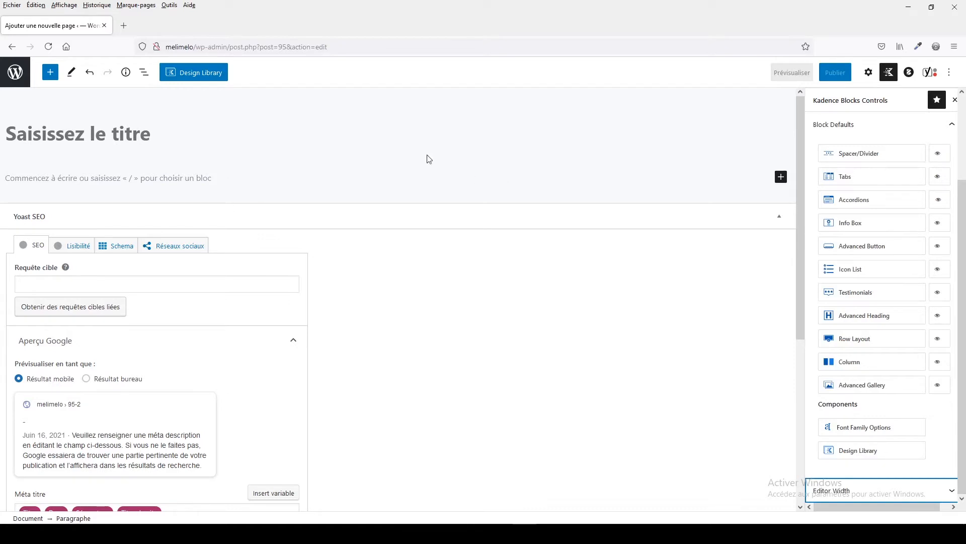
- Insert a Kadence Row Layout block into the page
left_click(50, 72)
mouse_move(126, 299)
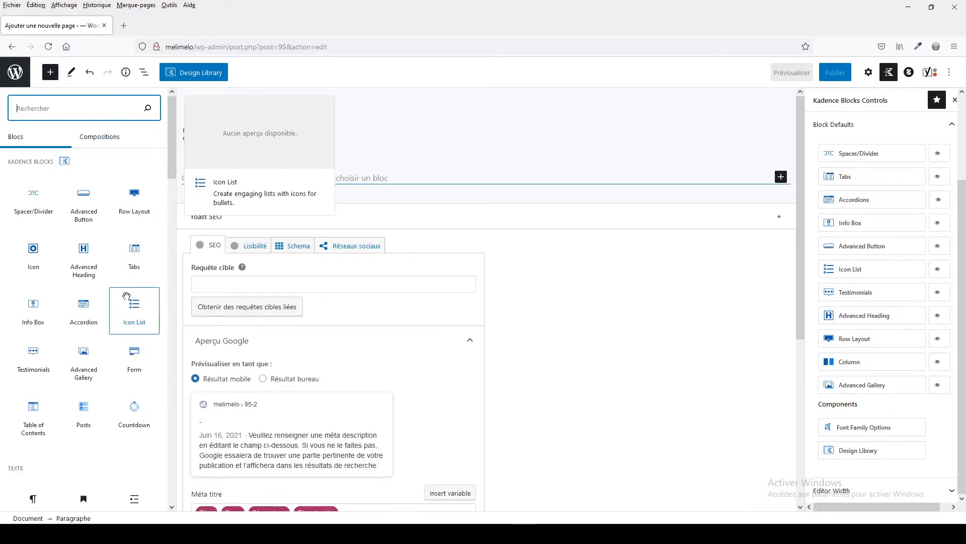
left_click(141, 214)
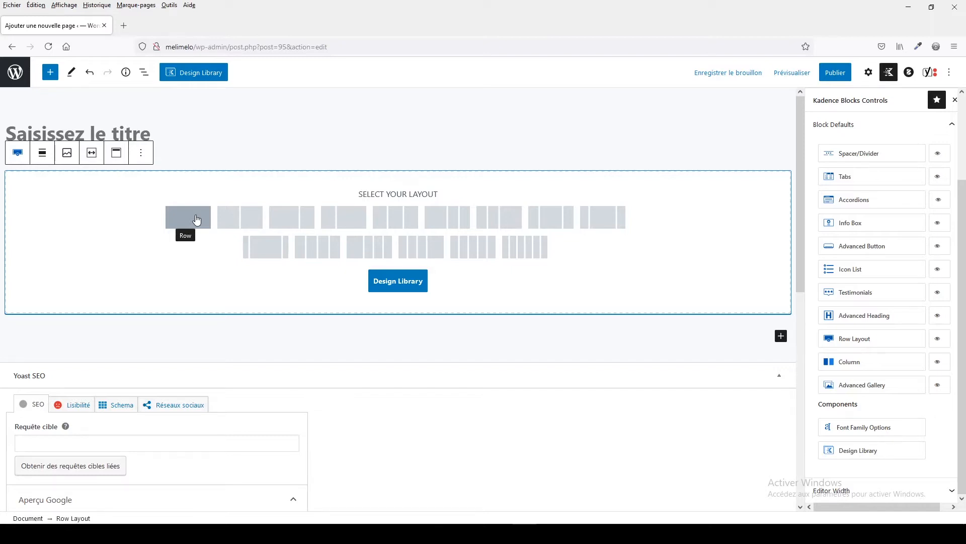
- Add a test paragraph "s" below the row layout block and remove that paragraph block
left_click(781, 336)
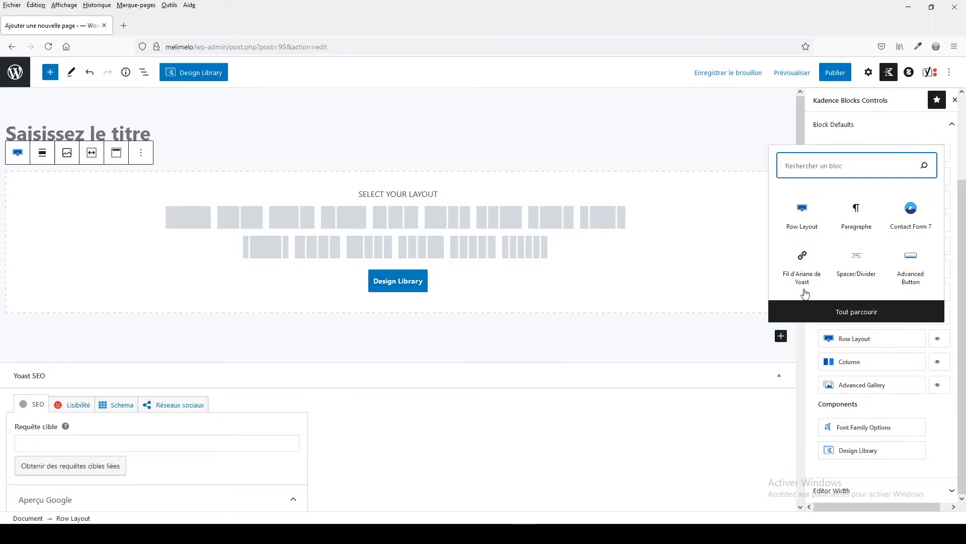
left_click(856, 216)
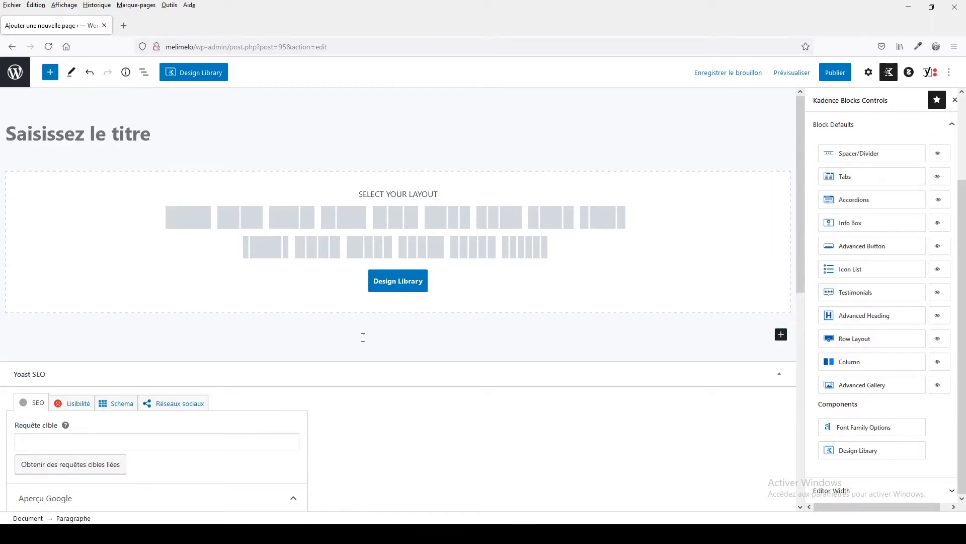
type("s")
left_click(183, 310)
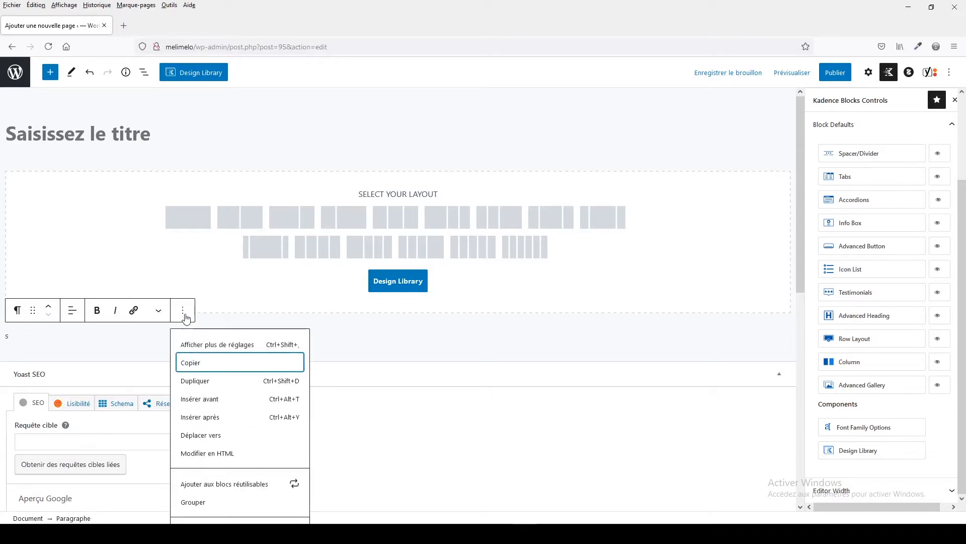
scroll(353, 453, "down", 3)
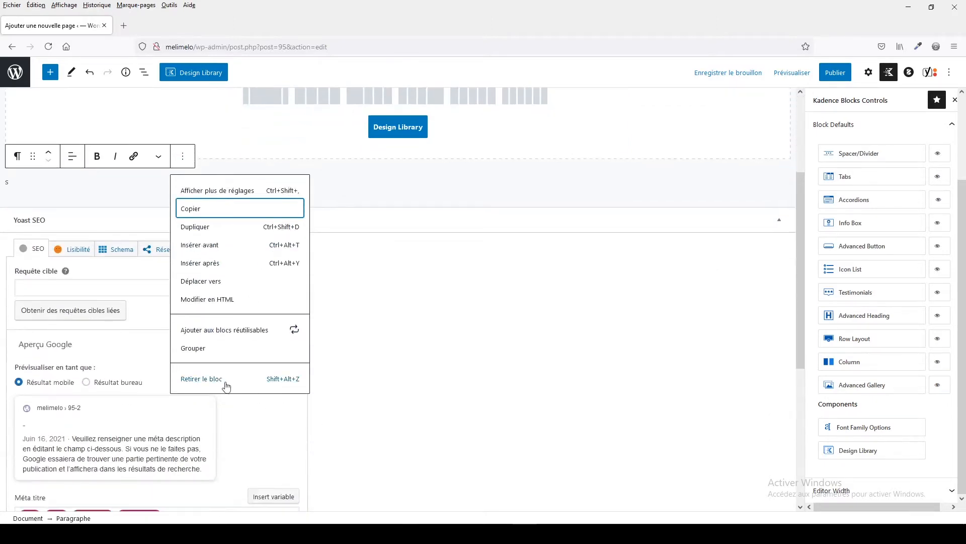
left_click(222, 383)
scroll(596, 280, "up", 3)
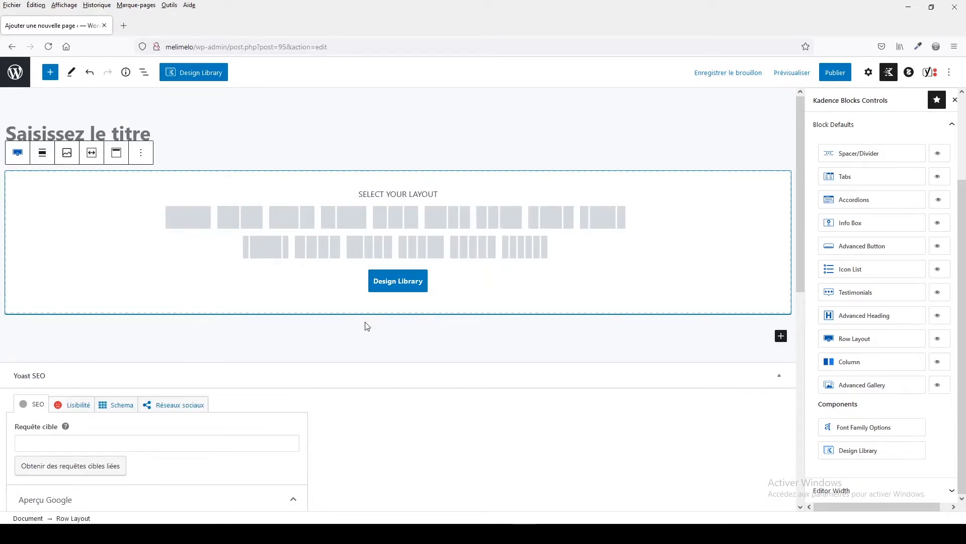
- Give the row layout two columns, resize them to 60% and 40%, and select the whole row
left_click(234, 224)
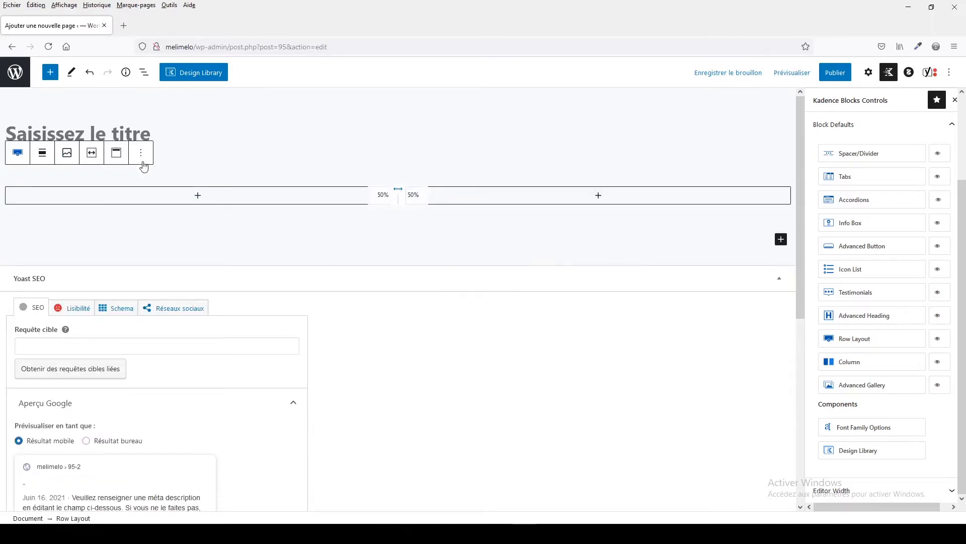
left_click_drag(400, 198, 473, 200)
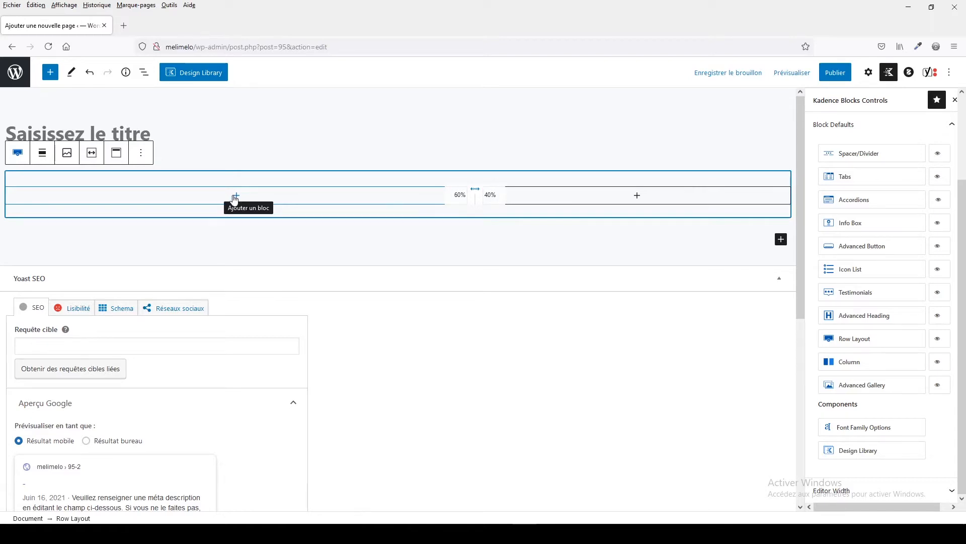
left_click(98, 195)
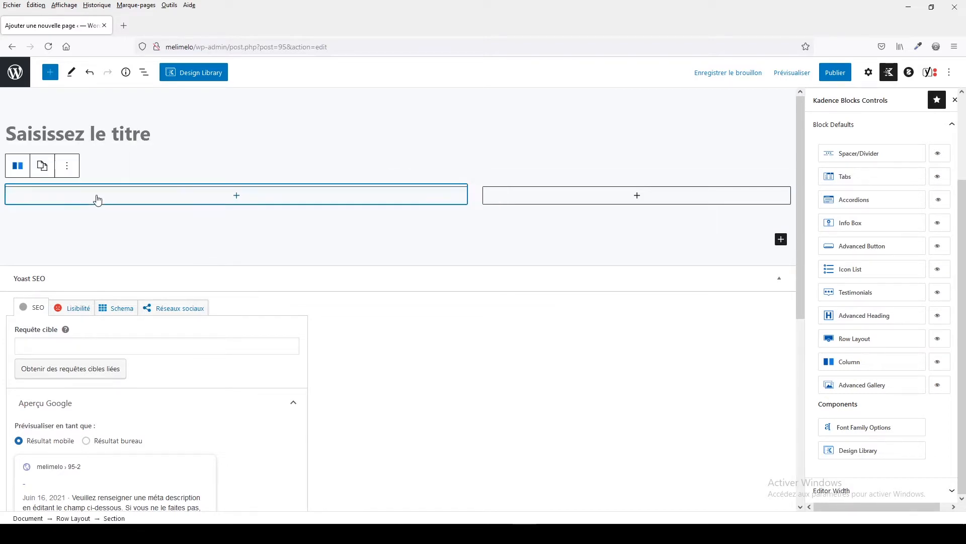
left_click(97, 176)
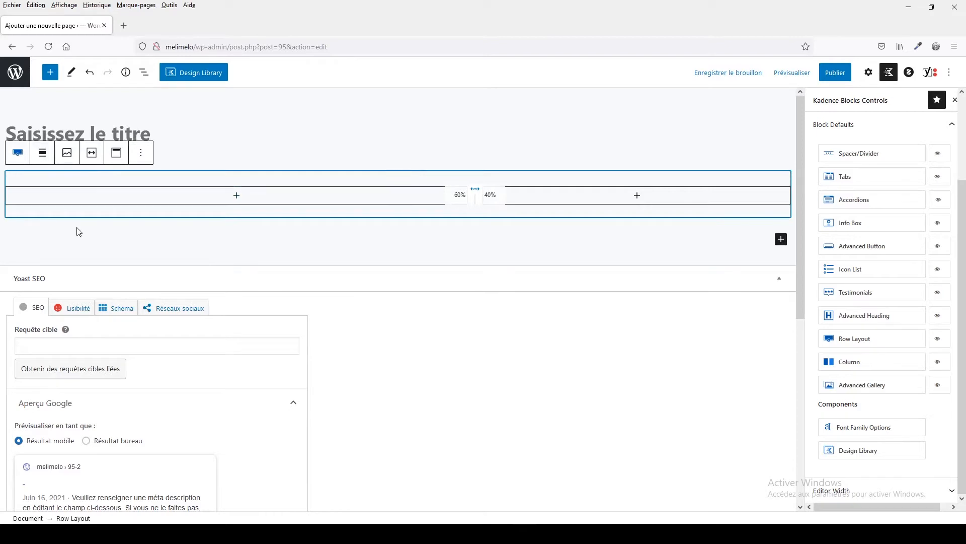
- Select the row layout and each of its two sections in turn from the page's block structure list
left_click(147, 201)
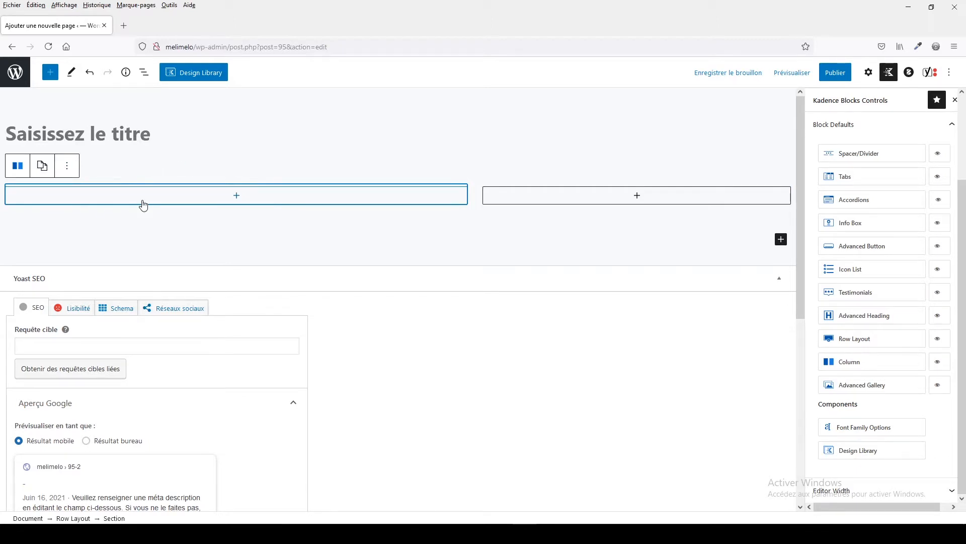
left_click(144, 73)
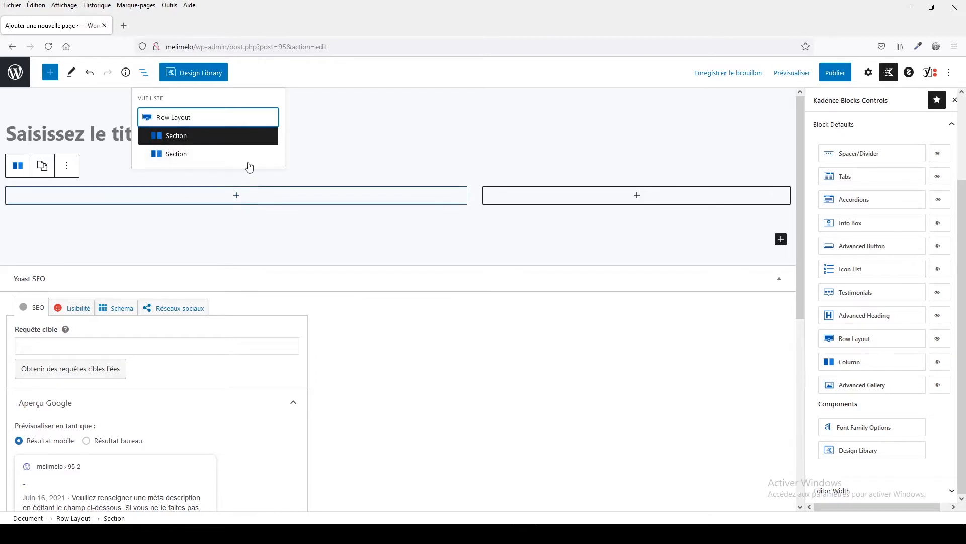
left_click(170, 119)
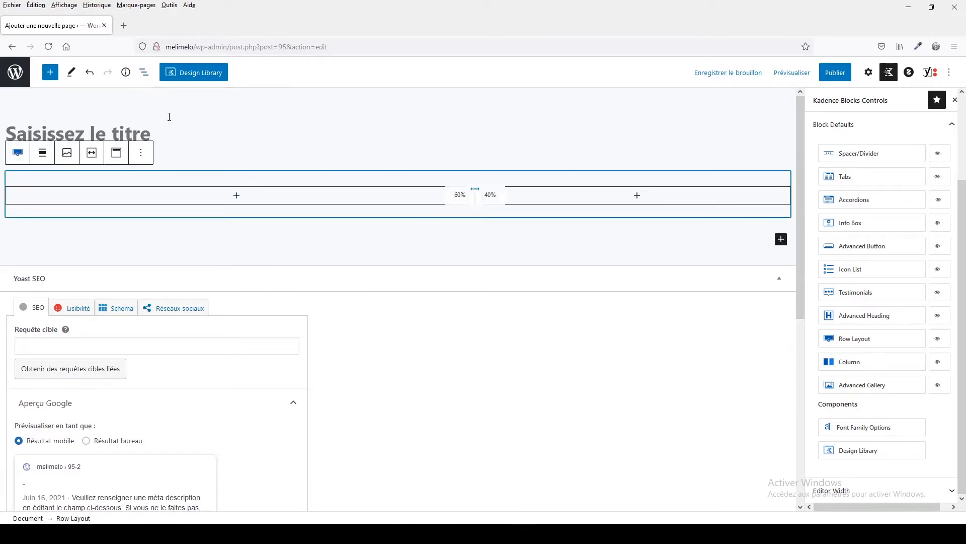
left_click(144, 72)
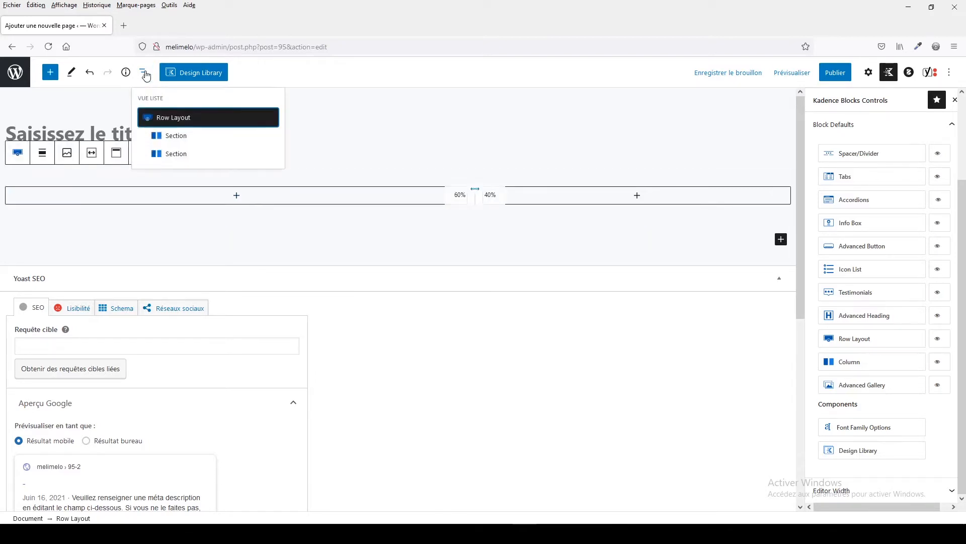
left_click(176, 135)
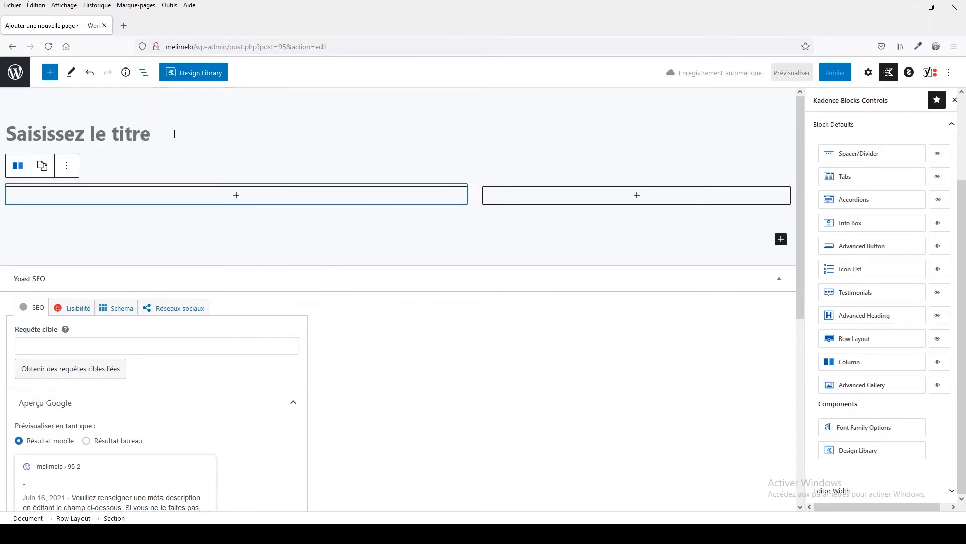
left_click(144, 75)
left_click(177, 153)
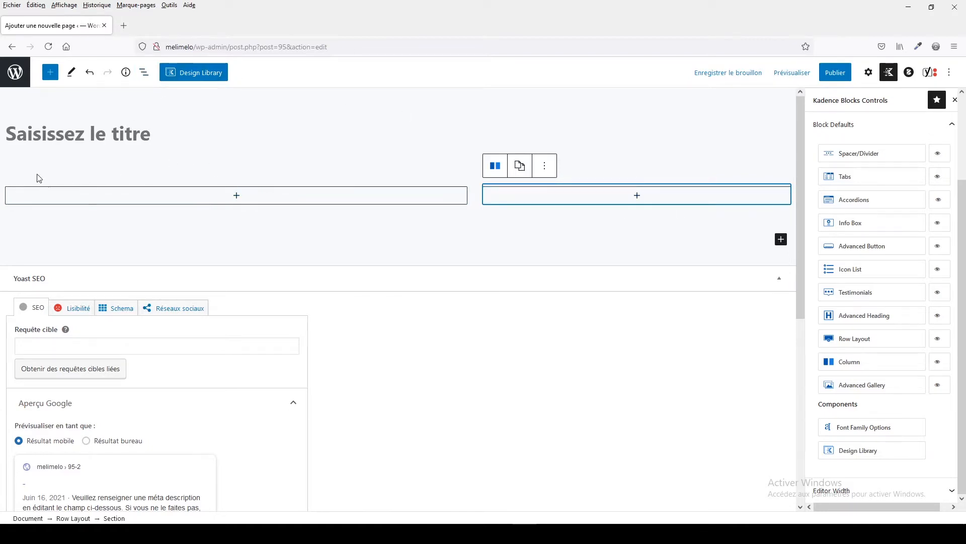
left_click(145, 74)
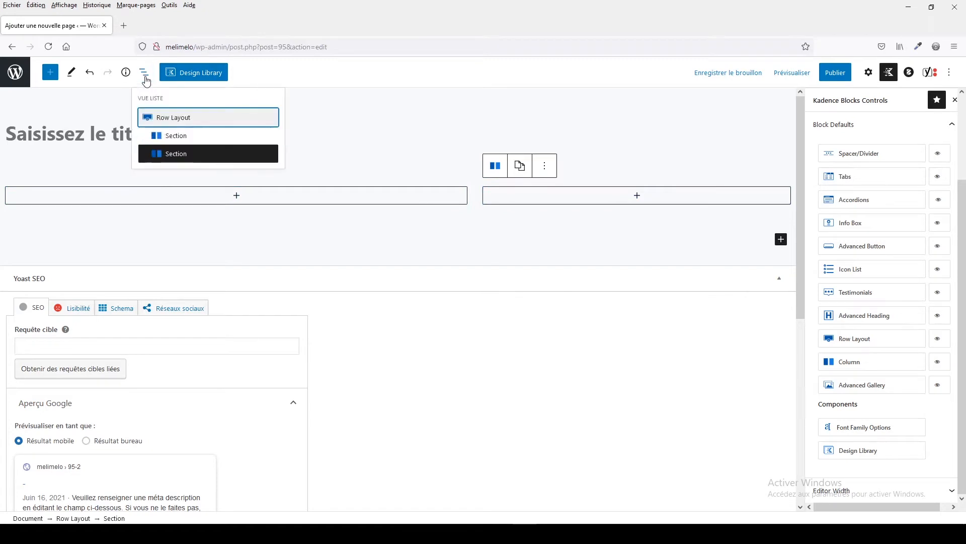
left_click(184, 157)
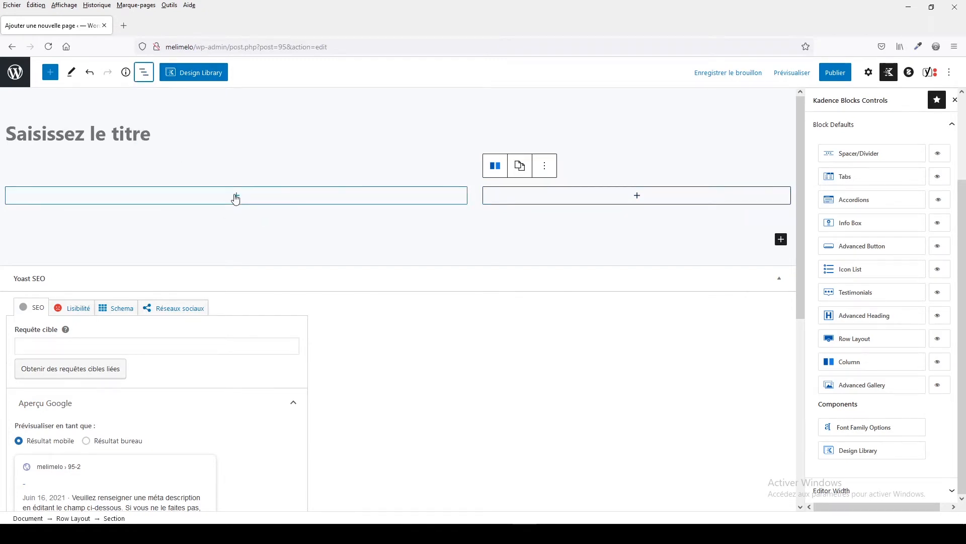
- Select the row layout directly on the canvas, switch to block selection mode and select each of its two sections
left_click(228, 152)
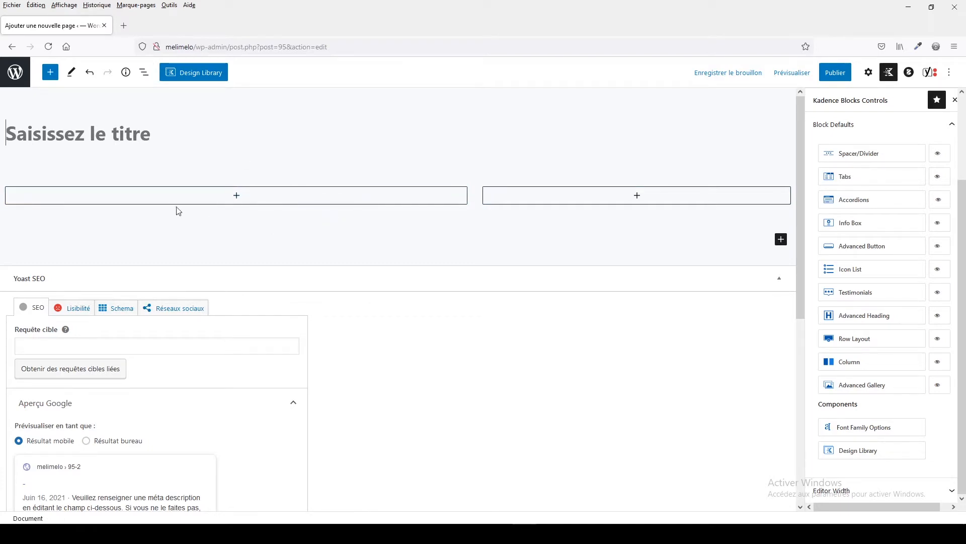
left_click(60, 180)
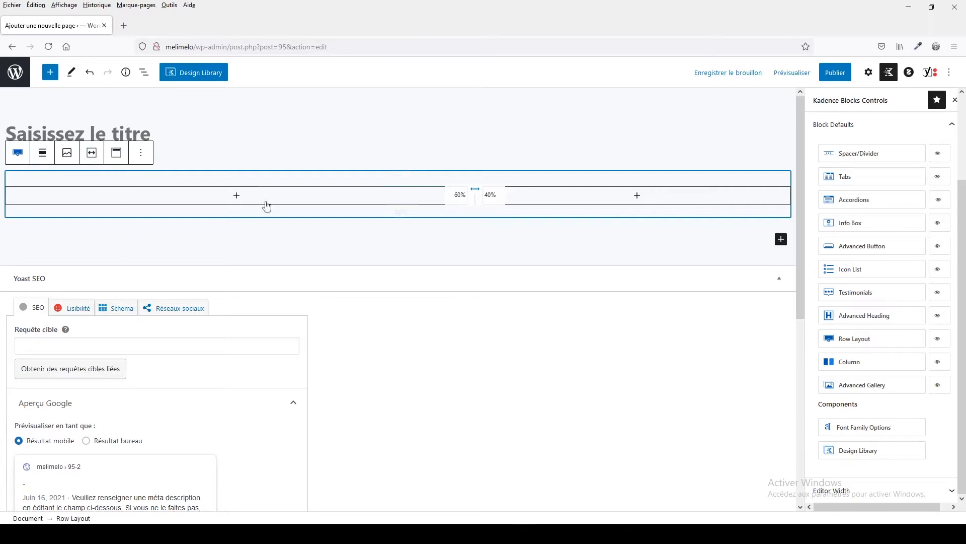
left_click(381, 162)
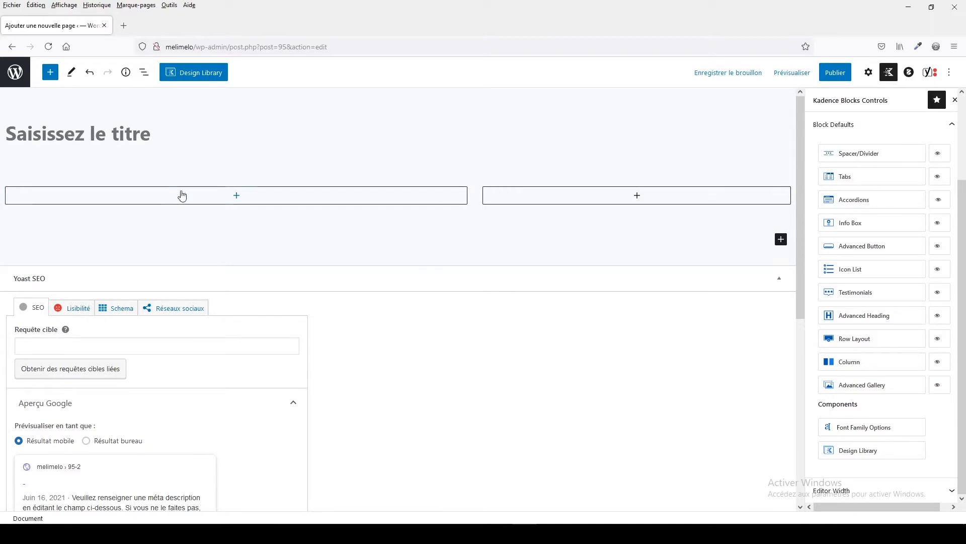
left_click(136, 176)
key("Escape")
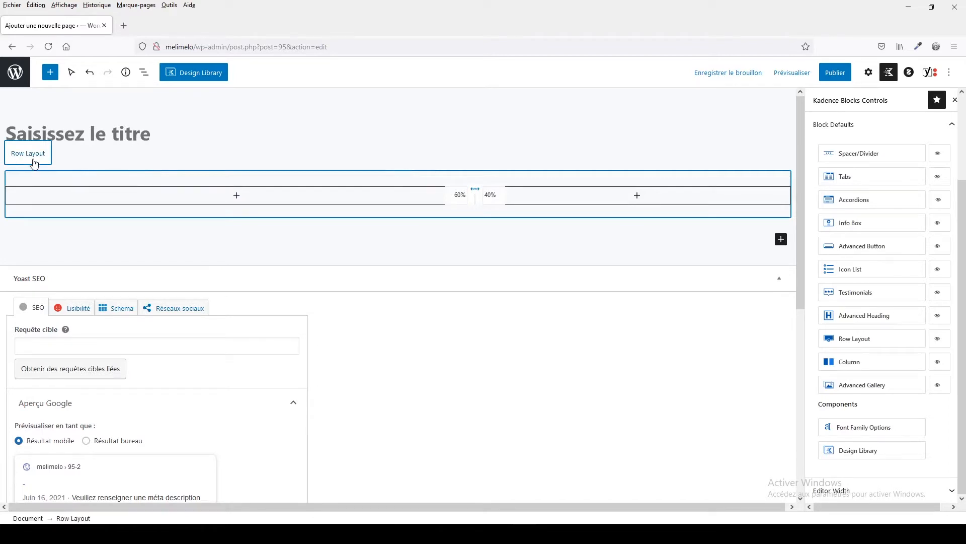
left_click(29, 199)
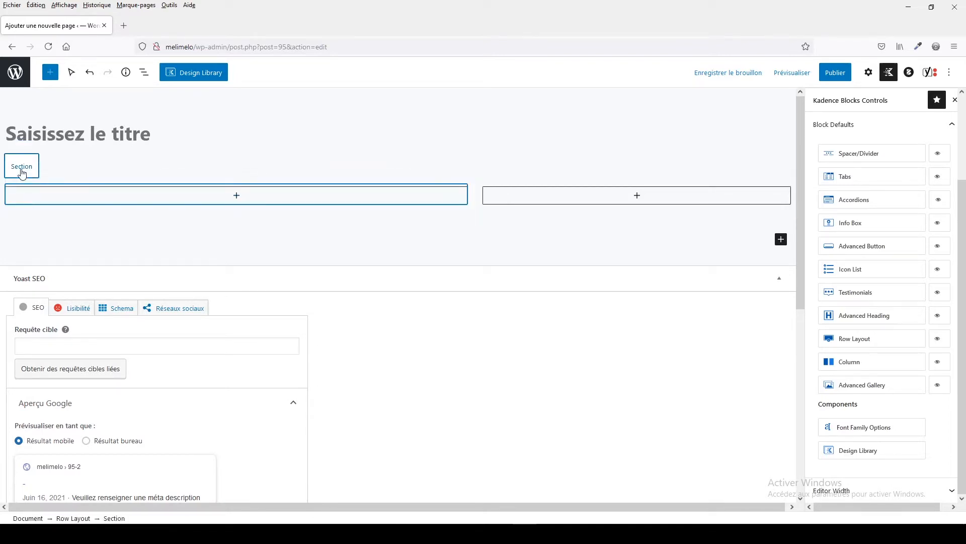
left_click(596, 204)
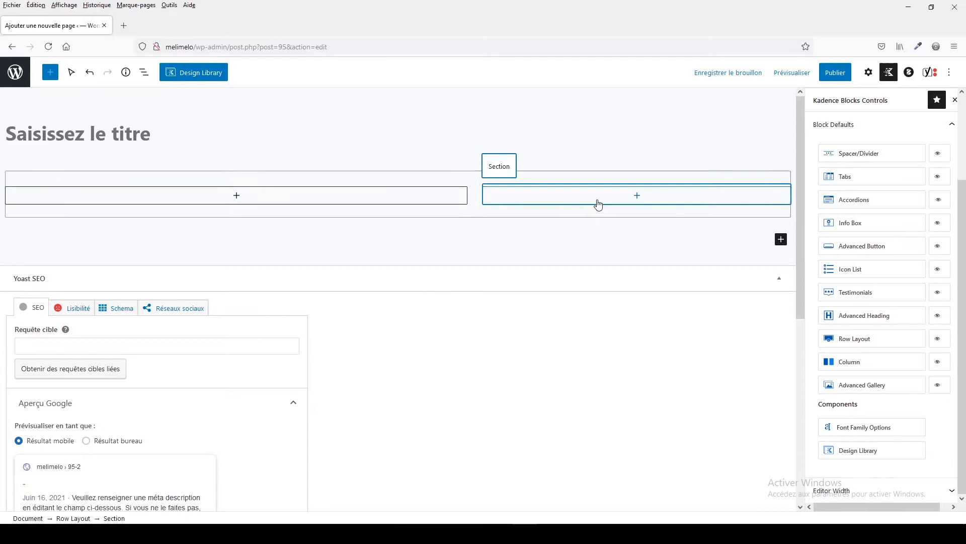
- Insert a paragraph block in the 40% section and examine the block nesting from the paragraph up to the row layout
left_click(637, 197)
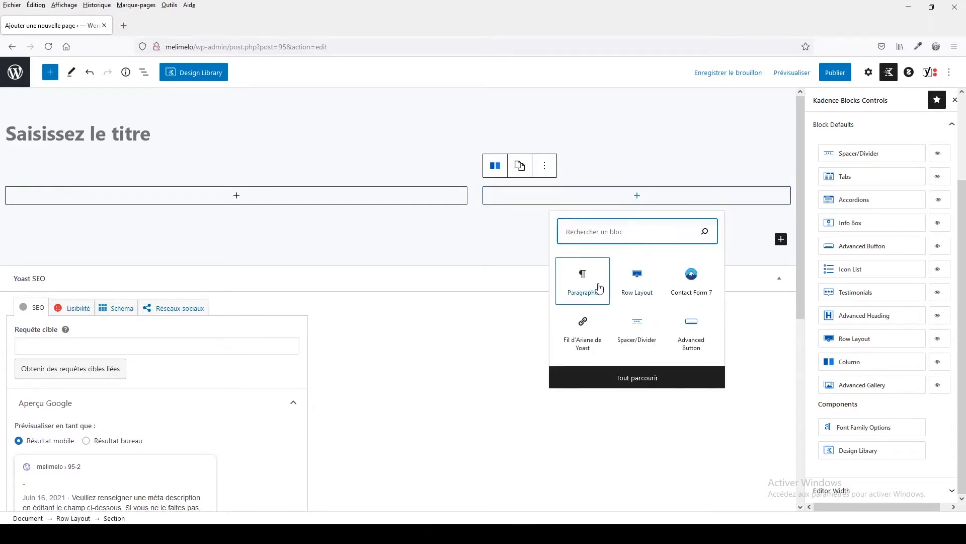
left_click(596, 285)
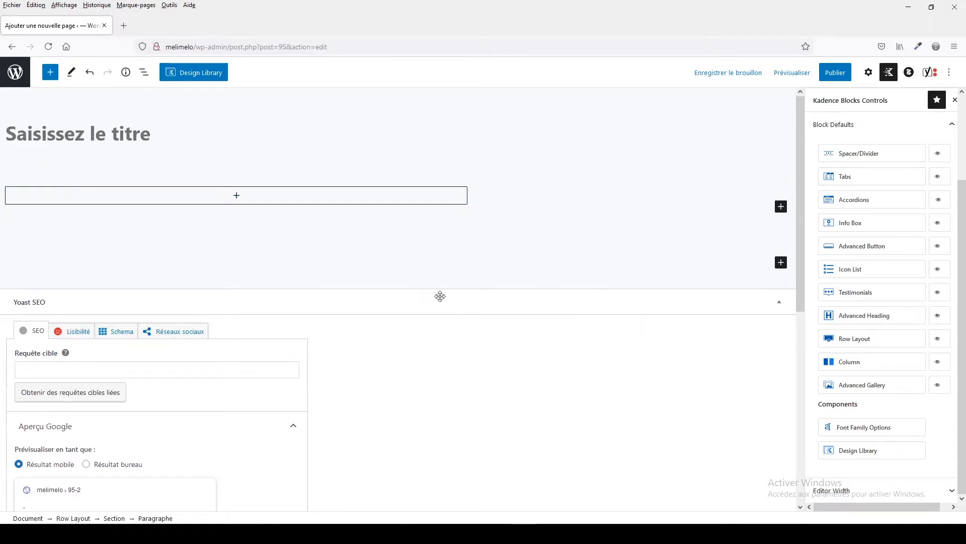
key("Escape")
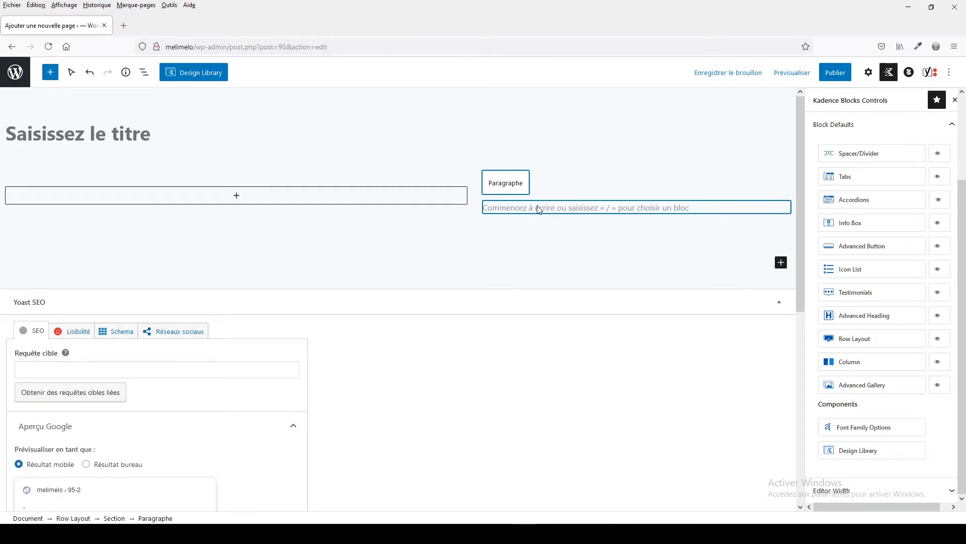
left_click(550, 189)
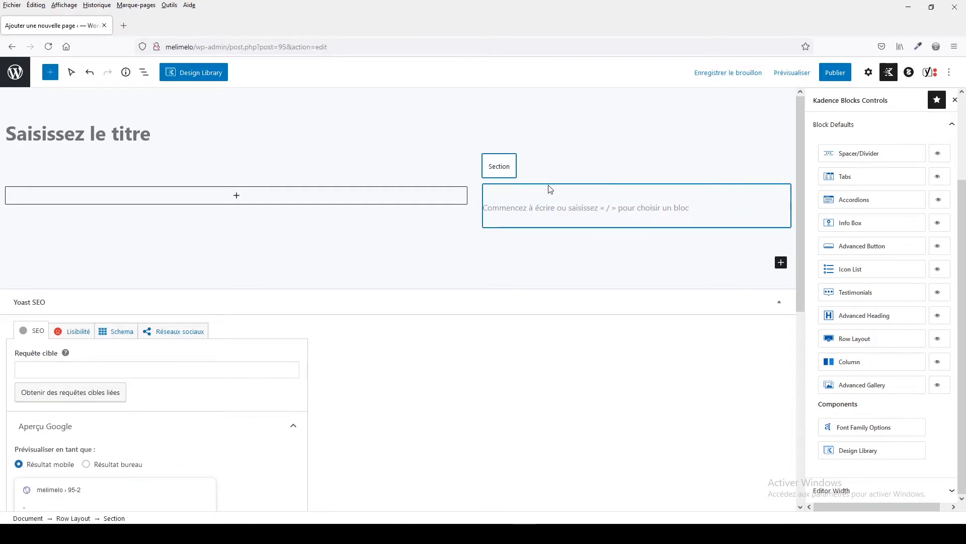
left_click(422, 177)
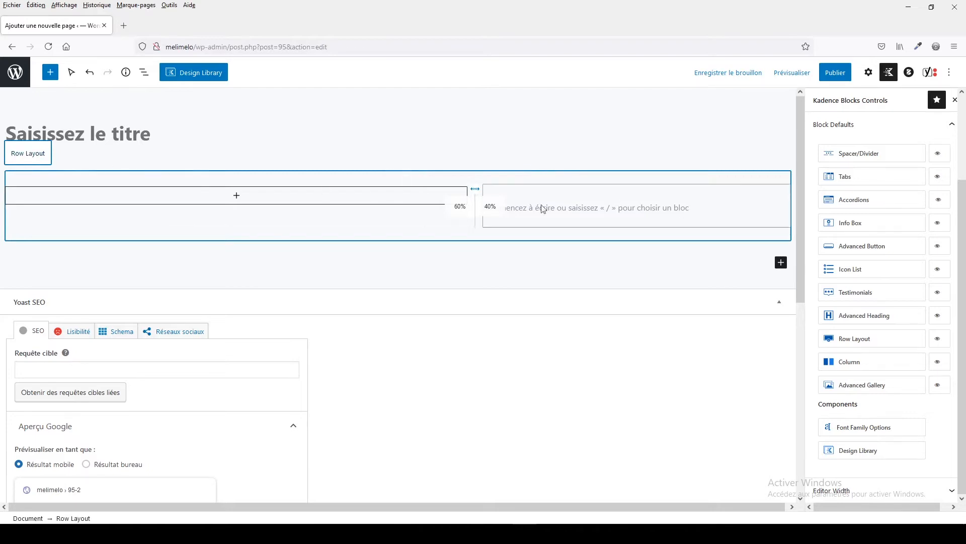
left_click(144, 72)
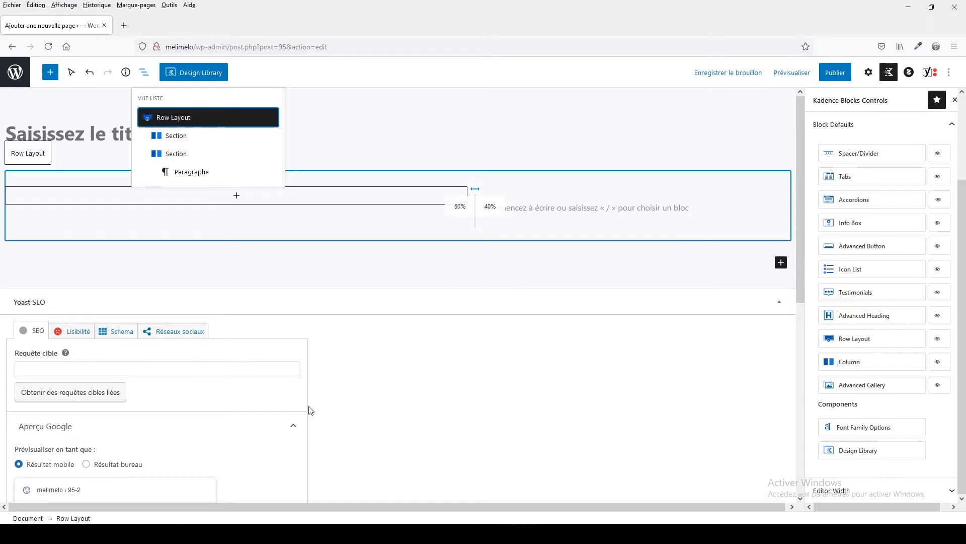
left_click(476, 140)
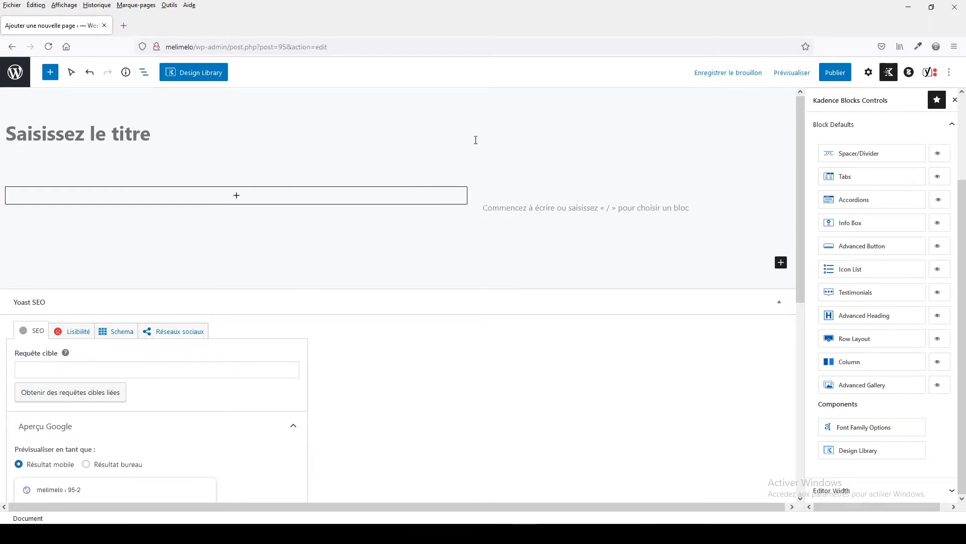
- Enter the test text "s" in the 40% section's paragraph and remove that paragraph block
left_click(488, 202)
left_click(588, 208)
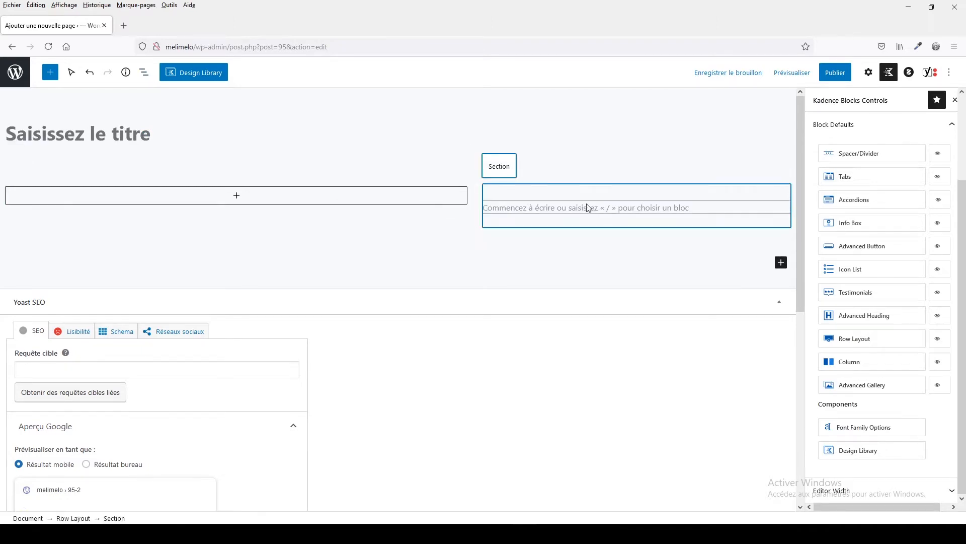
right_click(587, 208)
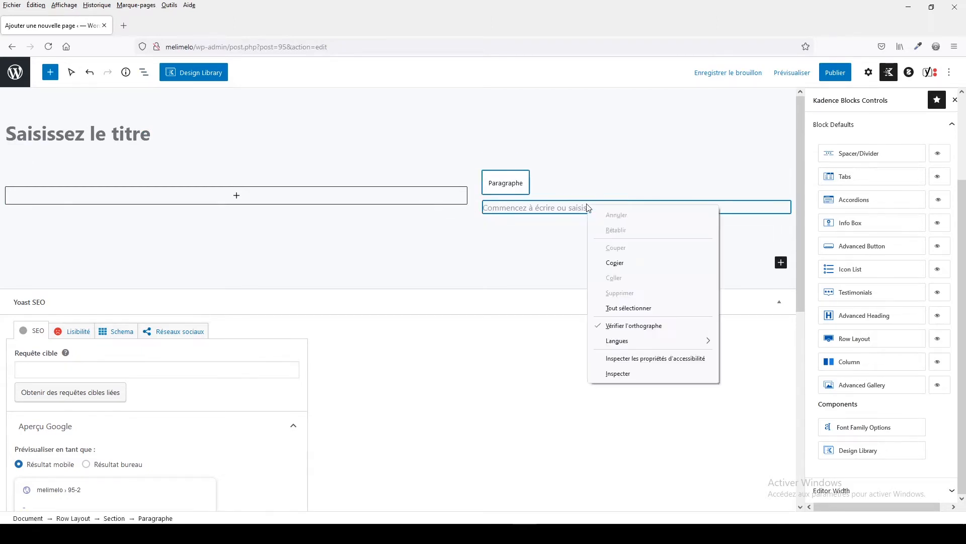
left_click(573, 206)
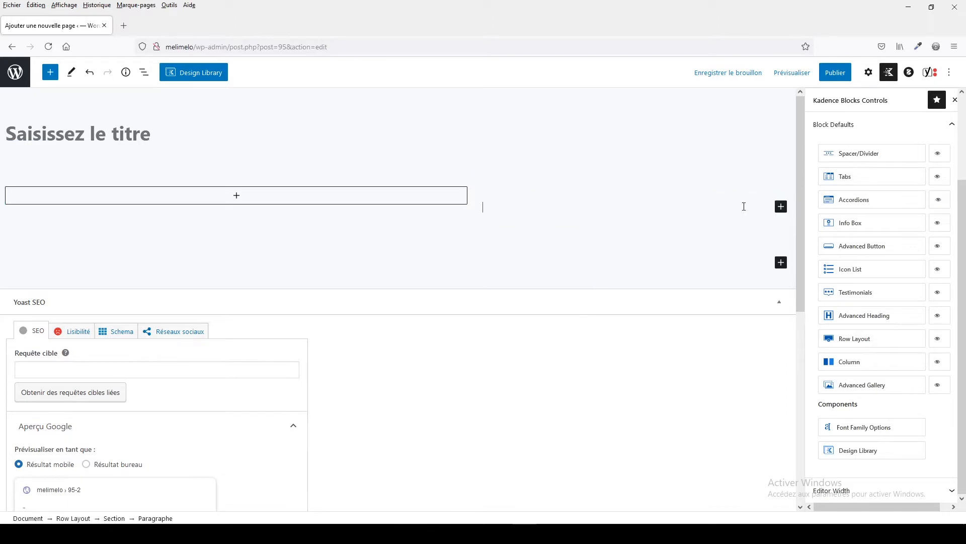
type("s")
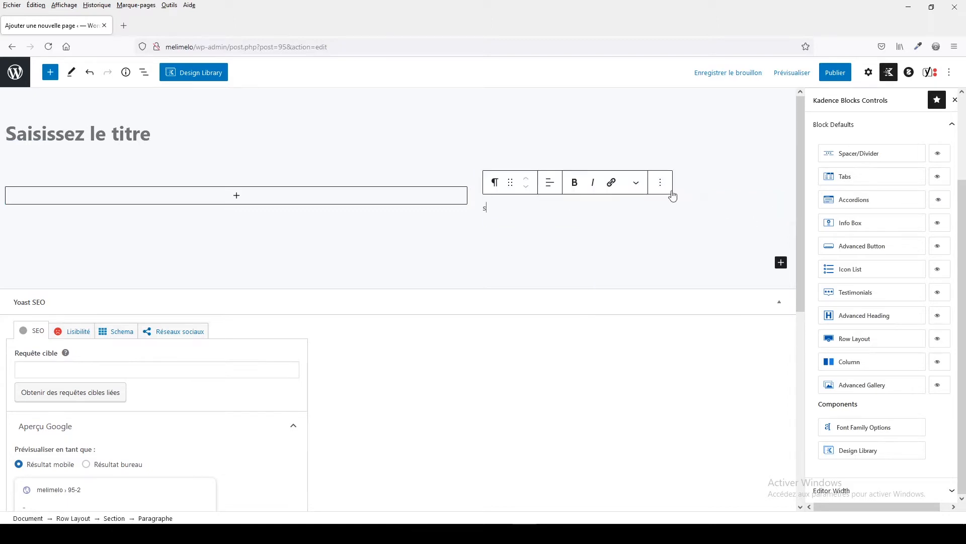
left_click(661, 190)
left_click(673, 403)
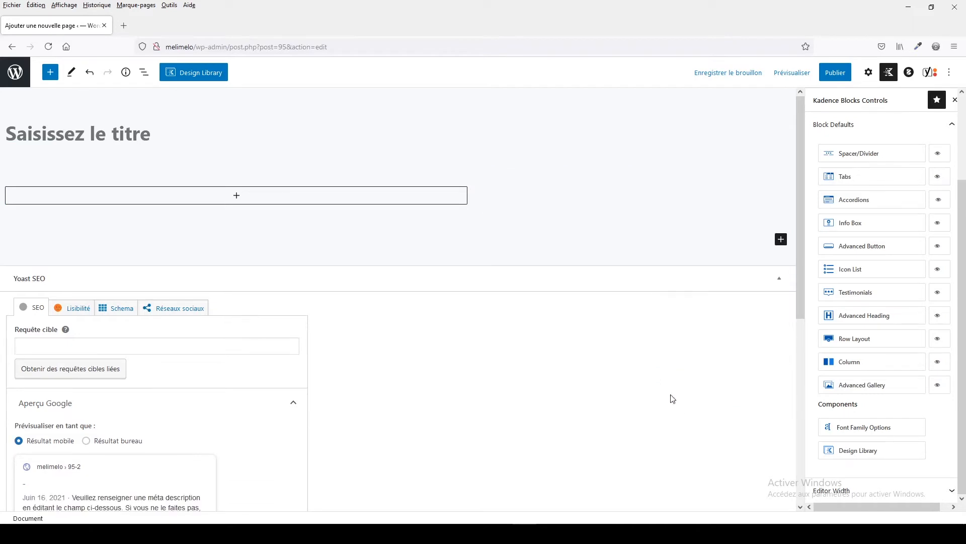
- Try the left-heavy and stacked layouts on the row layout and settle on two equal columns
left_click(512, 202)
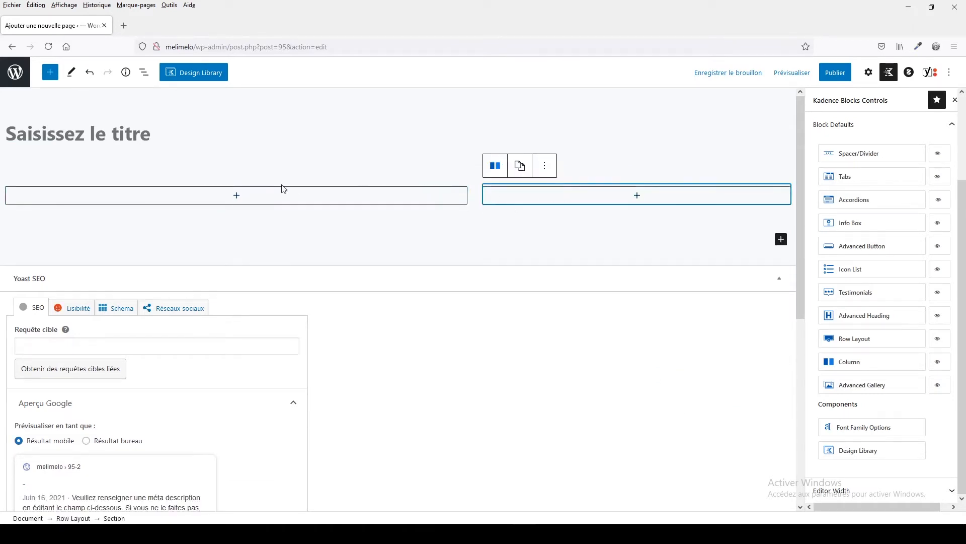
left_click(360, 176)
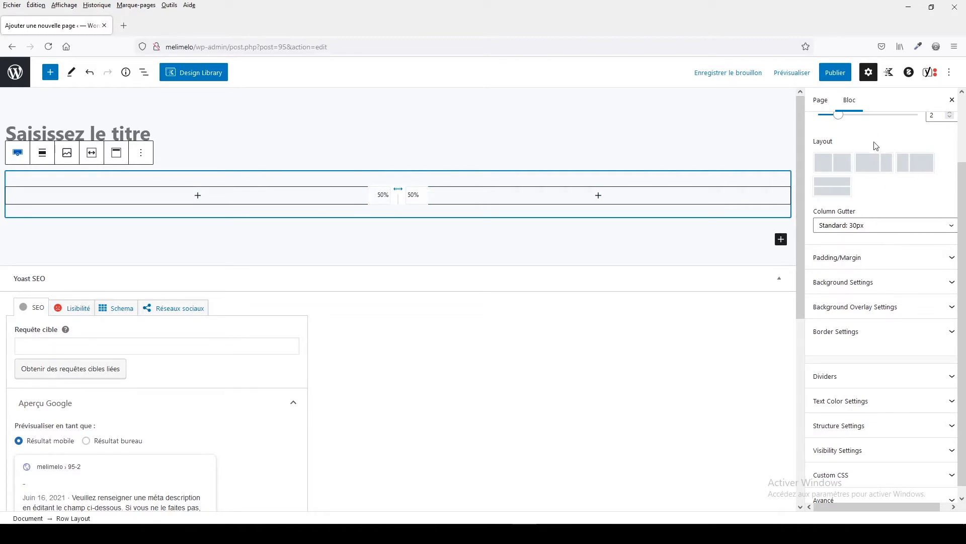
left_click(887, 162)
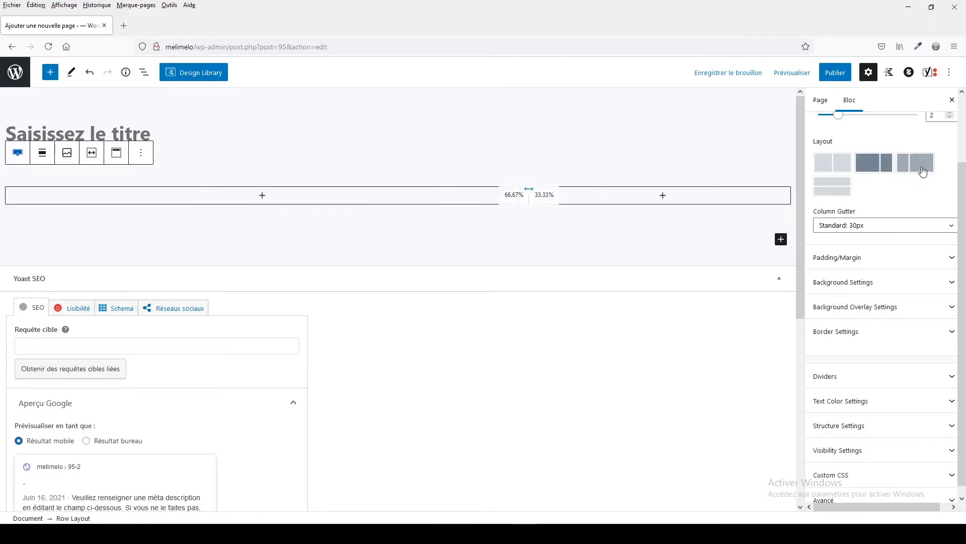
left_click(833, 188)
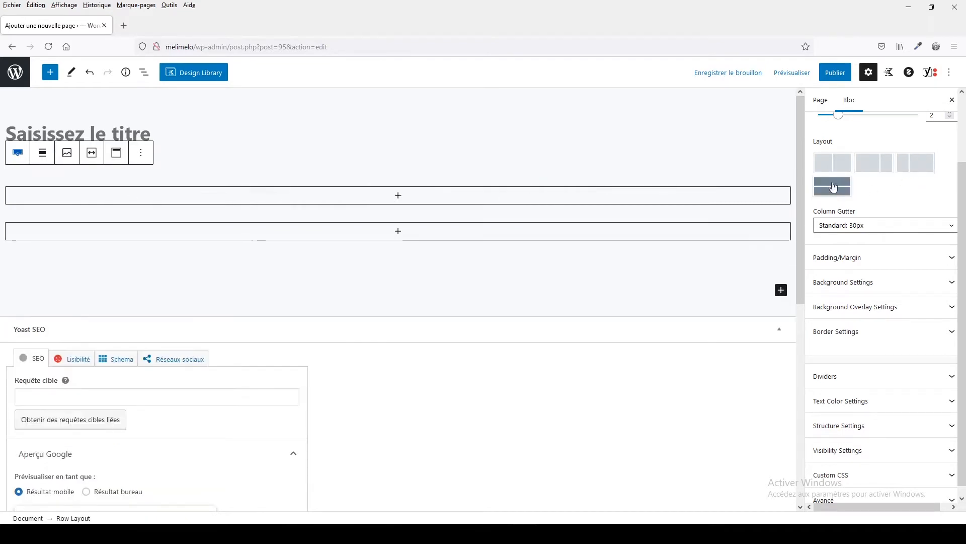
left_click(830, 169)
left_click(833, 187)
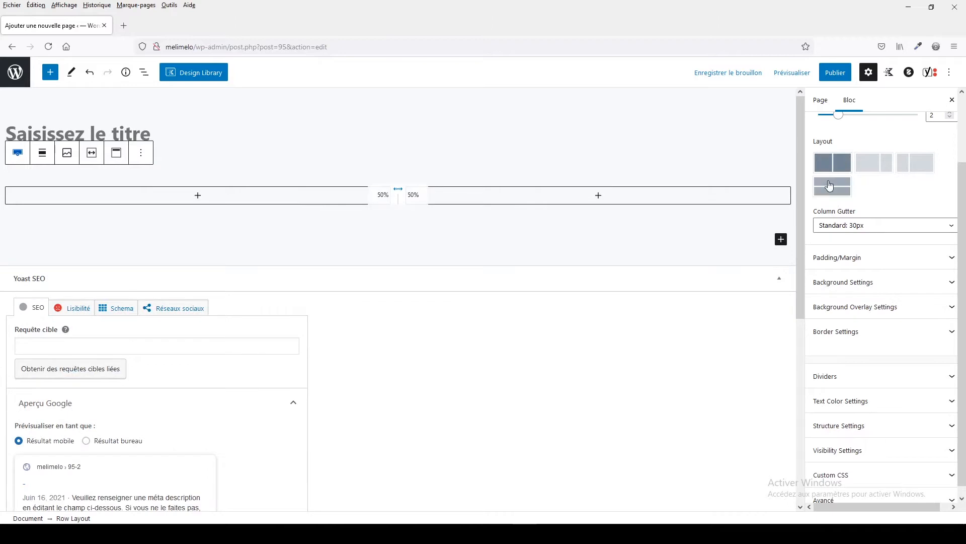
left_click(828, 170)
- Set the row layout's top padding to 10 px
left_click(861, 258)
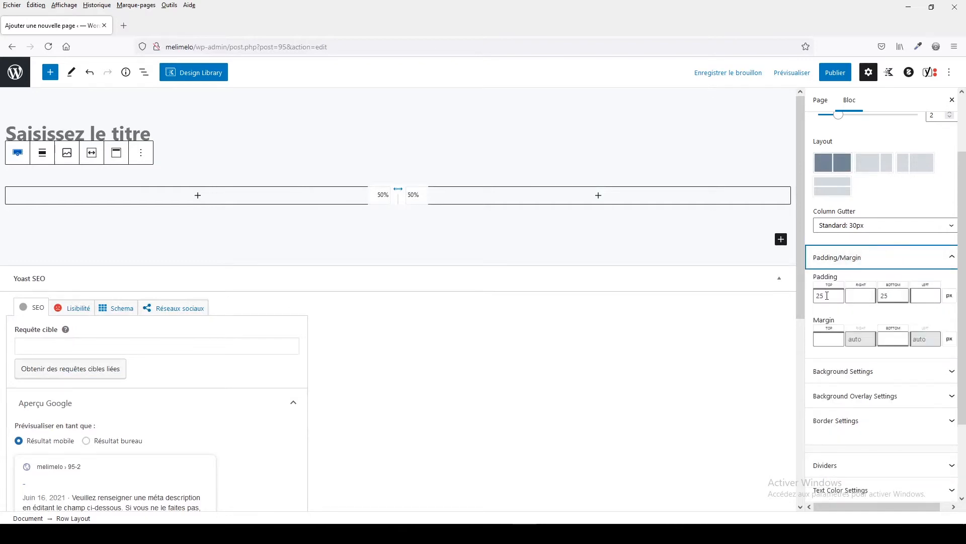
mouse_move(565, 175)
left_click(255, 180)
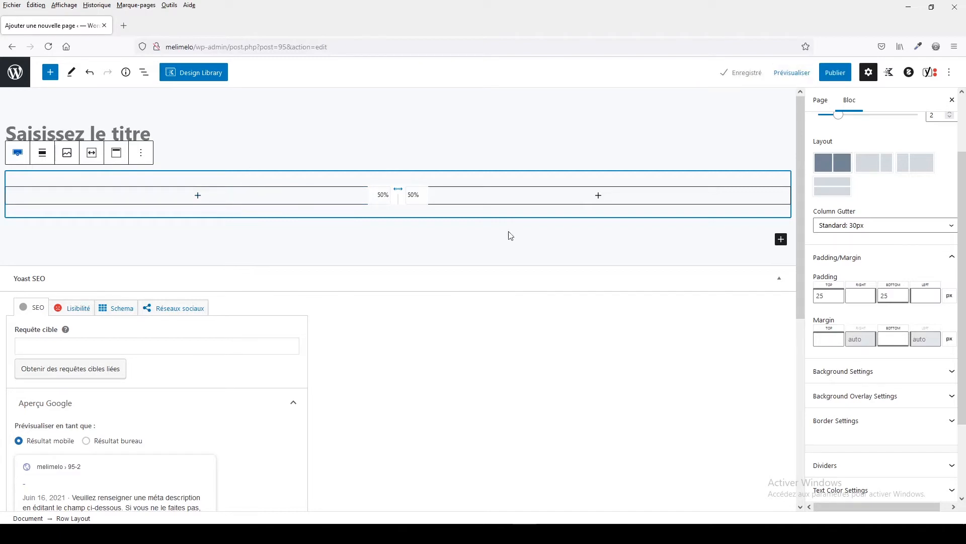
double_click(837, 302)
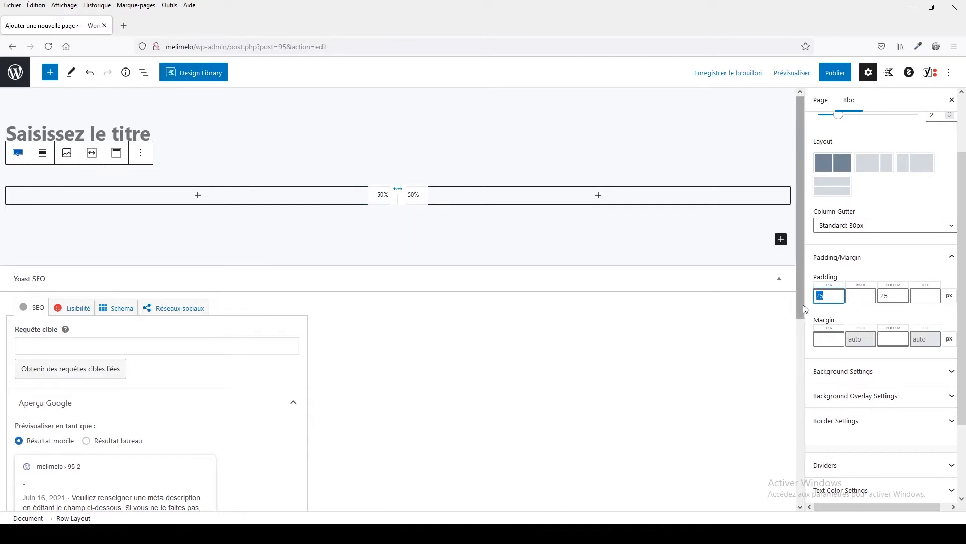
type("10")
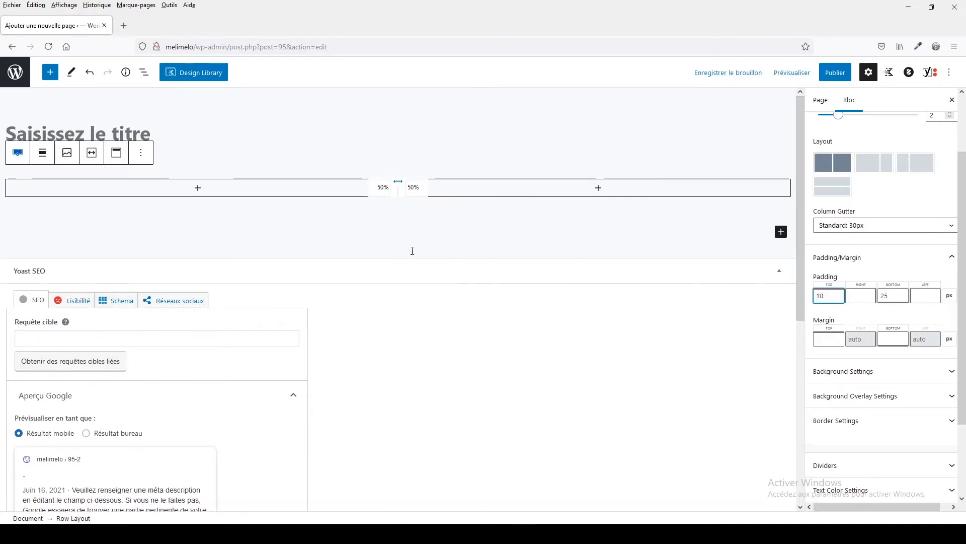
- Set the row layout's top padding to 25 px
left_click(229, 181)
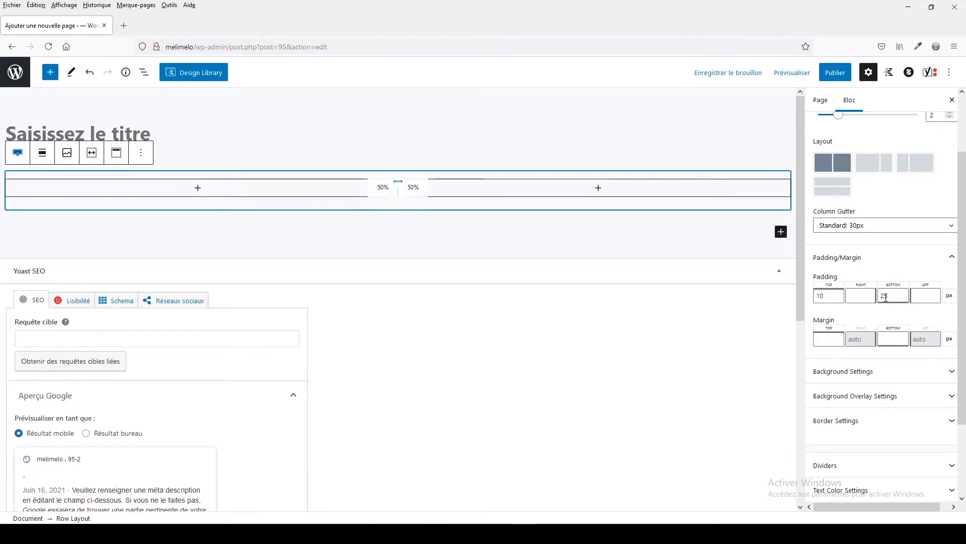
left_click_drag(844, 295, 811, 298)
left_click(838, 300)
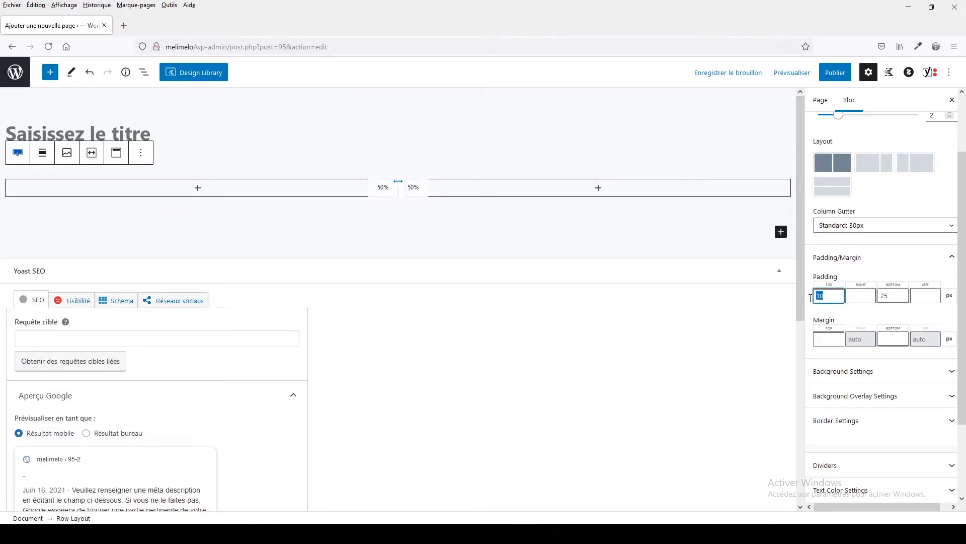
type("25")
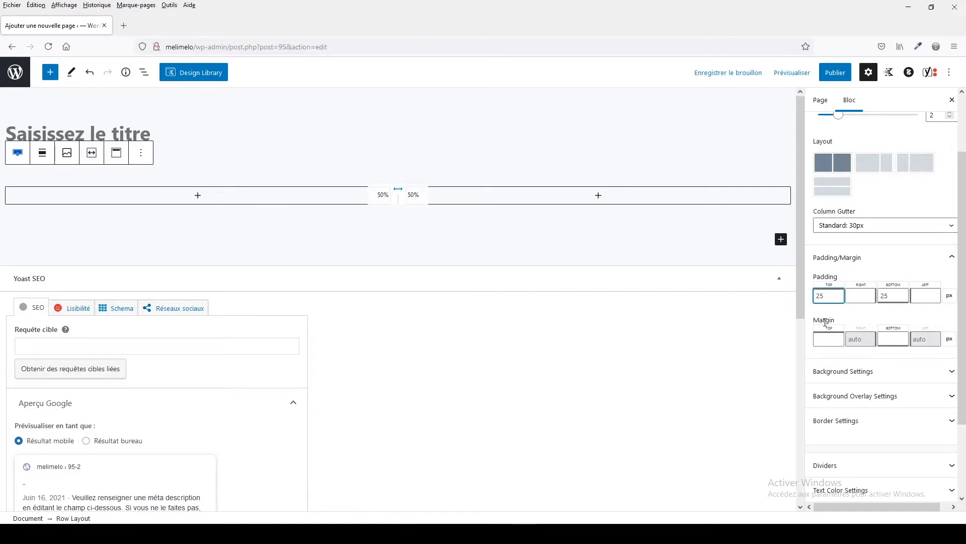
- Try a 100 px top margin on the row layout and reset that margin to 0 px
left_click(233, 178)
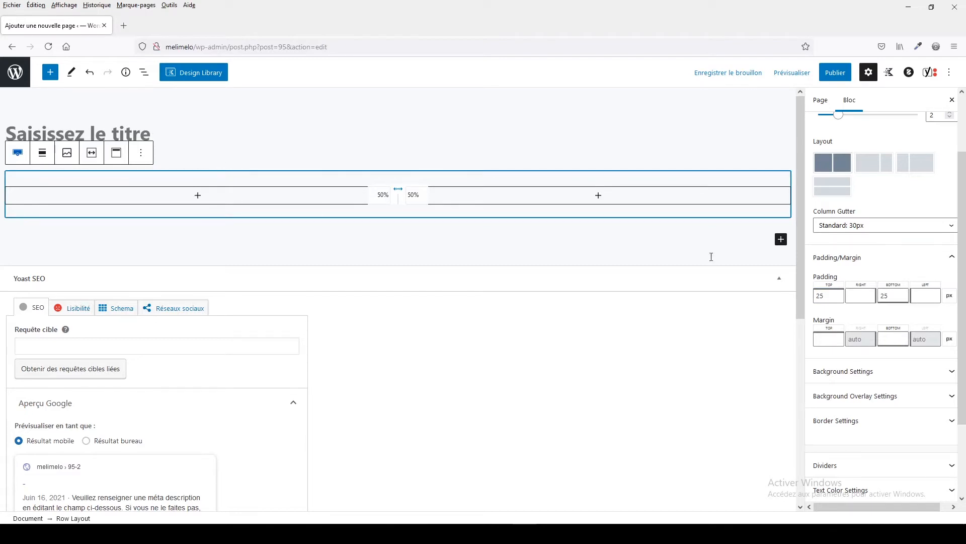
left_click(828, 336)
type("1")
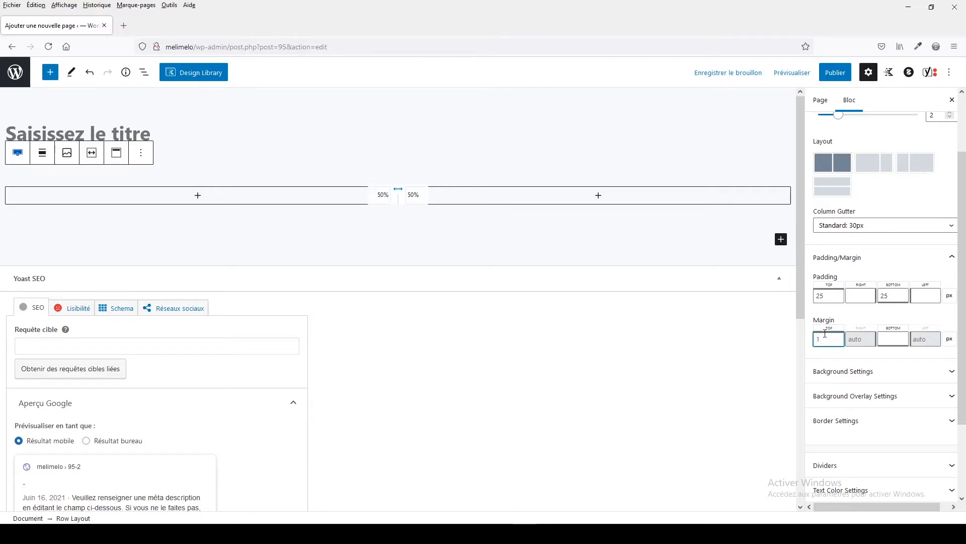
type("00")
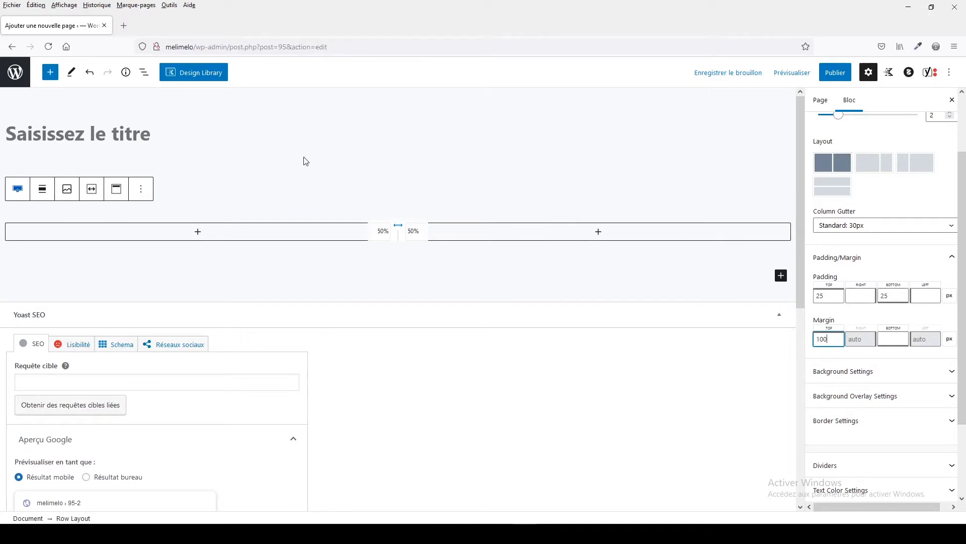
left_click_drag(835, 339, 807, 340)
type("0")
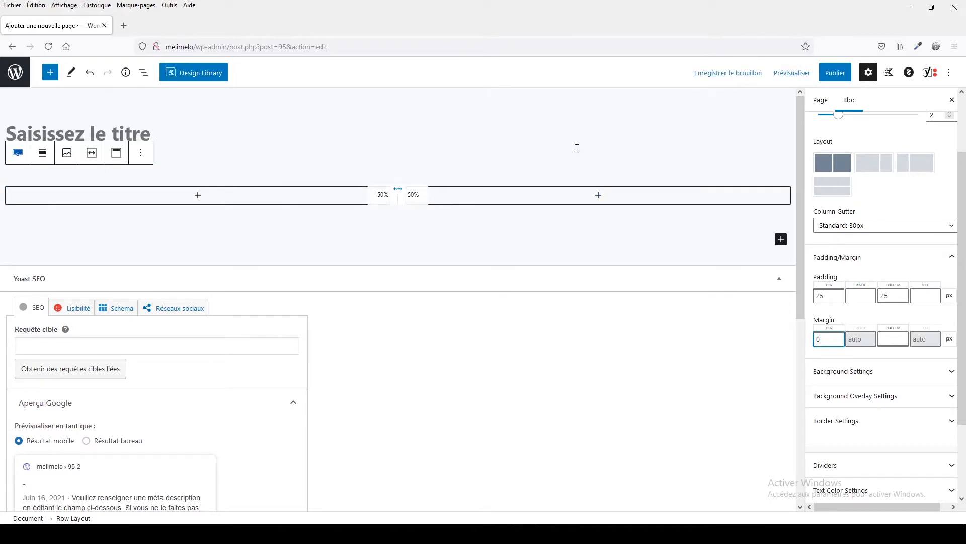
- Stretch the row layout's lower edge to a bottom padding of about 563 px
left_click(385, 211)
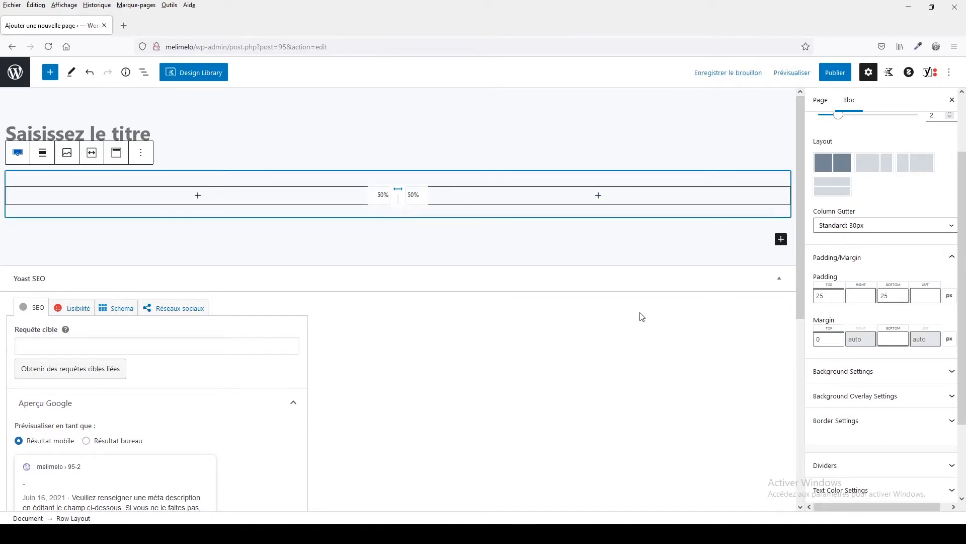
left_click_drag(395, 217, 393, 486)
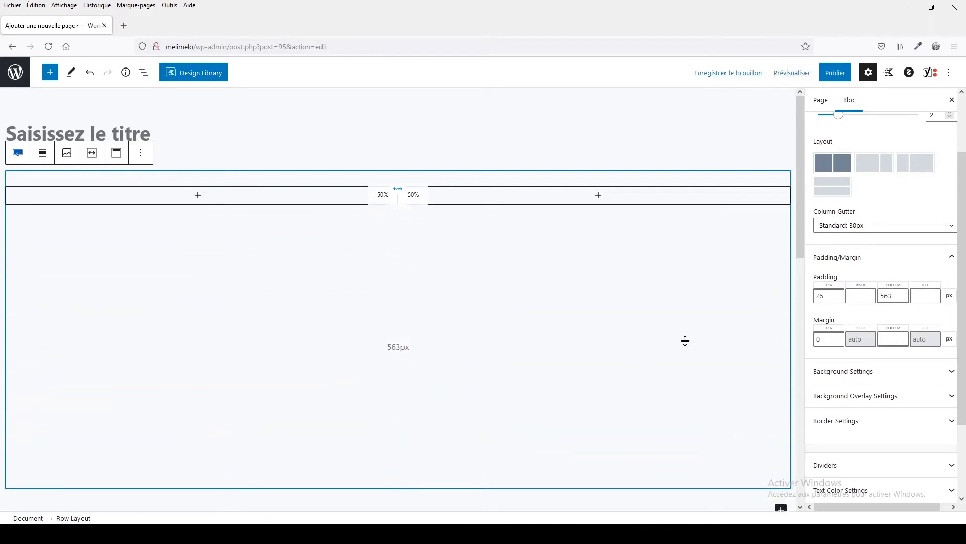
- Set the media library's photo of the man in sunglasses at a microphone as the row layout's background image
left_click(843, 372)
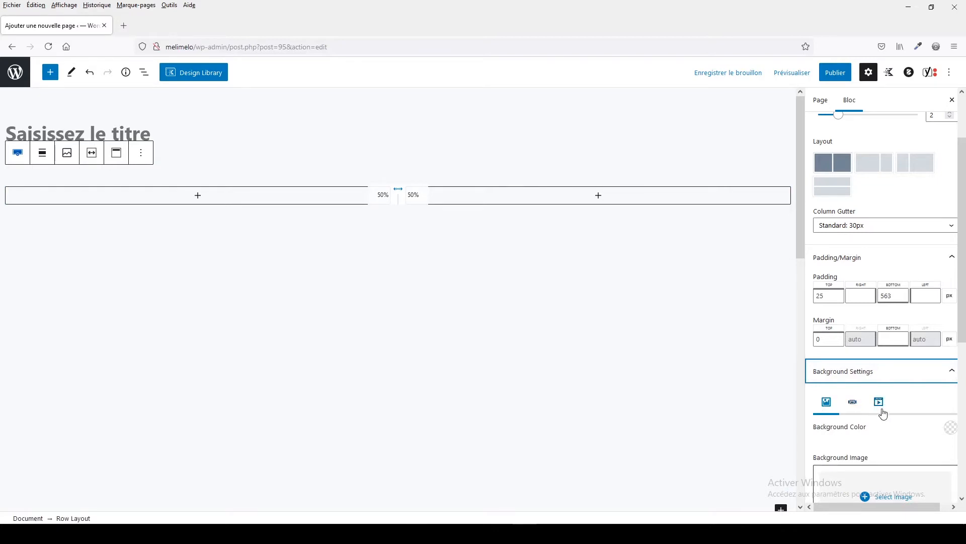
scroll(881, 410, "down", 5)
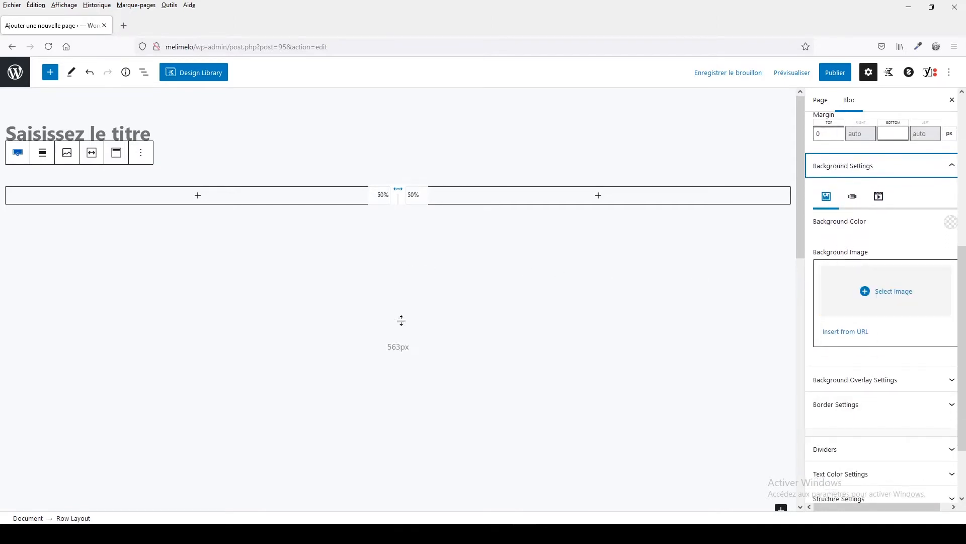
left_click(867, 294)
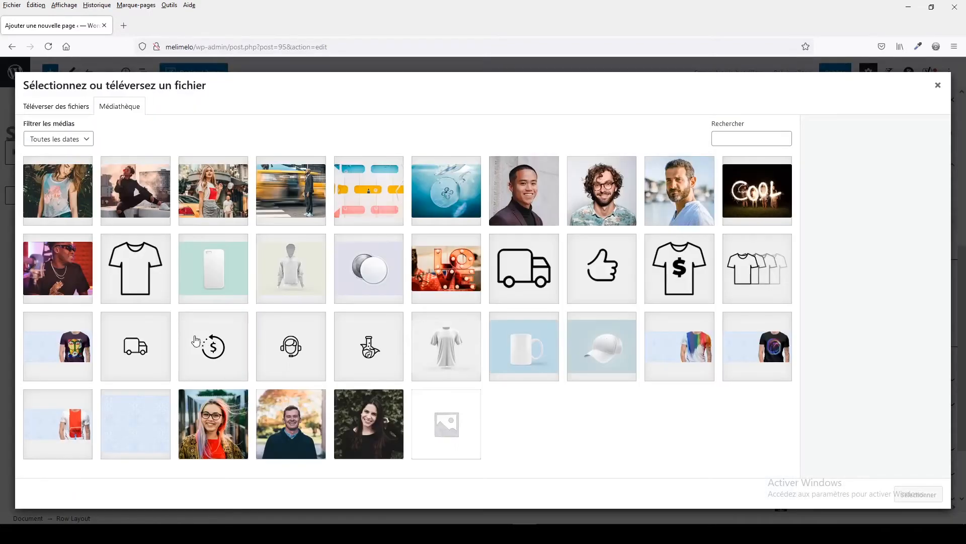
left_click(45, 271)
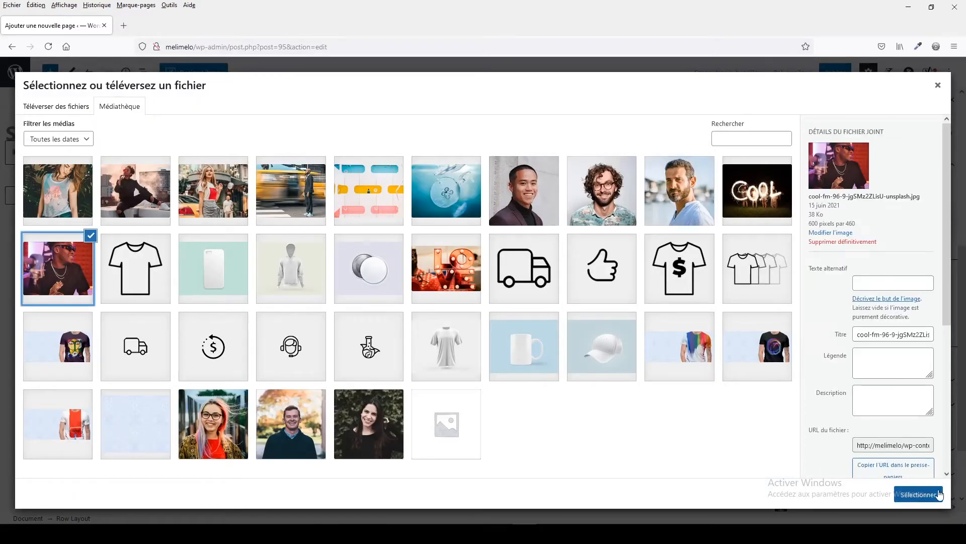
left_click(919, 494)
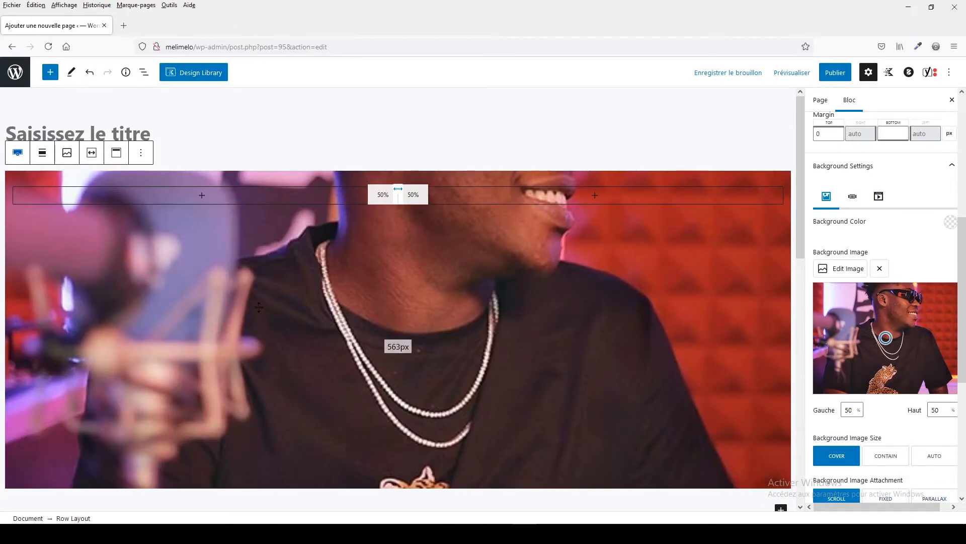
- Try the Contain and Auto sizes for the row layout's background image and return to Cover
scroll(484, 307, "down", 3)
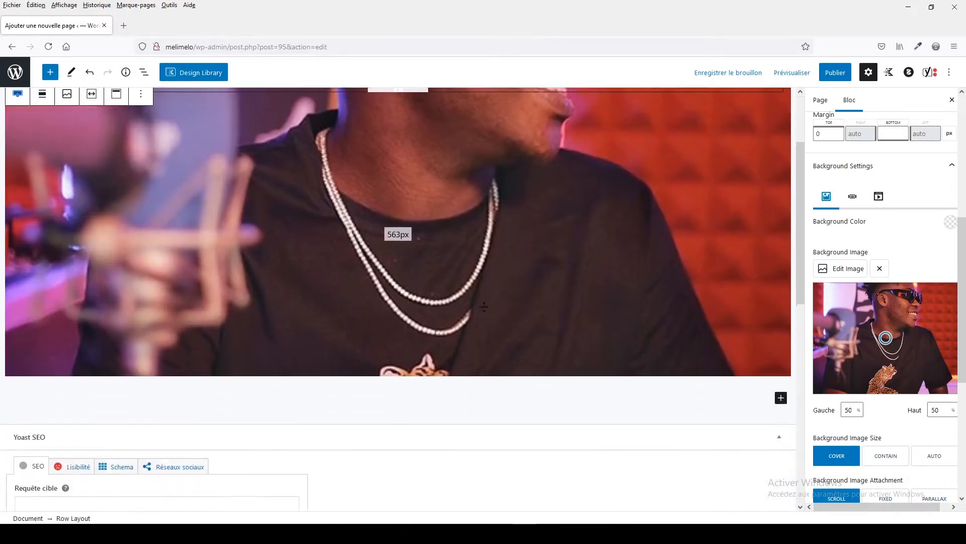
scroll(484, 307, "up", 3)
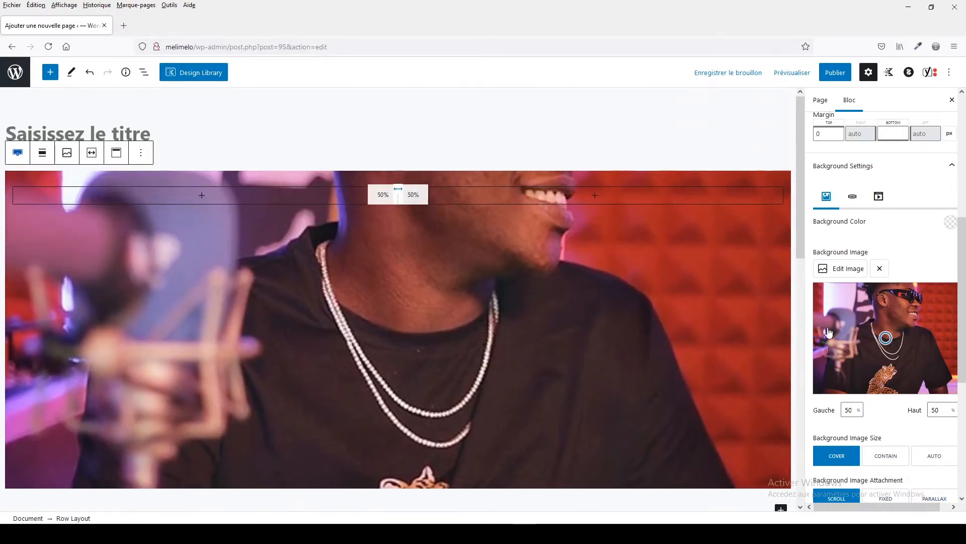
scroll(575, 295, "down", 2)
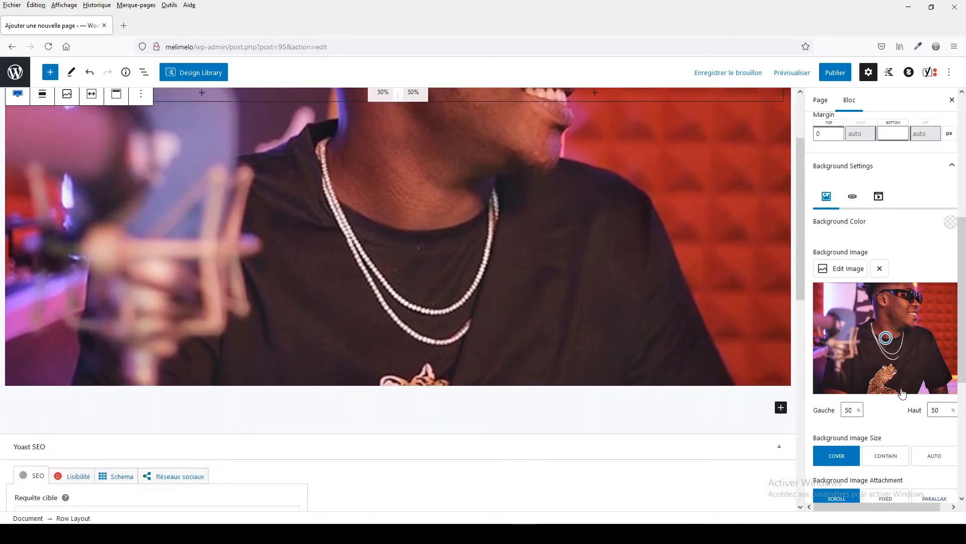
scroll(899, 393, "down", 2)
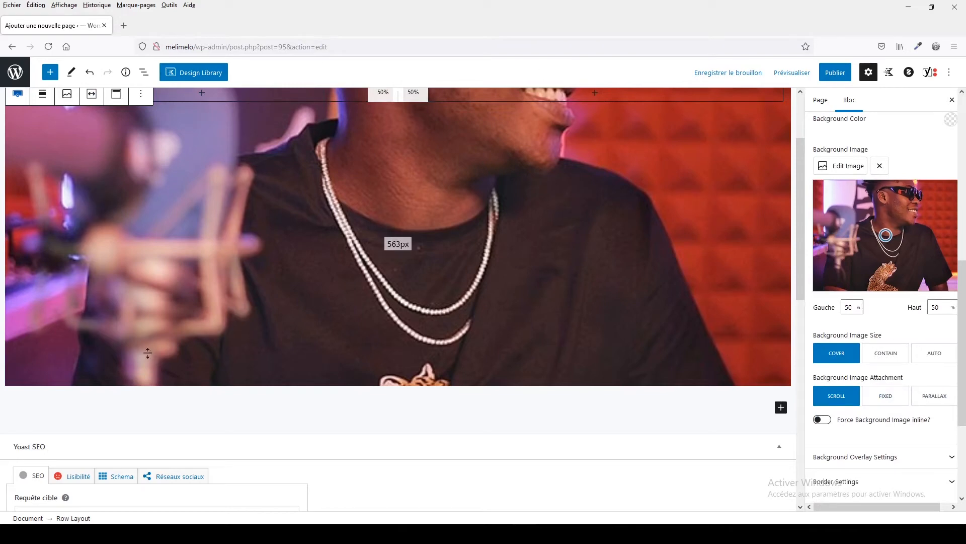
left_click(882, 358)
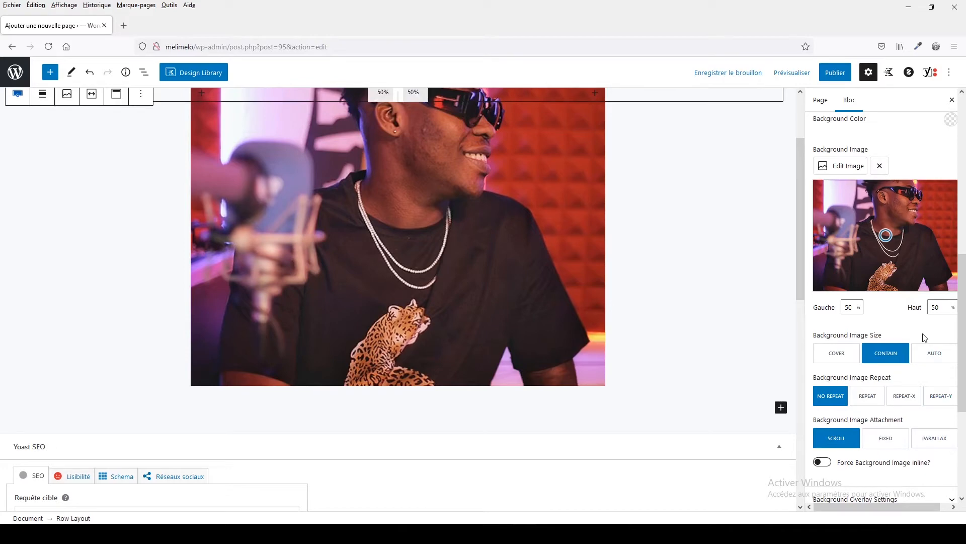
left_click(931, 359)
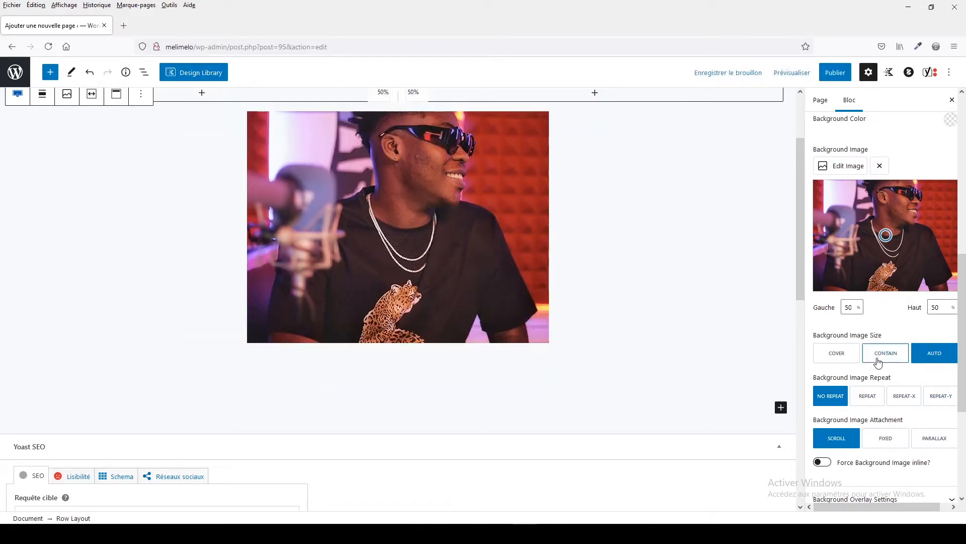
left_click(836, 359)
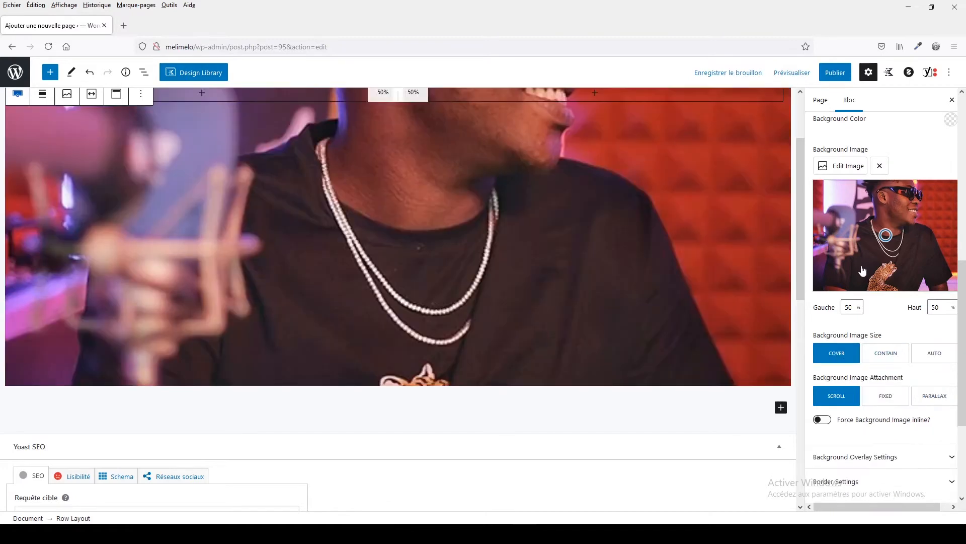
- Insert an Image block in the row layout's second column from the full block library
scroll(730, 291, "up", 2)
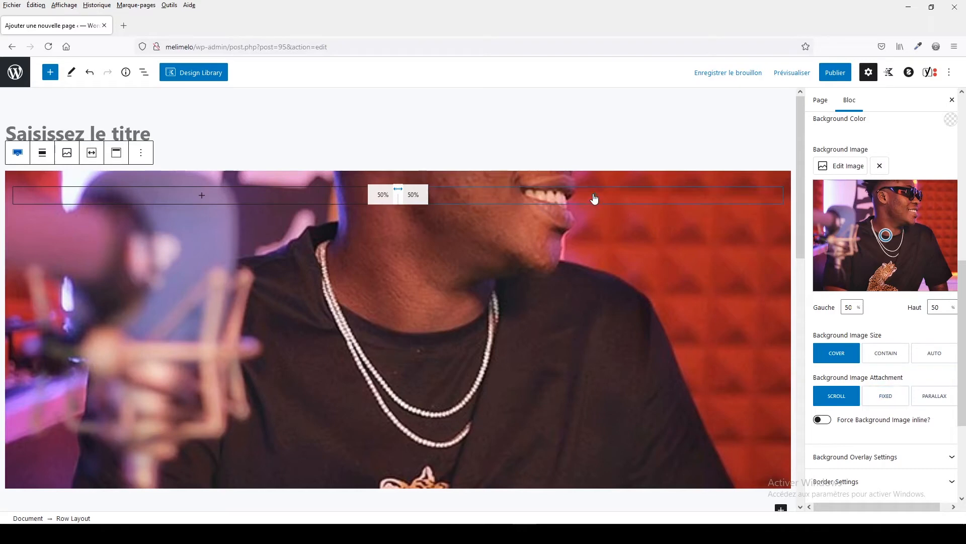
left_click(595, 199)
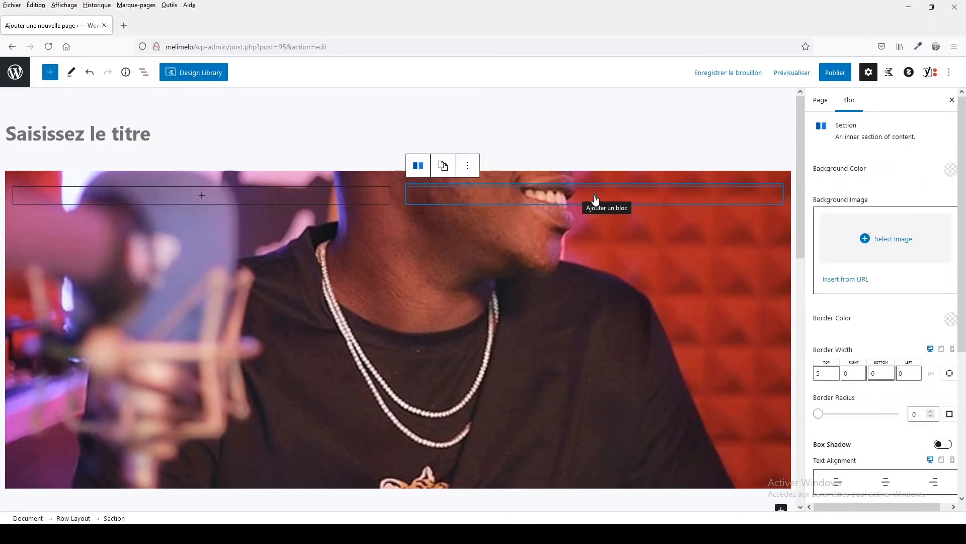
left_click(595, 200)
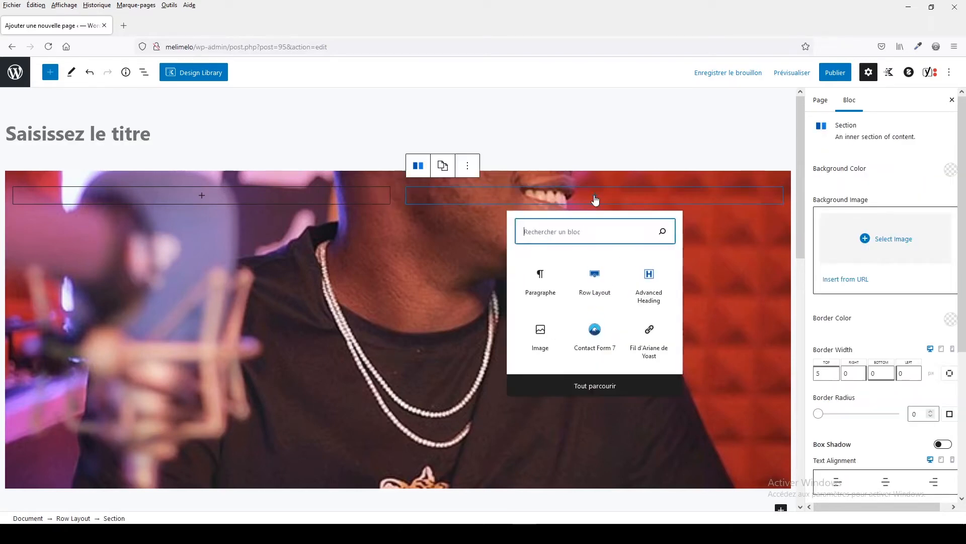
left_click(589, 386)
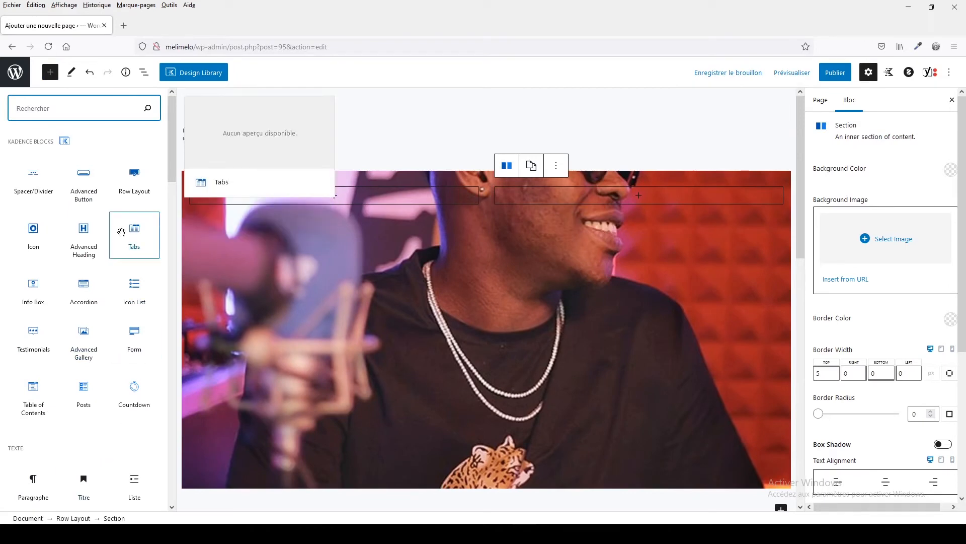
scroll(48, 458, "down", 4)
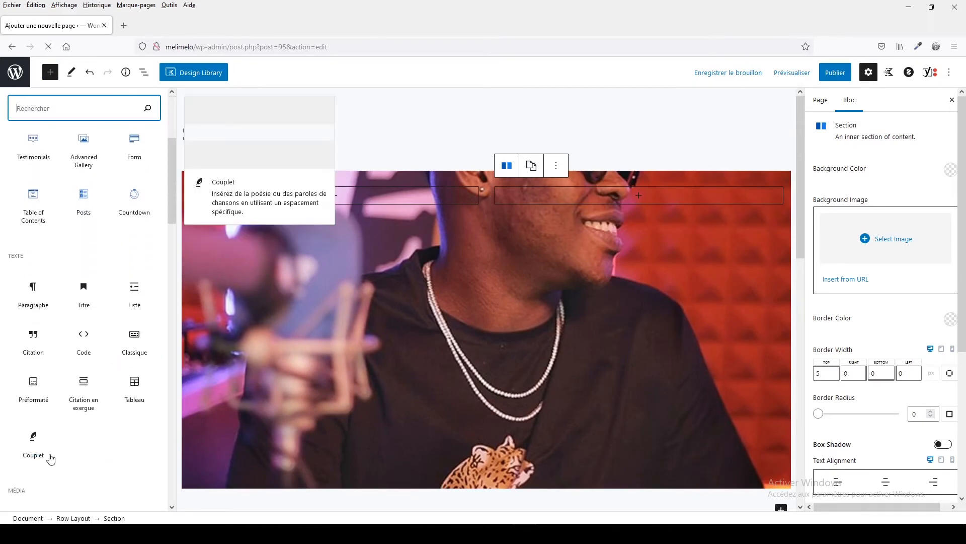
scroll(44, 415, "down", 2)
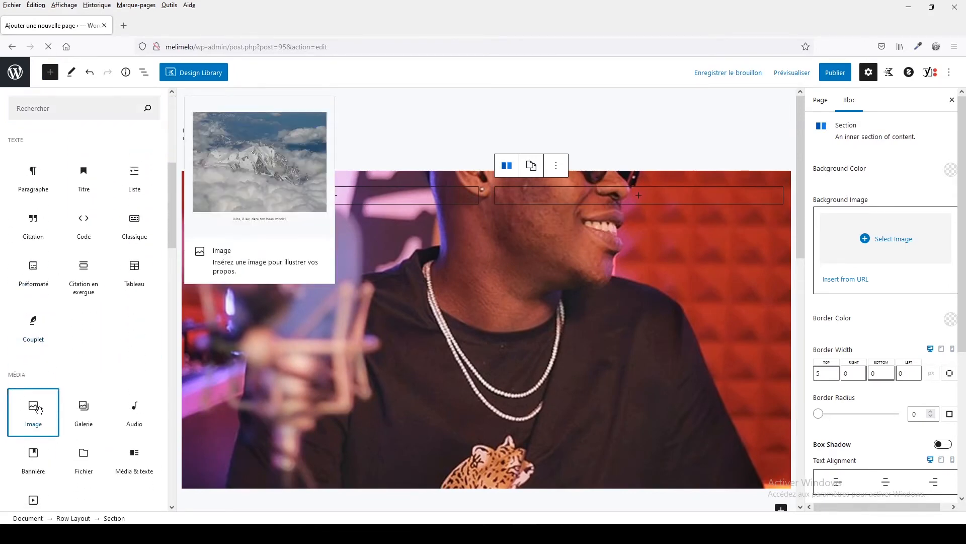
left_click(48, 409)
- Fill the second column's Image block with the illuminated LOVE letters photo from the media library
left_click(495, 273)
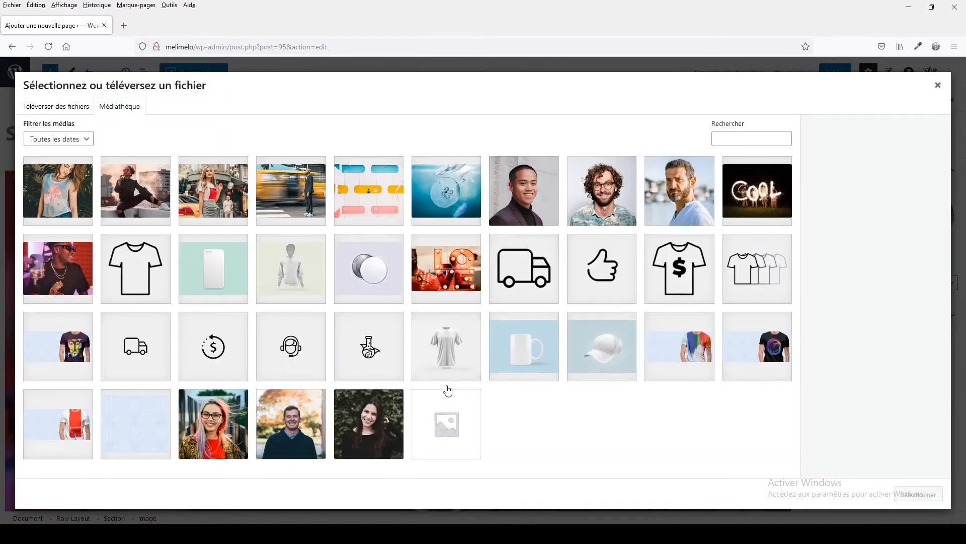
left_click(445, 287)
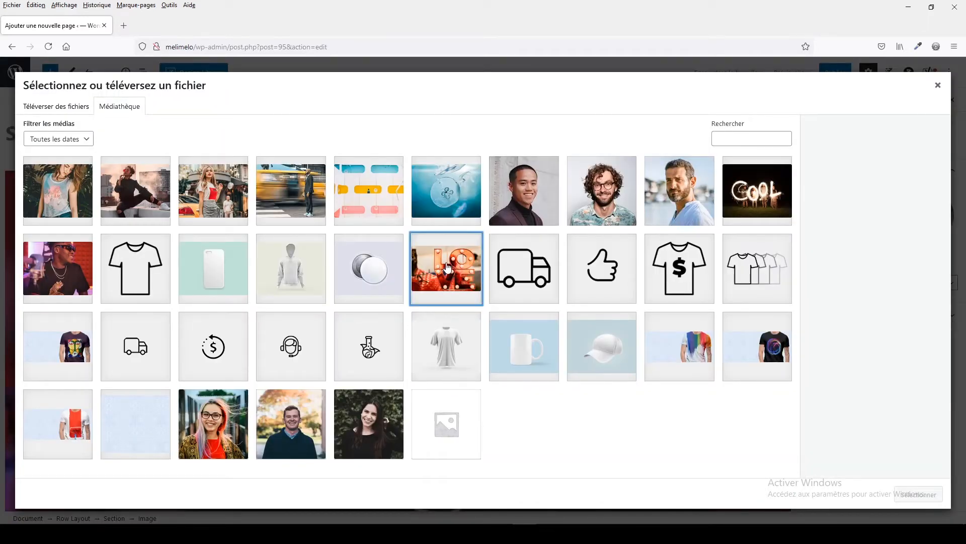
left_click(925, 493)
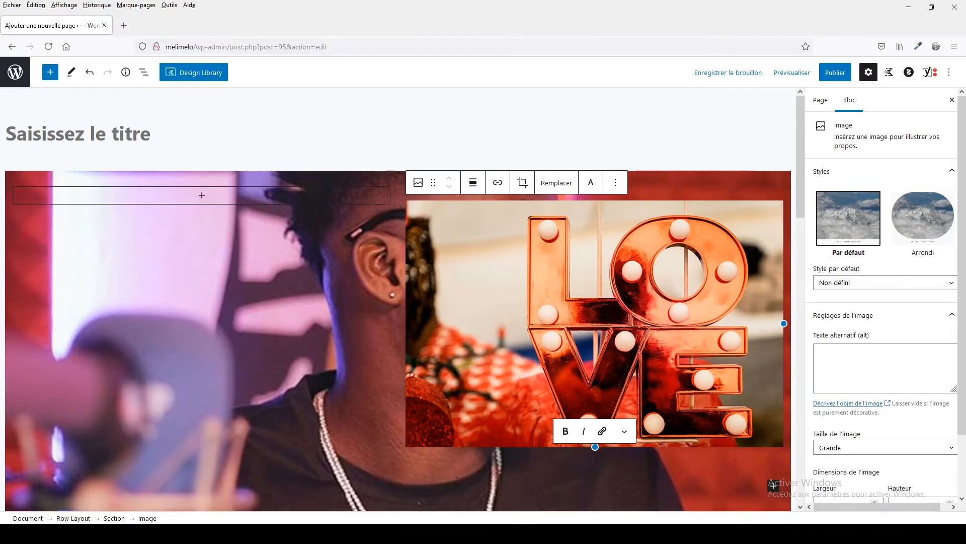
- Add an Advanced Heading block in the row layout's first column with the text "mon titre"
left_click(204, 206)
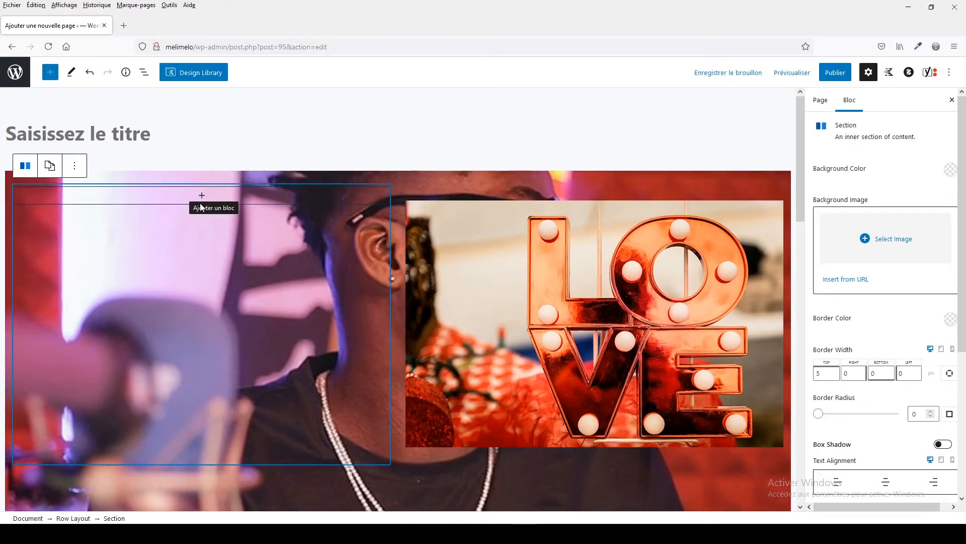
left_click(198, 201)
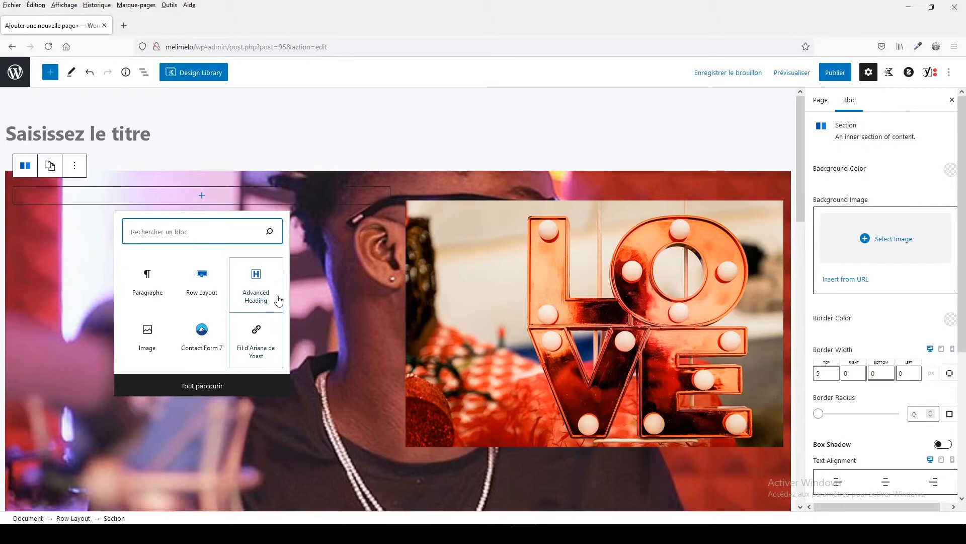
left_click(254, 278)
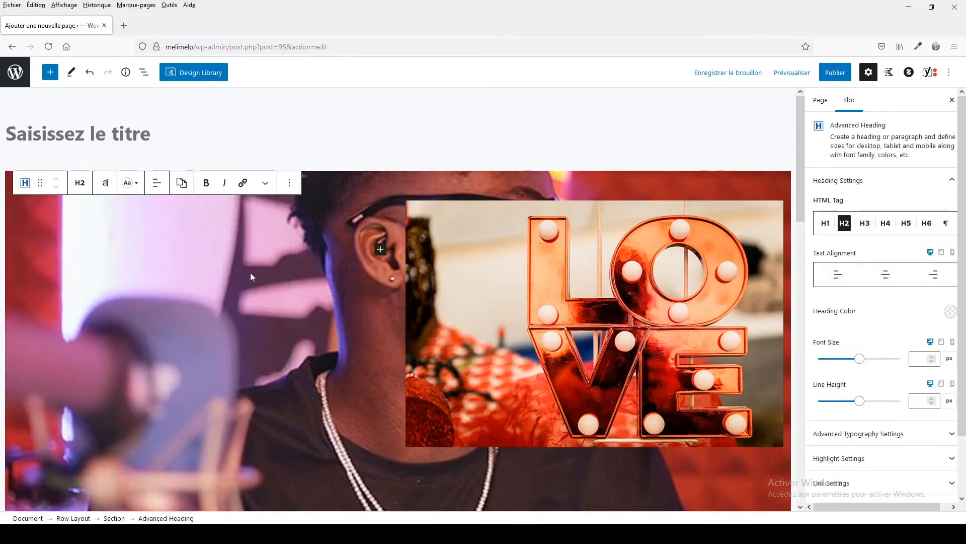
type("mon ")
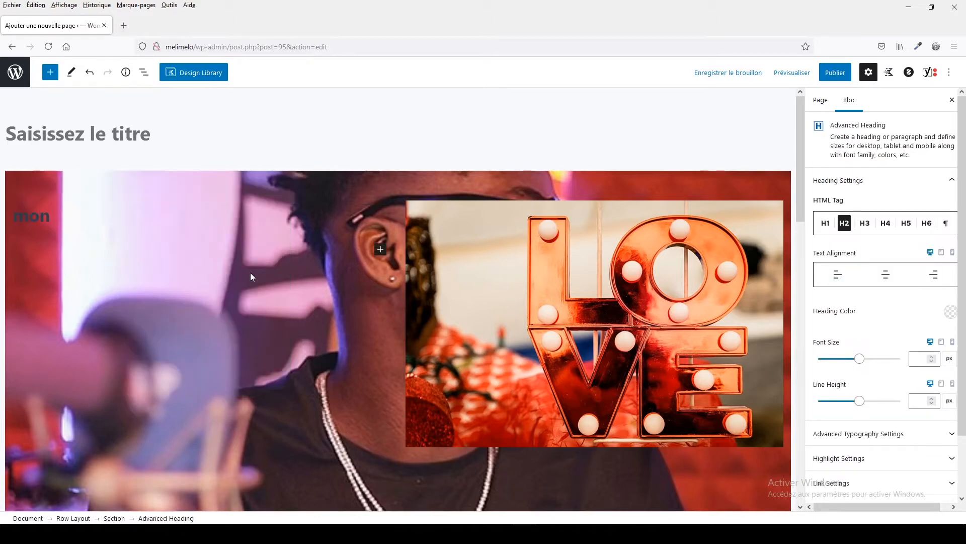
type("titre")
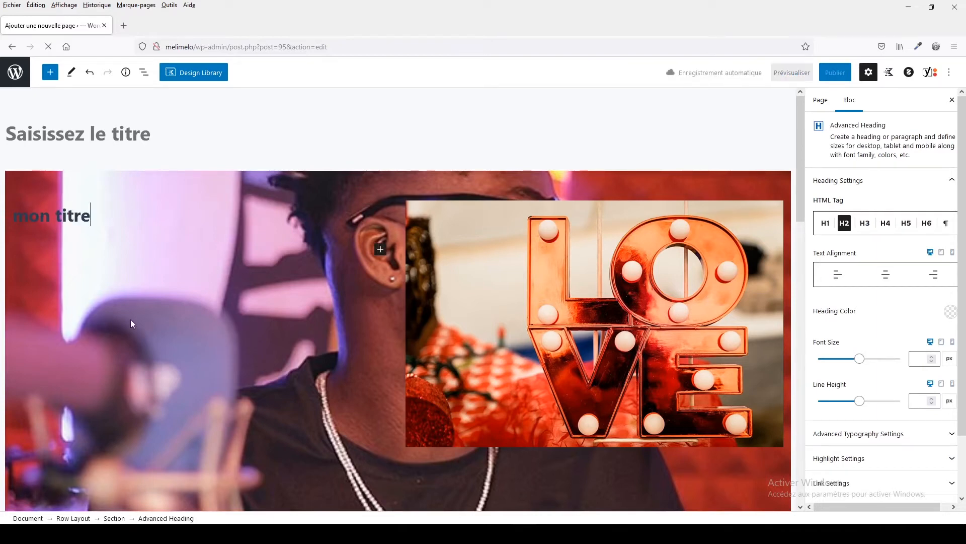
- Add a Paragraph block below the heading in the first column and paste the copied "OOhh !! J'ai un coup de blues" text
left_click(131, 317)
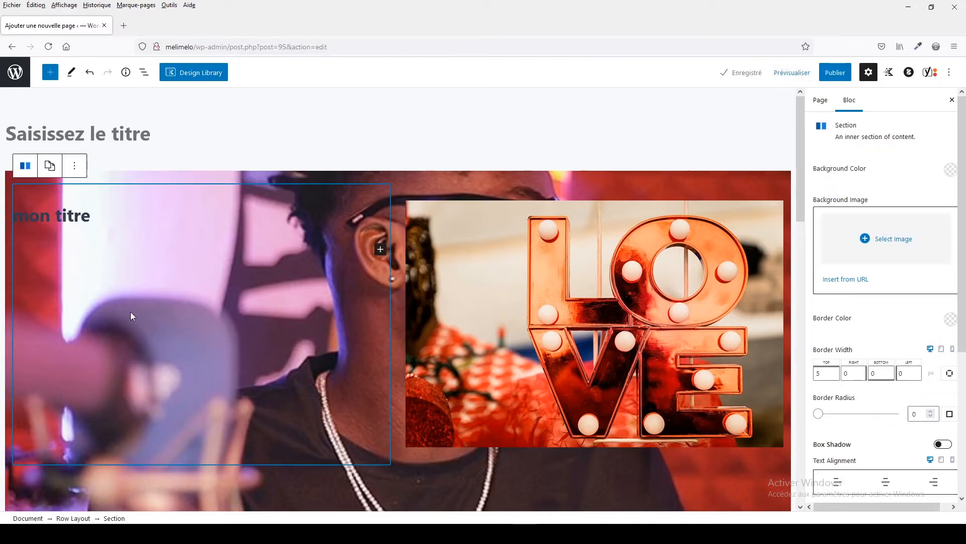
left_click(124, 222)
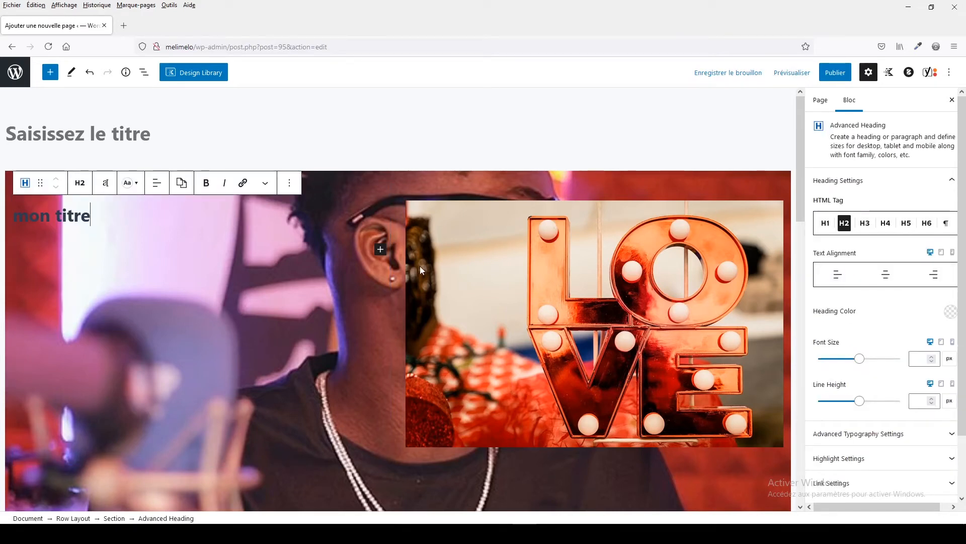
left_click(380, 250)
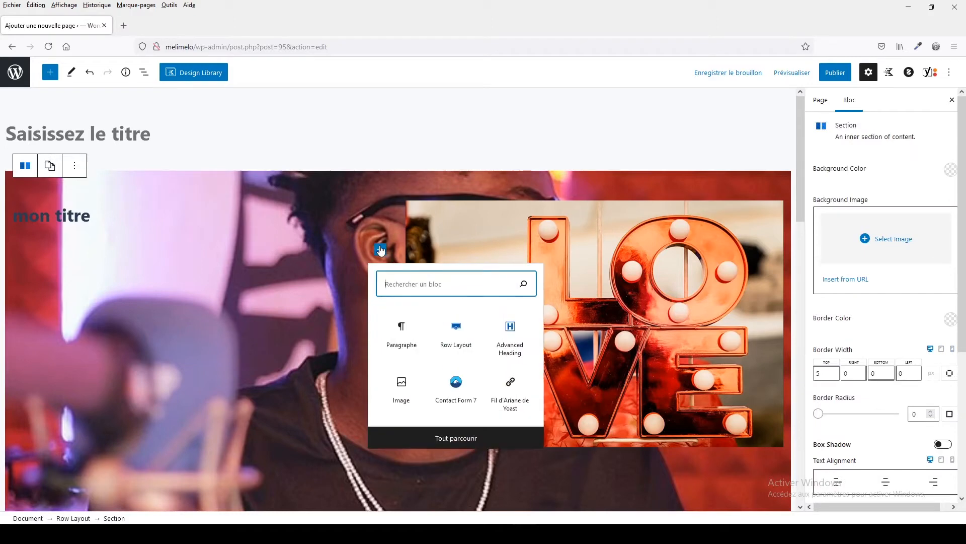
left_click(400, 326)
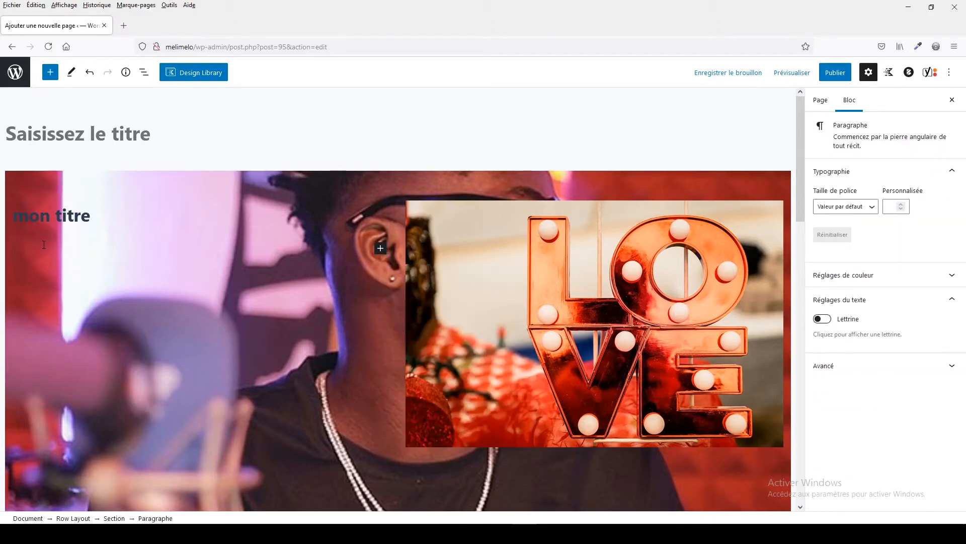
key("ctrl+v")
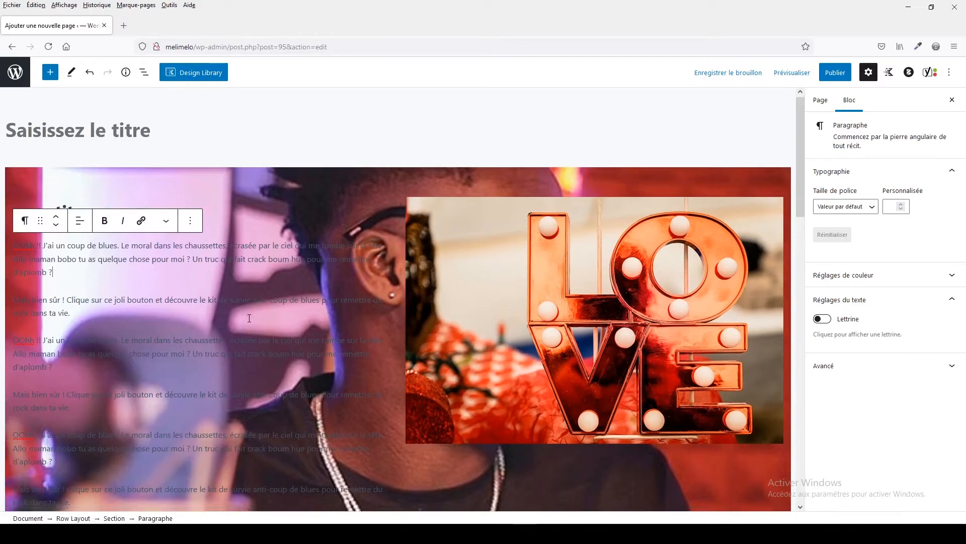
scroll(215, 312, "down", 3)
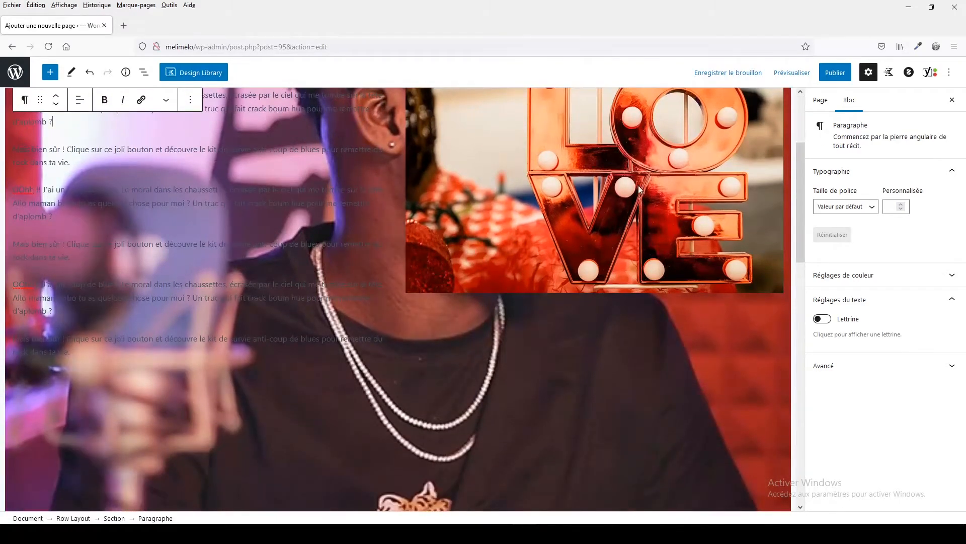
- Reduce the row layout's bottom padding to about 69 px
scroll(478, 382, "down", 8)
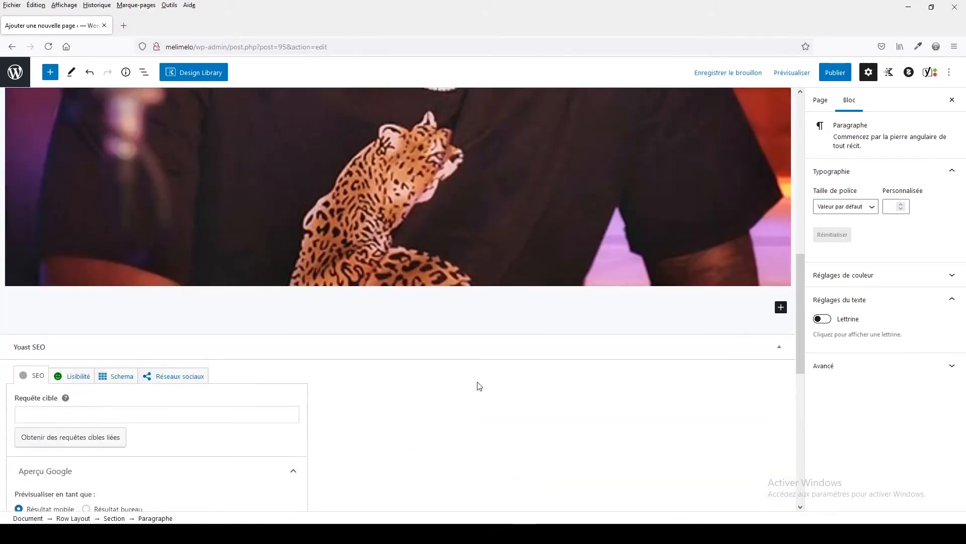
scroll(426, 394, "up", 2)
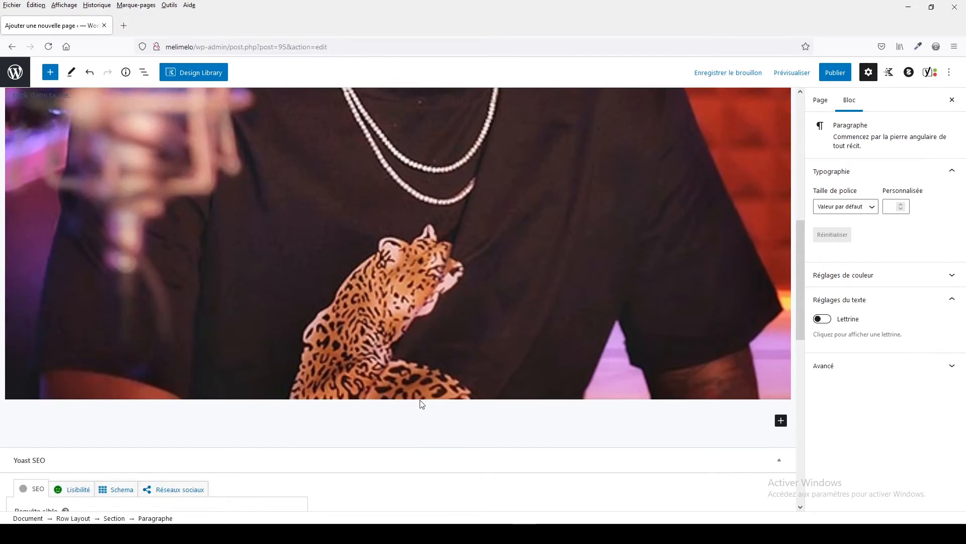
left_click(422, 404)
left_click(412, 394)
scroll(401, 404, "down", 3)
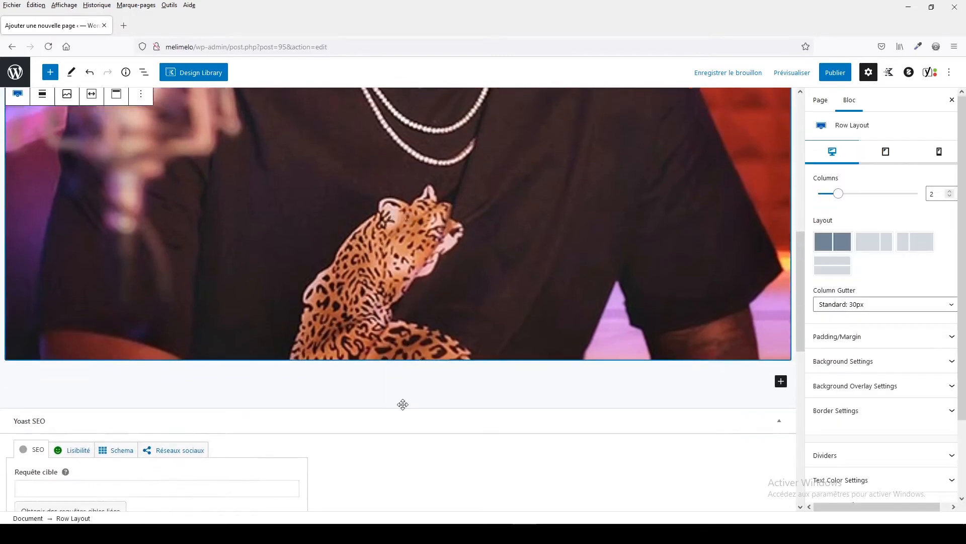
scroll(409, 354, "up", 4)
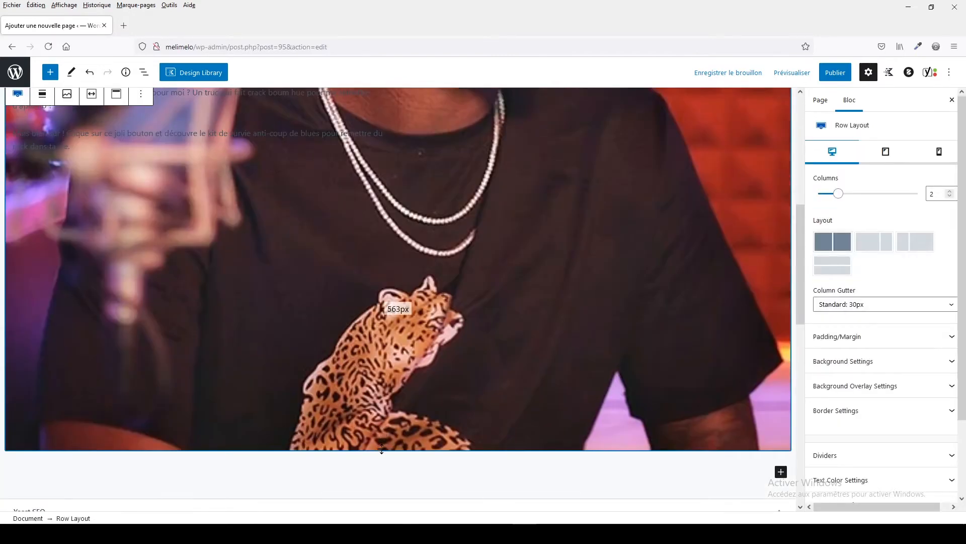
left_click_drag(382, 449, 355, 201)
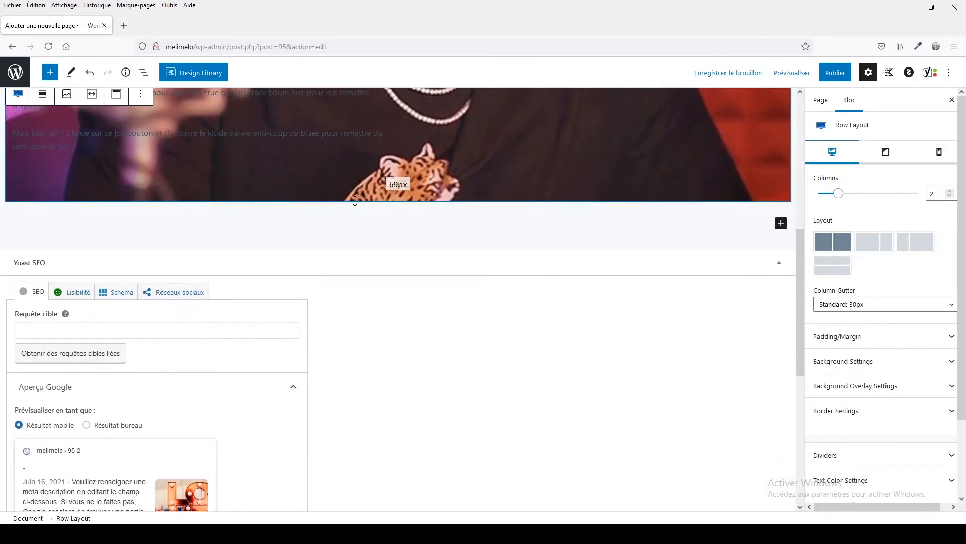
scroll(395, 278, "up", 6)
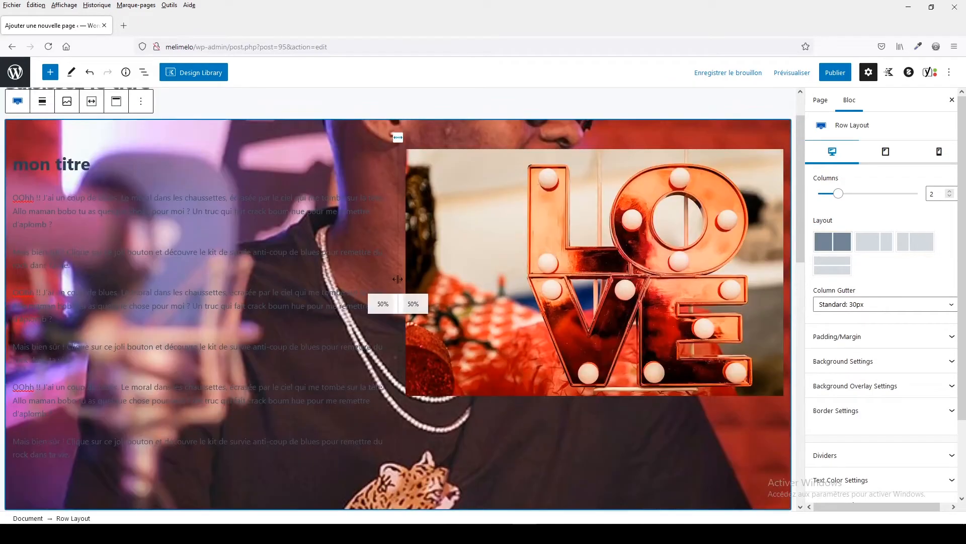
- Open the row layout's background image settings
left_click(860, 361)
scroll(861, 365, "down", 3)
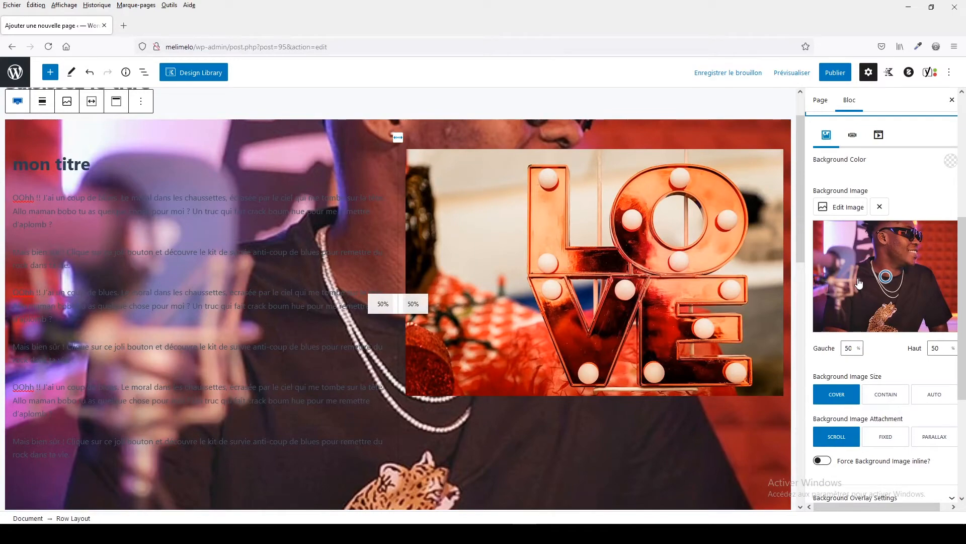
- Add a second Row Layout with a single column below the existing row
scroll(392, 255, "down", 6)
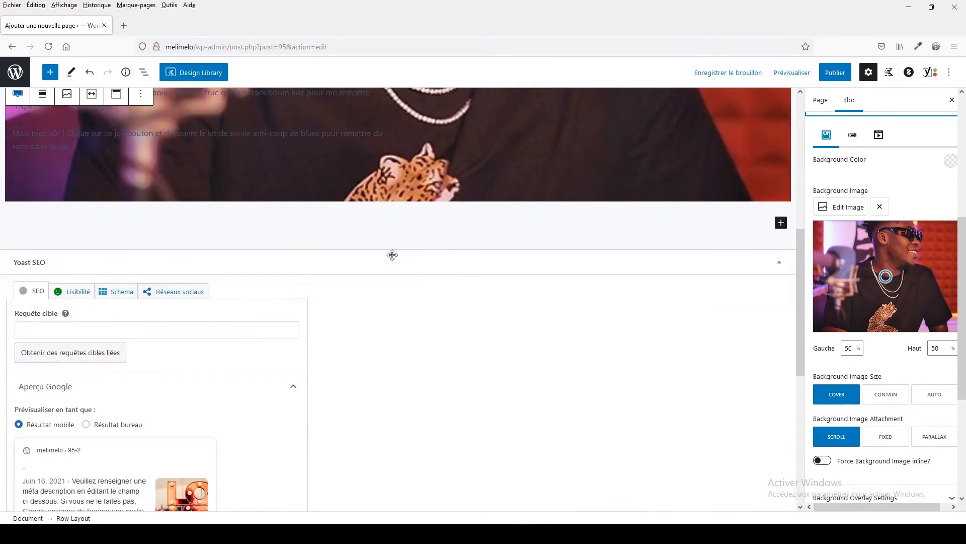
scroll(392, 255, "up", 2)
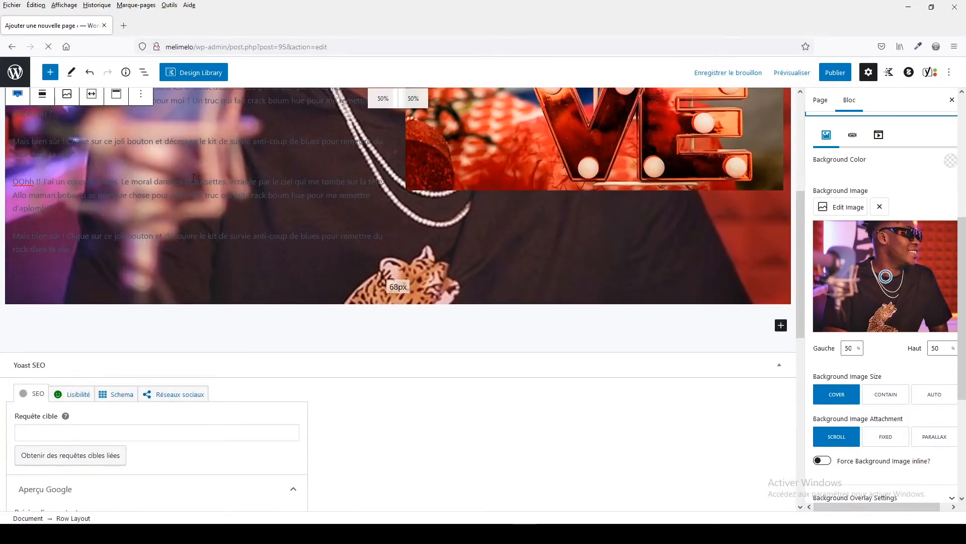
left_click(781, 325)
left_click(855, 408)
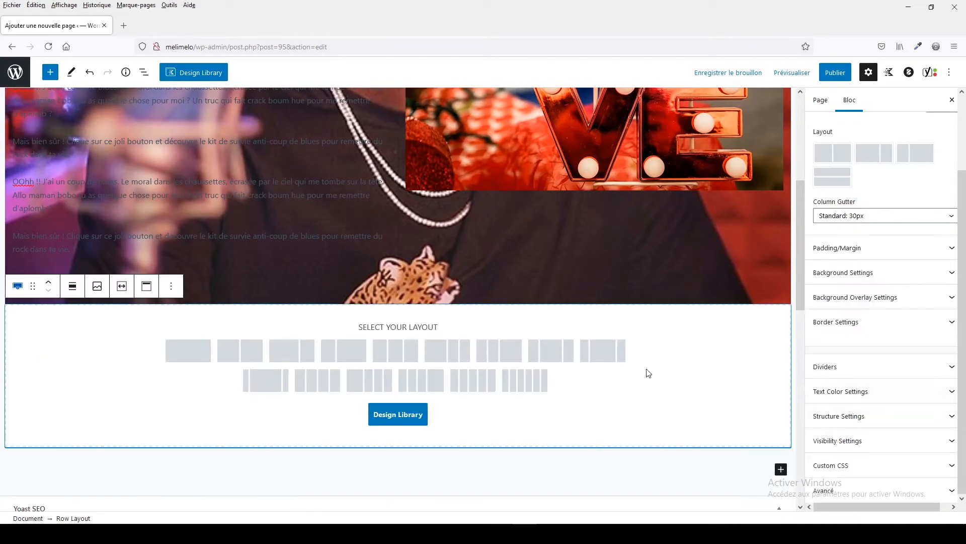
left_click(202, 357)
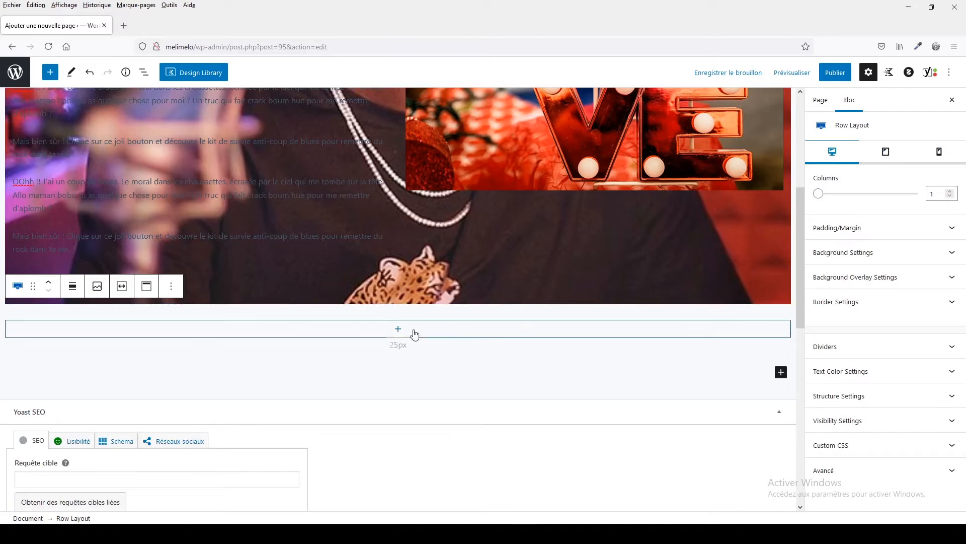
- Insert an empty Paragraph block in the new single-column row
left_click(397, 332)
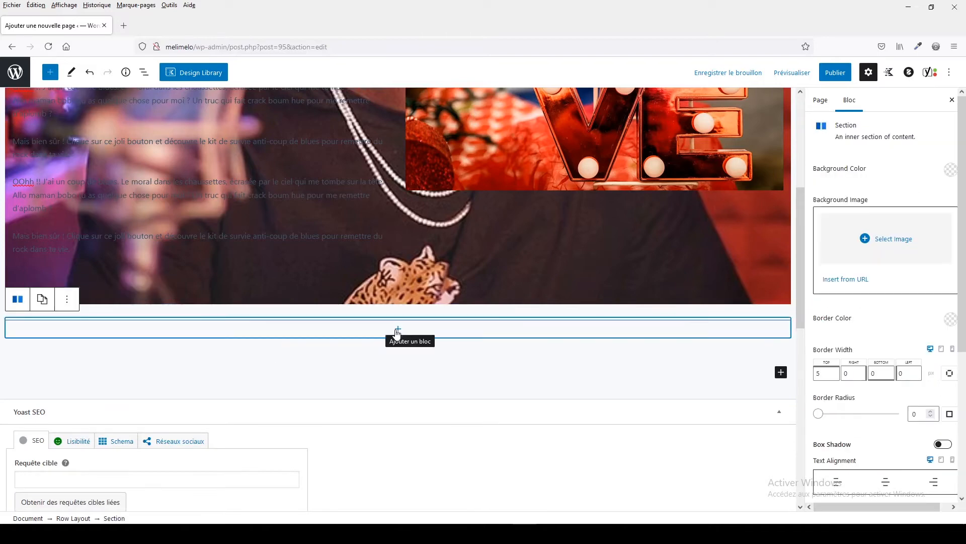
left_click(397, 332)
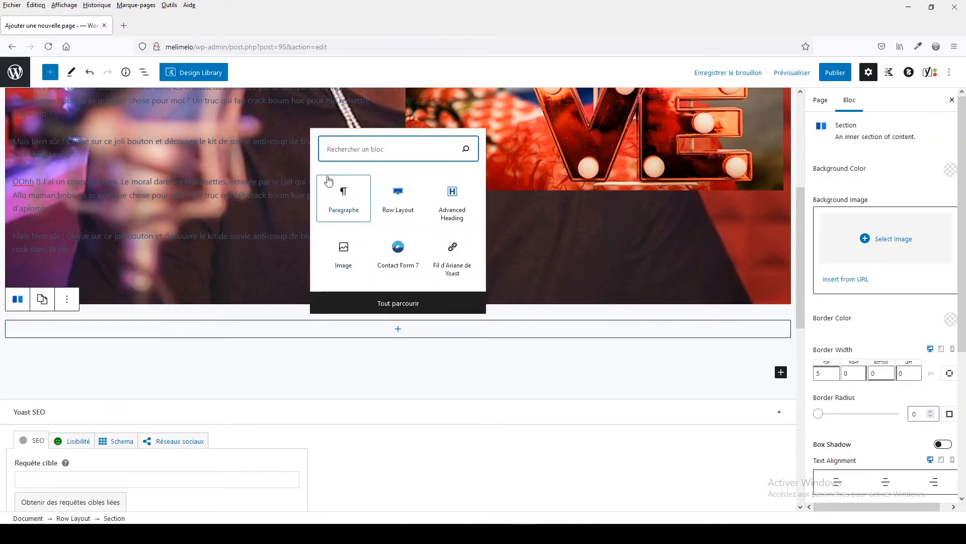
left_click(343, 191)
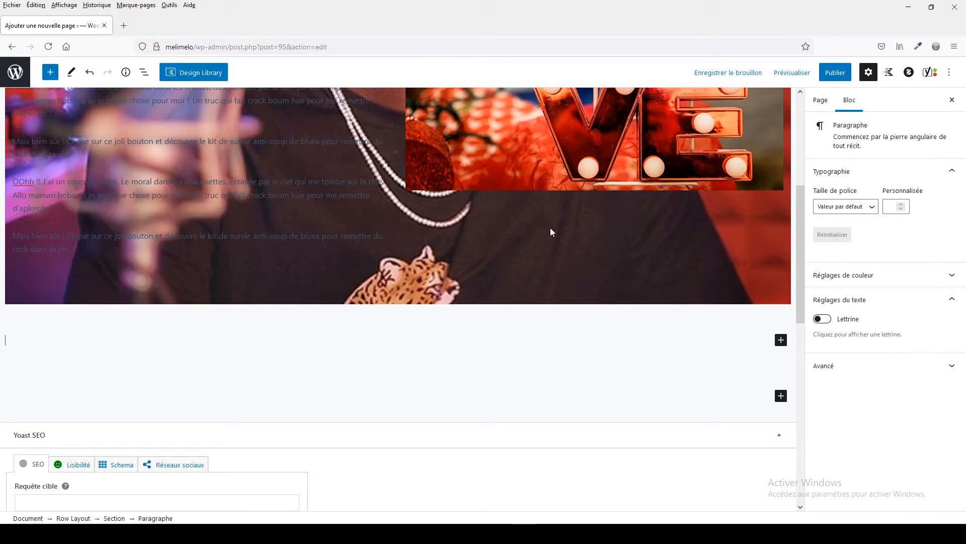
- Search the web for "ipsum" in a new browser tab and open the Lipsum generator site, accepting the cookie and privacy notices
left_click(124, 25)
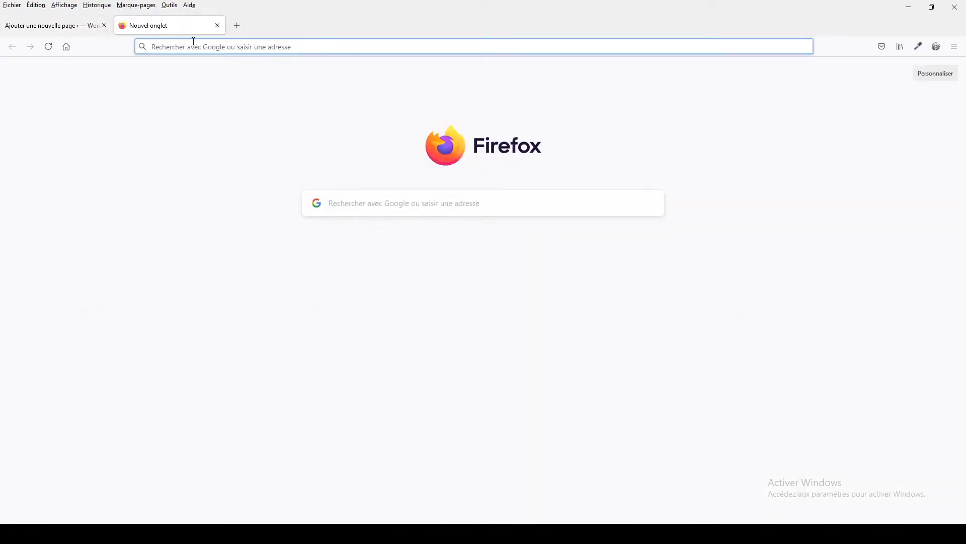
type("ipsum")
key("Return")
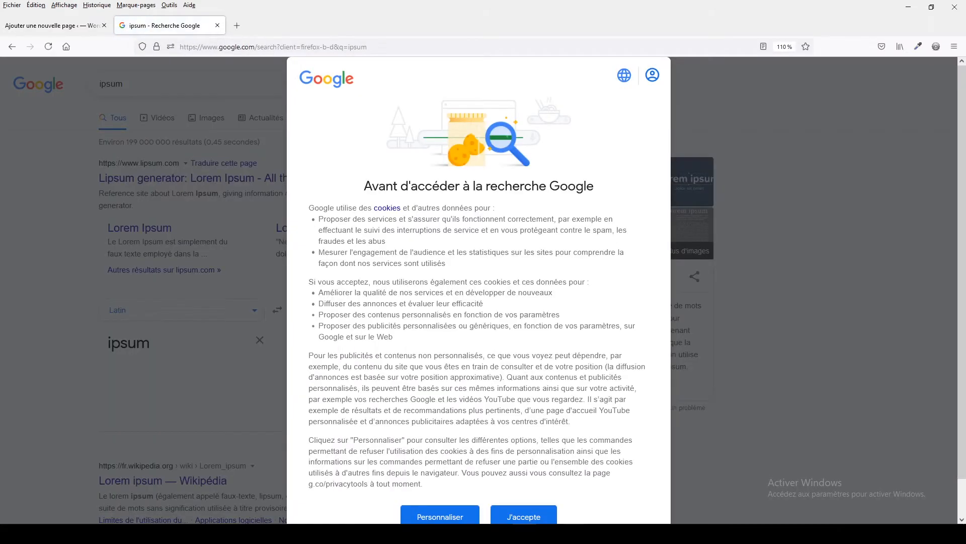
left_click(549, 516)
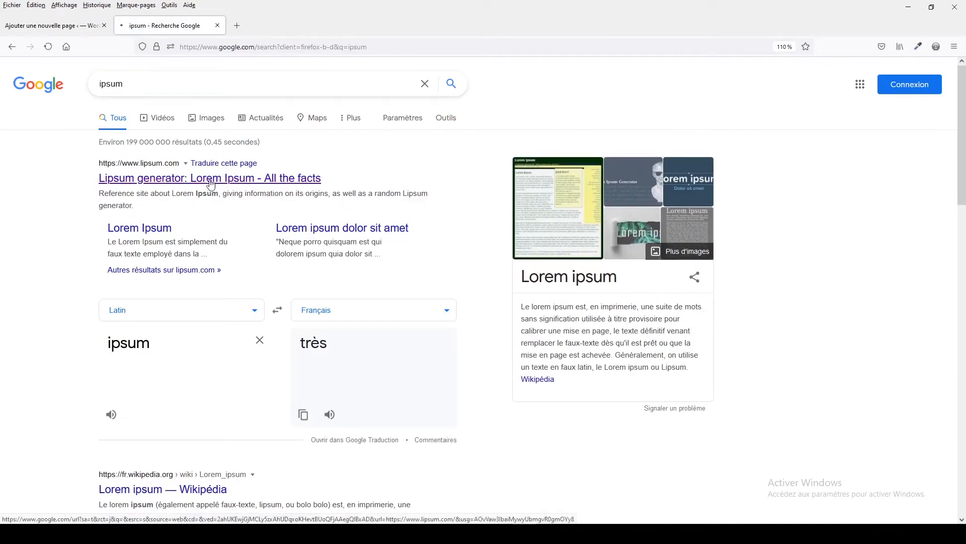
left_click(212, 189)
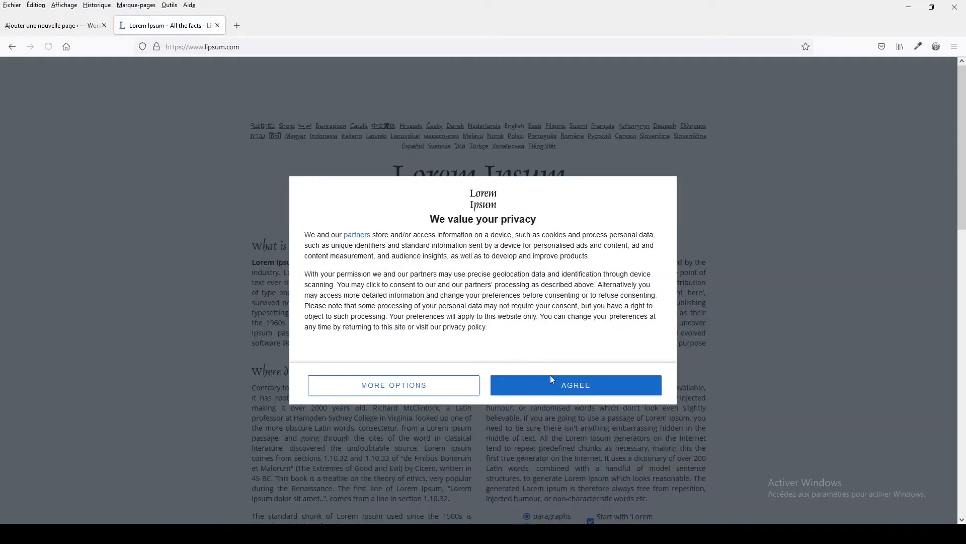
left_click(563, 387)
- Generate 5 paragraphs of Lorem Ipsum starting with "Lorem ipsum dolor sit amet" and copy all of them
scroll(570, 396, "down", 6)
scroll(574, 388, "down", 1)
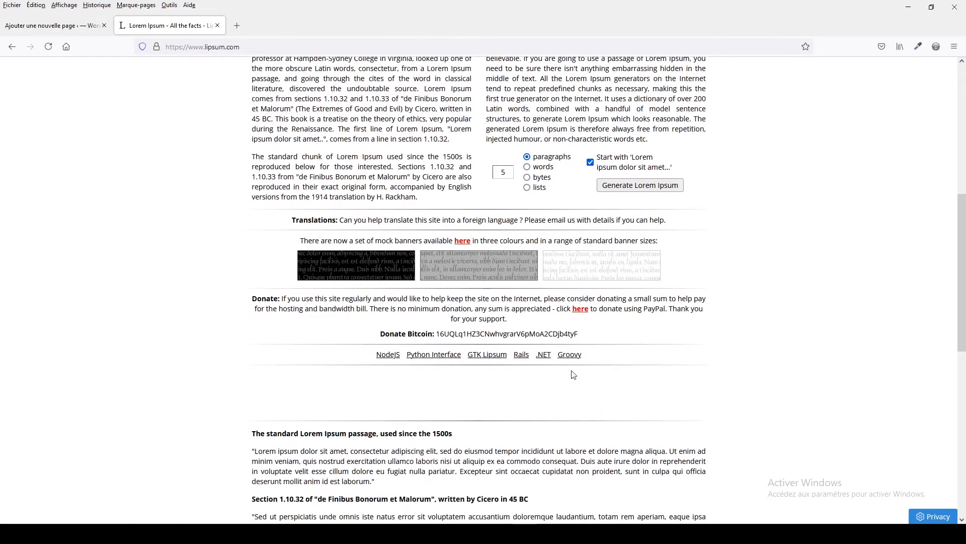
left_click(655, 187)
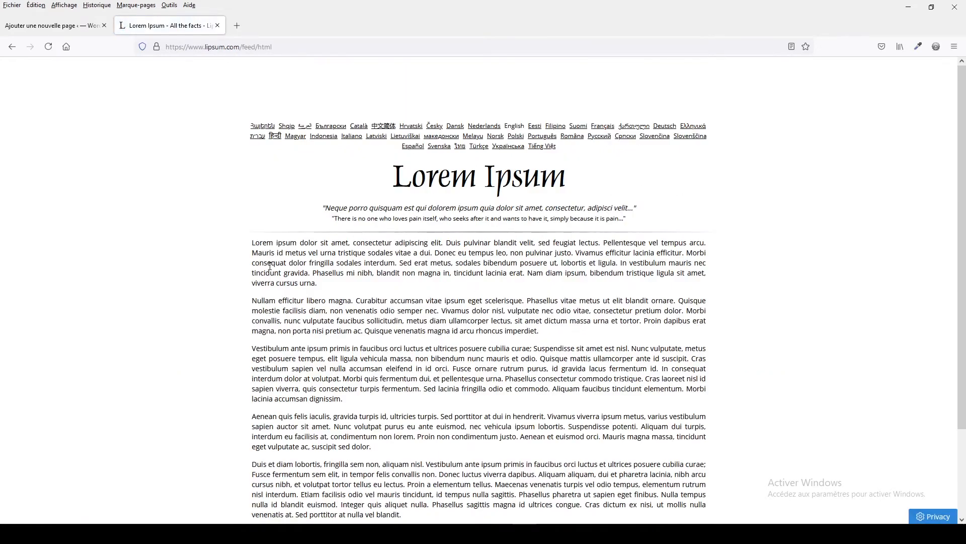
left_click_drag(253, 244, 674, 516)
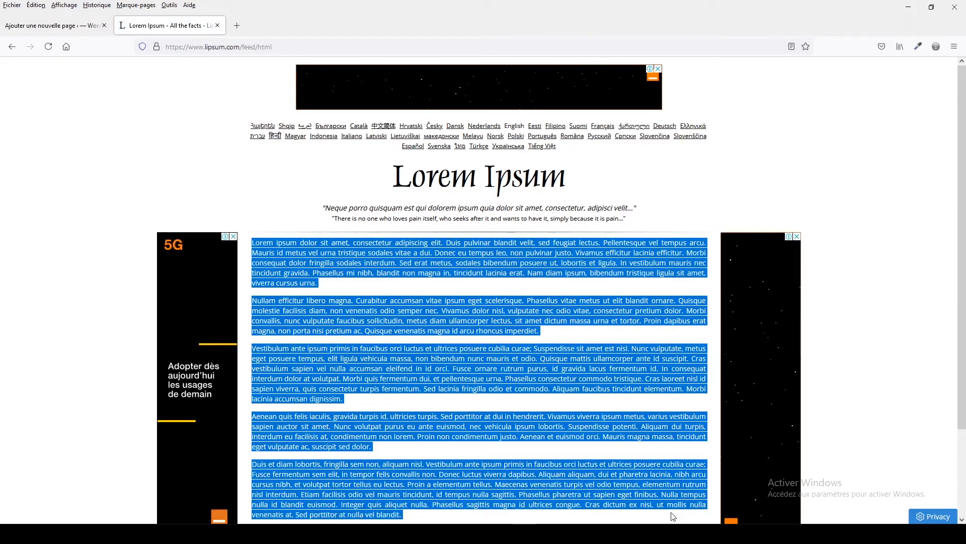
- Paste the Lorem Ipsum paragraphs into the empty Paragraph block of the single-column row in the page editor
left_click(44, 27)
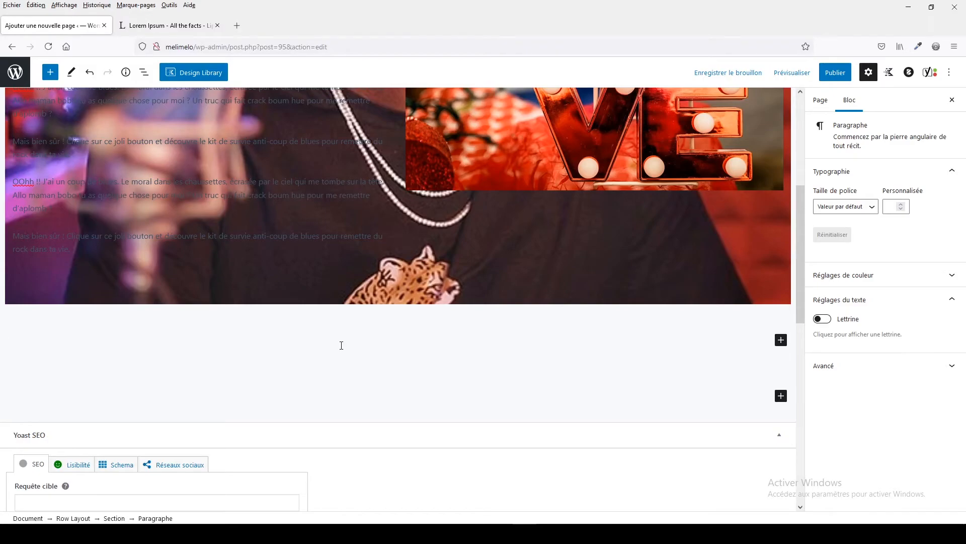
key("ctrl+v")
scroll(341, 345, "up", 10)
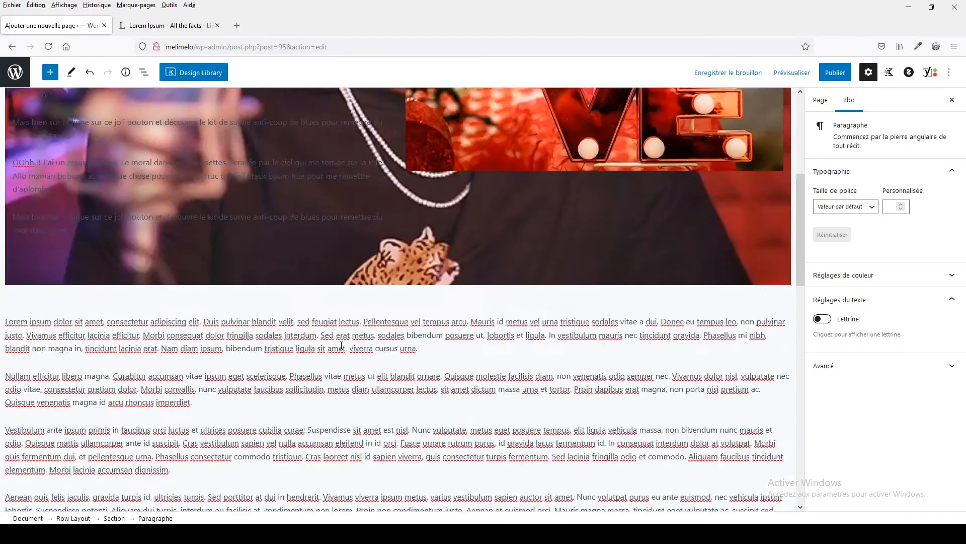
scroll(342, 347, "down", 8)
scroll(342, 348, "up", 15)
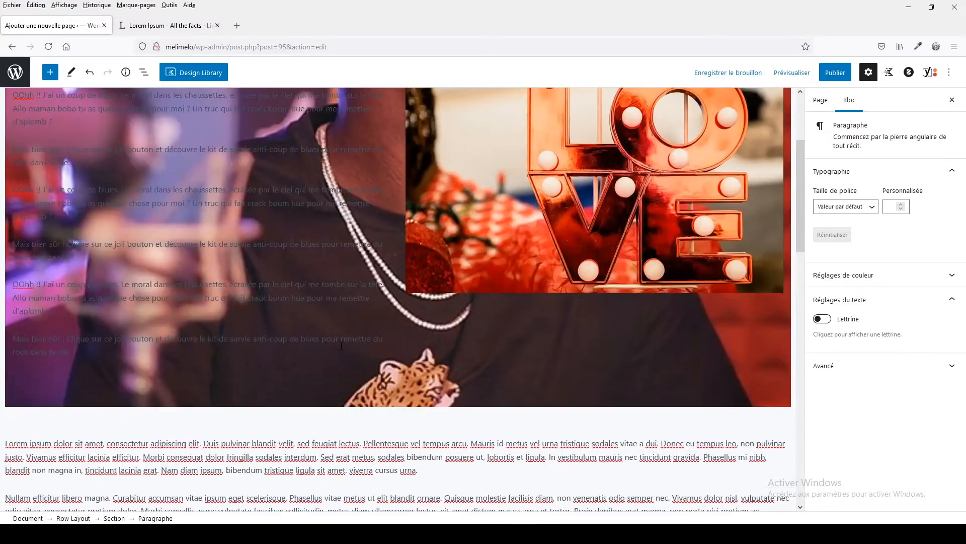
- Save the page as a draft and preview it in a new tab, closing the Lorem Ipsum tab
left_click(720, 74)
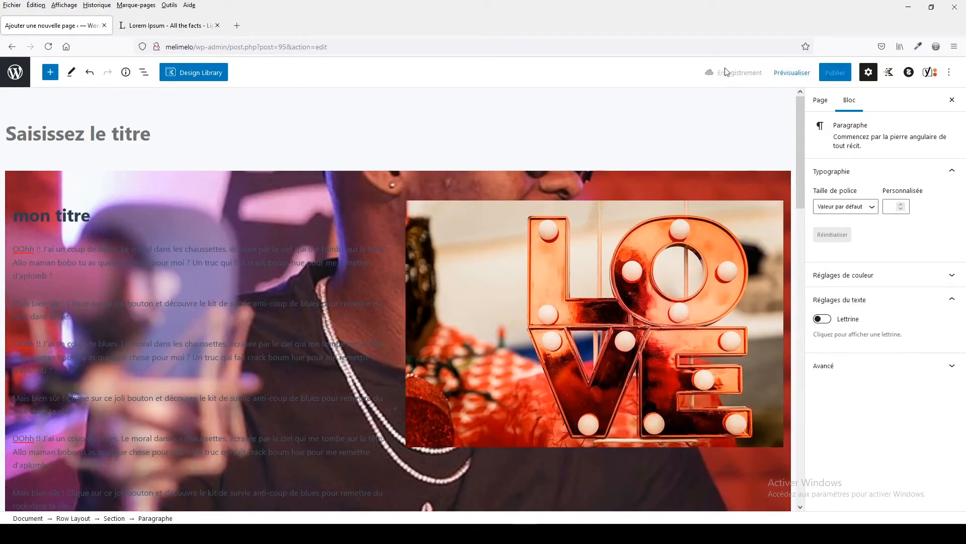
left_click(794, 75)
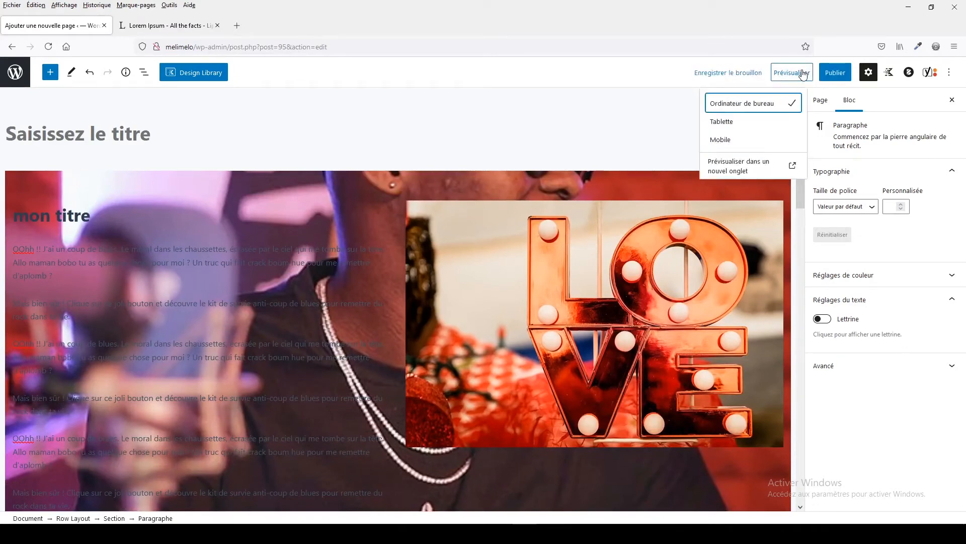
left_click(752, 167)
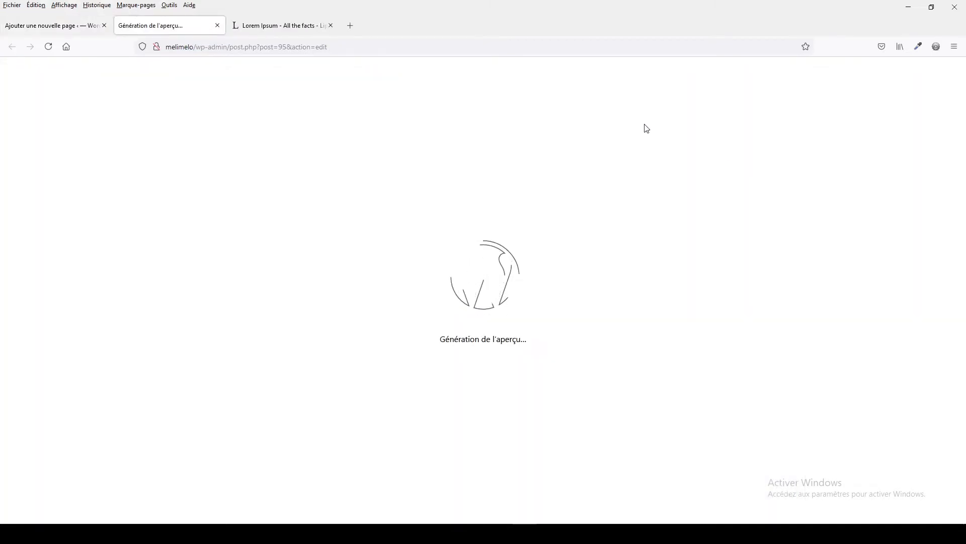
left_click(331, 25)
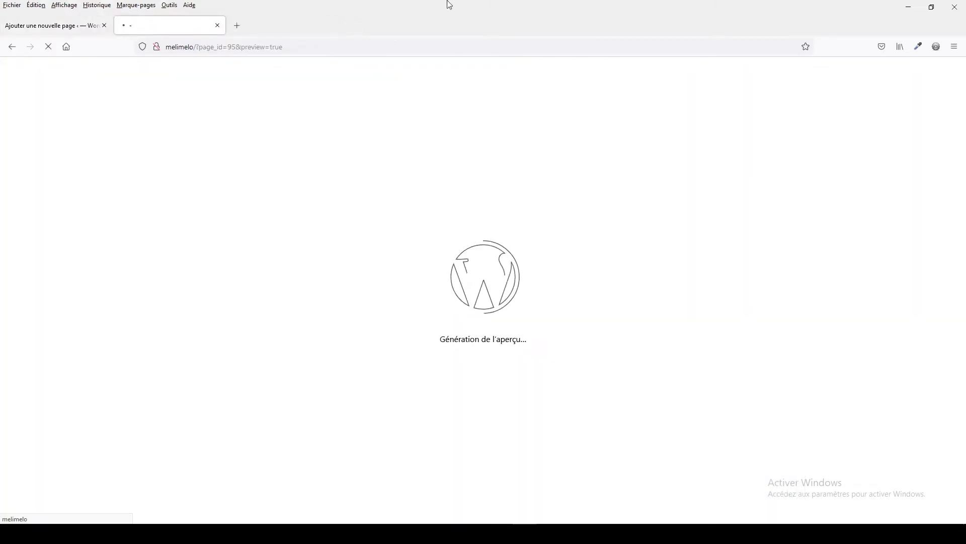
scroll(710, 226, "down", 5)
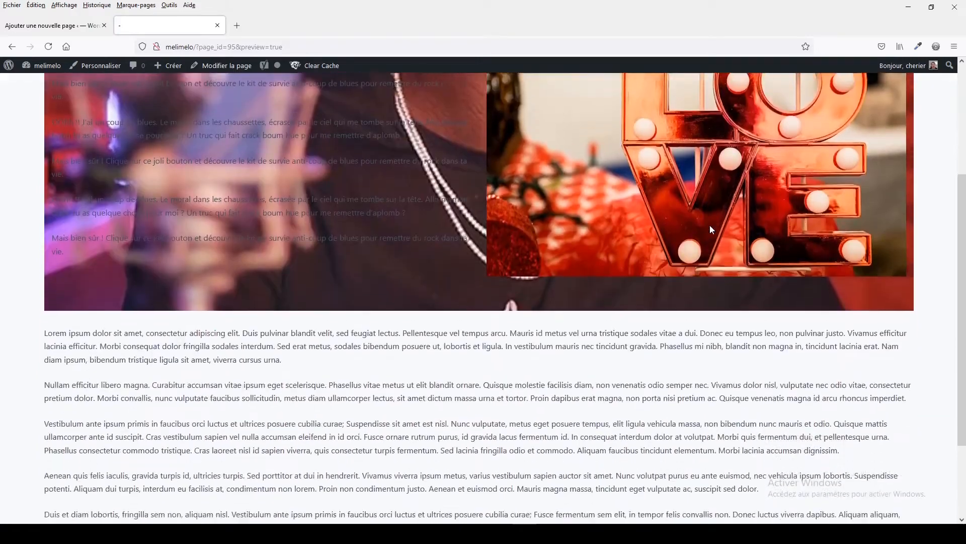
- Check the row's background while scrolling the page preview, and open the two-column row's background settings in the page editor
scroll(710, 228, "up", 5)
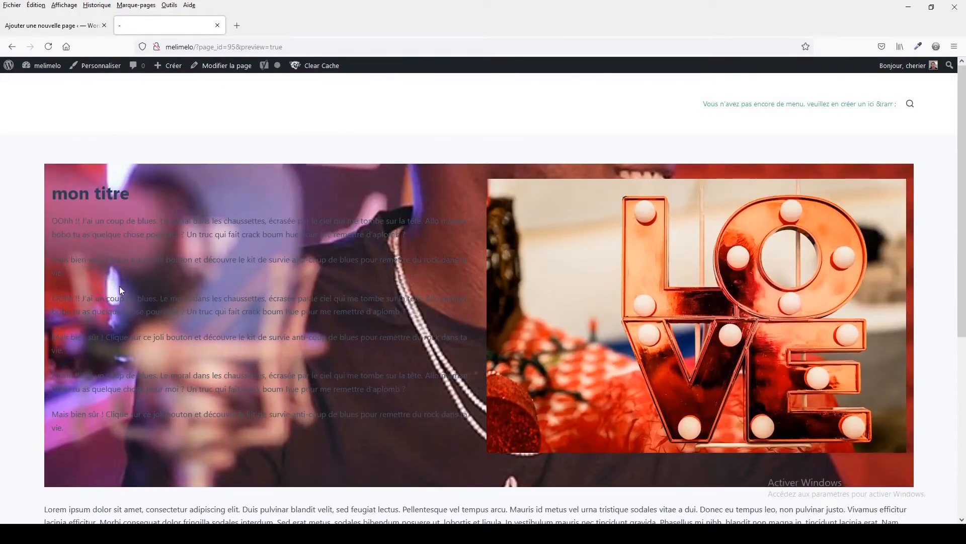
scroll(405, 359, "down", 5)
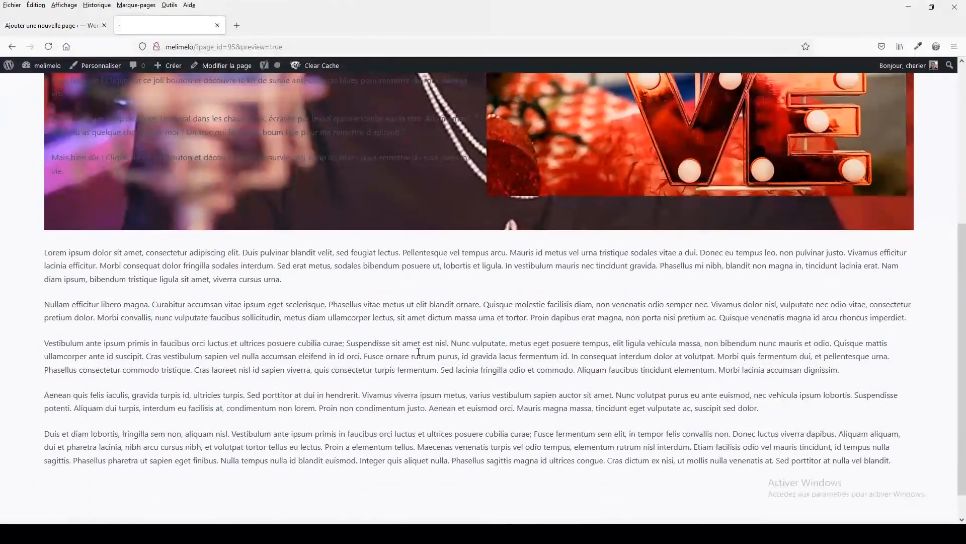
scroll(418, 352, "up", 5)
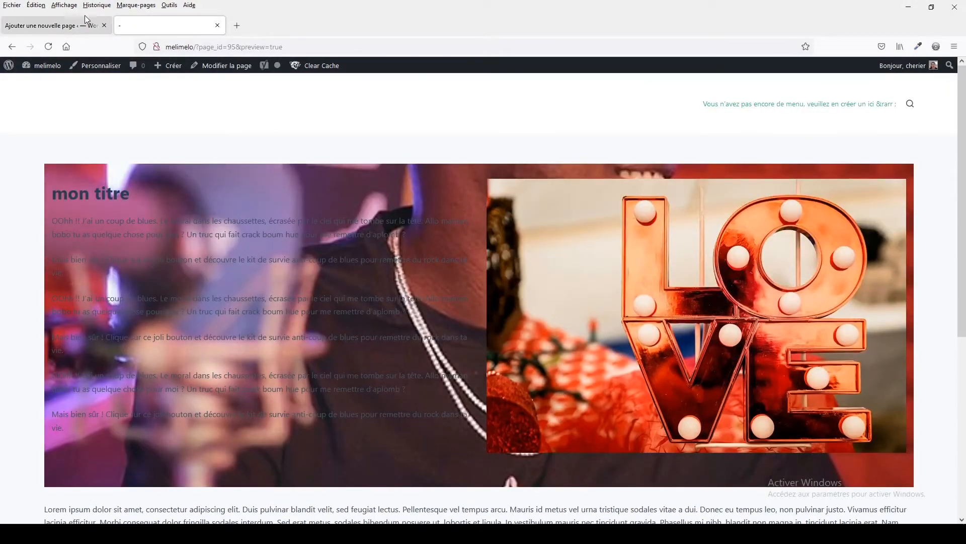
left_click(72, 27)
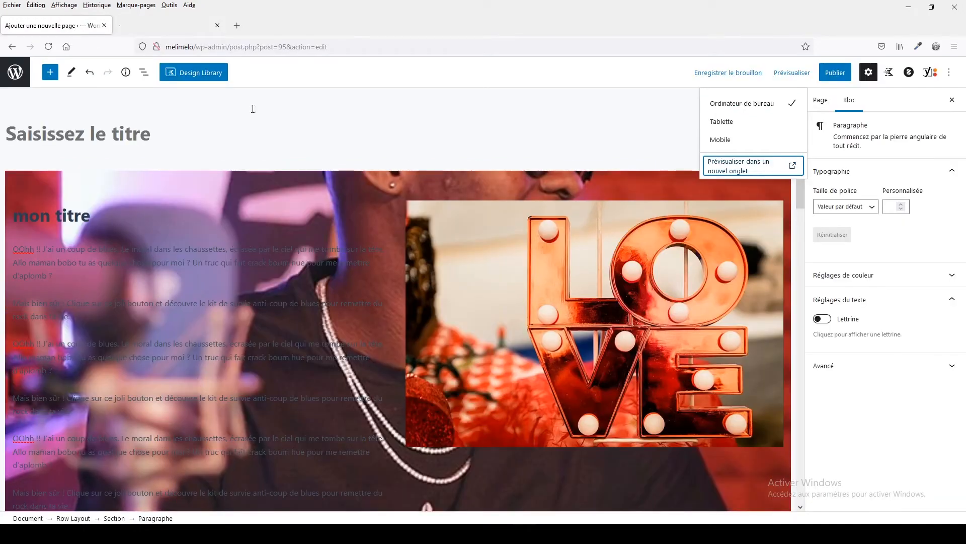
left_click(595, 152)
left_click(497, 176)
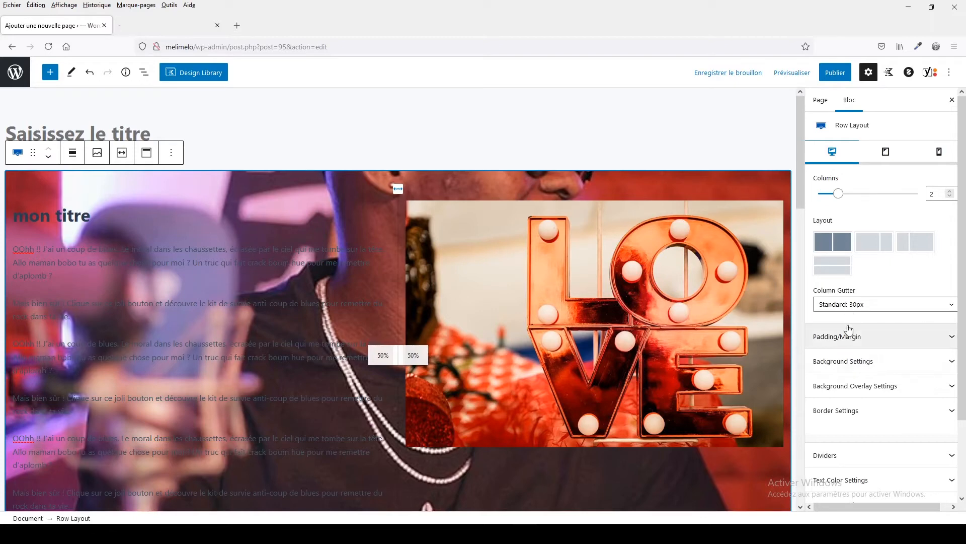
left_click(842, 369)
scroll(842, 368, "down", 5)
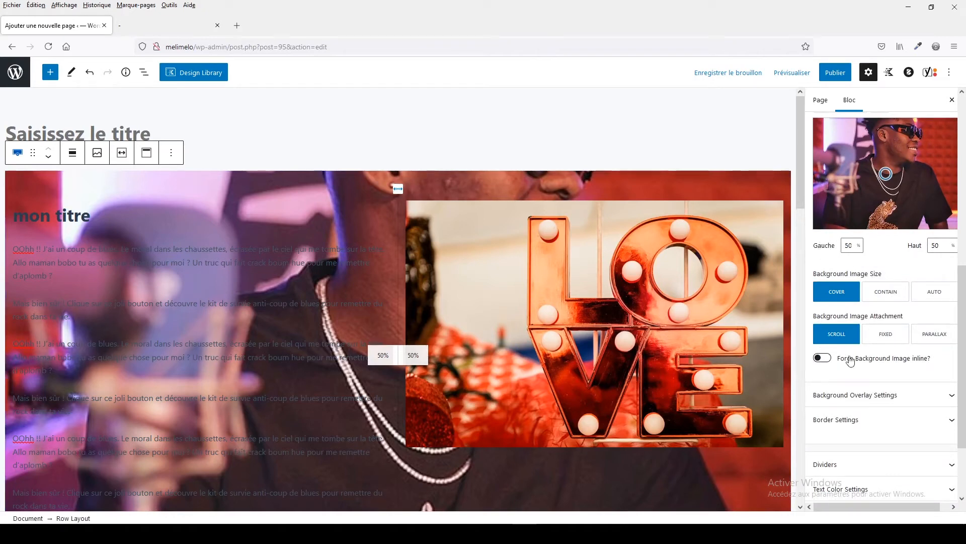
- Examine in the page preview how the row's background image moves with the Scroll attachment
left_click(161, 25)
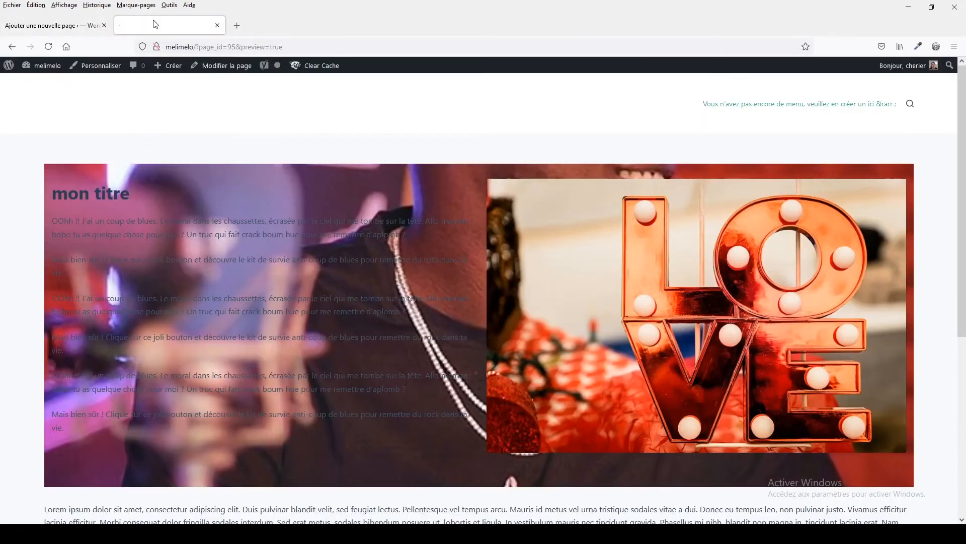
scroll(482, 355, "down", 5)
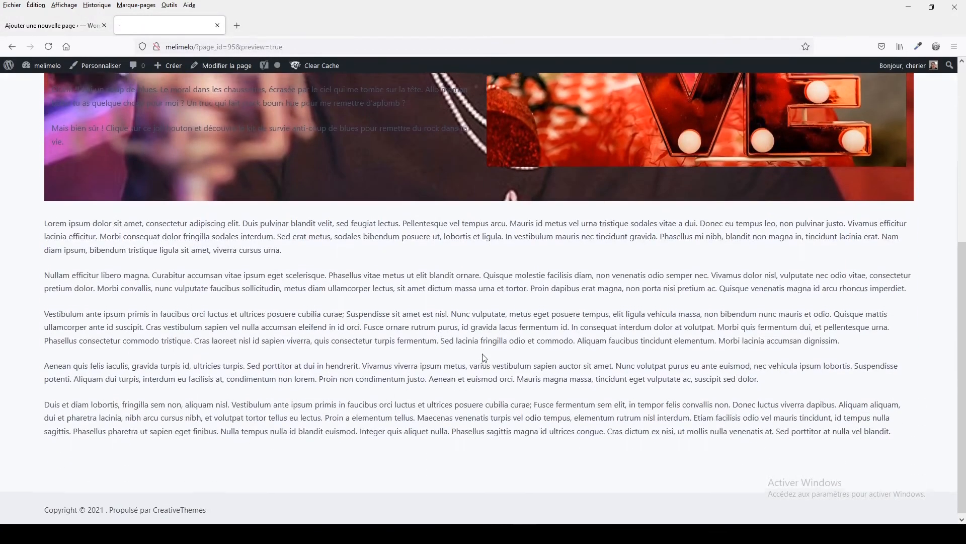
scroll(482, 353, "up", 5)
scroll(707, 259, "down", 1)
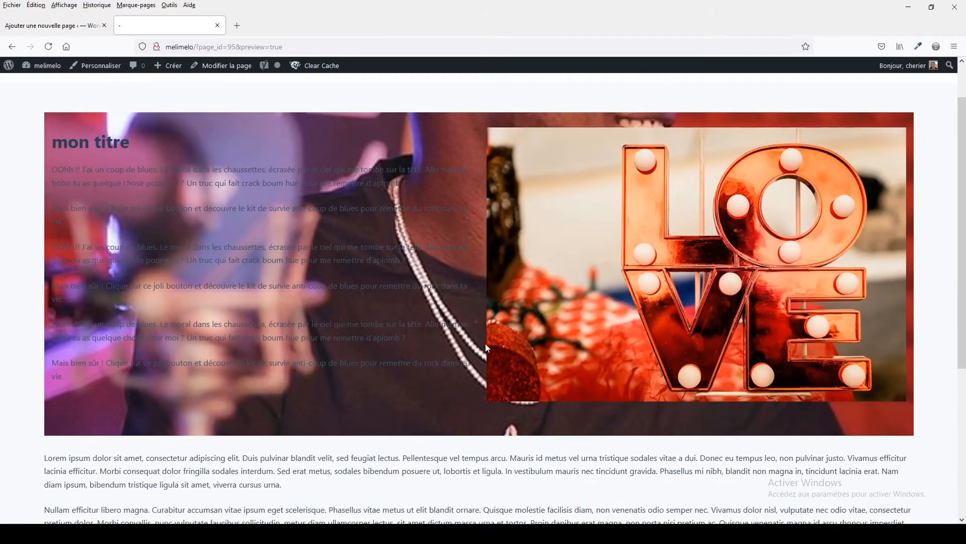
scroll(444, 273, "up", 1)
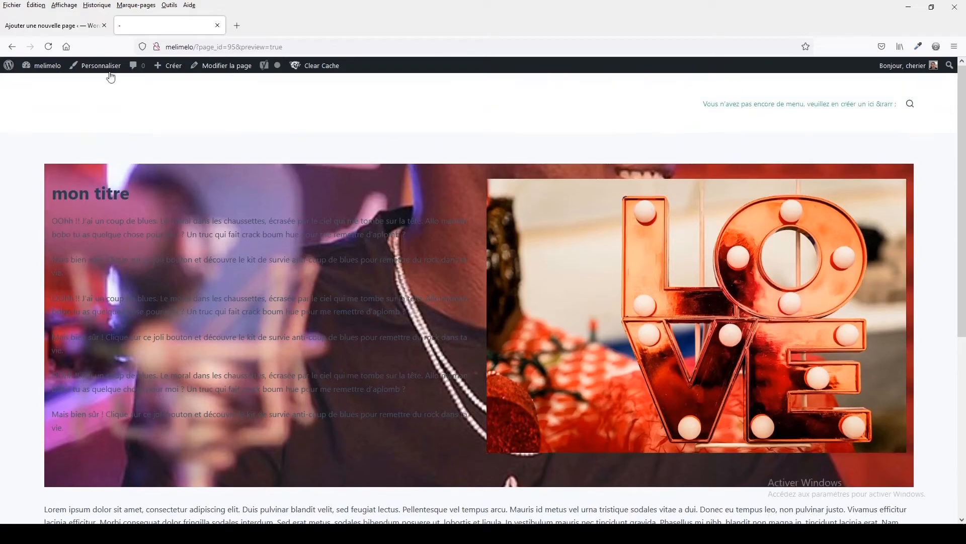
- Set the two-column row's background image attachment to Fixed, save the draft and reload the page preview
left_click(70, 28)
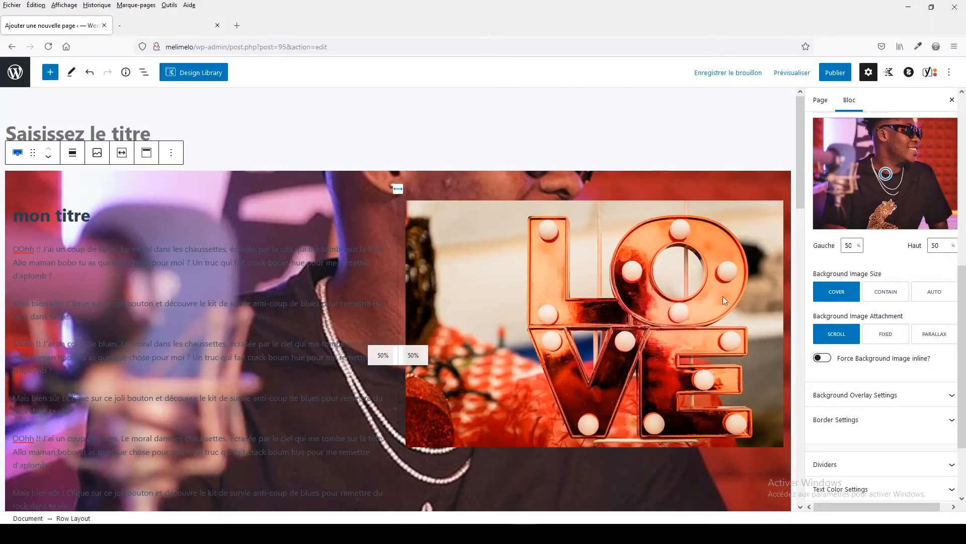
left_click(887, 334)
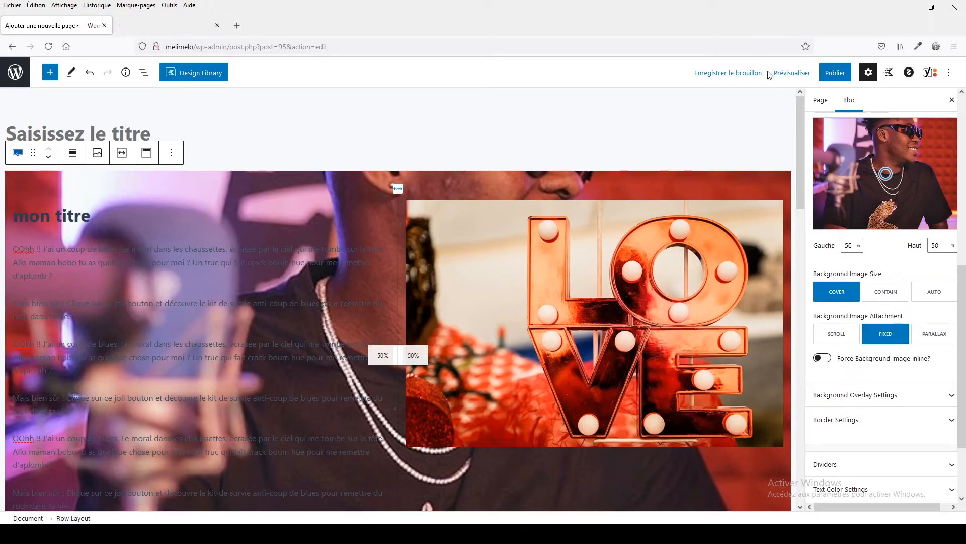
left_click(739, 73)
left_click(154, 25)
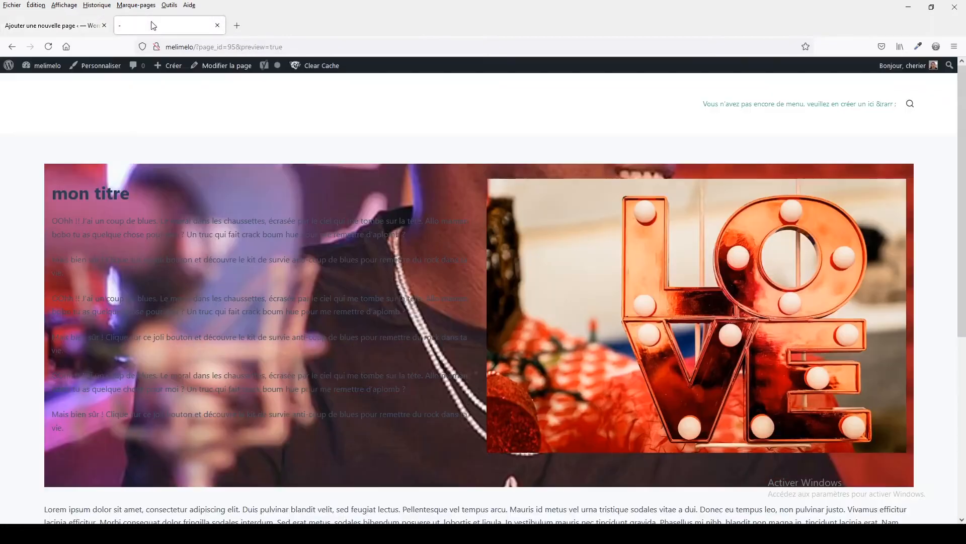
left_click(50, 47)
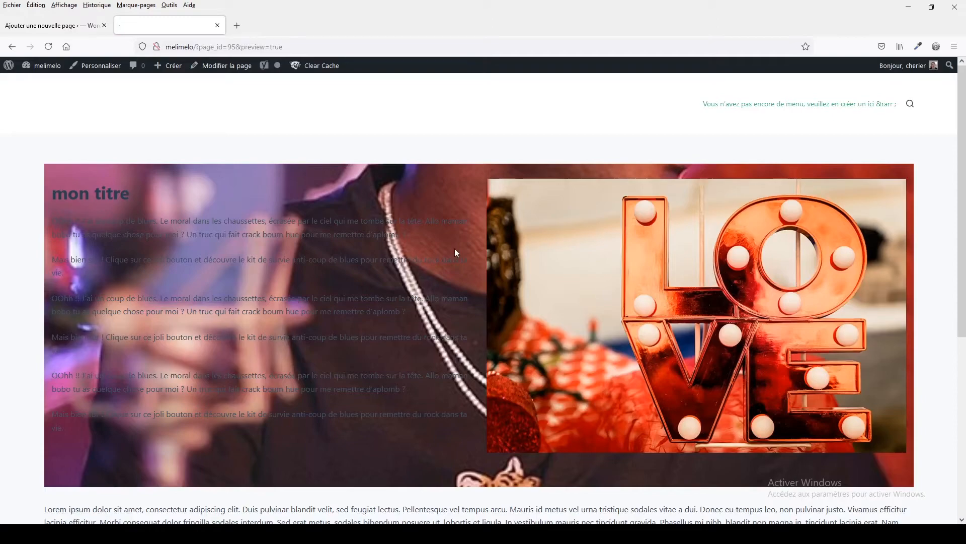
- Examine in the page preview how the row's background image behaves on scrolling with the Fixed attachment
scroll(723, 281, "down", 5)
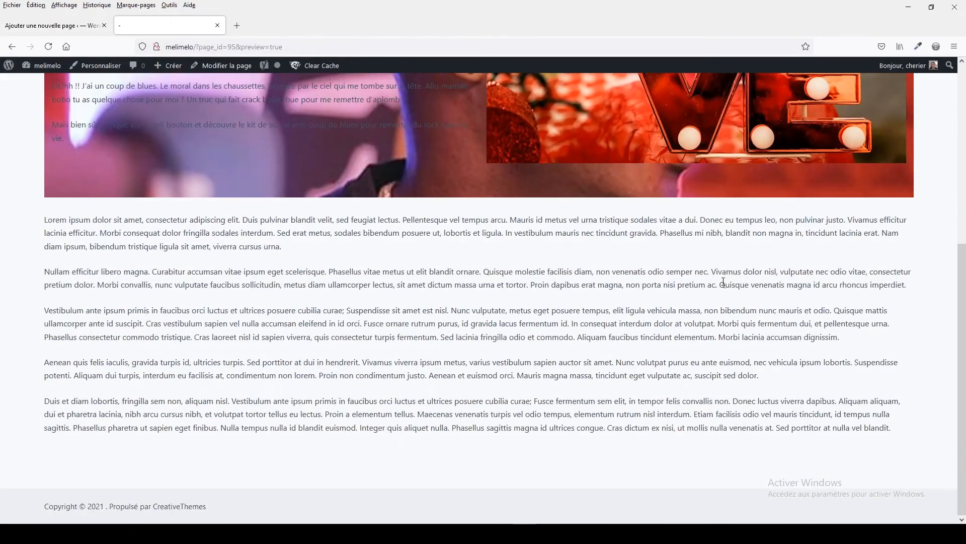
scroll(722, 281, "up", 5)
scroll(723, 281, "down", 5)
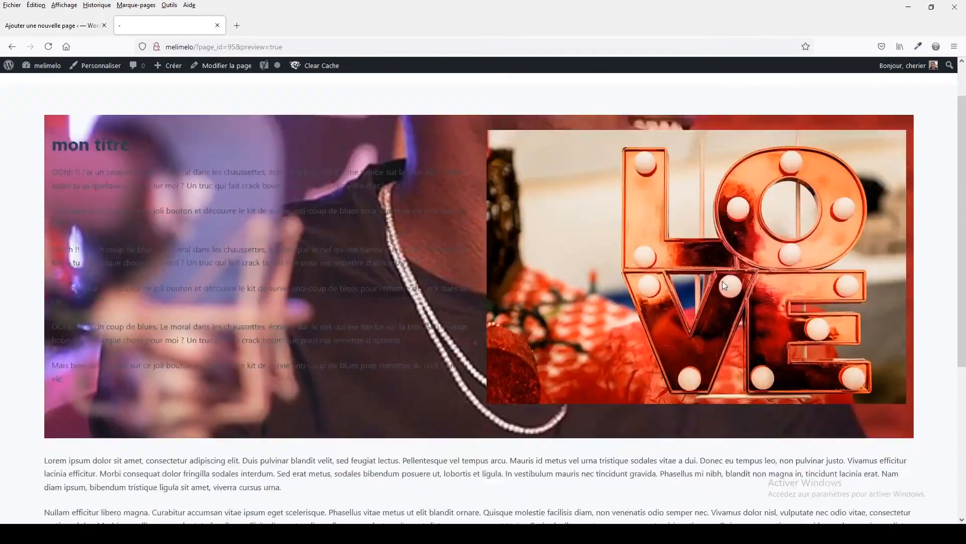
scroll(724, 284, "up", 5)
scroll(724, 285, "down", 5)
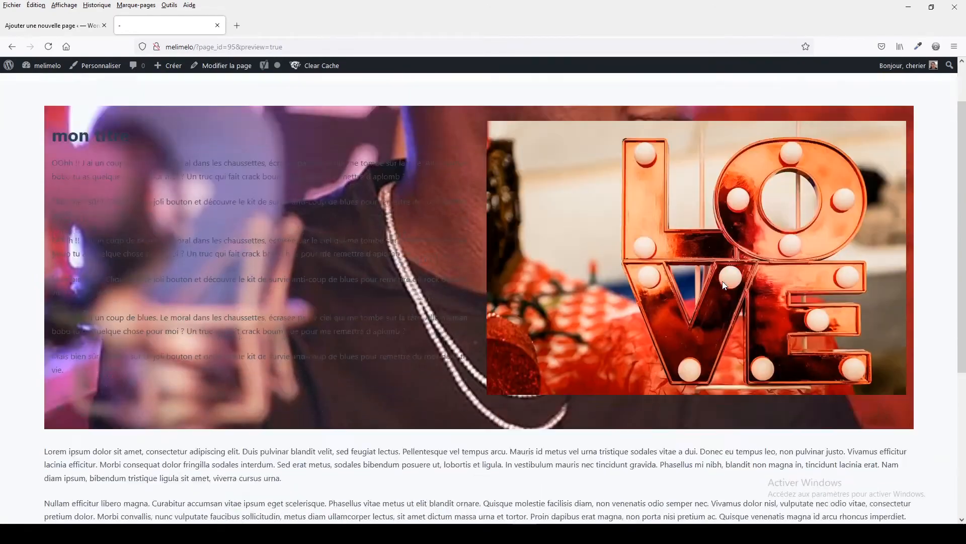
scroll(724, 281, "up", 5)
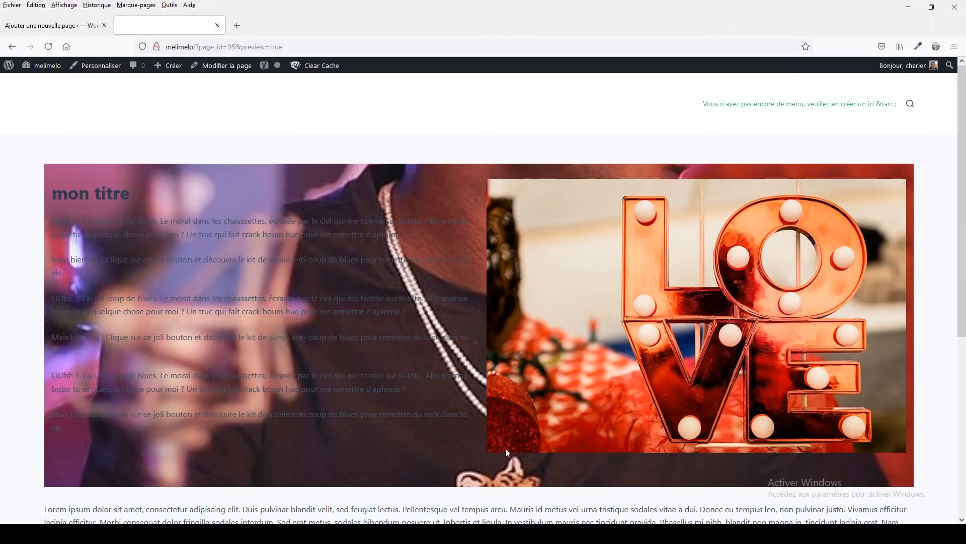
- Set the two-column row's background image attachment to Parallax, save the draft and reload the page preview
left_click(51, 25)
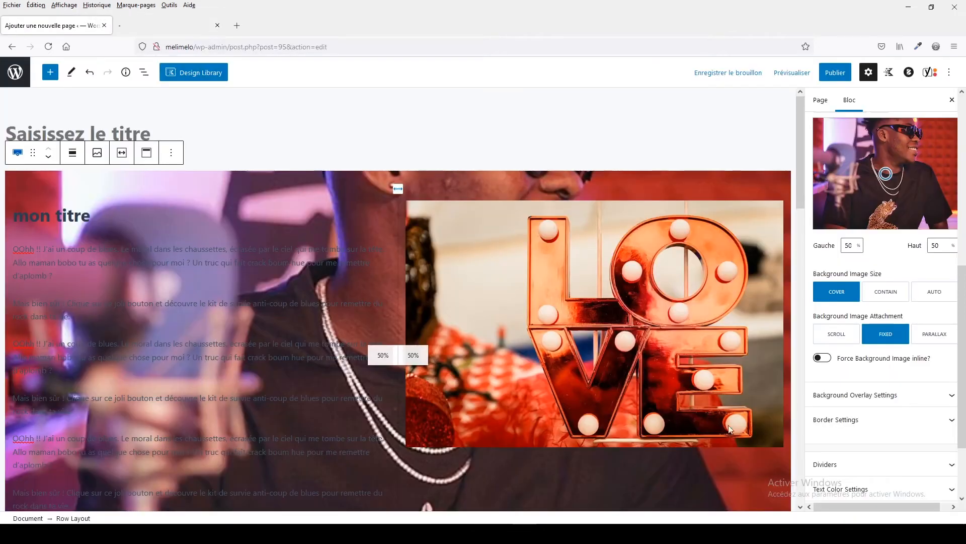
left_click(935, 340)
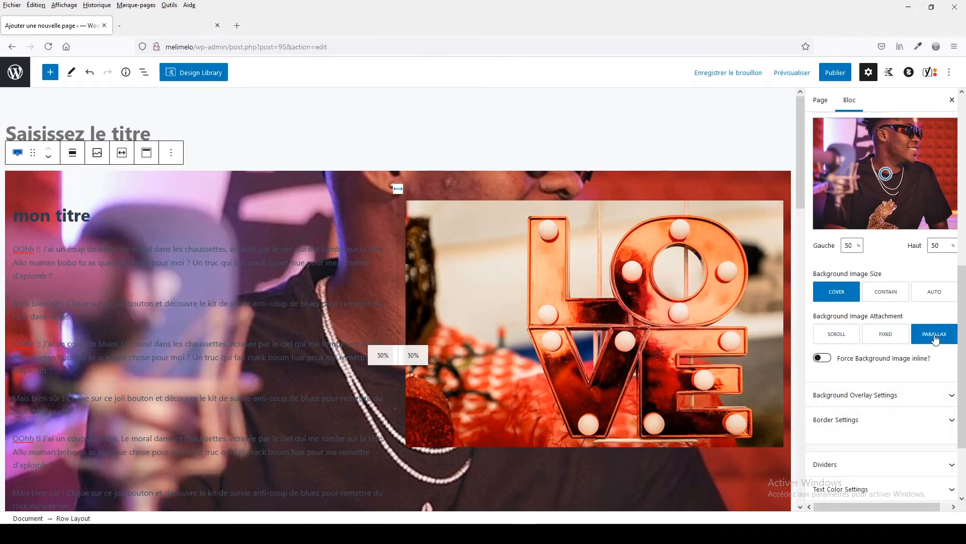
left_click(735, 73)
left_click(138, 27)
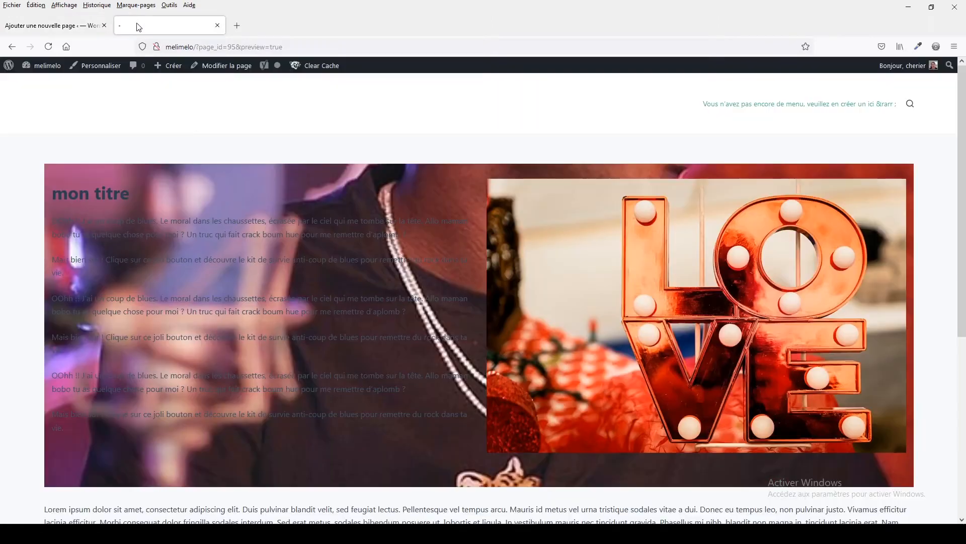
left_click(48, 47)
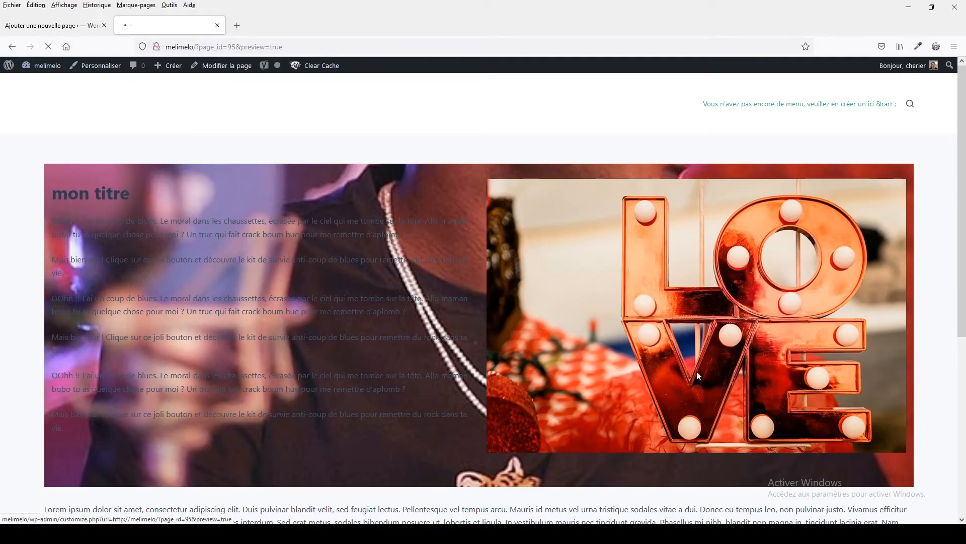
- Examine in the page preview how the row's background image behaves on scrolling with the Parallax attachment
scroll(737, 344, "down", 5)
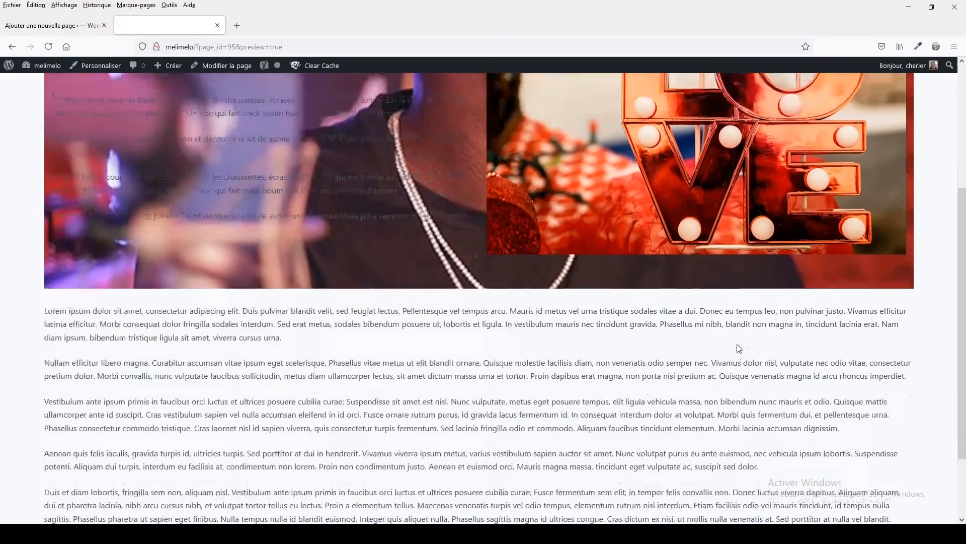
scroll(736, 344, "up", 5)
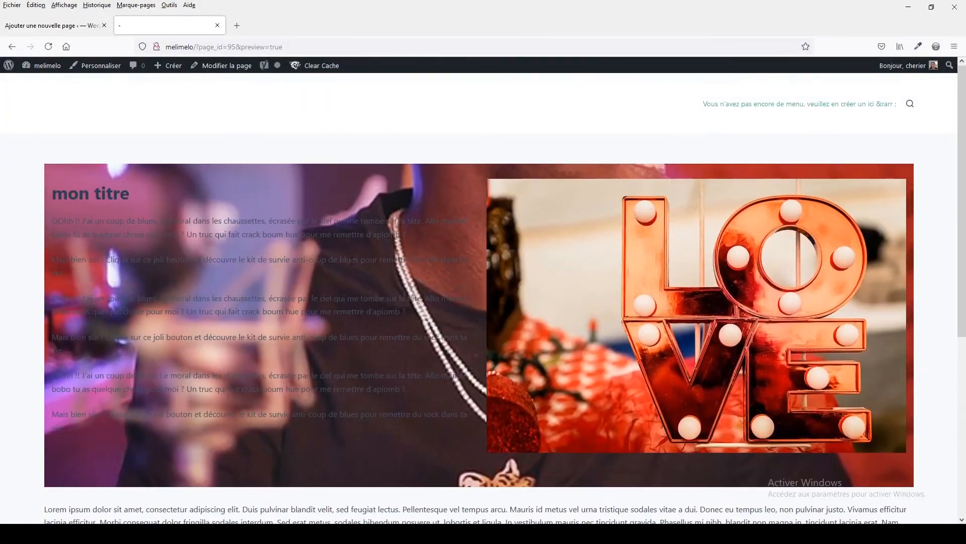
scroll(346, 260, "down", 5)
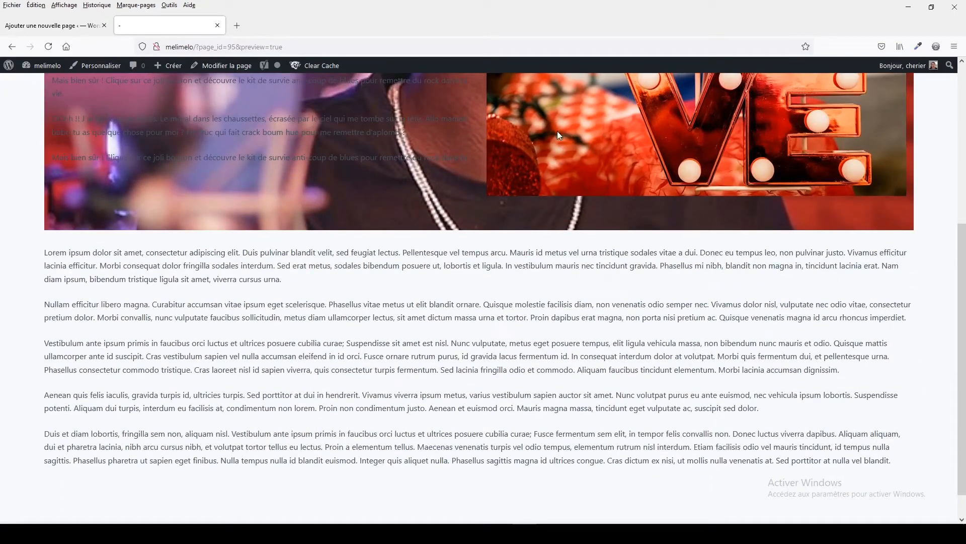
scroll(521, 276, "up", 5)
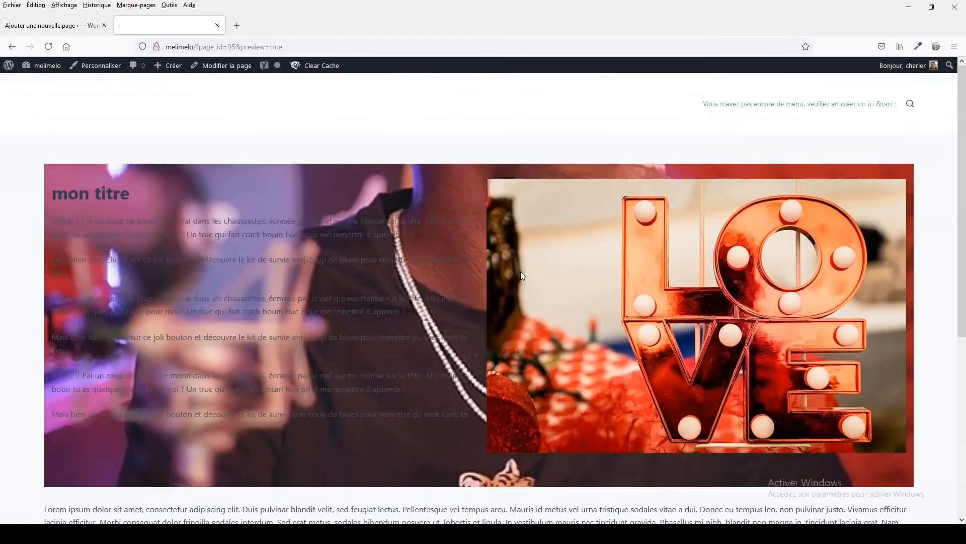
scroll(382, 322, "down", 5)
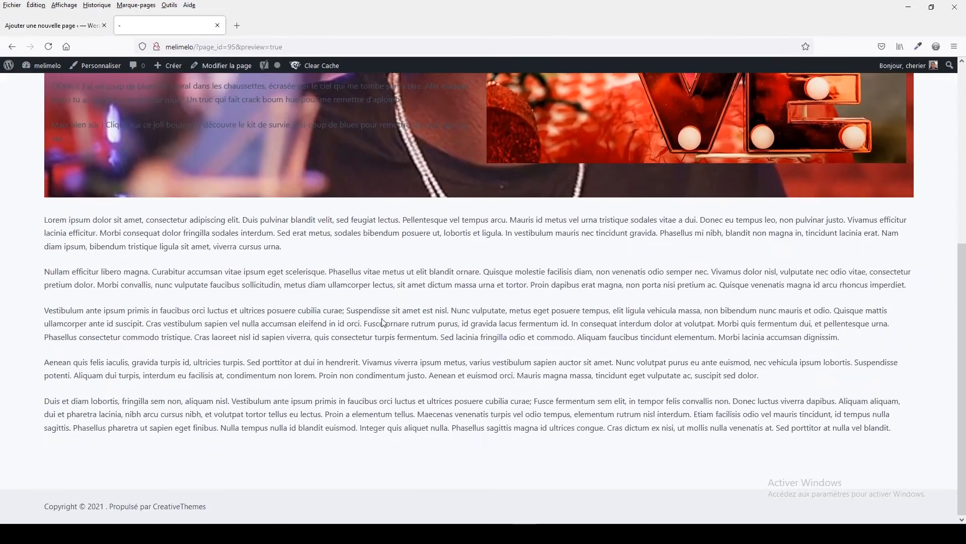
scroll(404, 249, "up", 5)
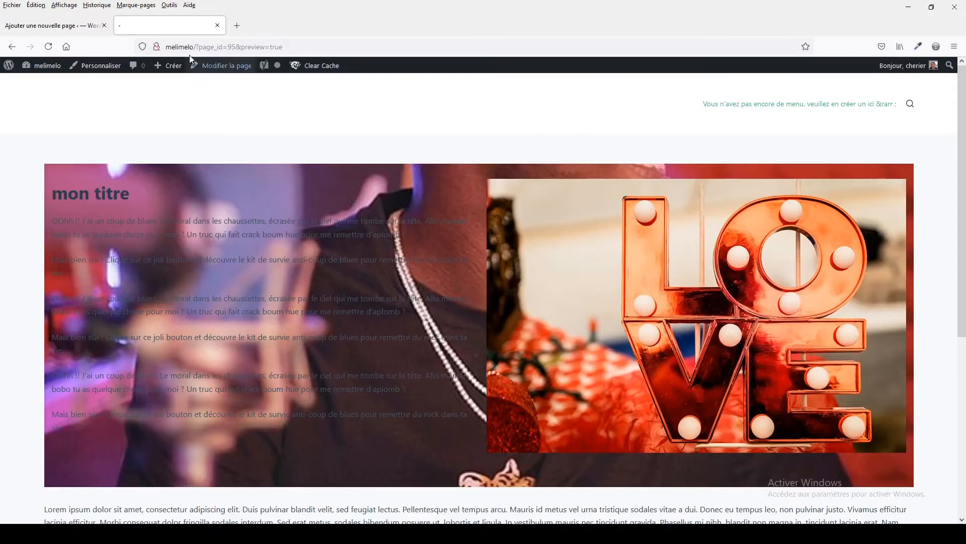
- Back in the page editor, switch the two-column row's background to a slider and use the man-with-microphone photo for slide 1
left_click(76, 26)
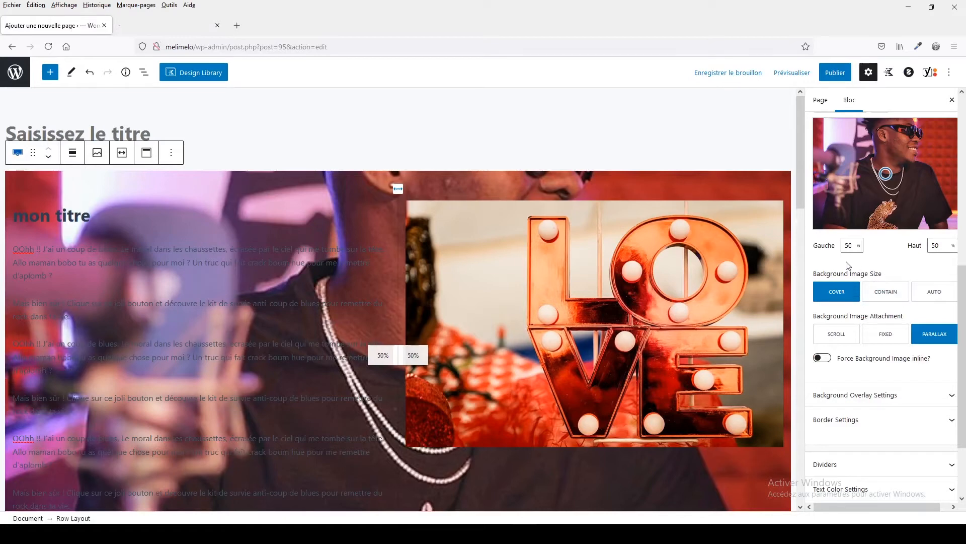
scroll(858, 227, "up", 3)
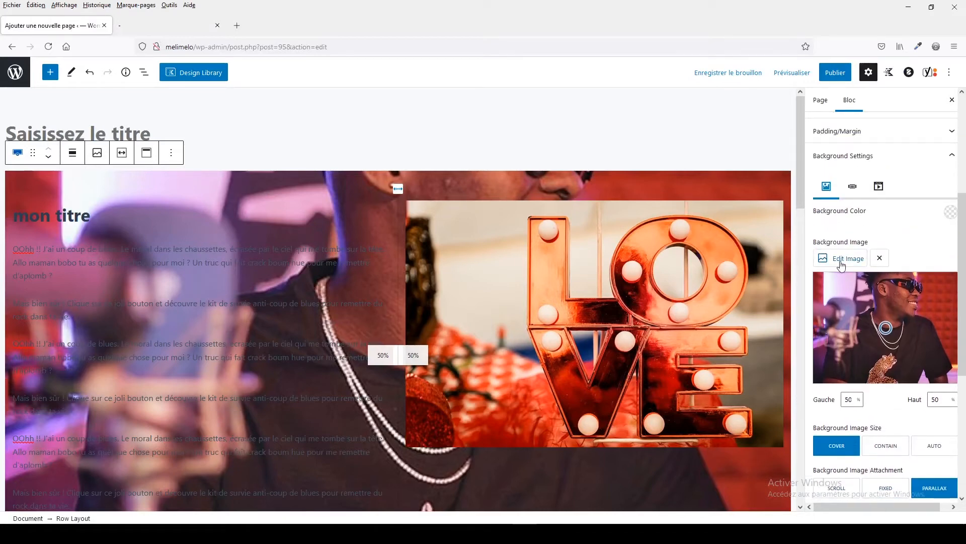
scroll(863, 330, "down", 3)
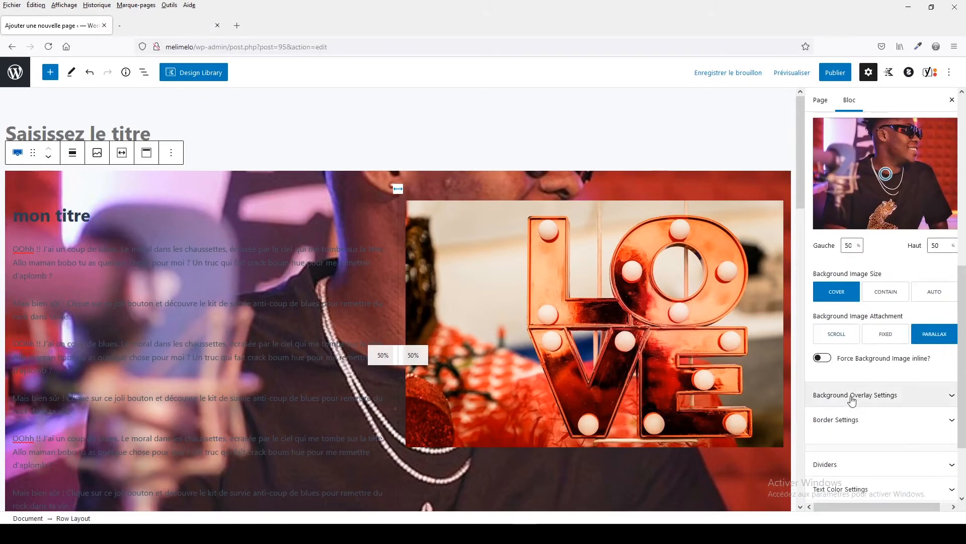
scroll(856, 202, "up", 4)
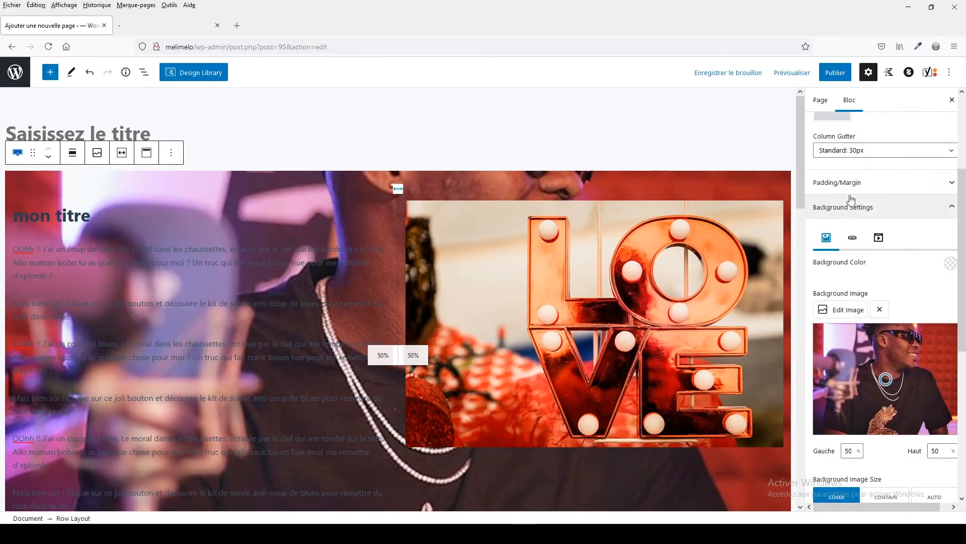
left_click(853, 240)
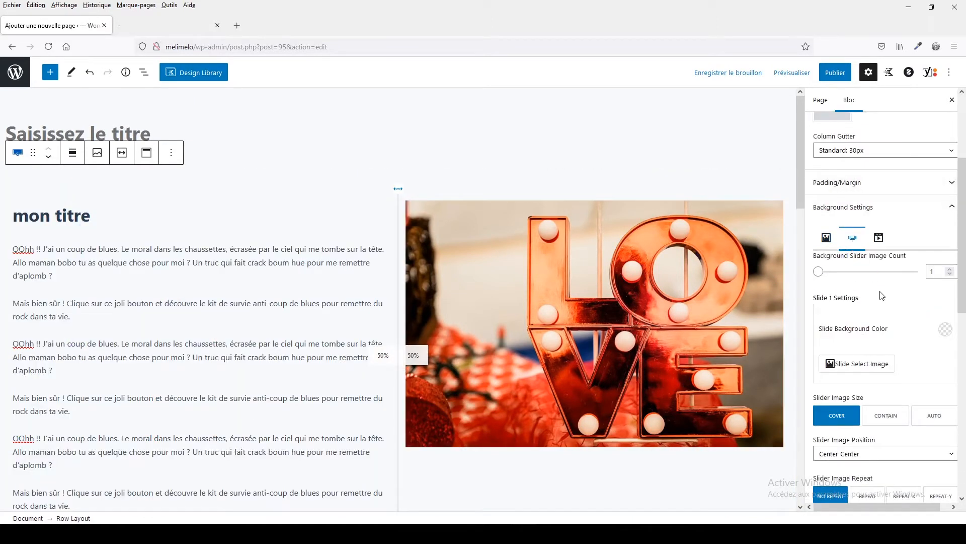
scroll(872, 296, "down", 3)
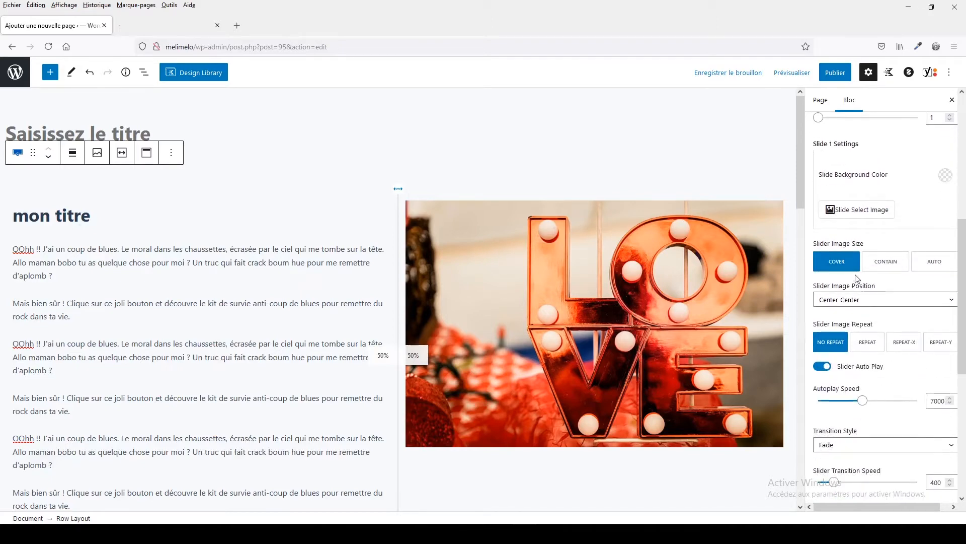
left_click(852, 213)
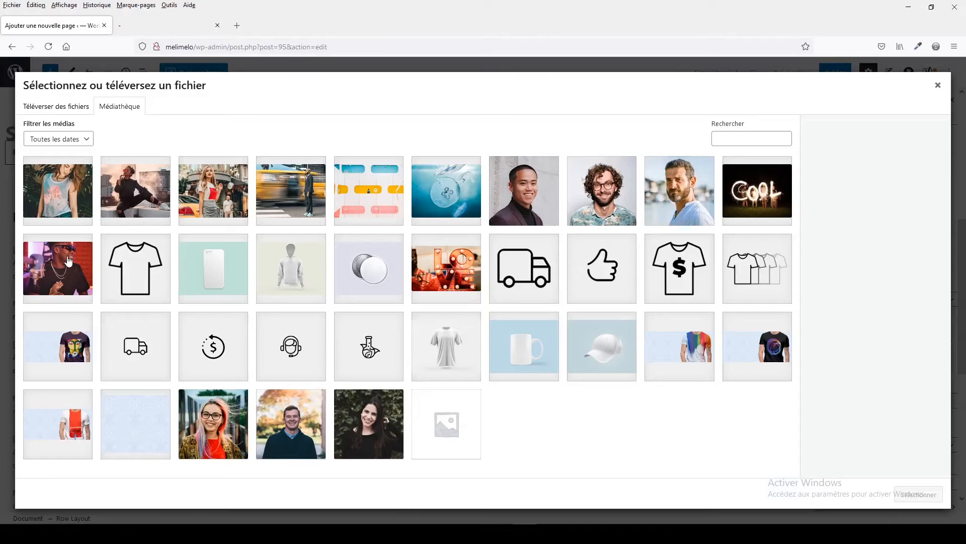
left_click(69, 261)
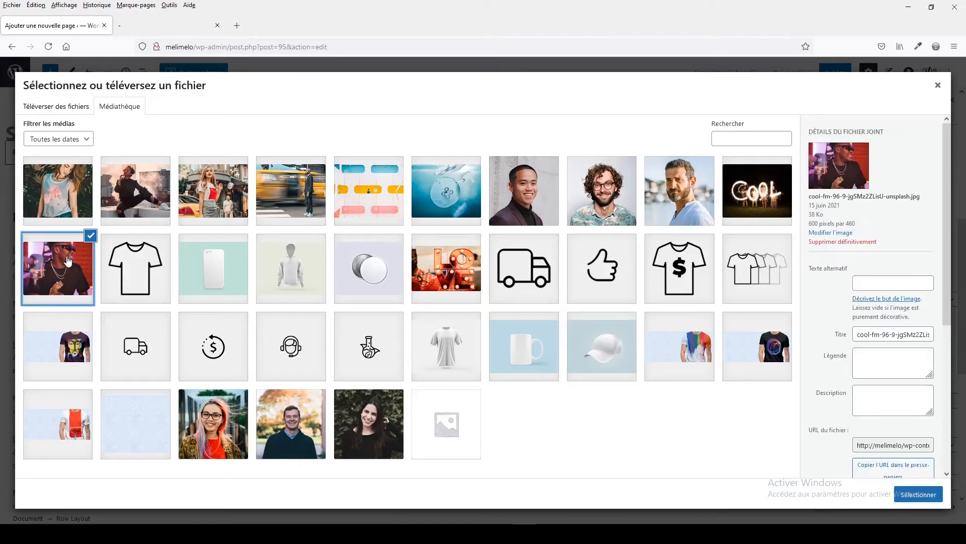
left_click(917, 495)
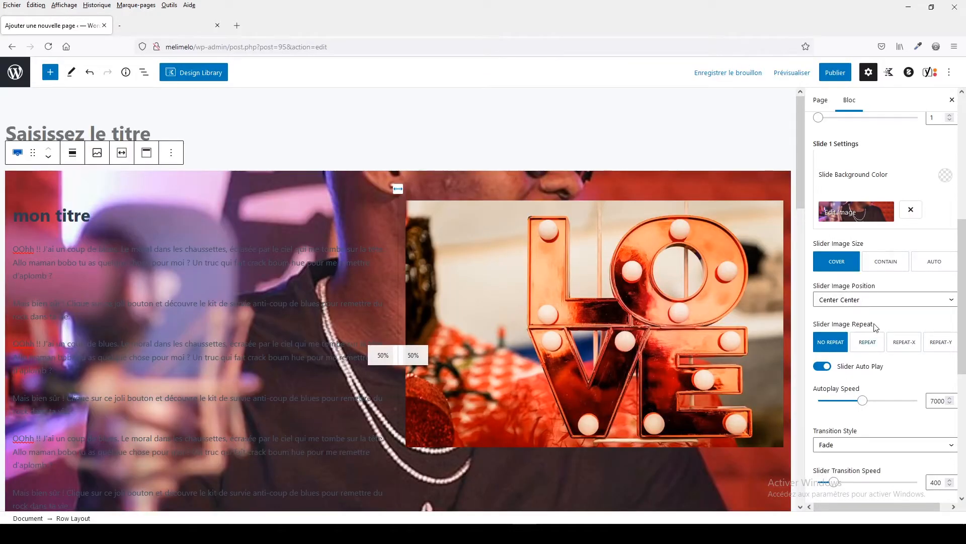
- Increase the row's background slider to 2 images and use the photo of the pink-haired woman with glasses for slide 2
scroll(876, 328, "down", 2)
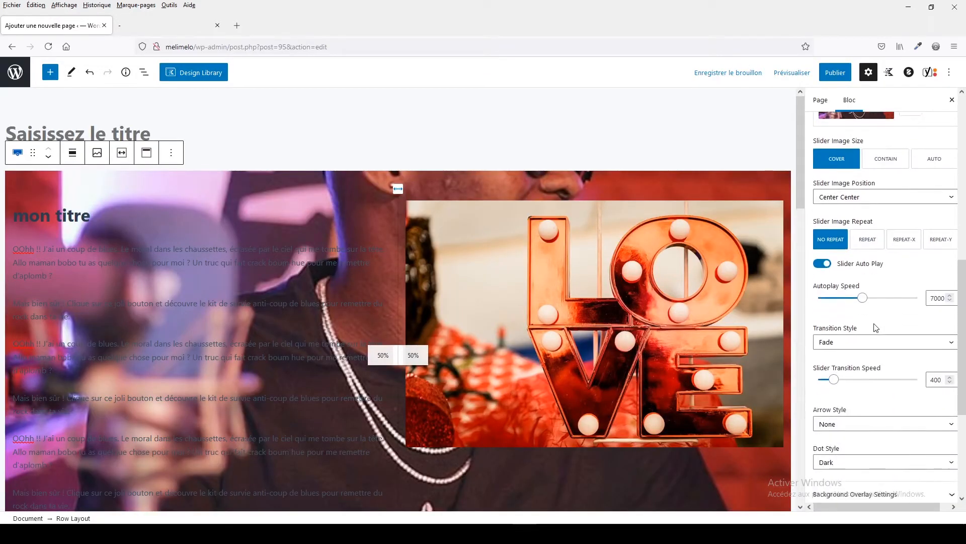
scroll(903, 240, "up", 4)
left_click_drag(819, 220, 825, 220)
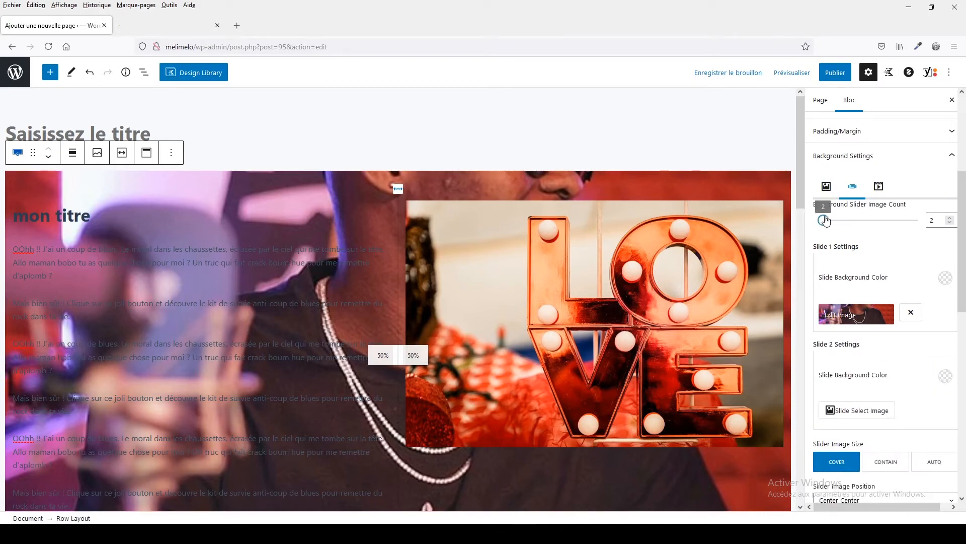
left_click(857, 410)
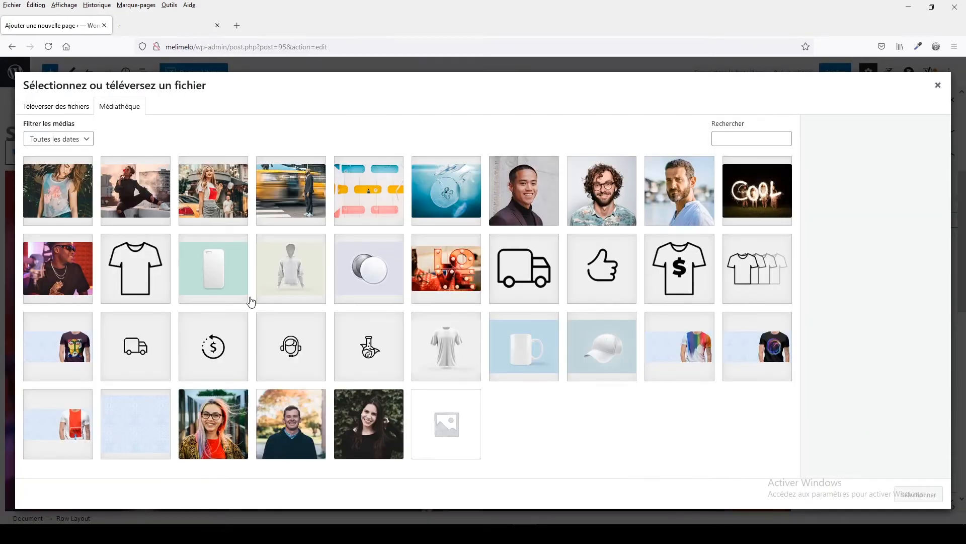
left_click(217, 424)
left_click(918, 495)
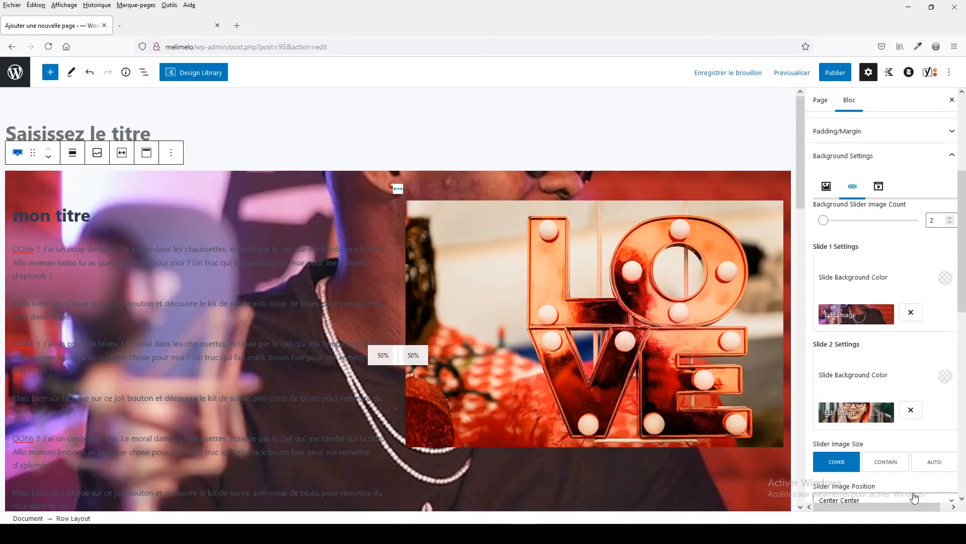
mouse_move(824, 219)
left_mouse_down()
mouse_move(874, 220)
mouse_move(862, 229)
mouse_move(819, 229)
mouse_move(824, 221)
left_mouse_up()
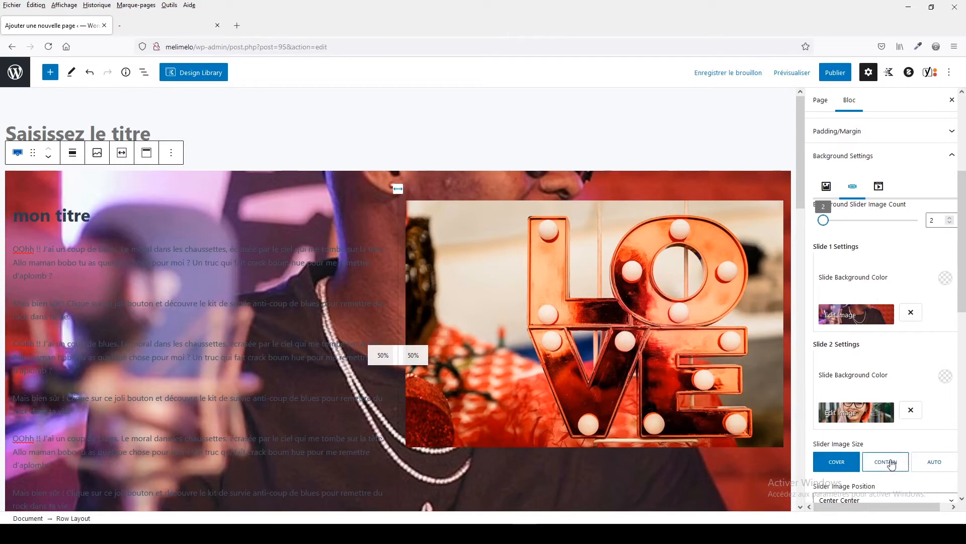
- Set the background slider's autoplay speed to 2270, then try a transition speed of 1500 before lowering it to 350
scroll(887, 443, "down", 3)
scroll(886, 437, "down", 3)
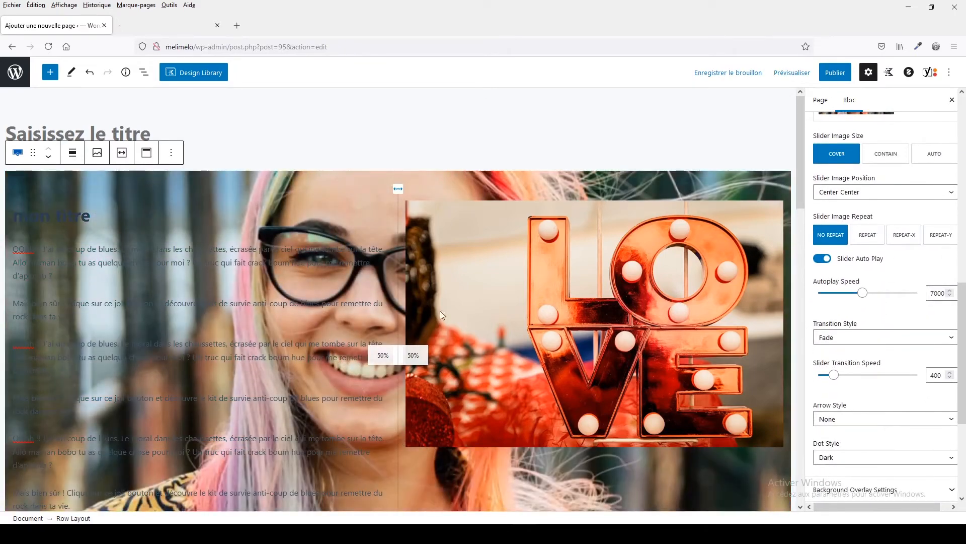
left_click_drag(863, 293, 832, 301)
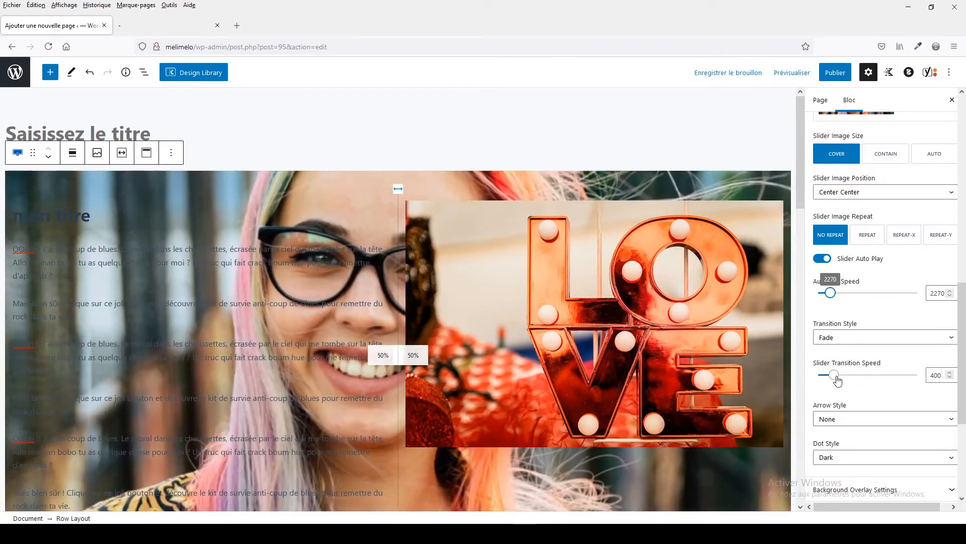
left_click_drag(834, 375, 892, 379)
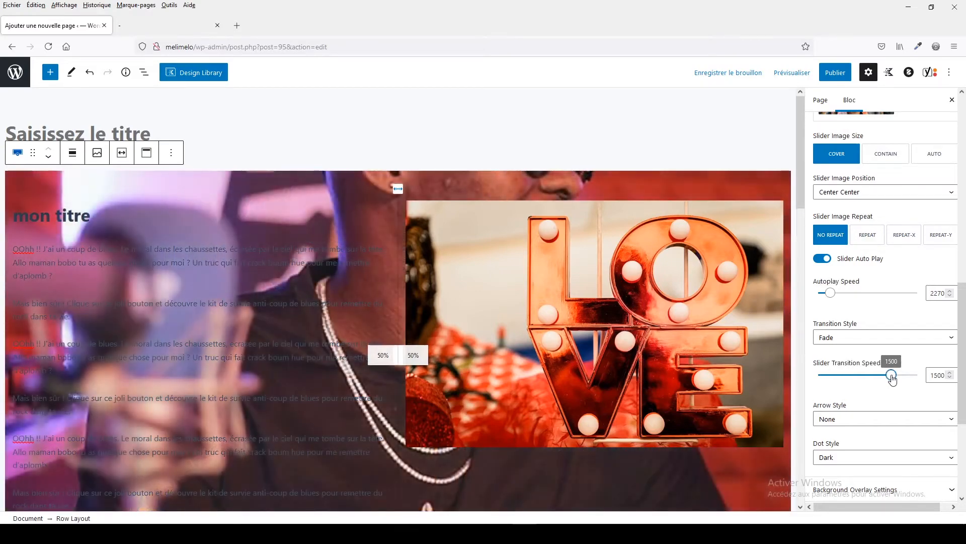
left_click_drag(892, 379, 833, 386)
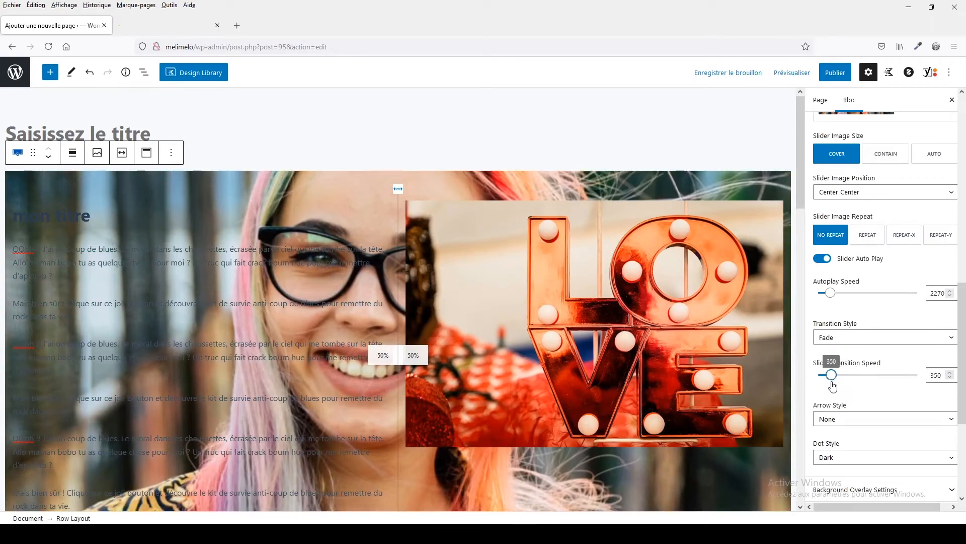
- Remove the slide 2 image from the background slider and reduce the slider image count to 1
scroll(870, 329, "up", 4)
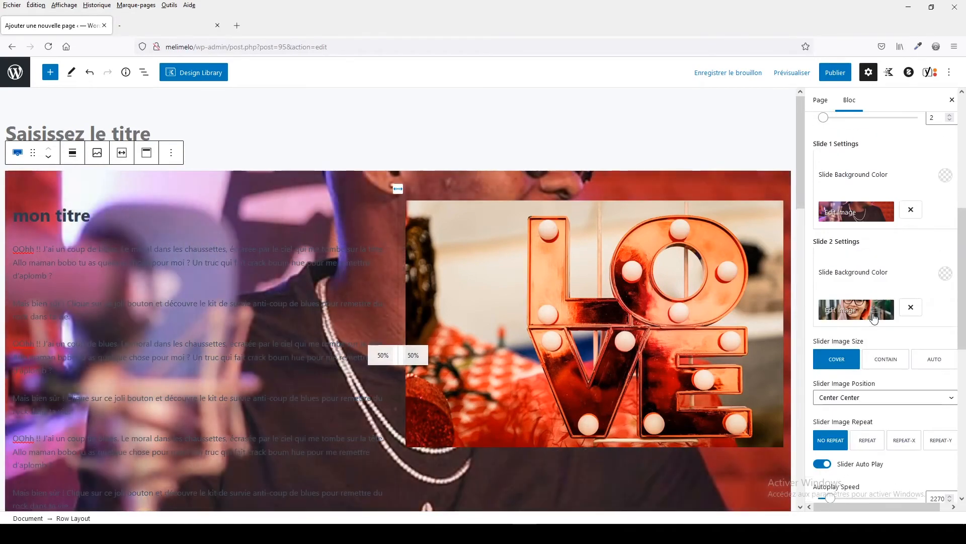
left_click(911, 308)
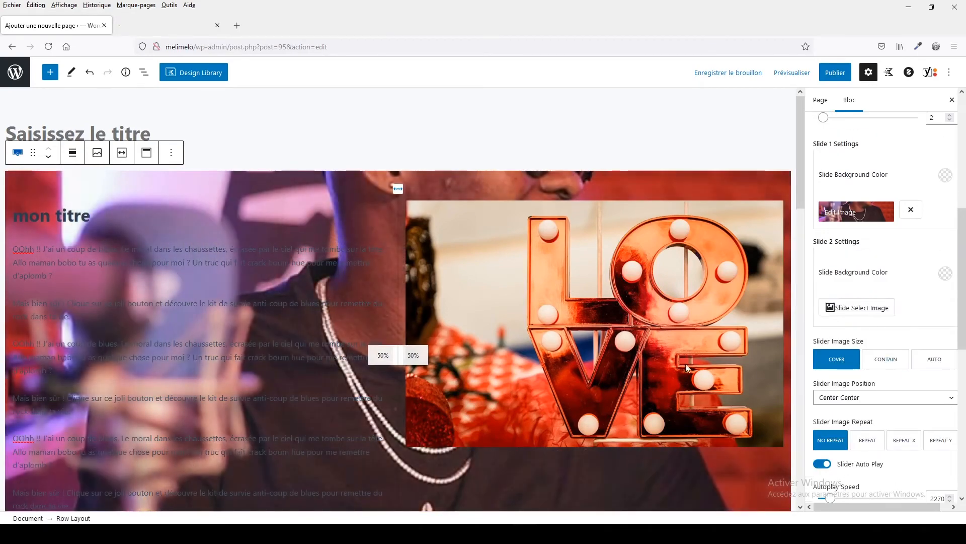
scroll(914, 401, "up", 2)
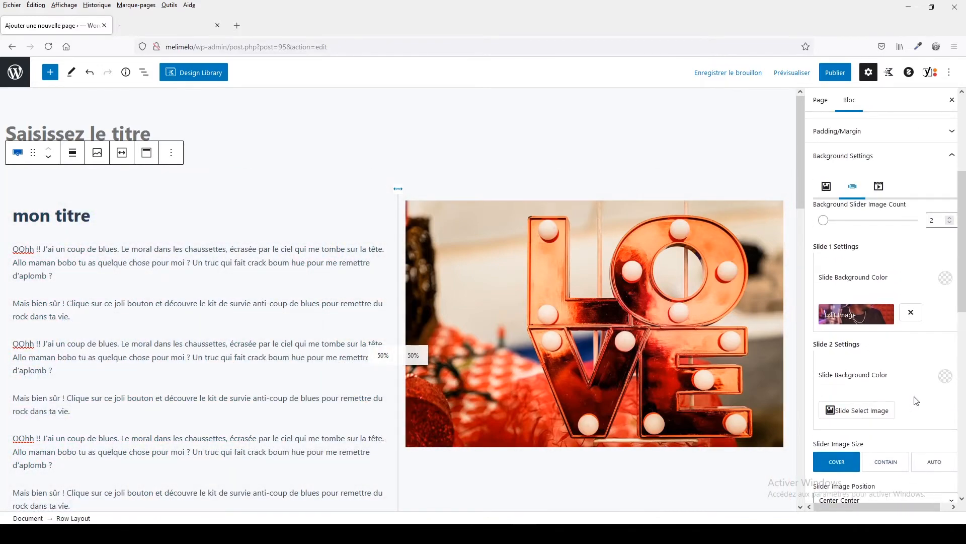
scroll(914, 401, "up", 2)
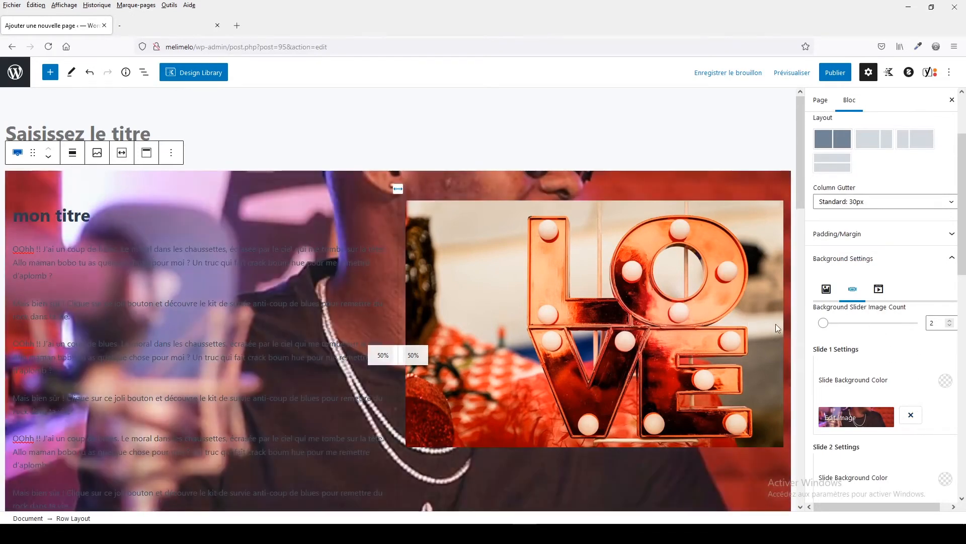
left_click_drag(823, 323, 815, 323)
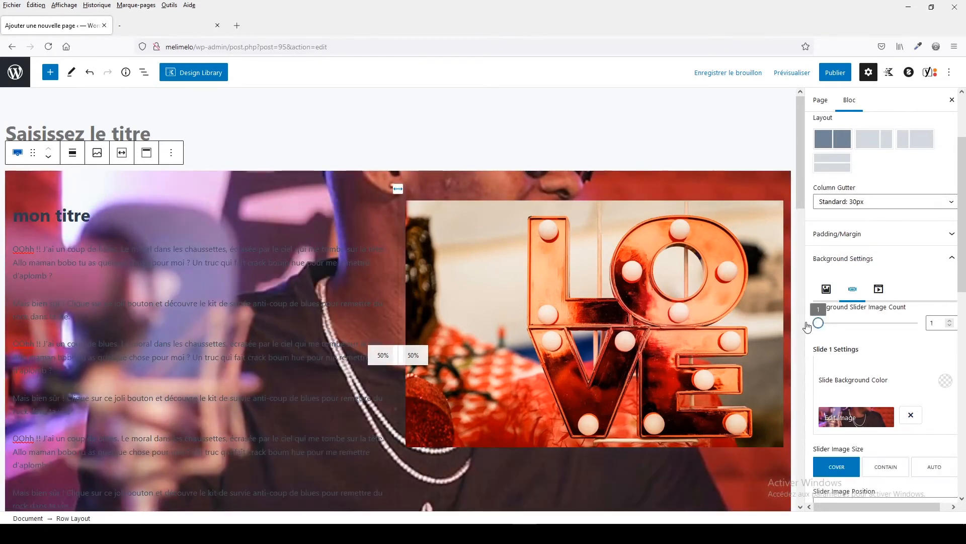
- Add a background overlay image to the row, using the photo of the woman standing in the street beside a yellow taxi
scroll(873, 372, "down", 2)
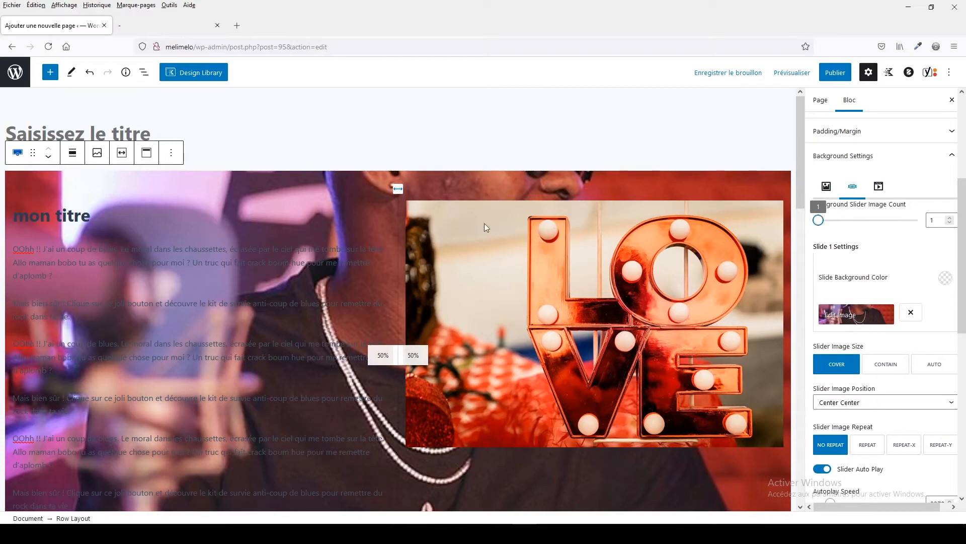
scroll(909, 352, "down", 4)
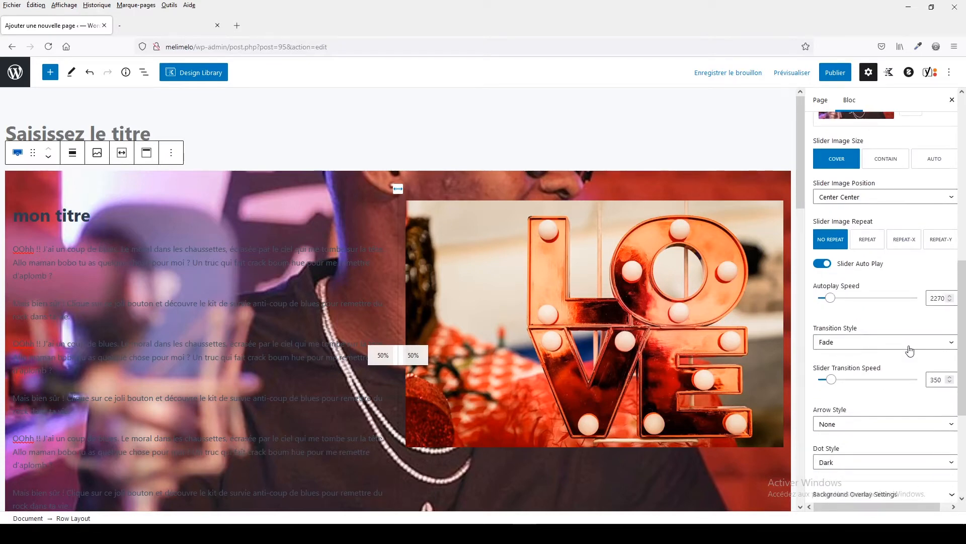
scroll(909, 349, "down", 4)
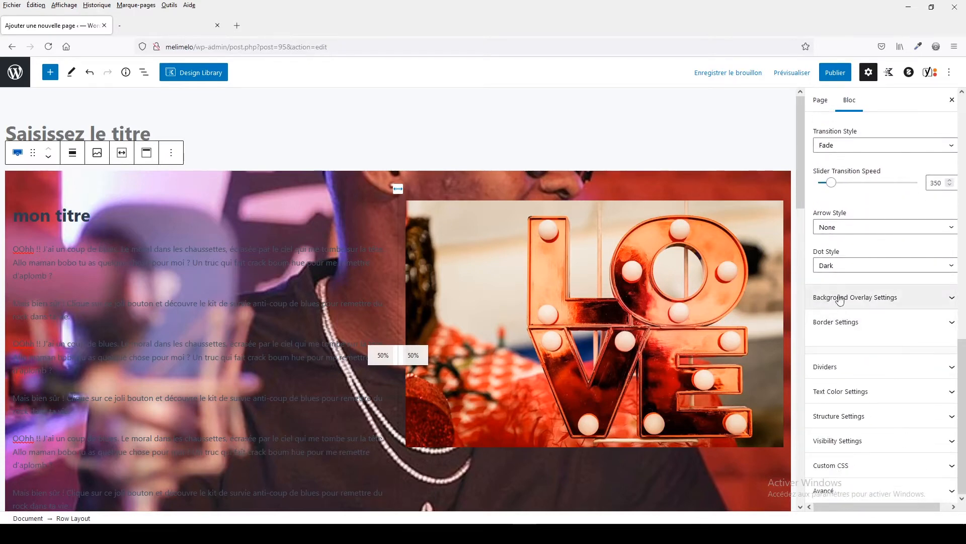
left_click(921, 299)
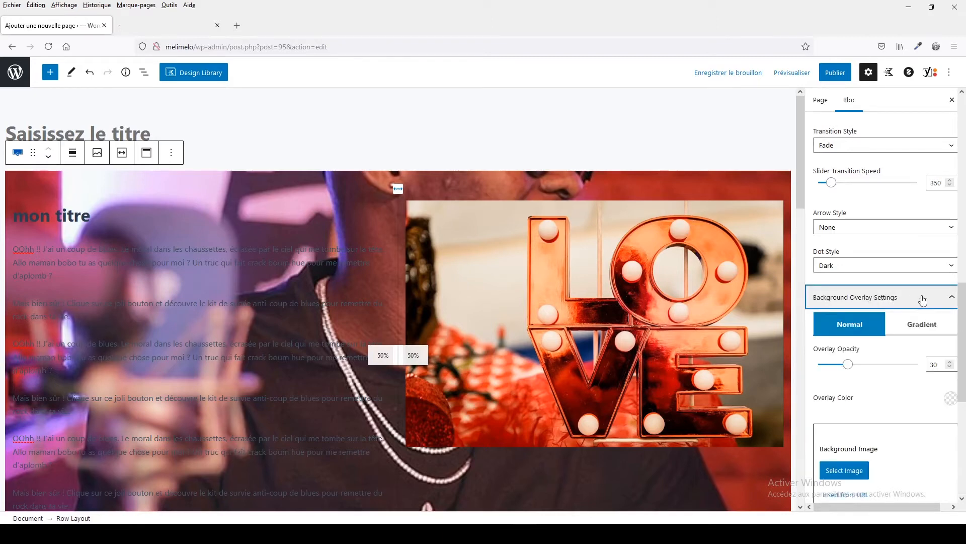
scroll(922, 300, "down", 2)
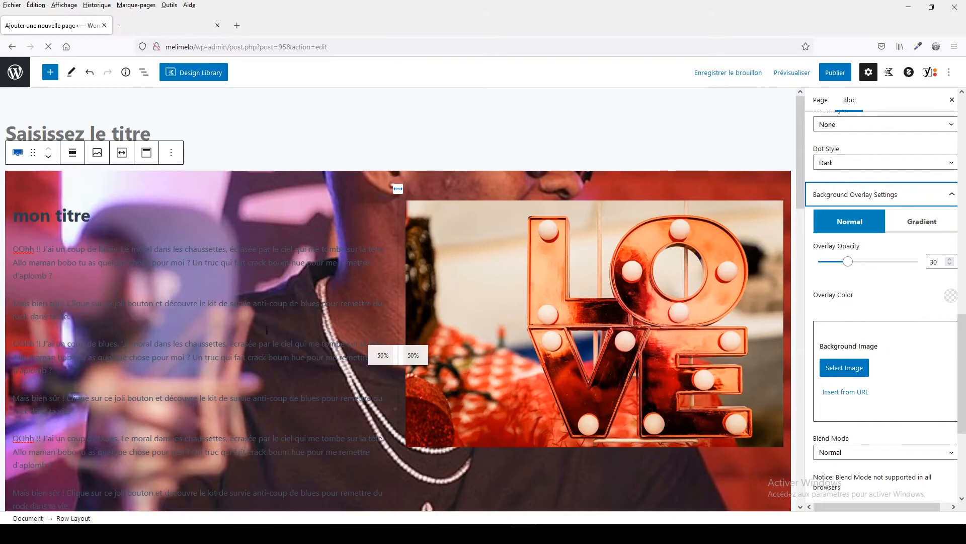
scroll(905, 301, "down", 2)
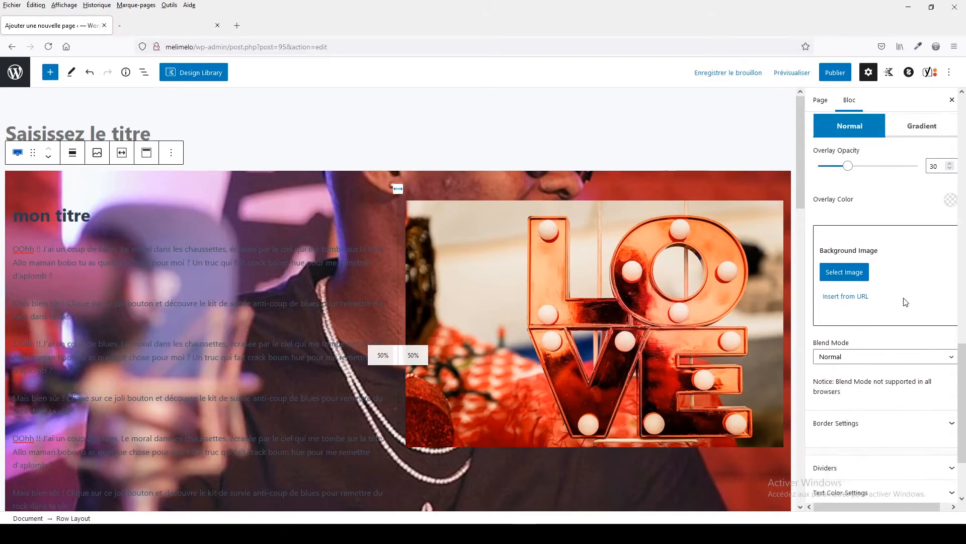
left_click(844, 272)
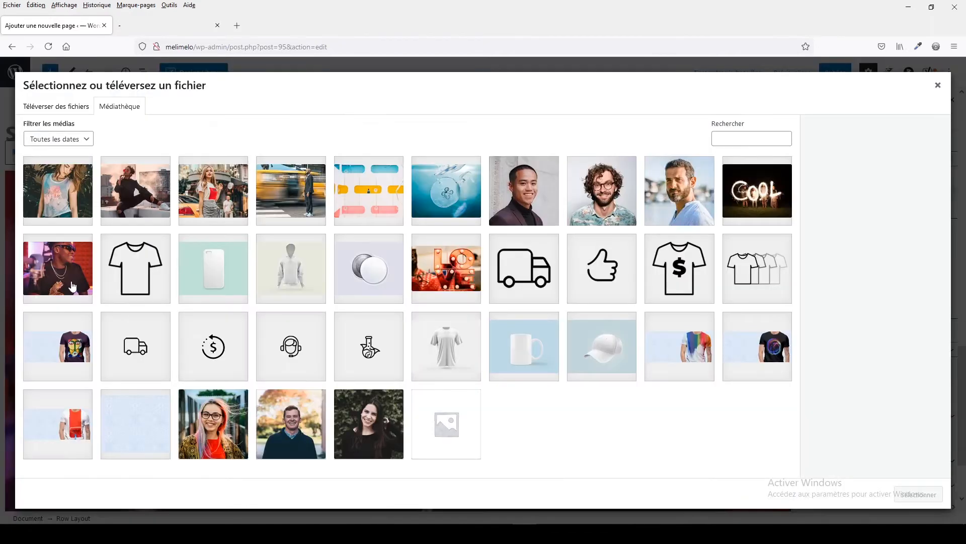
left_click(233, 198)
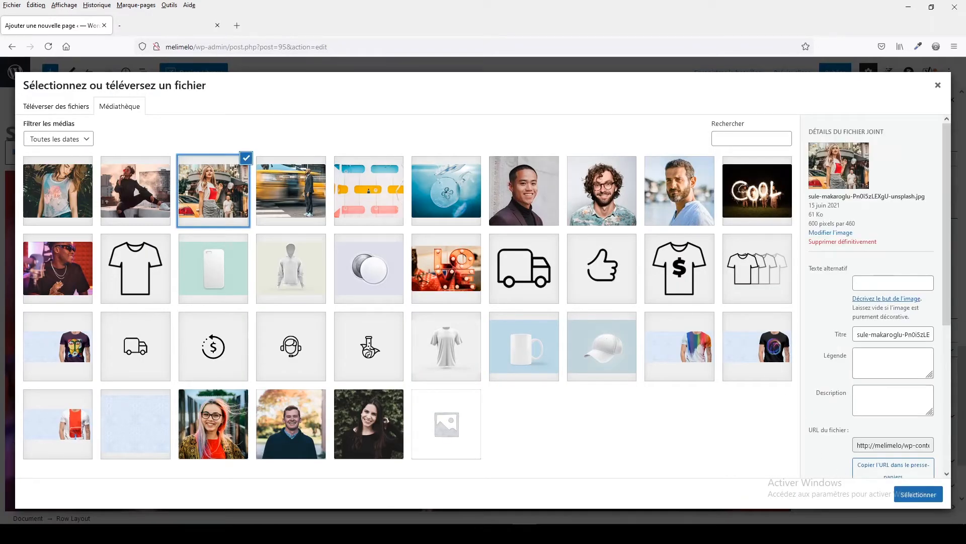
left_click(929, 495)
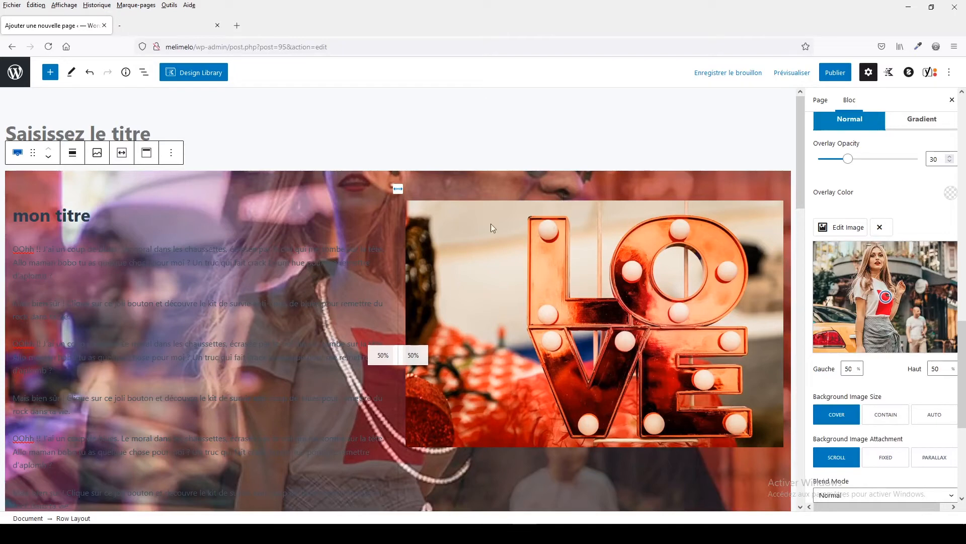
scroll(870, 268, "down", 5)
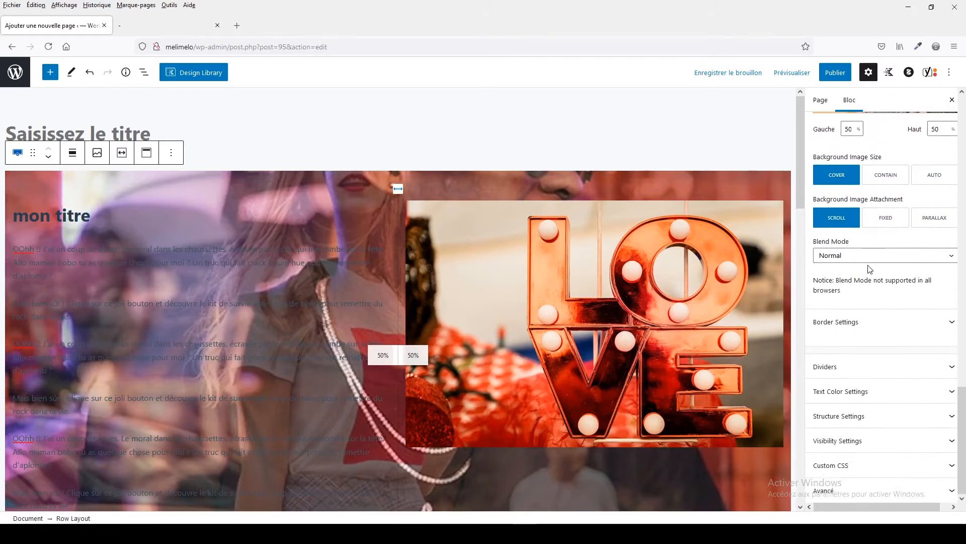
- Adjust the row's background overlay opacity to 42 and bring it down to 38
scroll(870, 269, "up", 3)
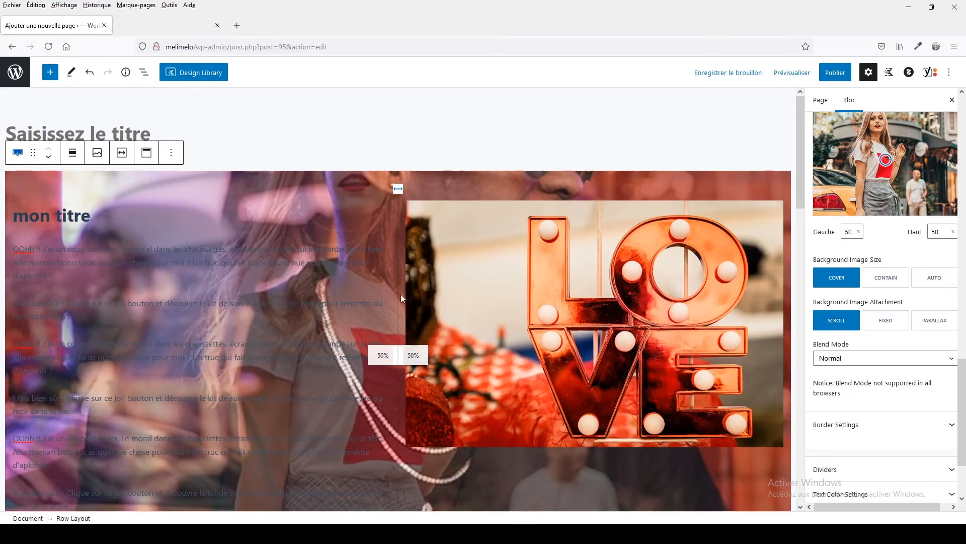
scroll(852, 248, "up", 5)
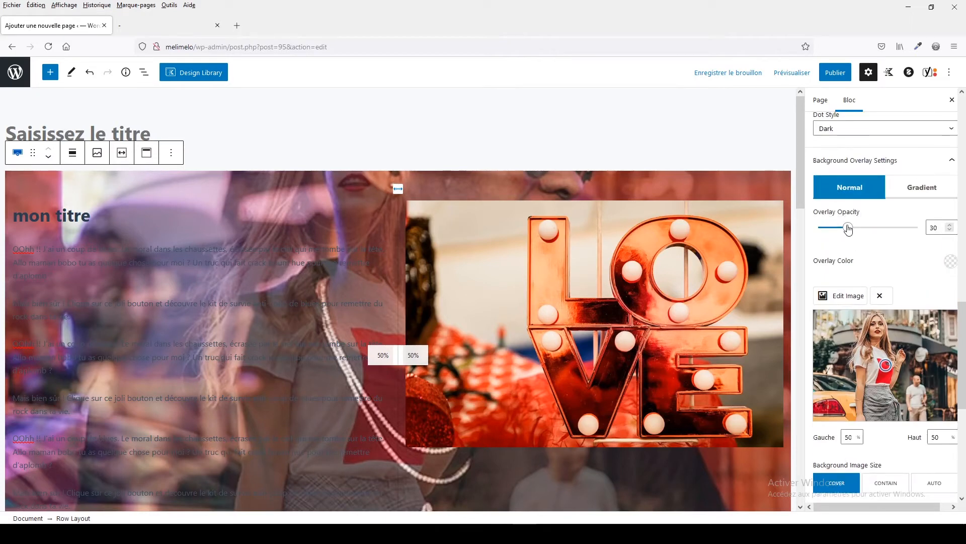
mouse_move(848, 230)
left_mouse_down()
mouse_move(827, 233)
mouse_move(889, 232)
mouse_move(862, 236)
left_mouse_up()
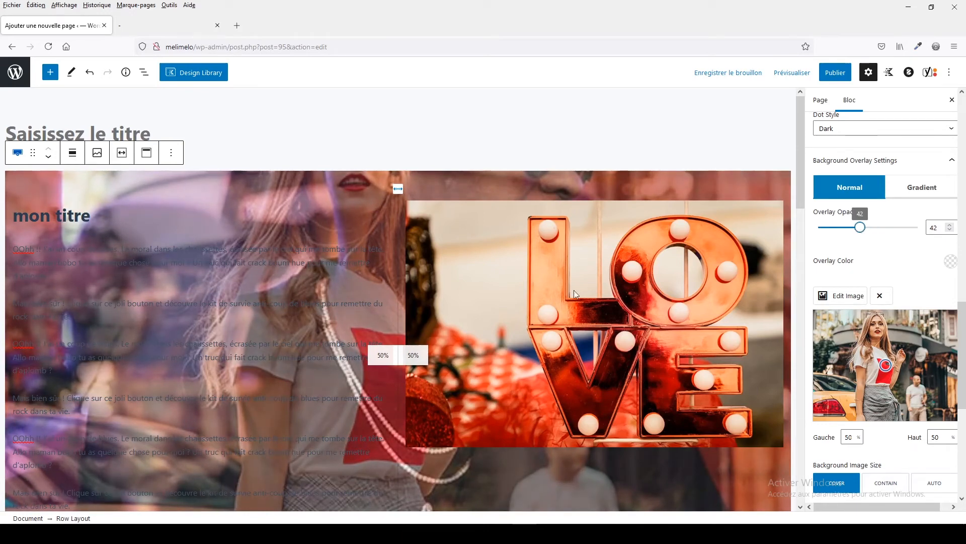
mouse_move(860, 233)
left_mouse_down()
mouse_move(845, 231)
mouse_move(856, 231)
left_mouse_up()
scroll(896, 325, "down", 2)
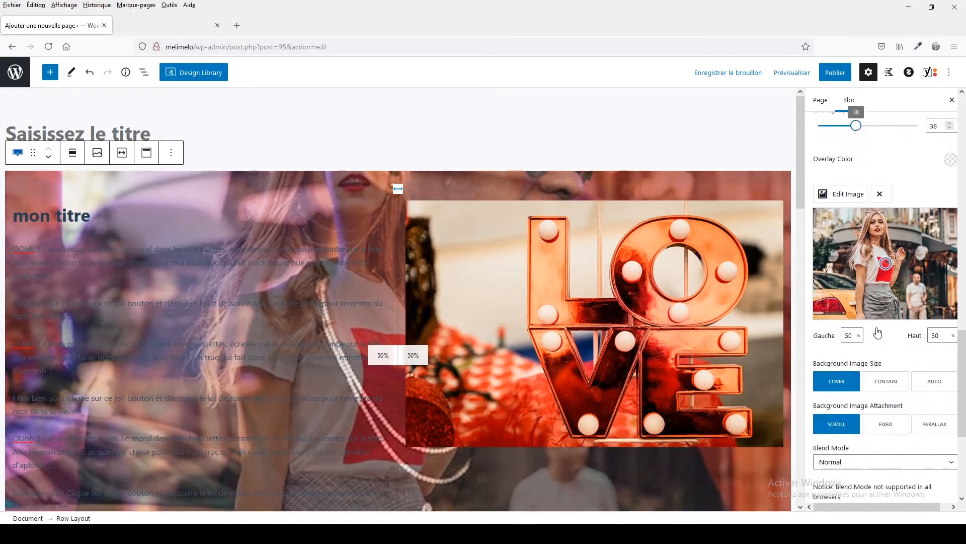
- Set the overlay image's blend mode to Saturation
scroll(878, 332, "down", 3)
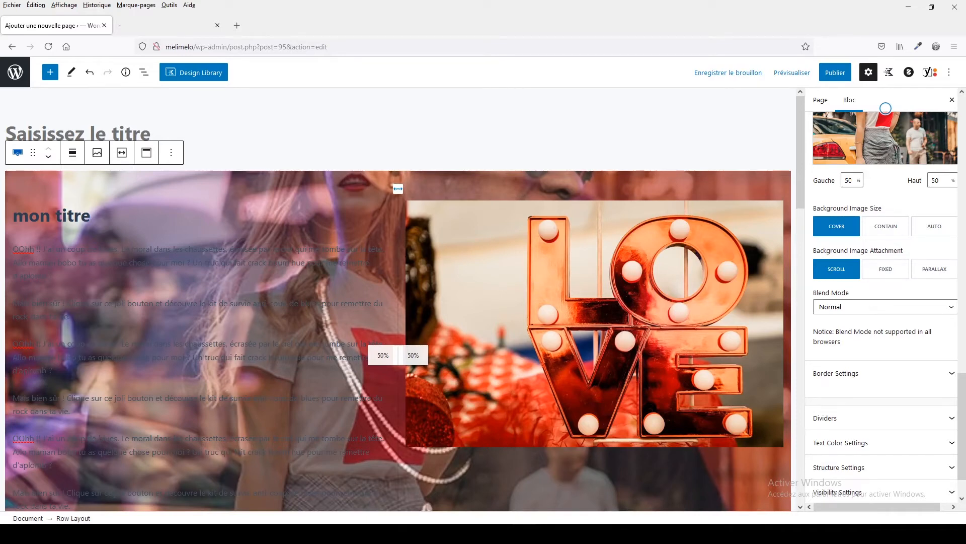
left_click(858, 309)
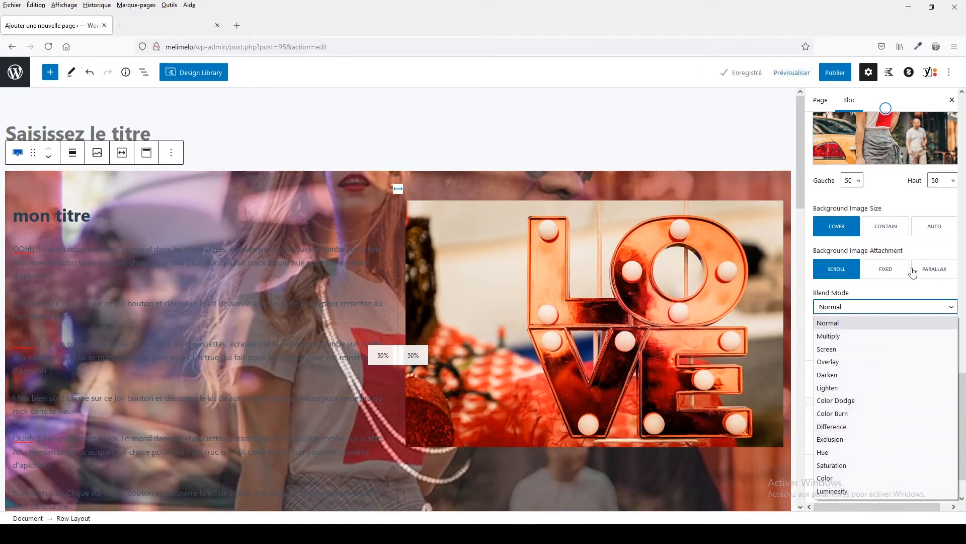
scroll(931, 146, "up", 3)
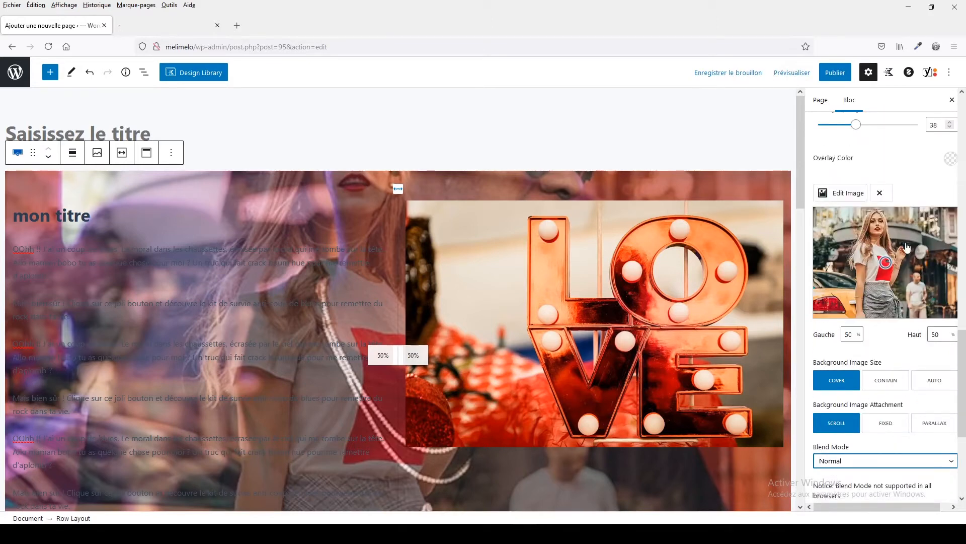
scroll(901, 252, "down", 3)
scroll(864, 389, "up", 2)
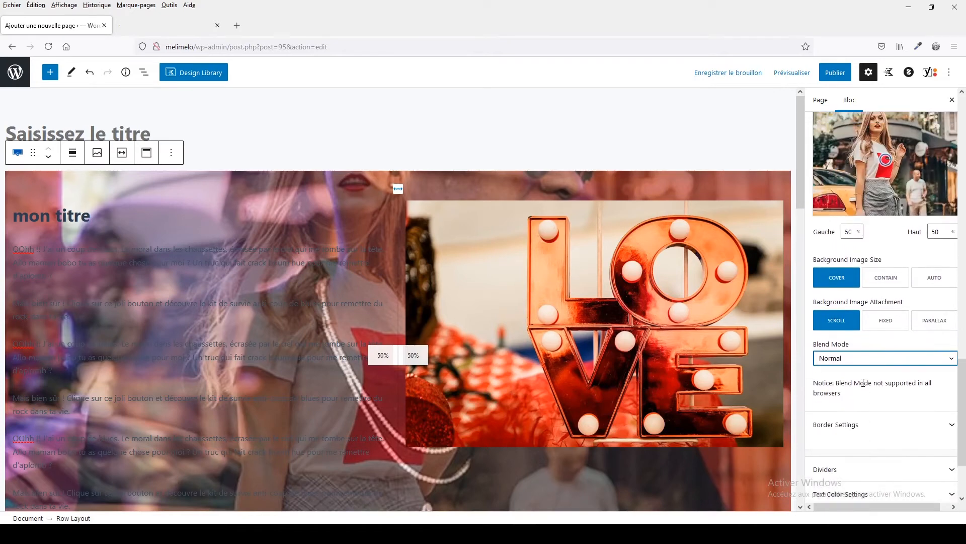
left_click(857, 358)
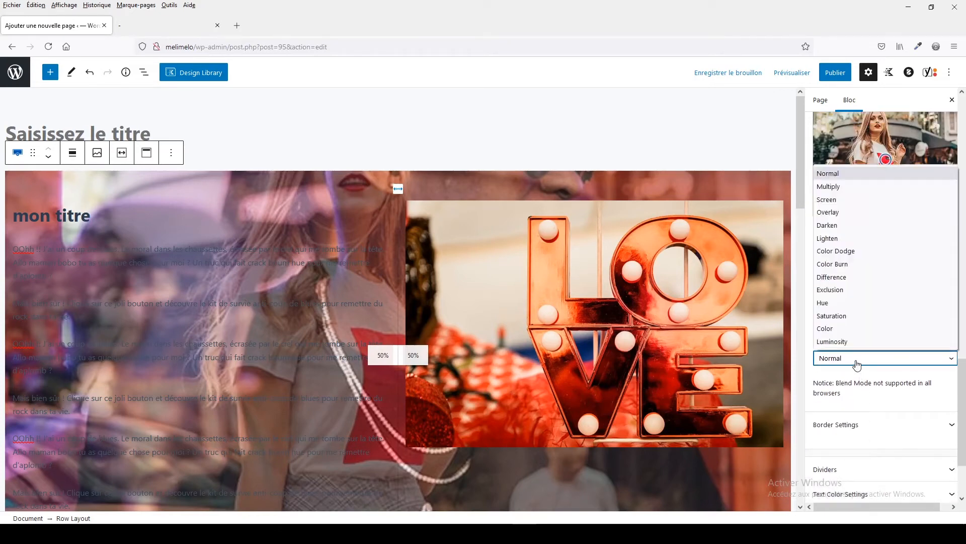
left_click(839, 320)
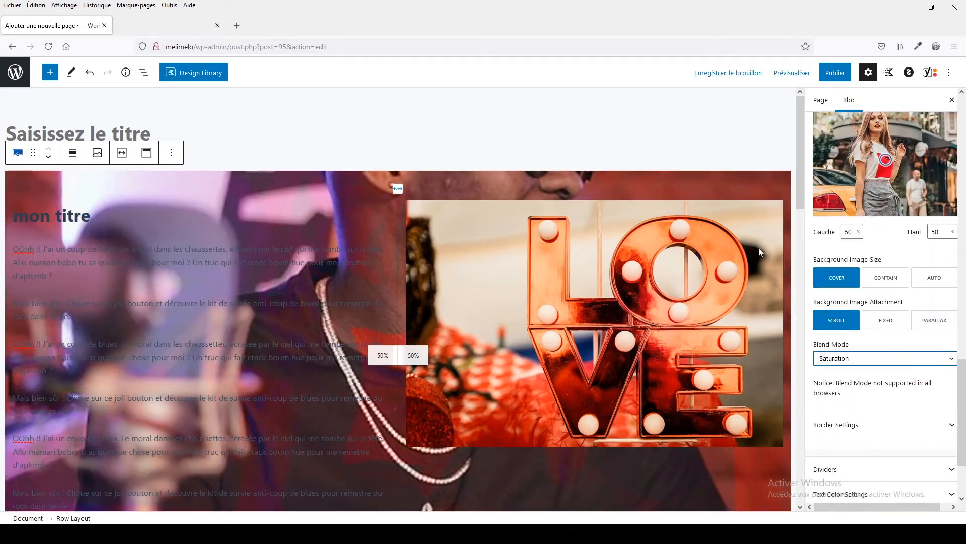
- Try the Color Dodge and Darken blend modes on the row's overlay, and restore Normal
left_click(869, 360)
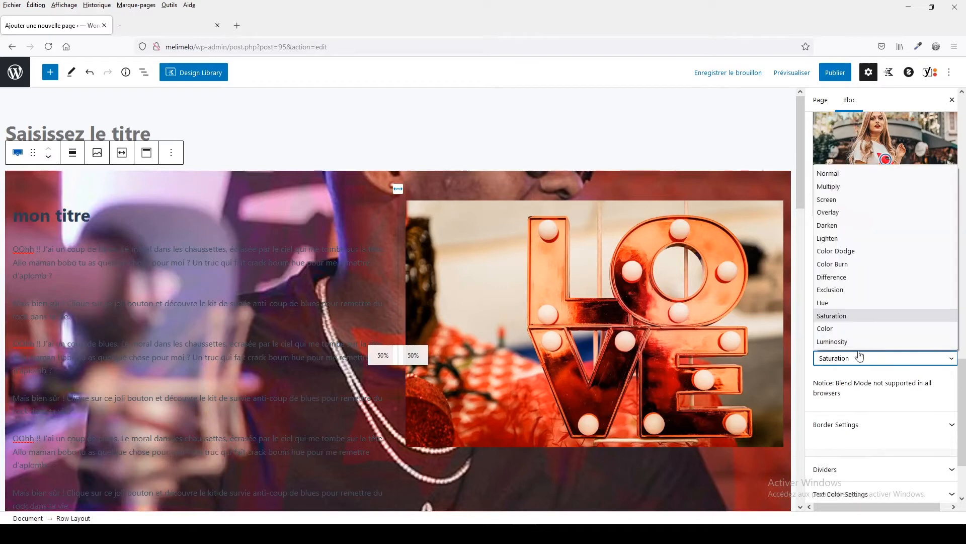
left_click(831, 252)
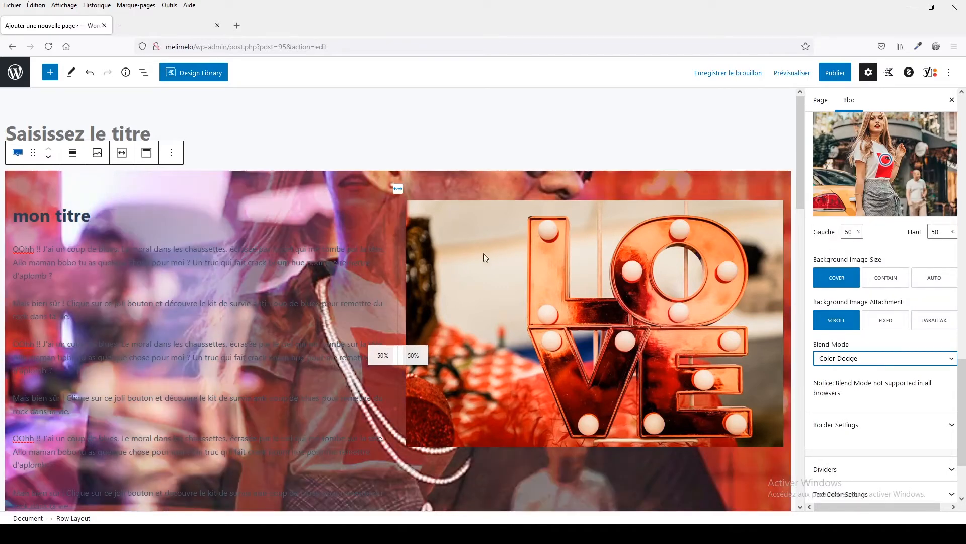
left_click(839, 361)
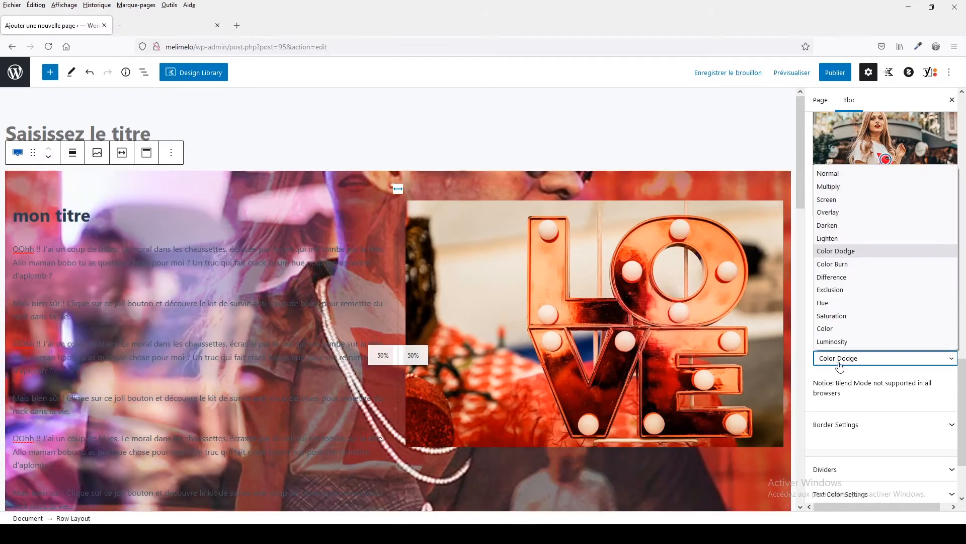
left_click(834, 226)
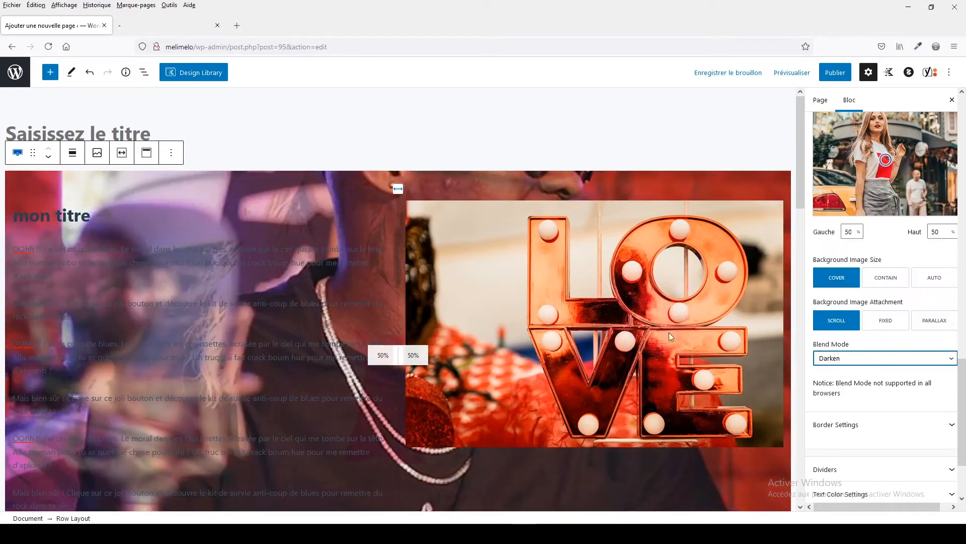
left_click(876, 358)
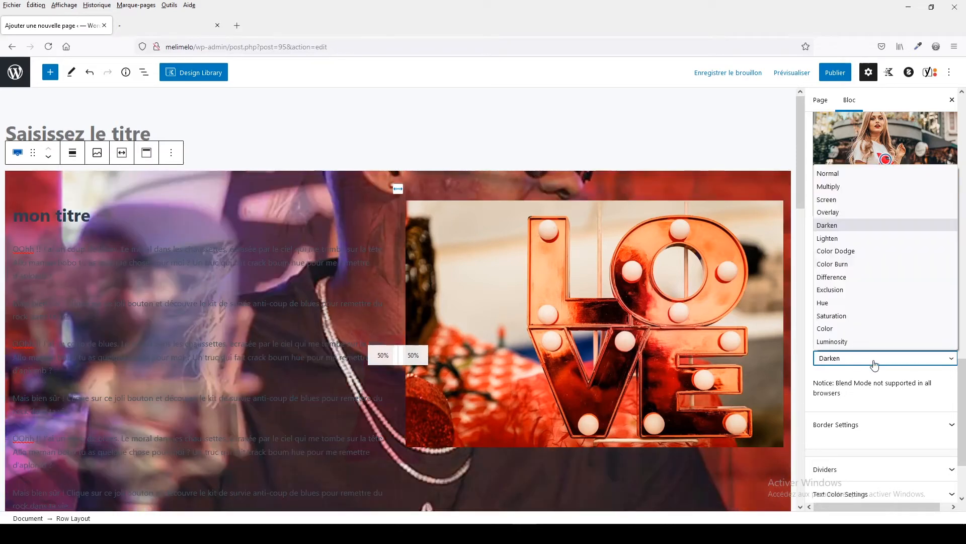
left_click(850, 173)
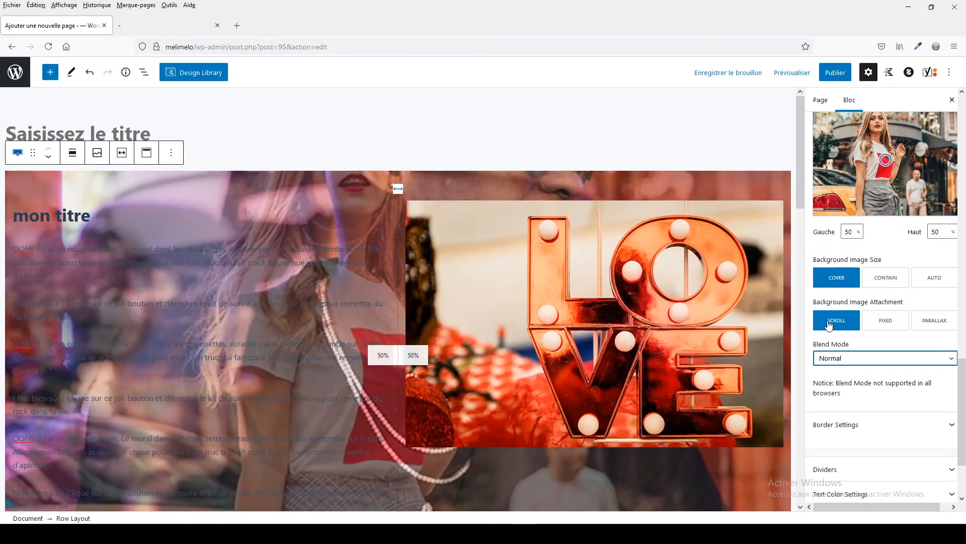
- Remove the image from the row's background overlay
scroll(830, 325, "up", 3)
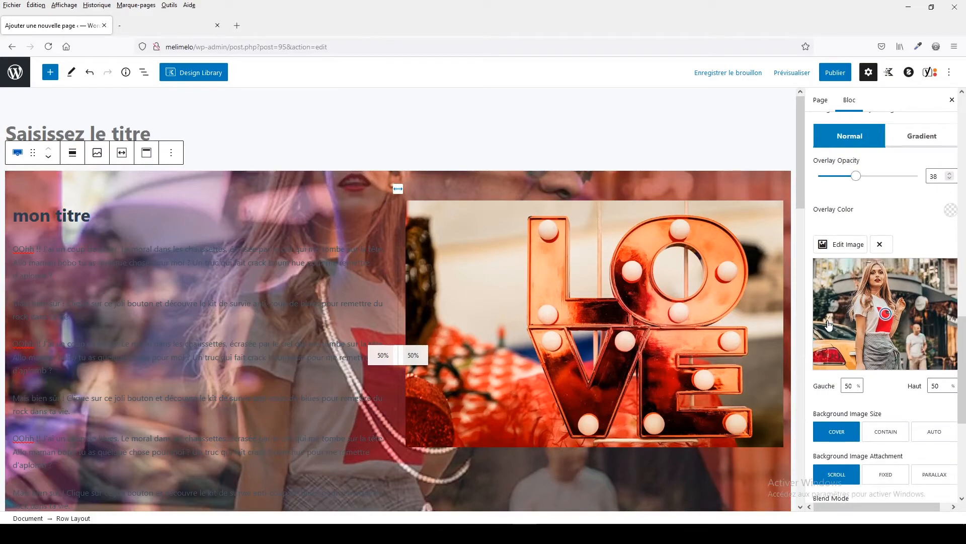
left_click(880, 245)
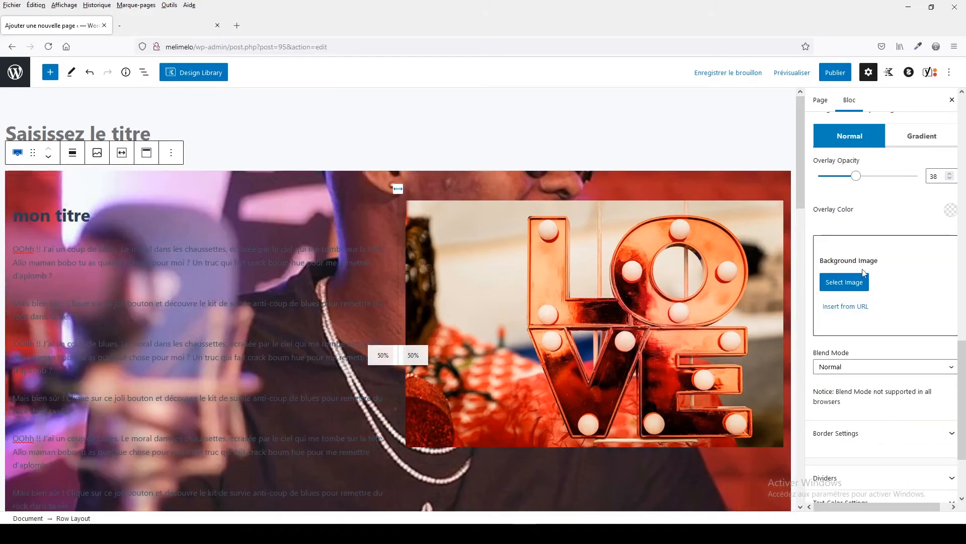
- Give the row's background overlay a white color, FFFFFF
left_click(951, 210)
left_click_drag(784, 228, 752, 178)
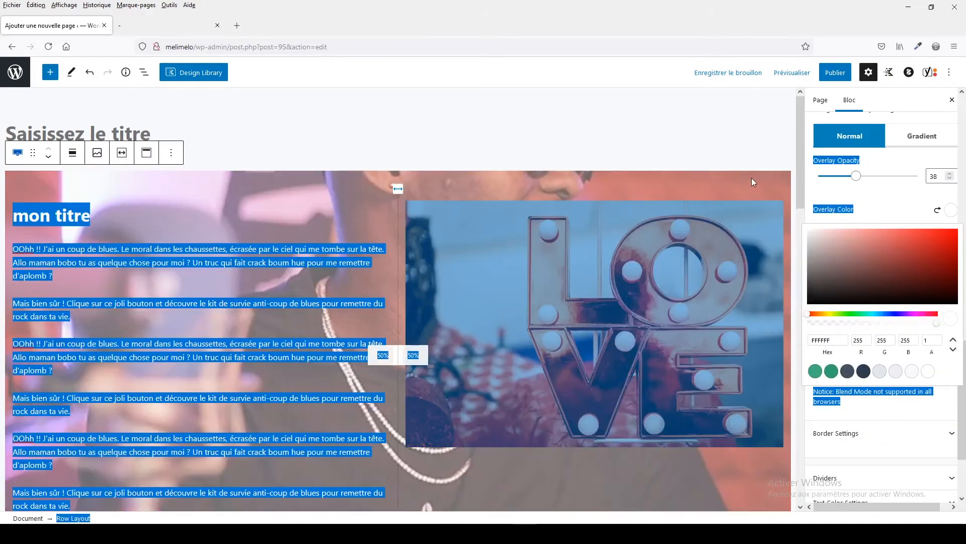
left_click_drag(859, 243, 795, 209)
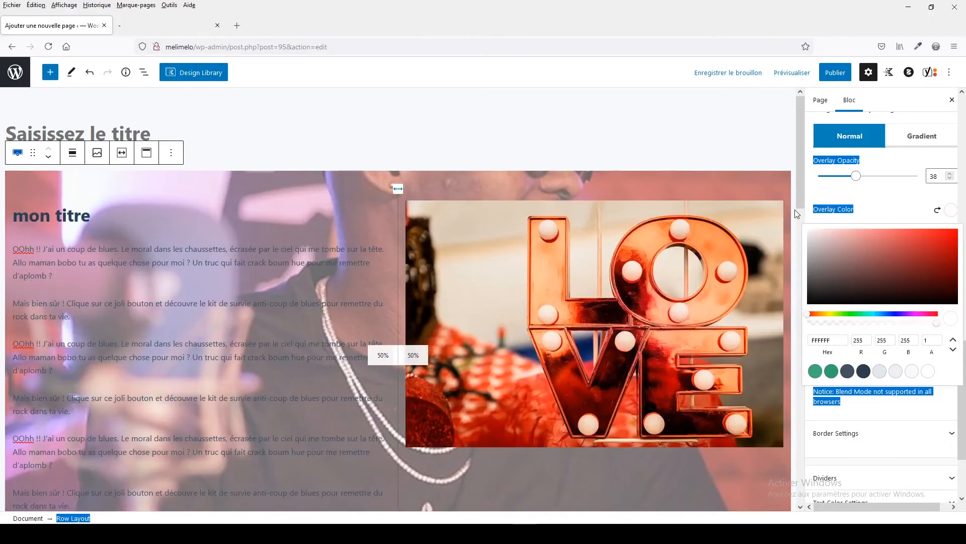
left_click(900, 201)
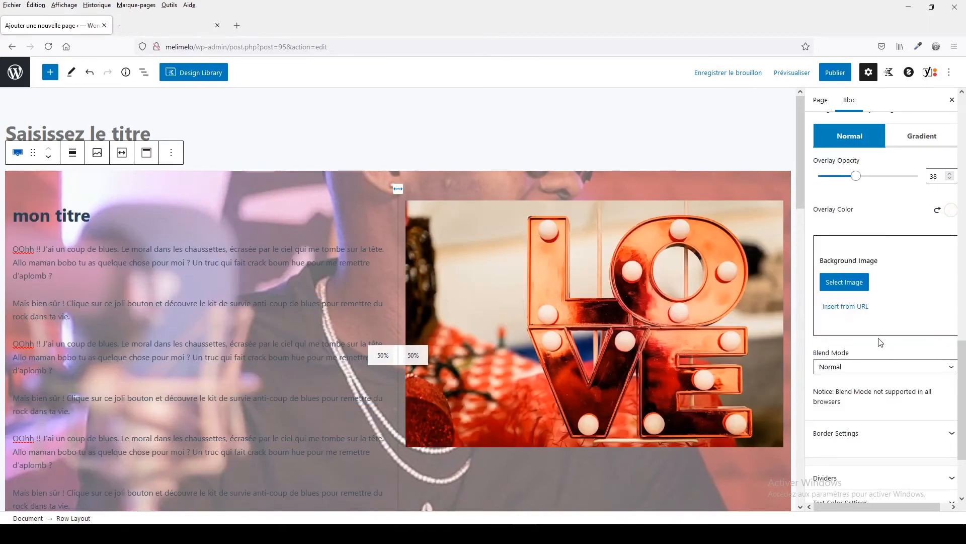
- Set the overlay opacity to 43, reset the overlay color, and collapse the overlay settings
left_click(859, 177)
mouse_move(858, 177)
left_mouse_down()
mouse_move(893, 176)
mouse_move(832, 182)
mouse_move(885, 177)
mouse_move(840, 182)
mouse_move(863, 181)
left_mouse_up()
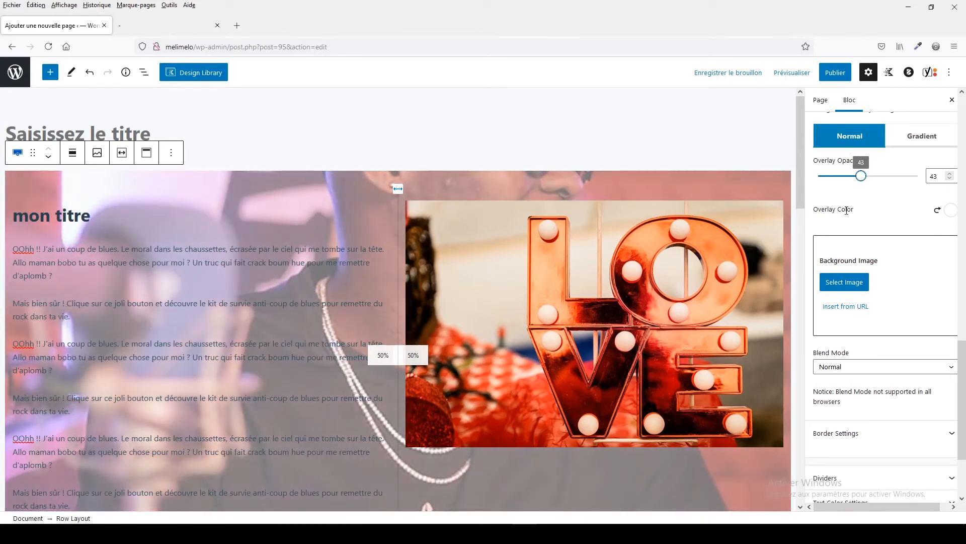
left_click(937, 212)
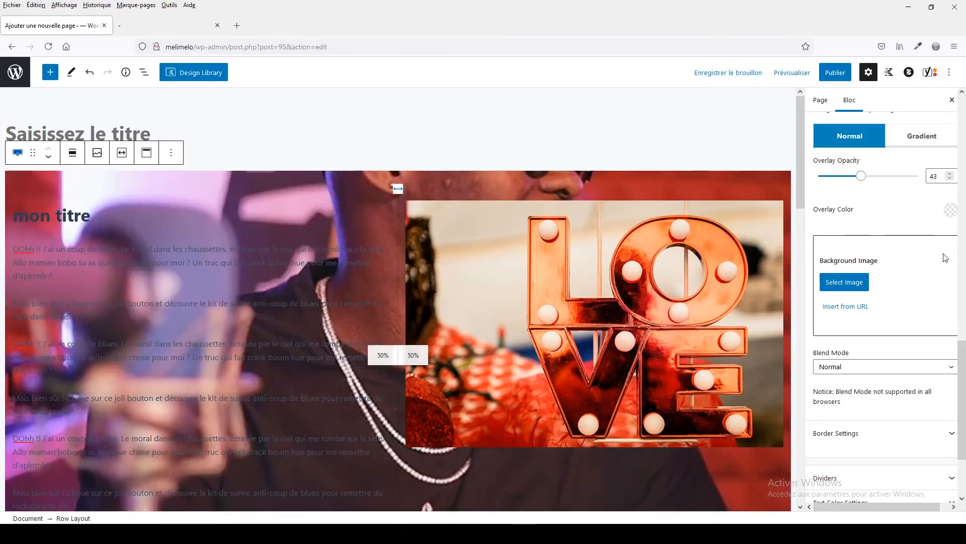
scroll(888, 229, "up", 3)
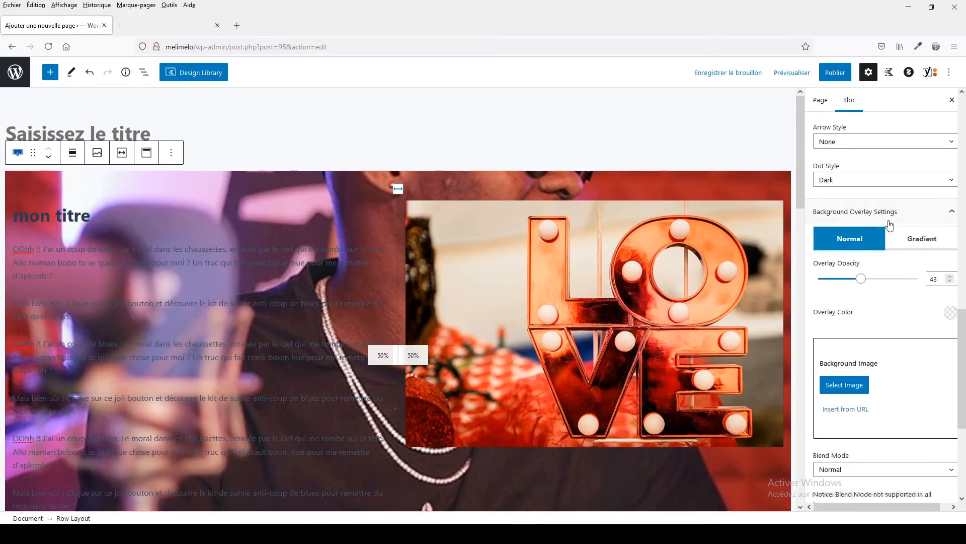
left_click(885, 212)
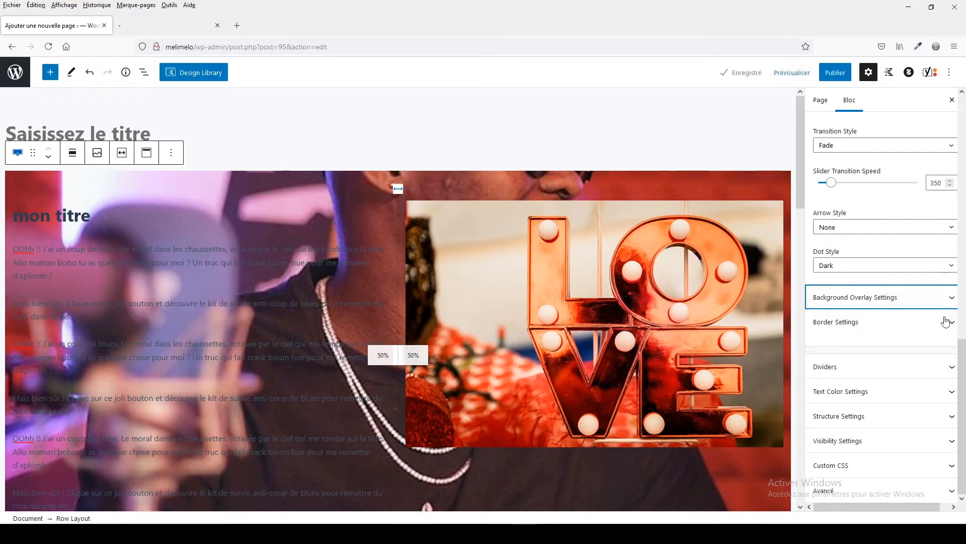
- Add a green top border 10 px wide to the row and widen it to 40 px
left_click(855, 325)
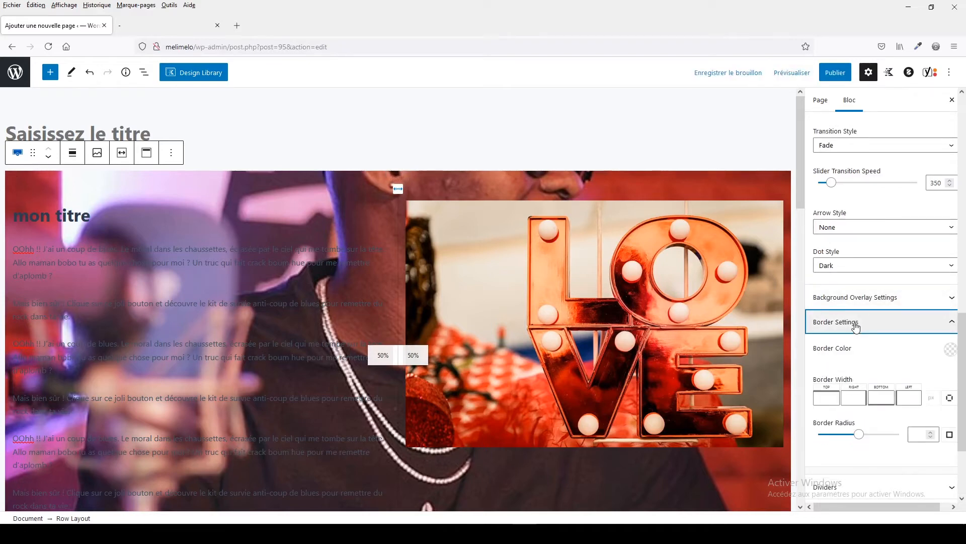
scroll(856, 326, "down", 2)
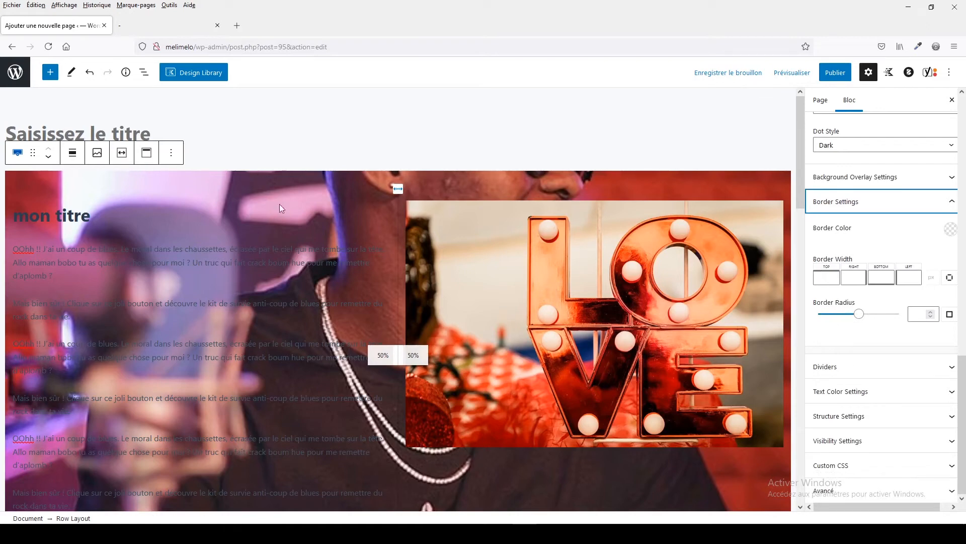
left_click(830, 280)
type("10")
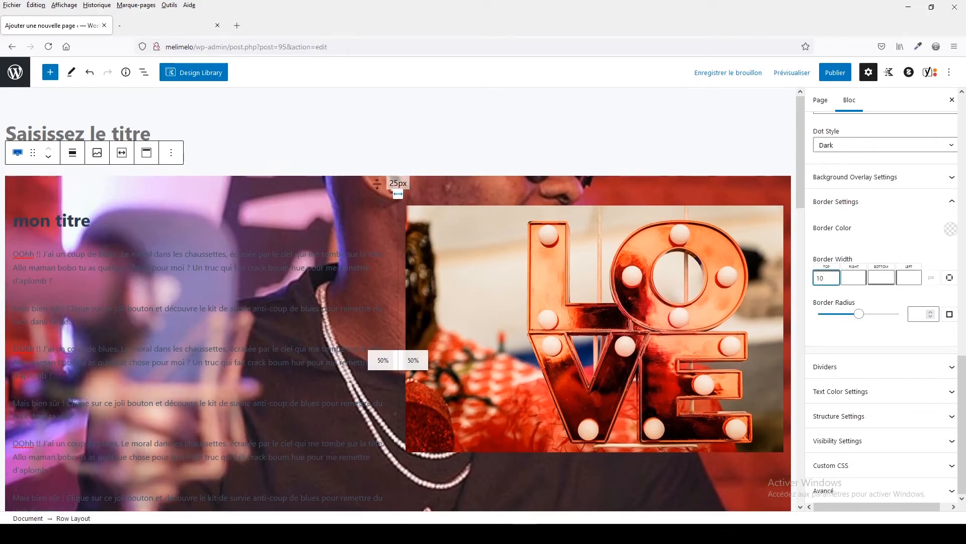
left_click(950, 232)
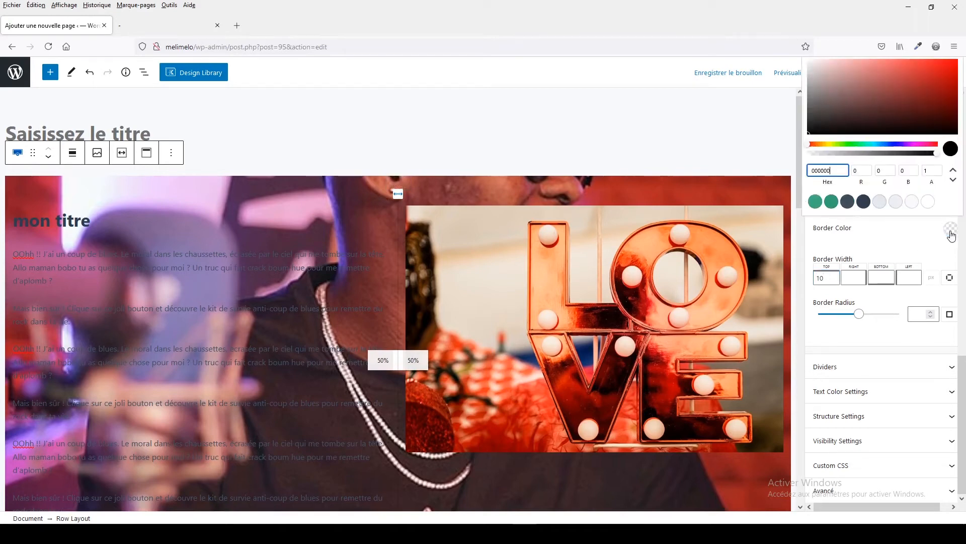
left_click(831, 201)
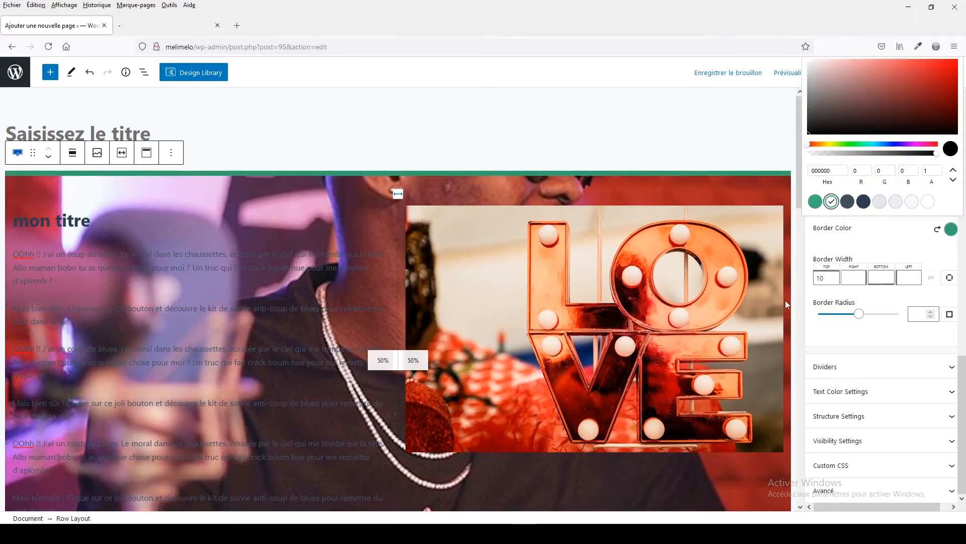
left_click_drag(838, 279, 813, 280)
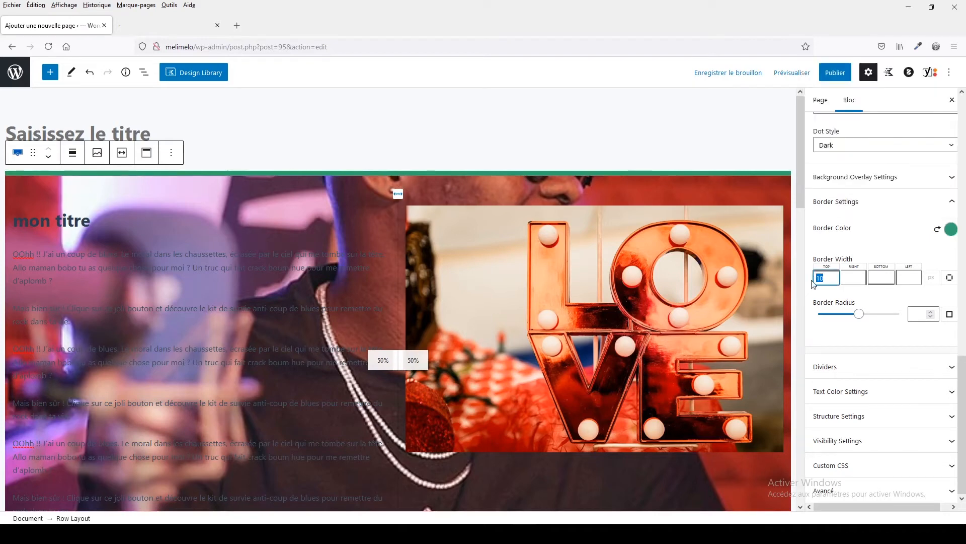
type("40")
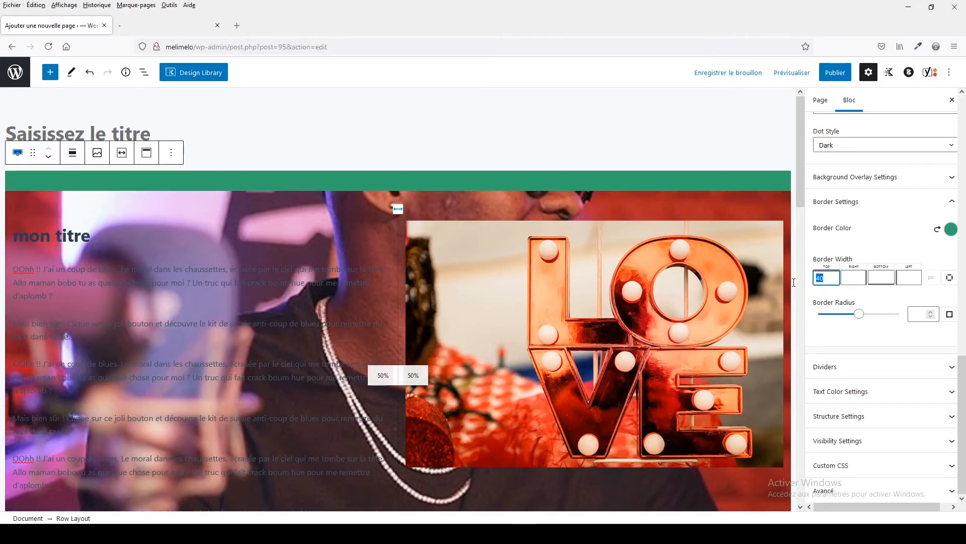
- Set the row's top border width to 0 and reset the border color
type("0")
left_click(886, 232)
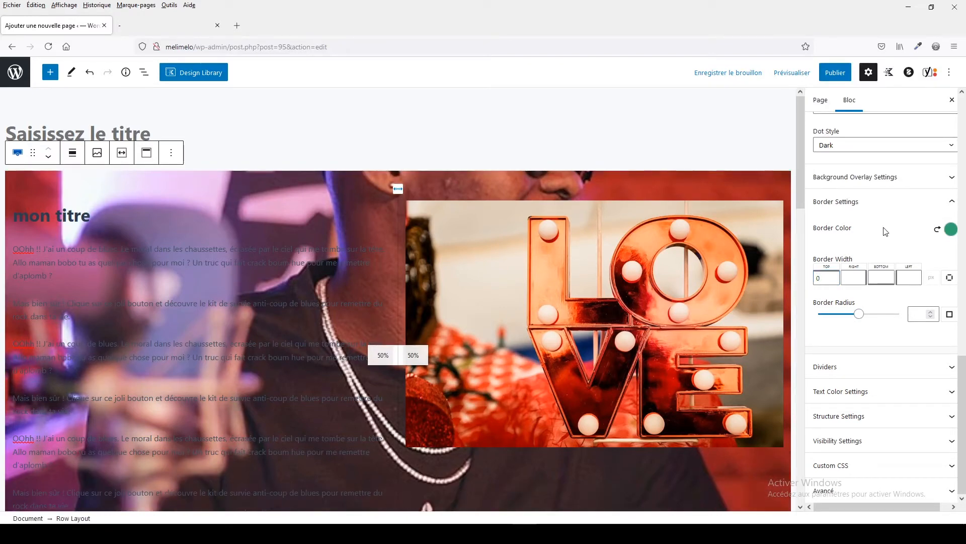
left_click(937, 229)
- Set the row's border radius to 0 and save the page draft
left_click_drag(859, 315, 801, 326)
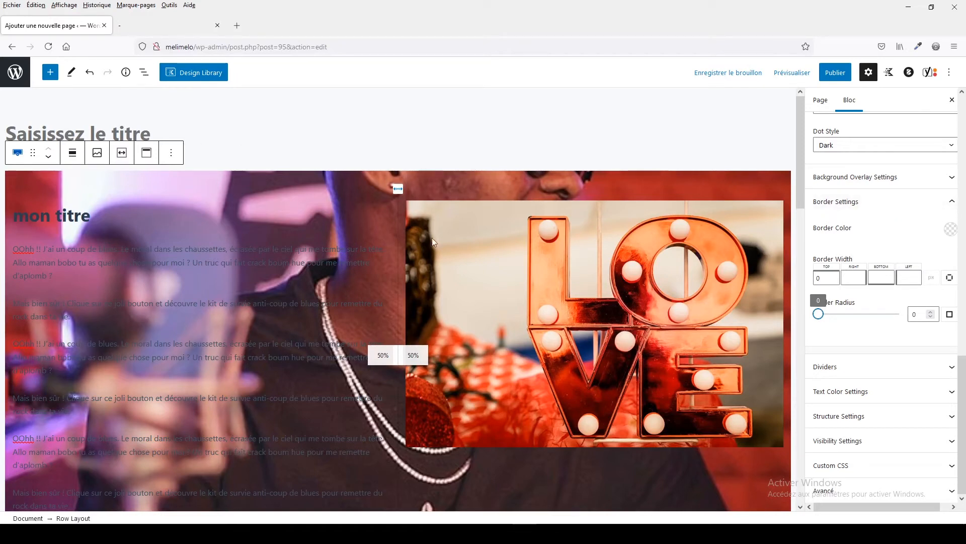
left_click(727, 73)
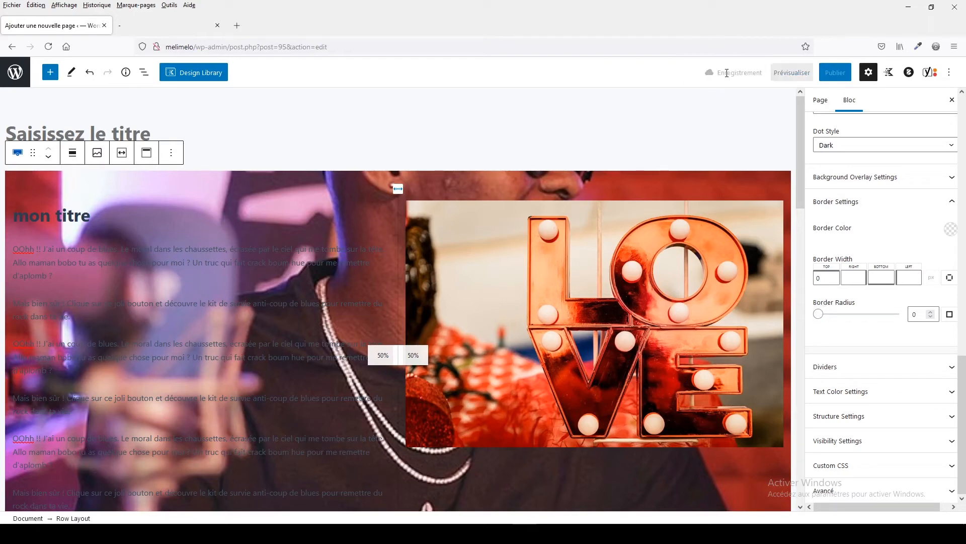
- Reload the page preview and look over the row and the text below it
left_click(159, 26)
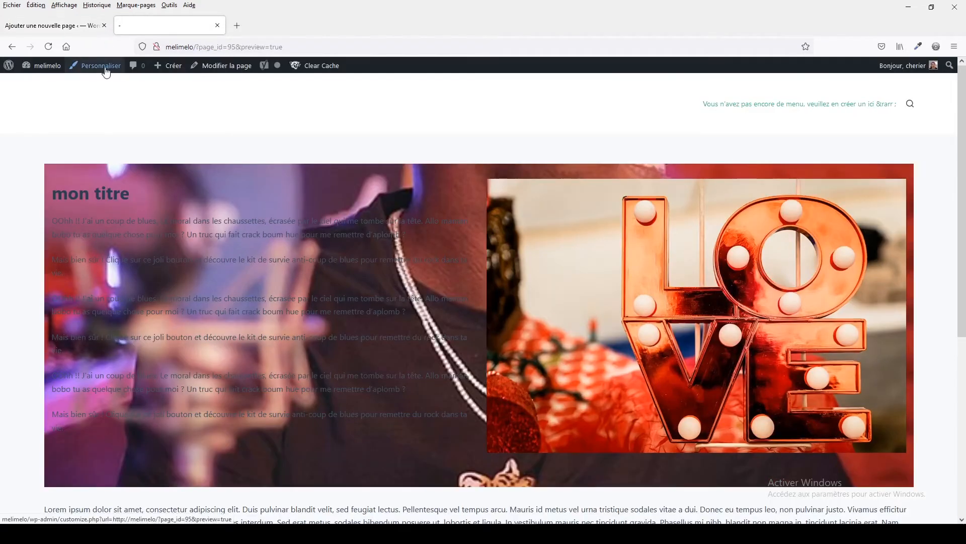
left_click(49, 46)
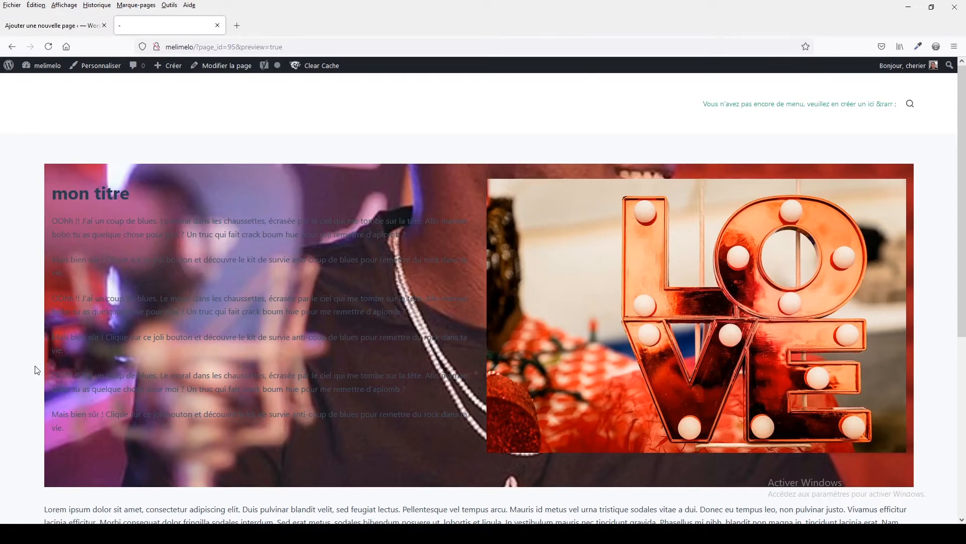
scroll(529, 426, "down", 6)
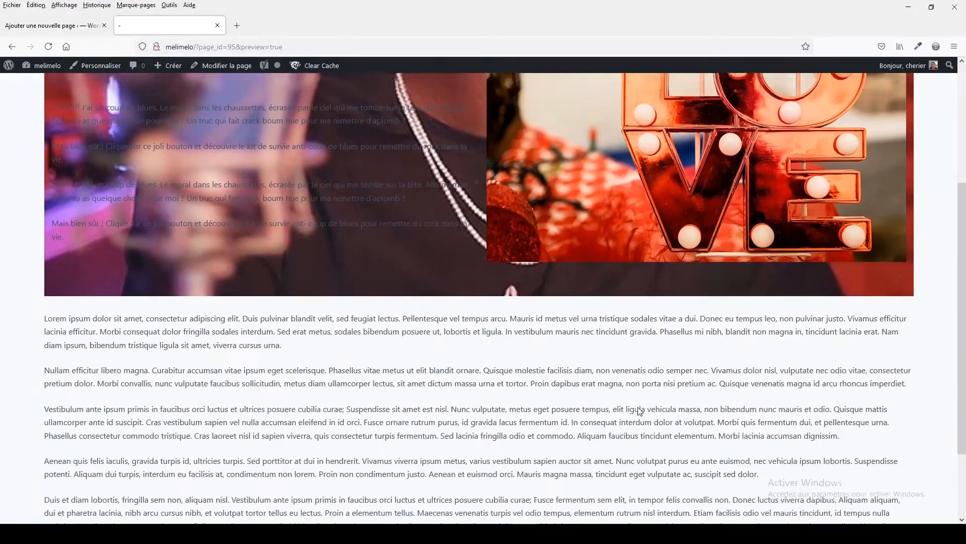
scroll(639, 405, "up", 6)
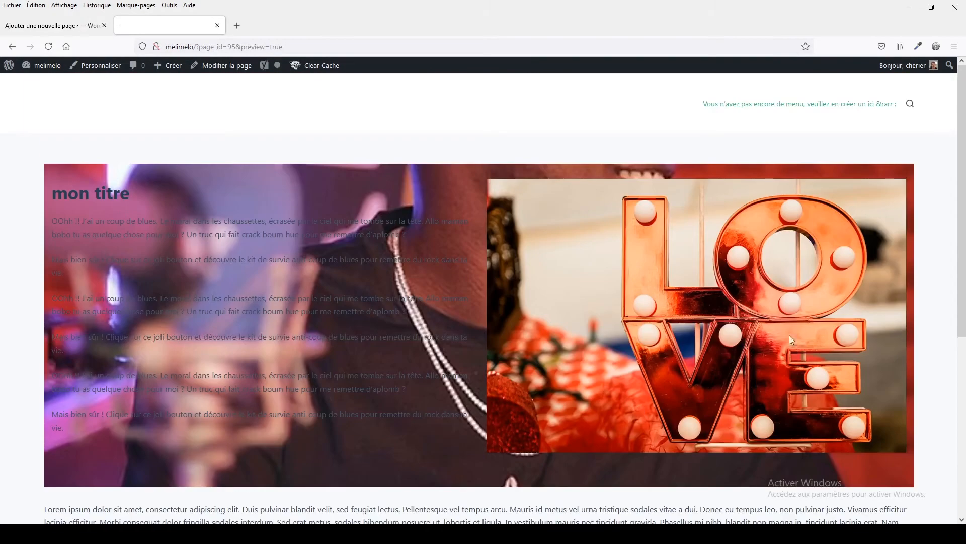
- Turn off the row's wide-width alignment, set it to full width (Pleine largeur), and save the page draft
left_click(68, 26)
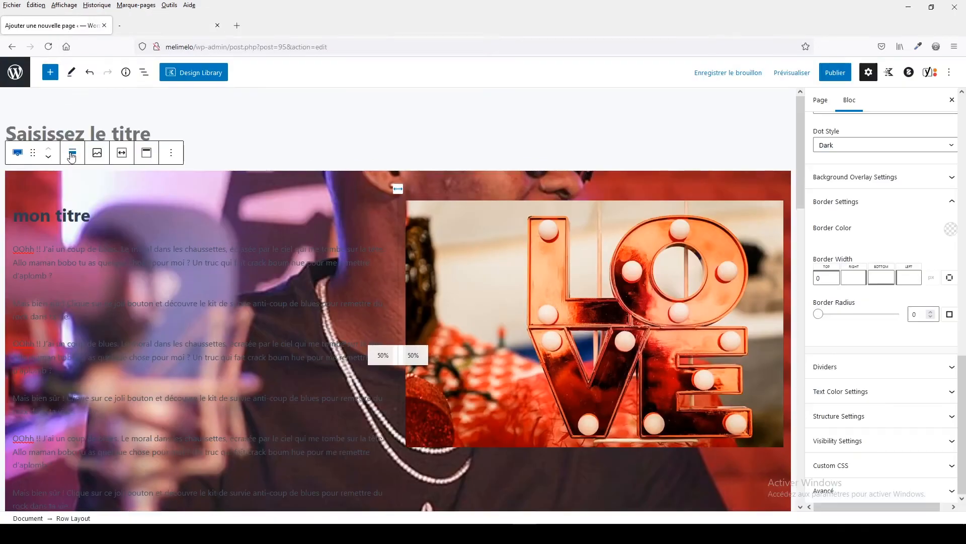
left_click(72, 155)
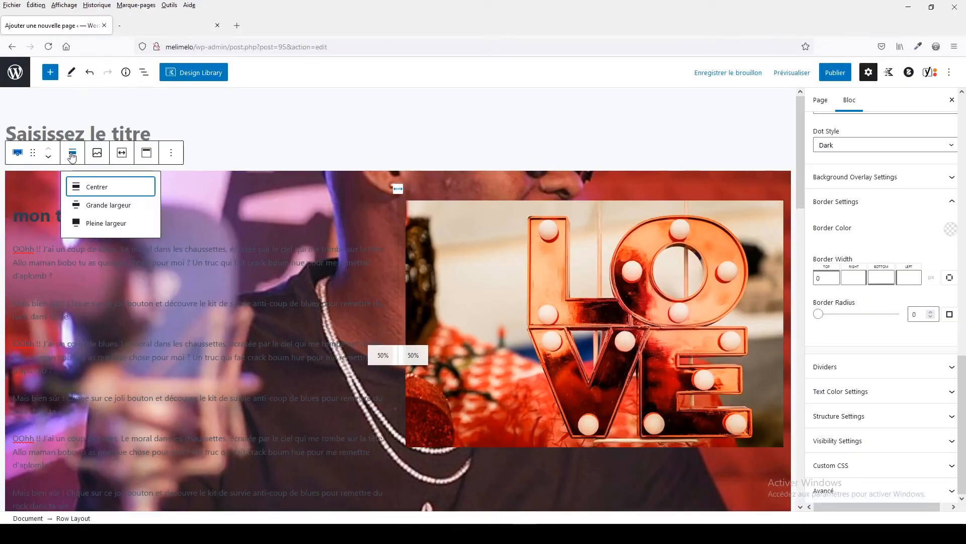
left_click(104, 210)
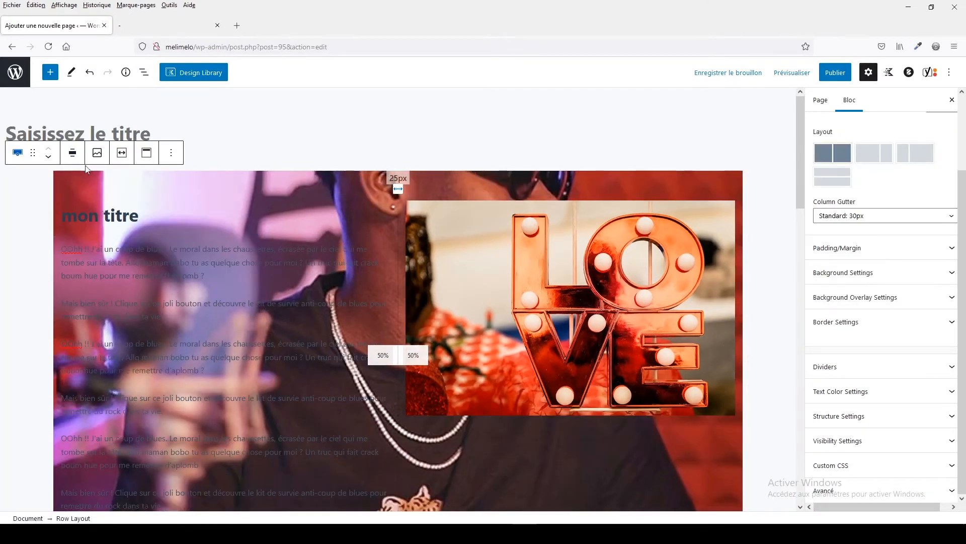
left_click(73, 152)
left_click(91, 227)
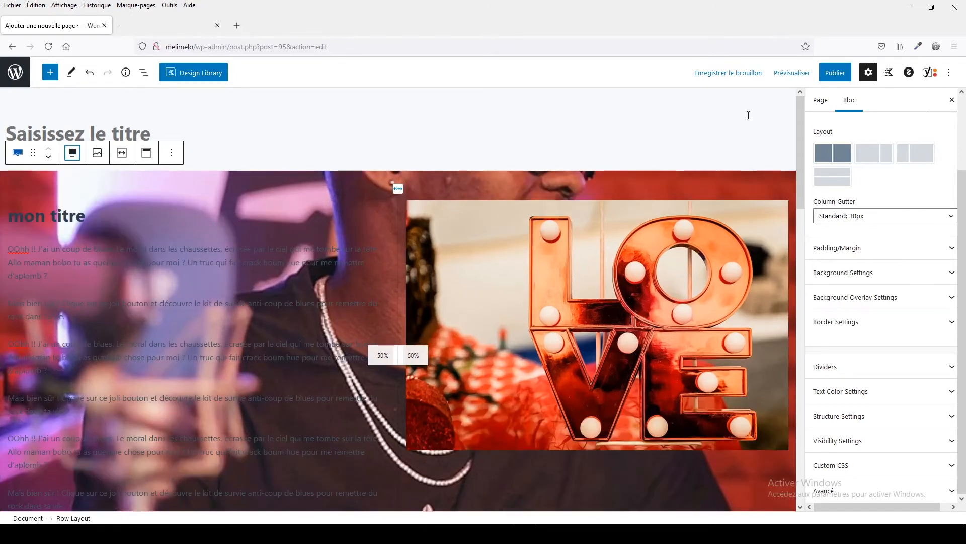
left_click(744, 72)
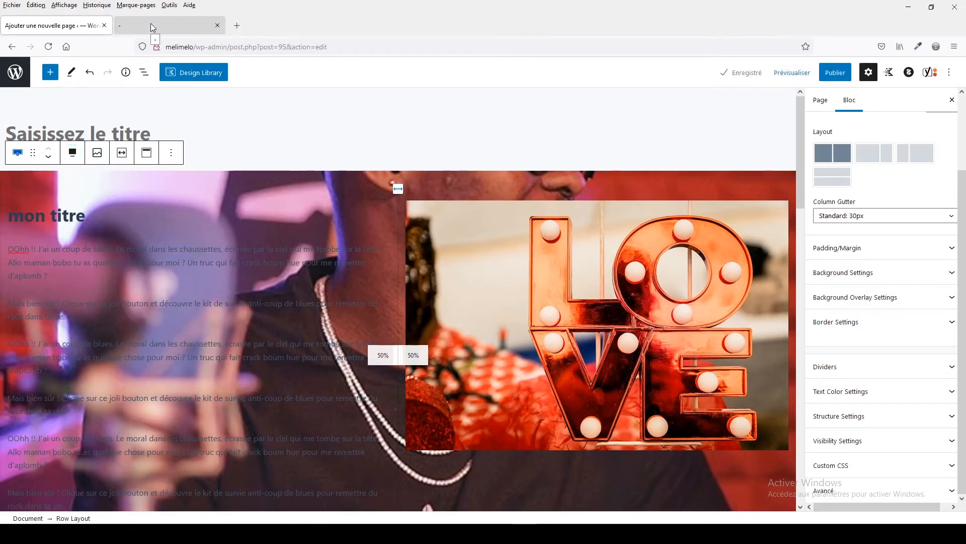
- Reload the page preview to check the full-width row, and return to the editor to look over the row there
left_click(150, 23)
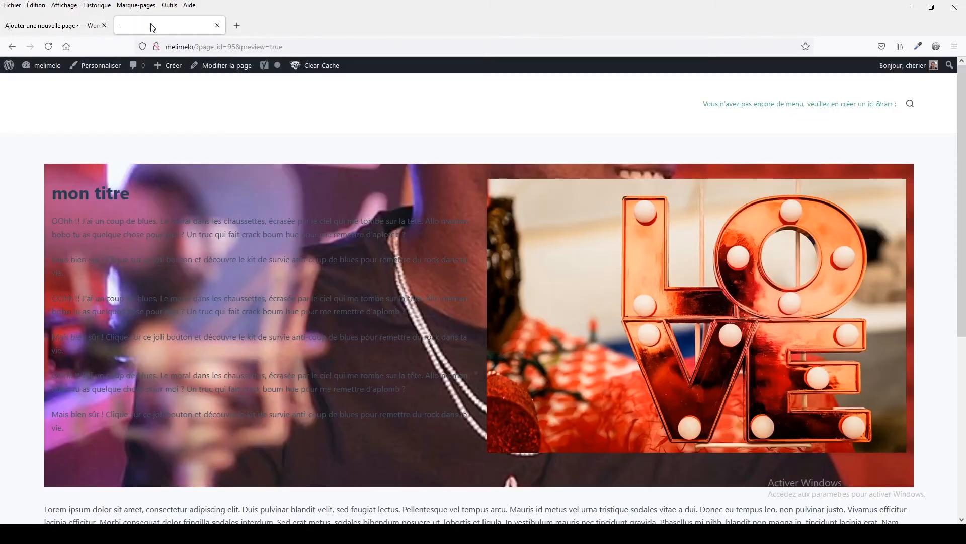
left_click(49, 47)
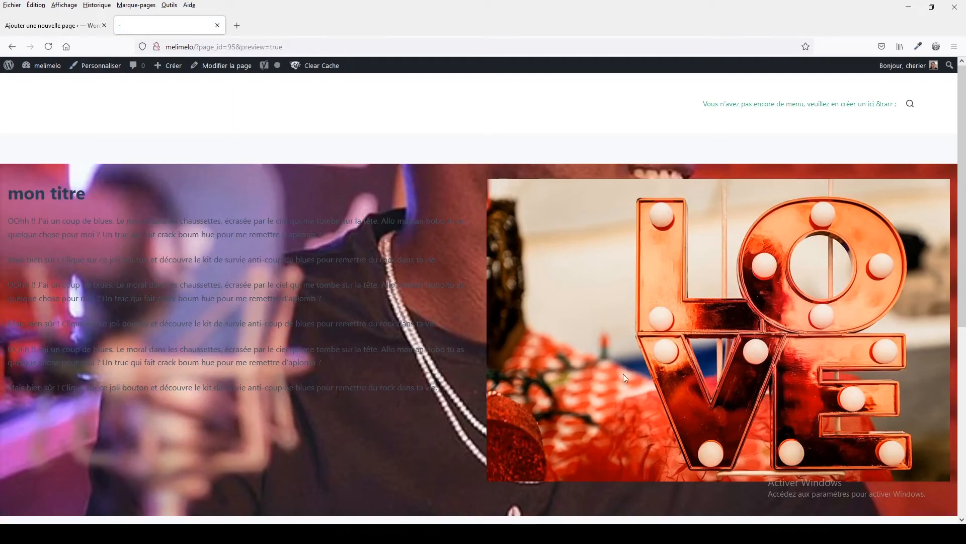
left_click(50, 26)
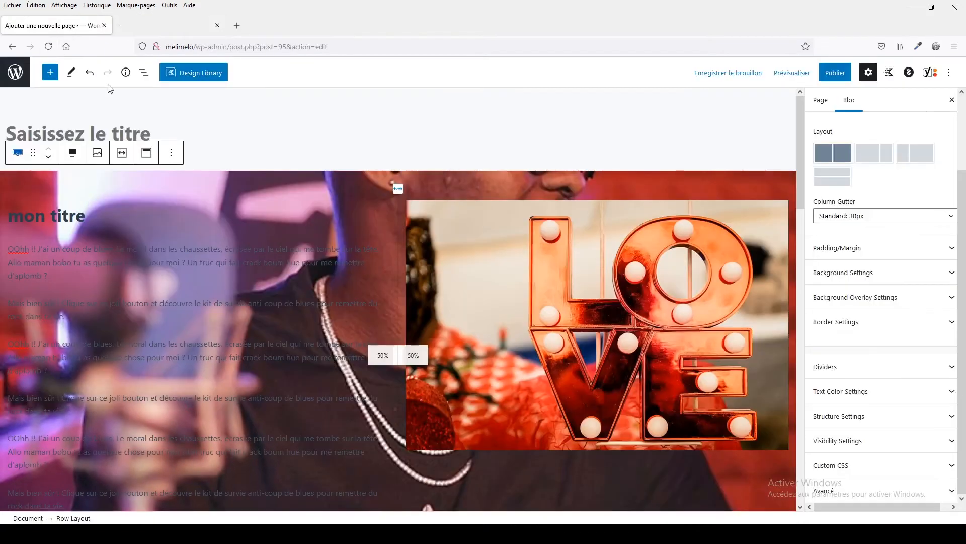
scroll(572, 386, "down", 2)
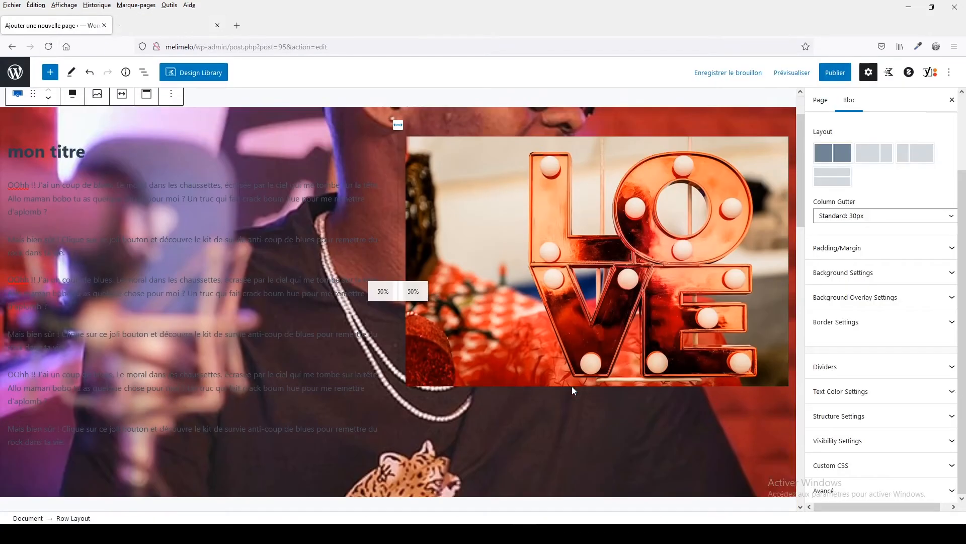
scroll(572, 385, "up", 2)
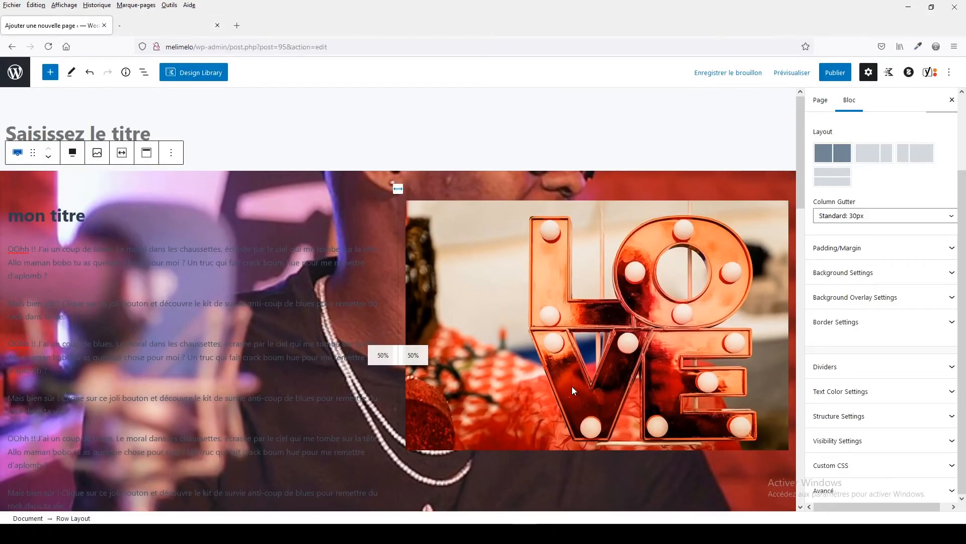
- Select the row layout block and try middle and bottom vertical alignment, settling on Align Middle
left_click(577, 323)
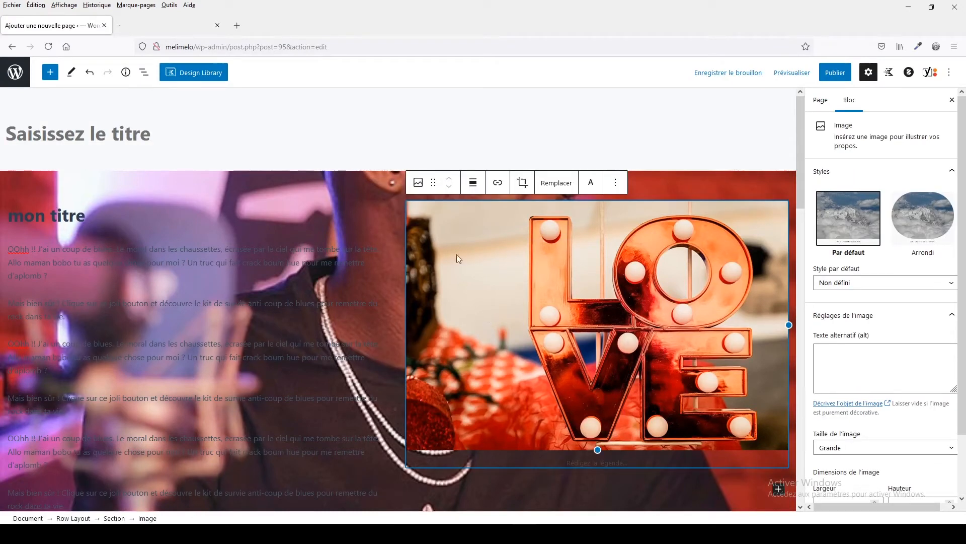
left_click(706, 188)
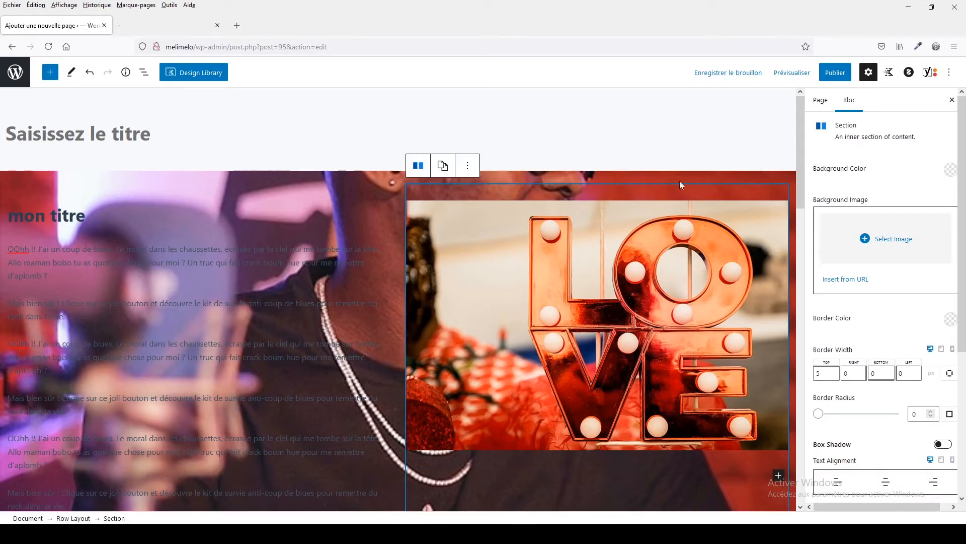
left_click(580, 174)
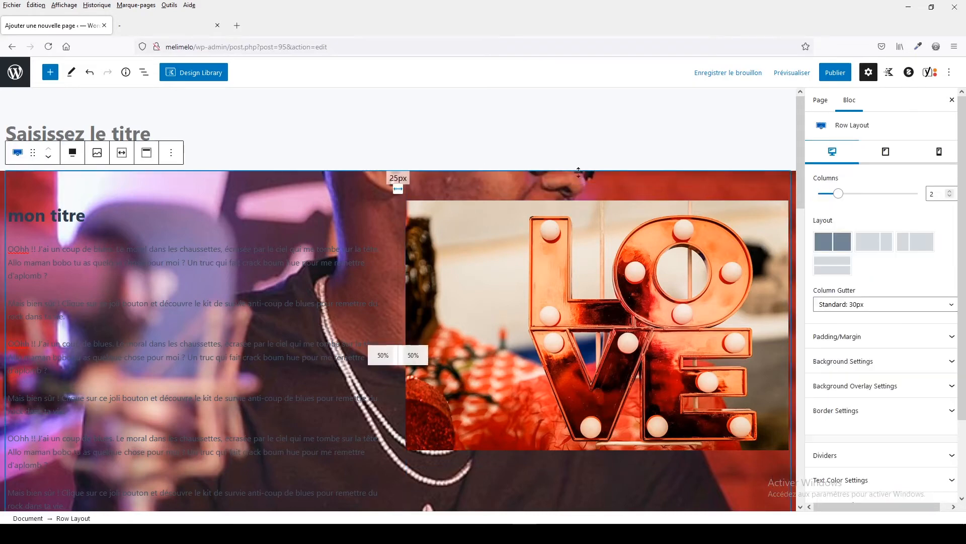
left_click(146, 153)
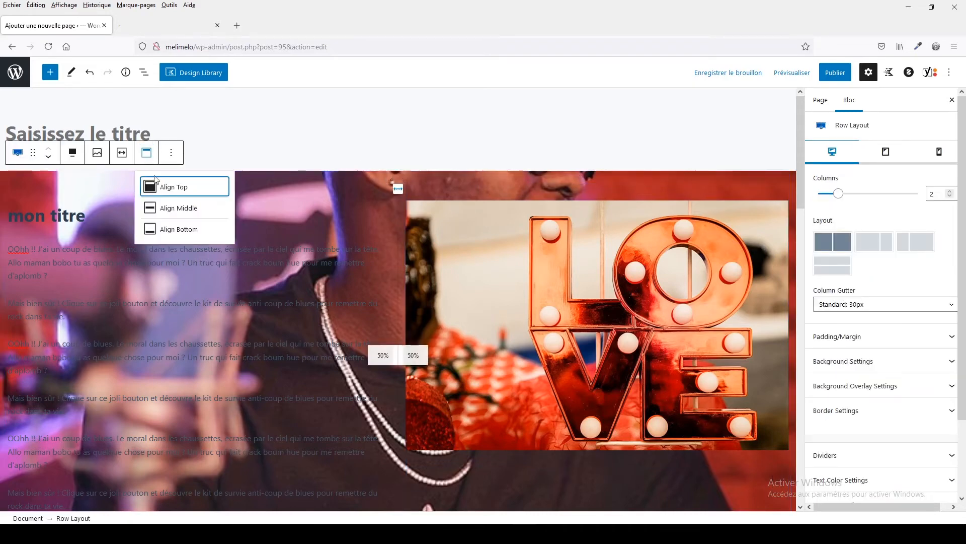
left_click(169, 214)
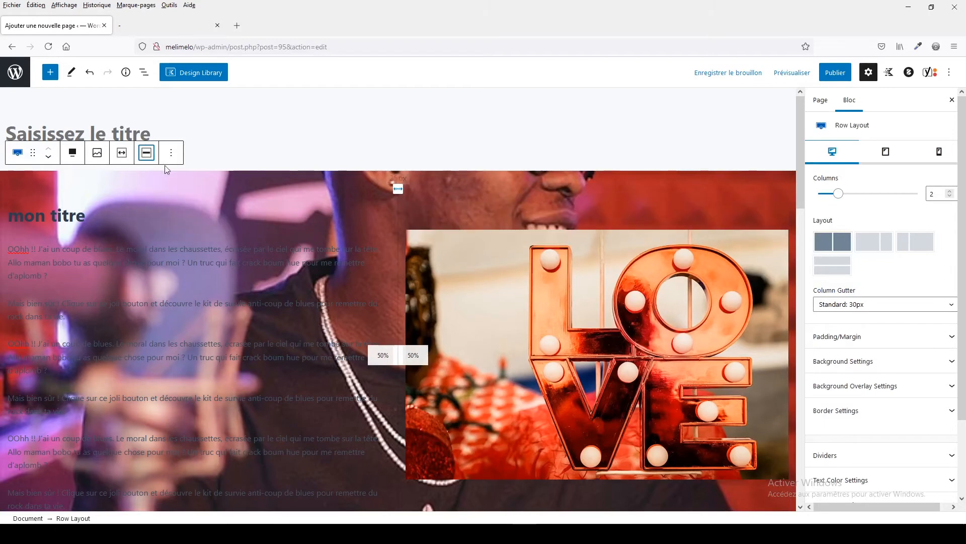
left_click(147, 153)
left_click(164, 225)
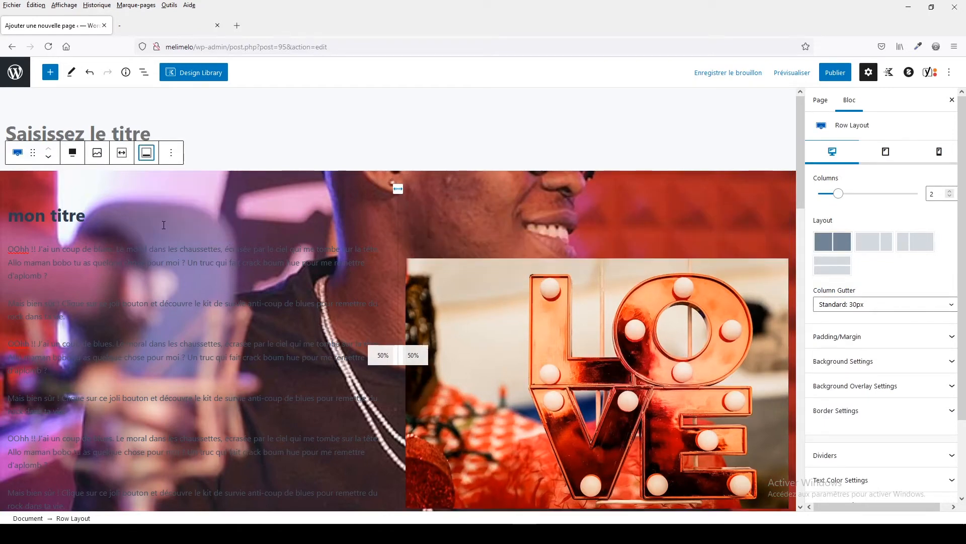
left_click(147, 153)
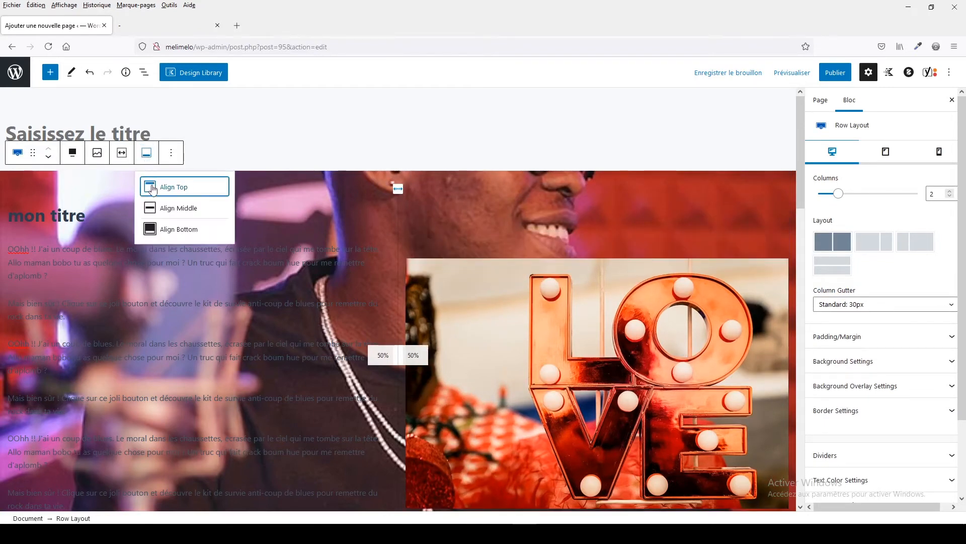
left_click(162, 204)
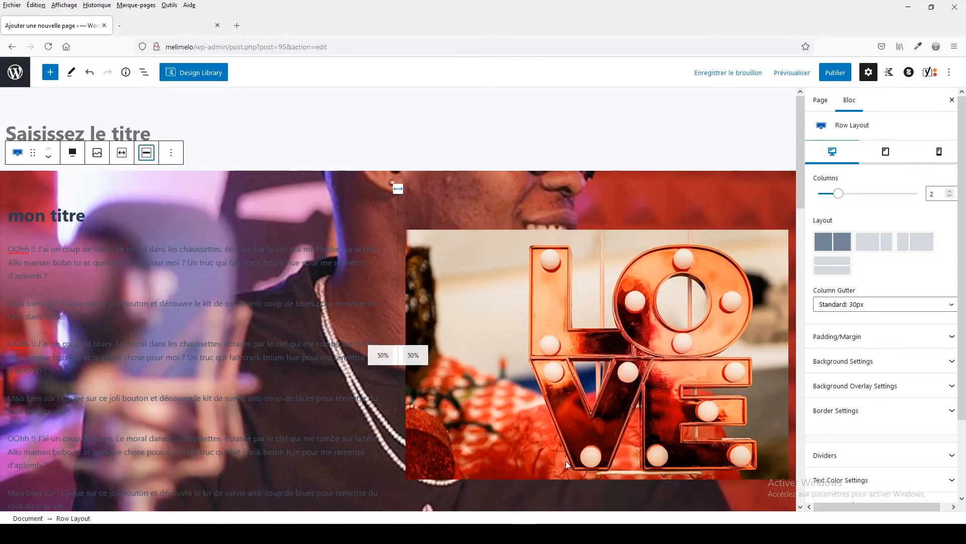
- Open the row's divider settings, browse the bottom divider shapes, and try the two layered slanted ones
scroll(579, 403, "down", 6)
scroll(592, 351, "up", 3)
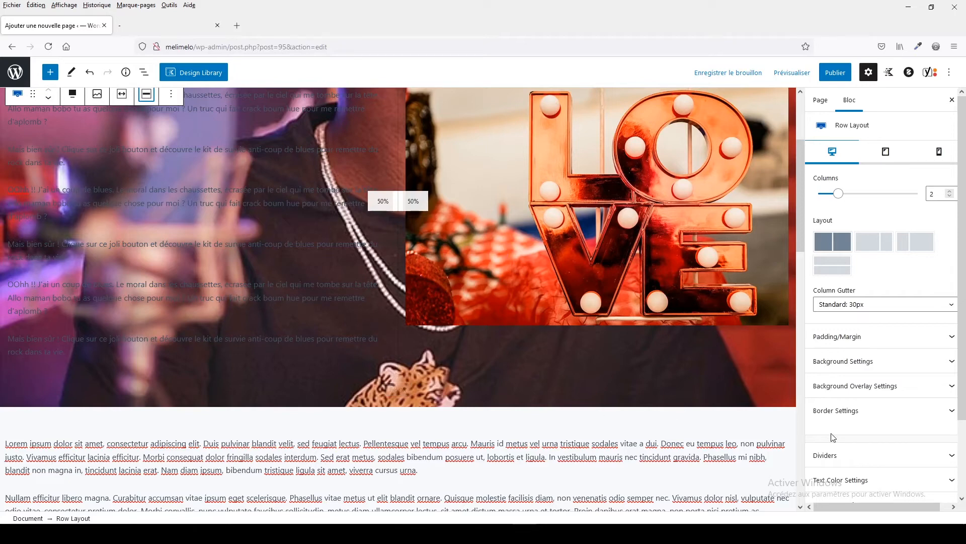
scroll(833, 437, "down", 3)
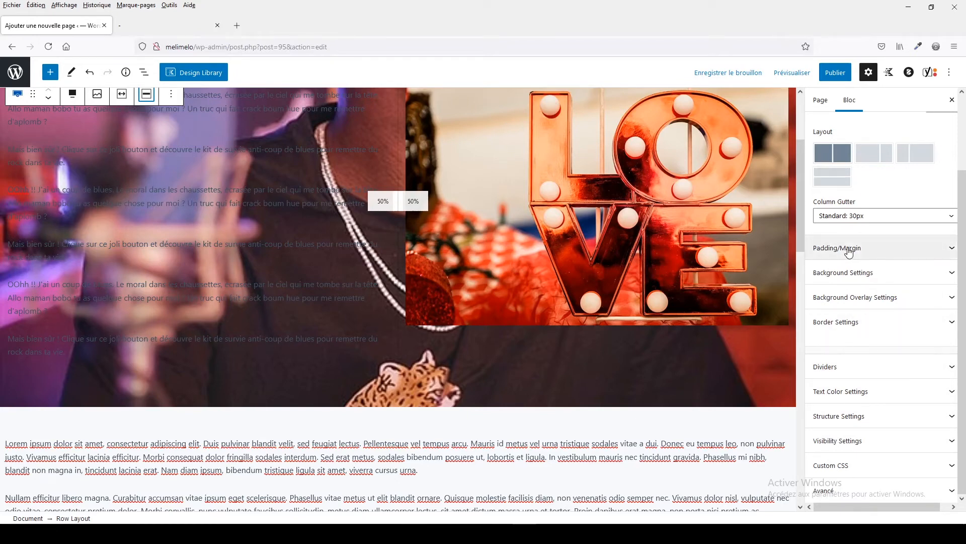
left_click(841, 373)
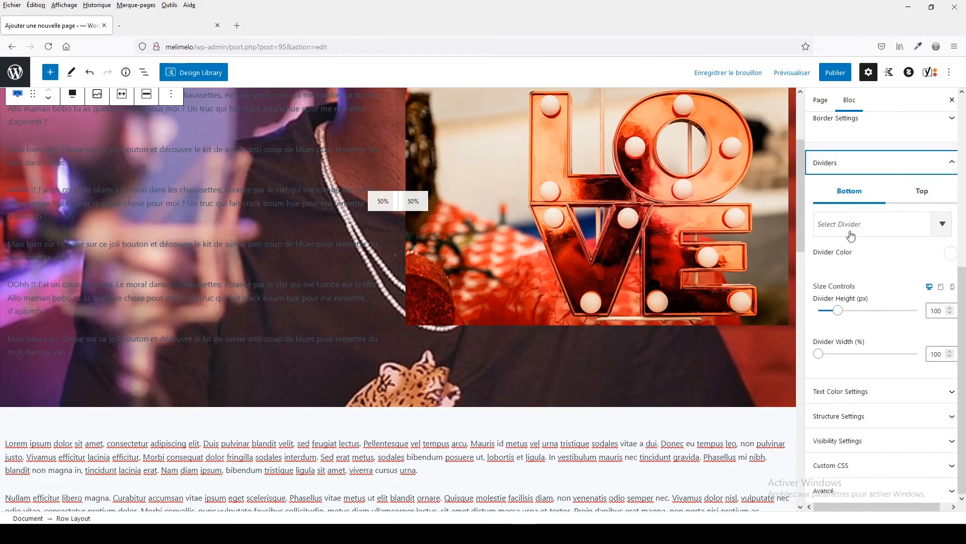
left_click(851, 234)
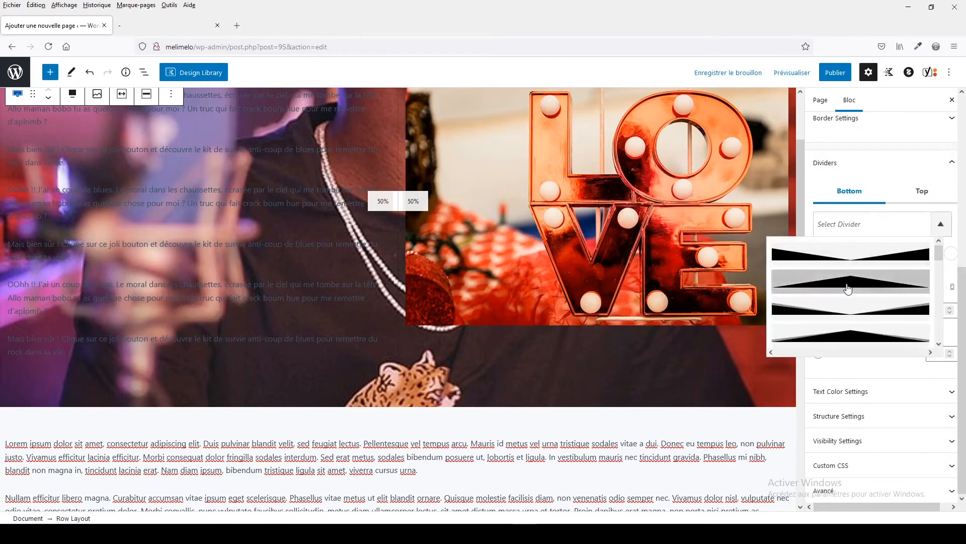
scroll(846, 302, "down", 5)
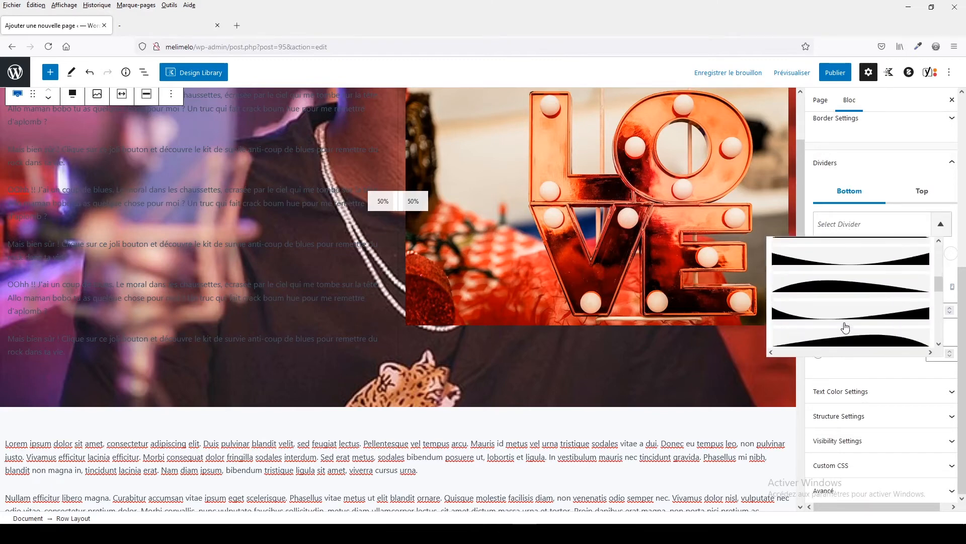
scroll(845, 328, "down", 5)
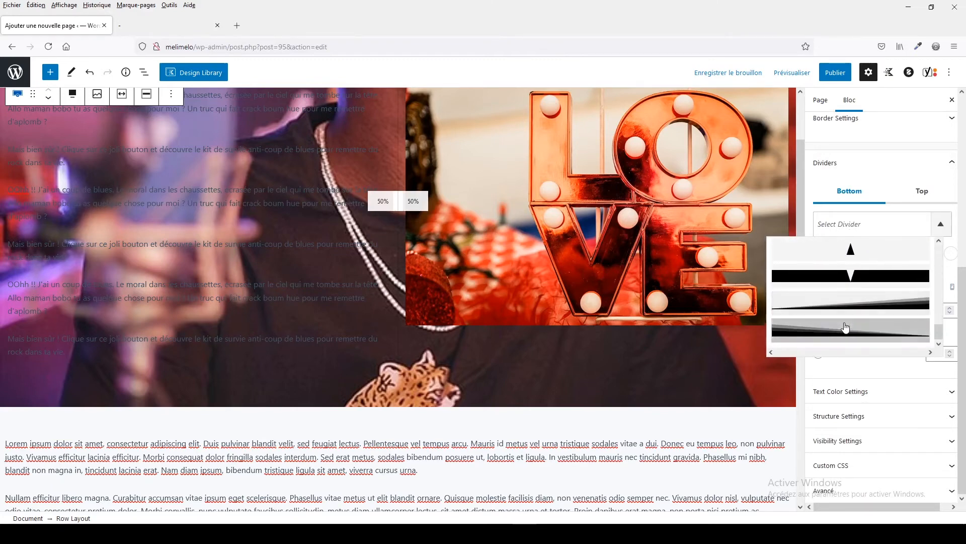
left_click(845, 327)
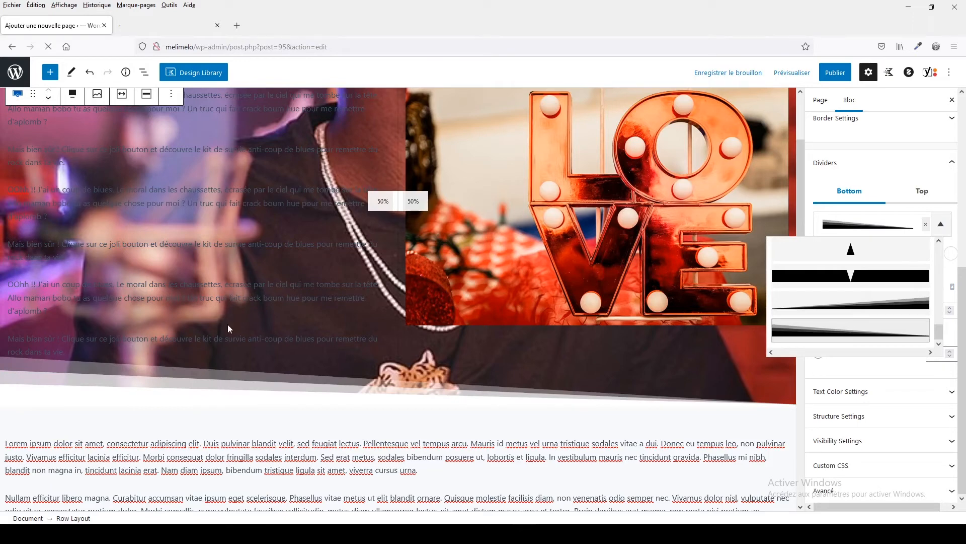
left_click(845, 302)
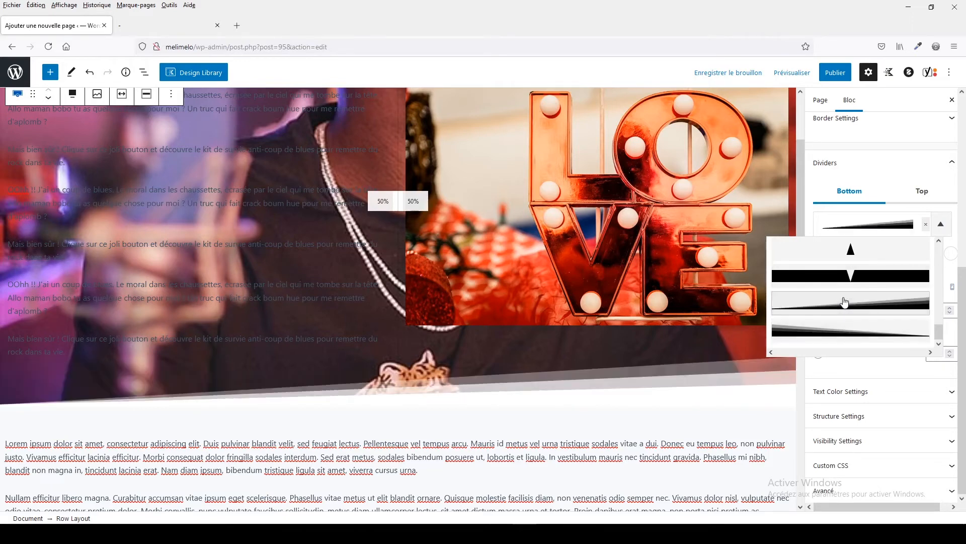
- Try the layered wave and the raised curve as bottom dividers, and settle on the asymmetrical curve that dips on the left
scroll(844, 302, "up", 4)
left_click(841, 289)
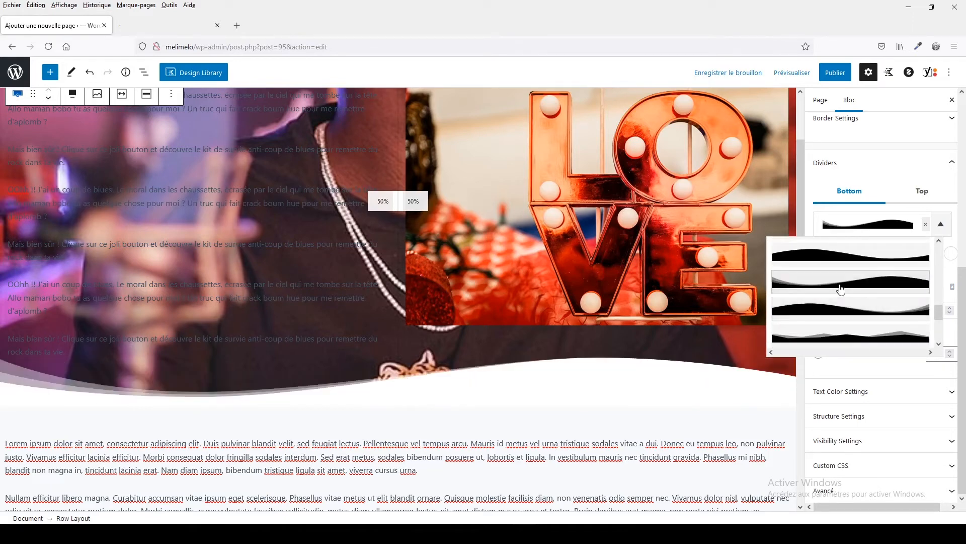
scroll(841, 289, "up", 2)
left_click(841, 288)
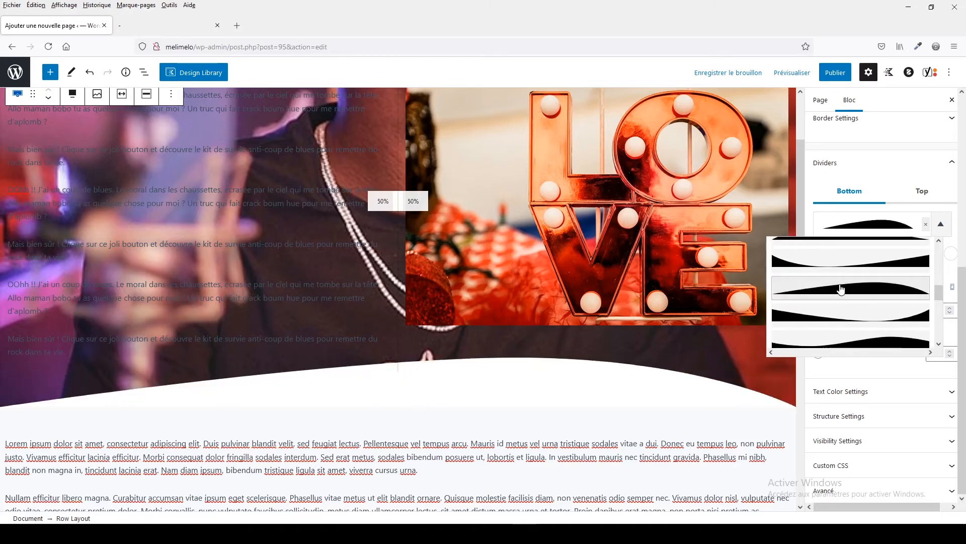
left_click(837, 274)
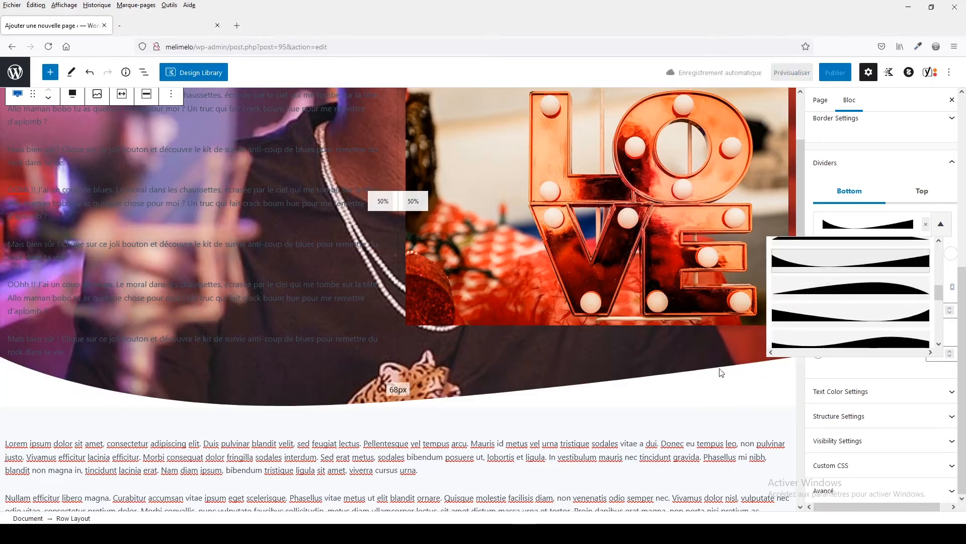
- Select the section in the row's image column and look through its border, alignment and spacing settings
left_click(540, 368)
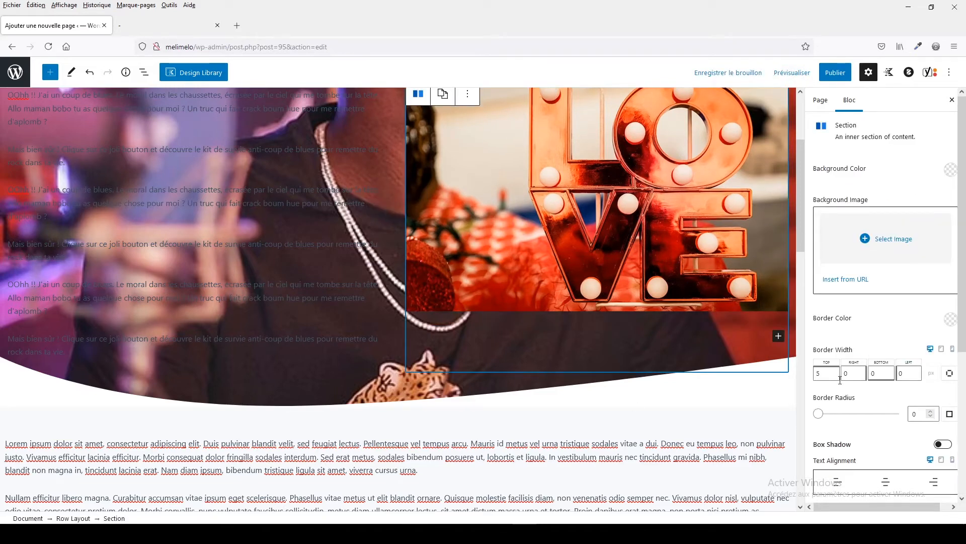
scroll(840, 380, "down", 4)
scroll(840, 379, "up", 3)
scroll(840, 378, "down", 1)
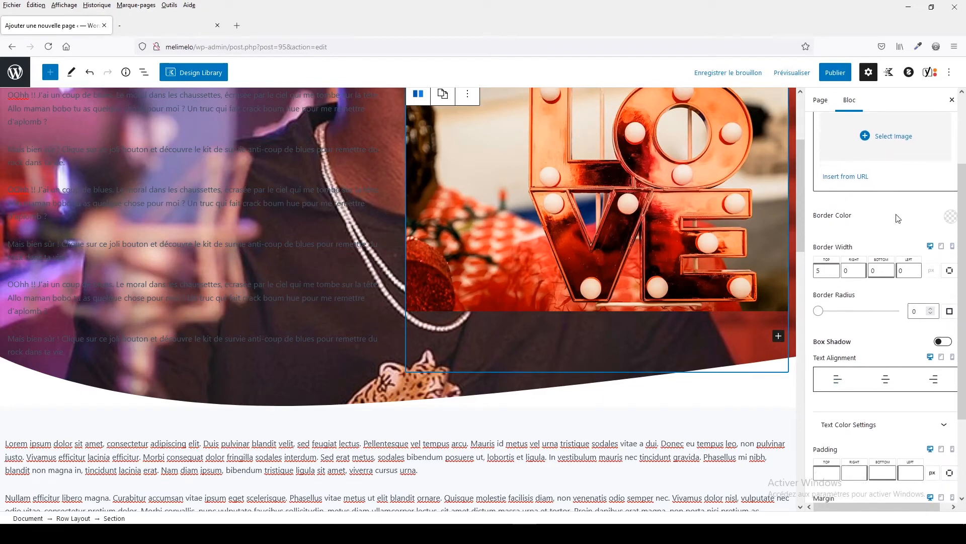
scroll(913, 308, "up", 2)
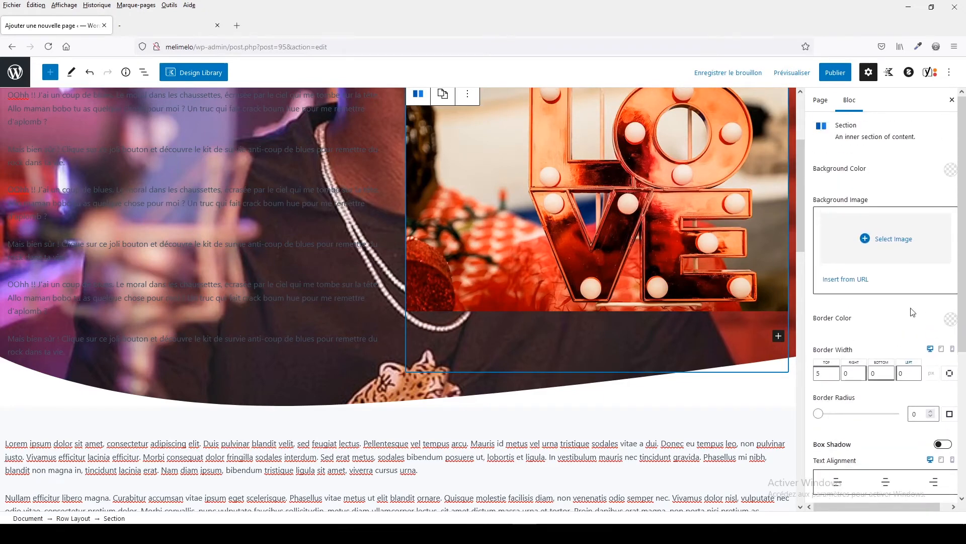
scroll(913, 312, "down", 4)
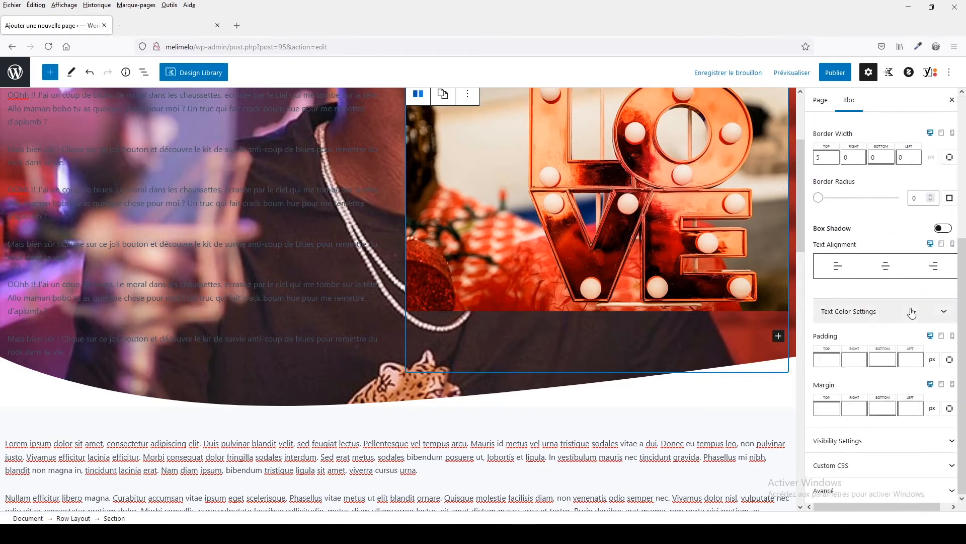
scroll(912, 313, "up", 4)
- Select the row layout block, open its divider settings and set the bottom divider's height to 241 px
left_click(375, 392)
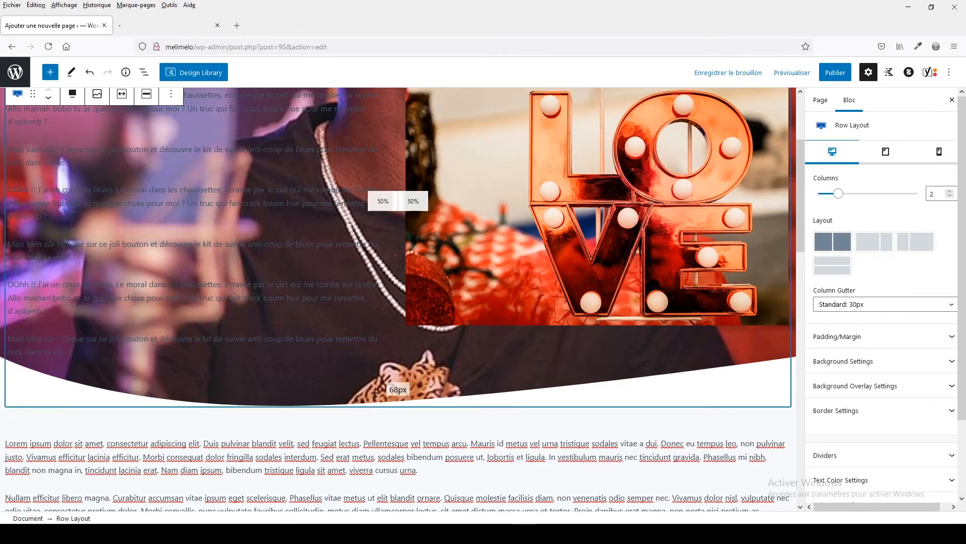
key("ctrl+shift+comma")
key("ctrl+shift+comma")
scroll(865, 446, "down", 2)
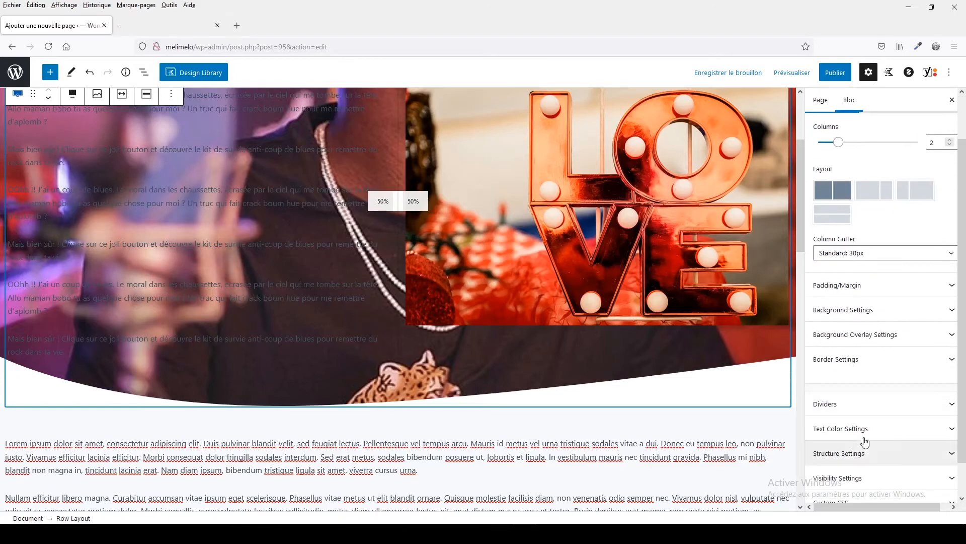
left_click(859, 409)
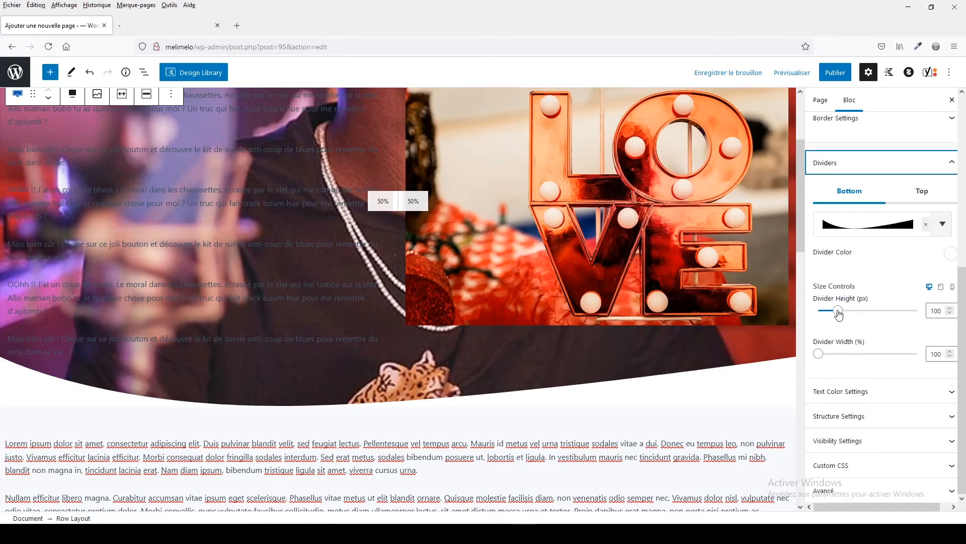
left_click_drag(838, 310, 866, 311)
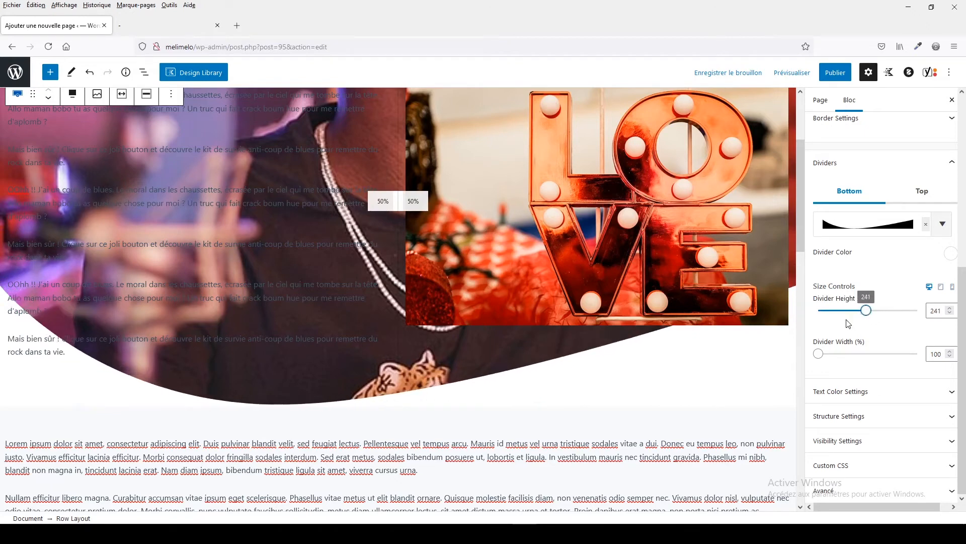
- Set the bottom divider's width to 150 % and its height to 411 px
left_click(818, 354)
left_click_drag(816, 355, 836, 369)
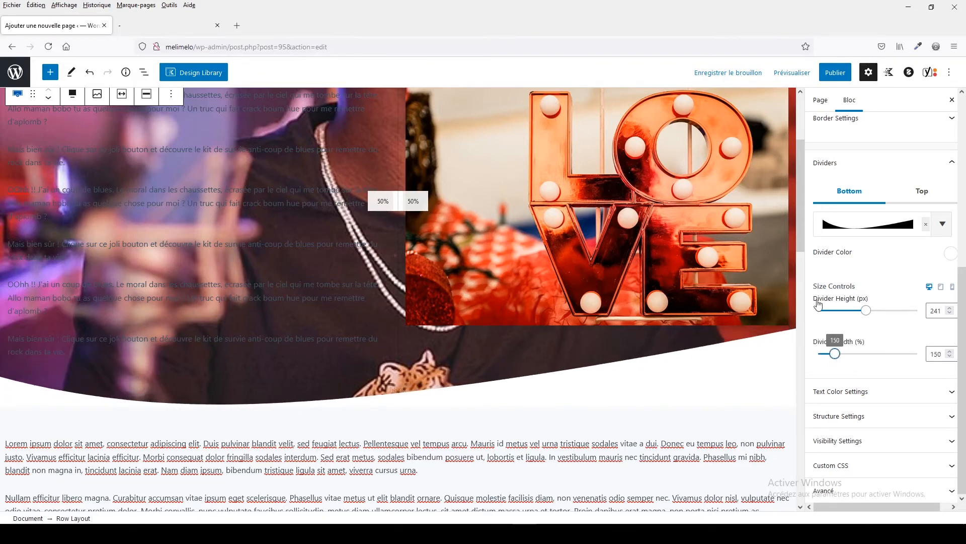
left_click_drag(864, 311, 888, 337)
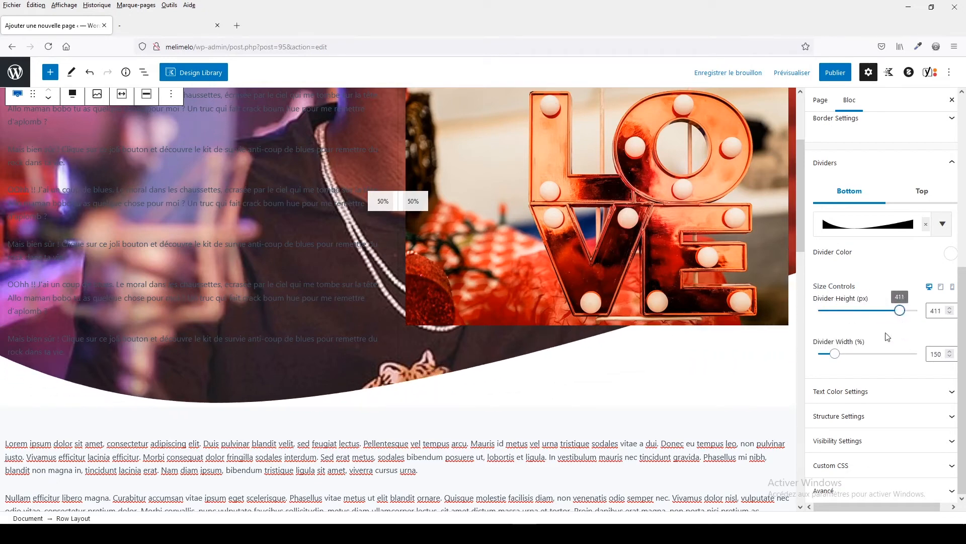
scroll(891, 313, "up", 3)
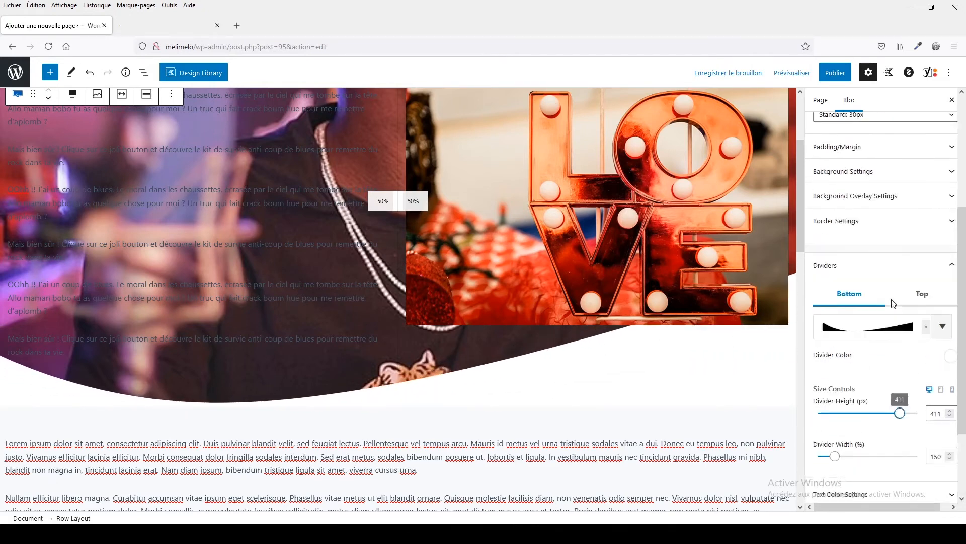
scroll(872, 330, "down", 3)
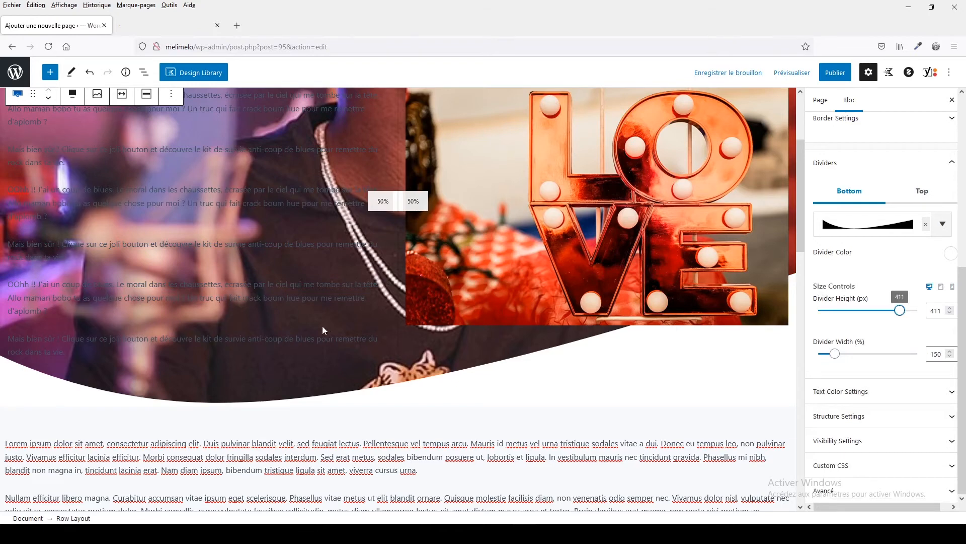
- Switch the bottom divider to the plain centred peak shape and set its width to 175 % and height to 155 px
left_click(874, 226)
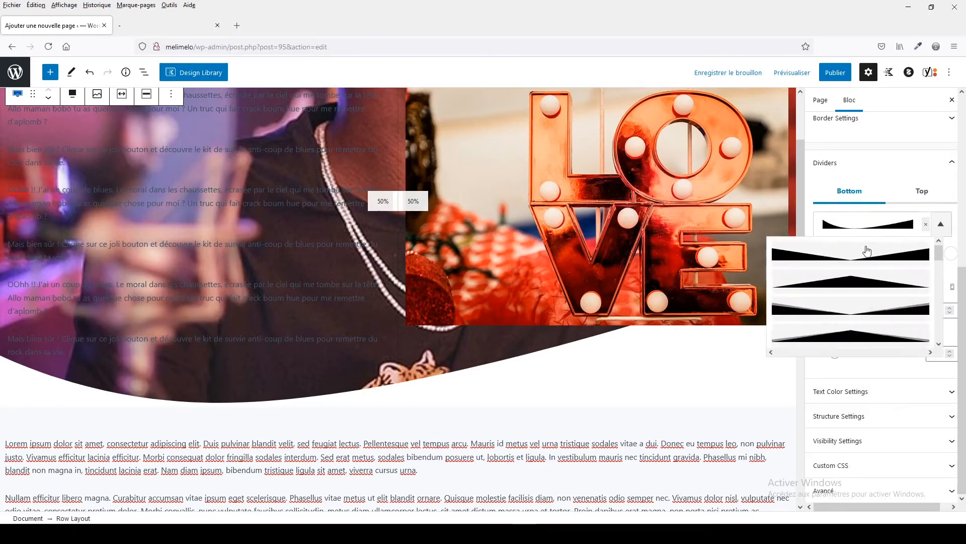
left_click(846, 280)
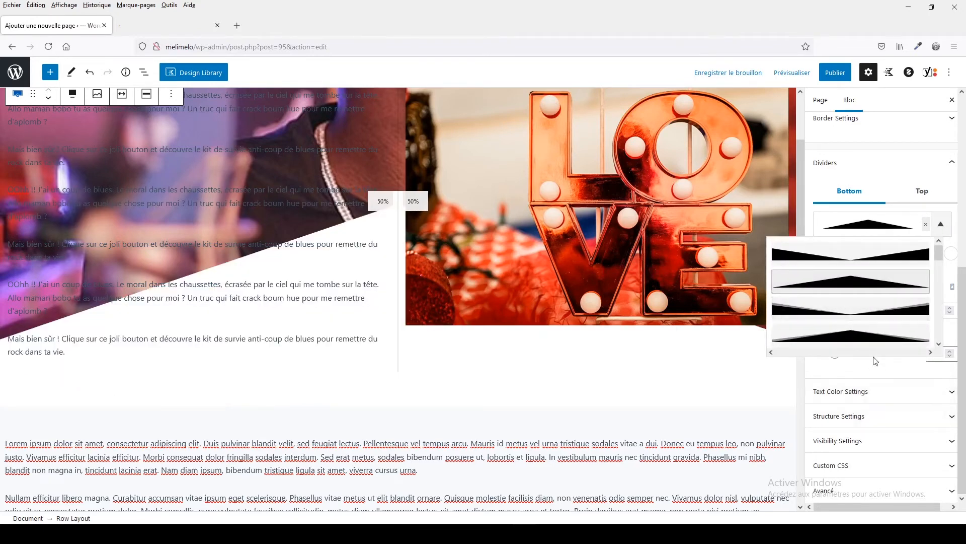
left_click(760, 380)
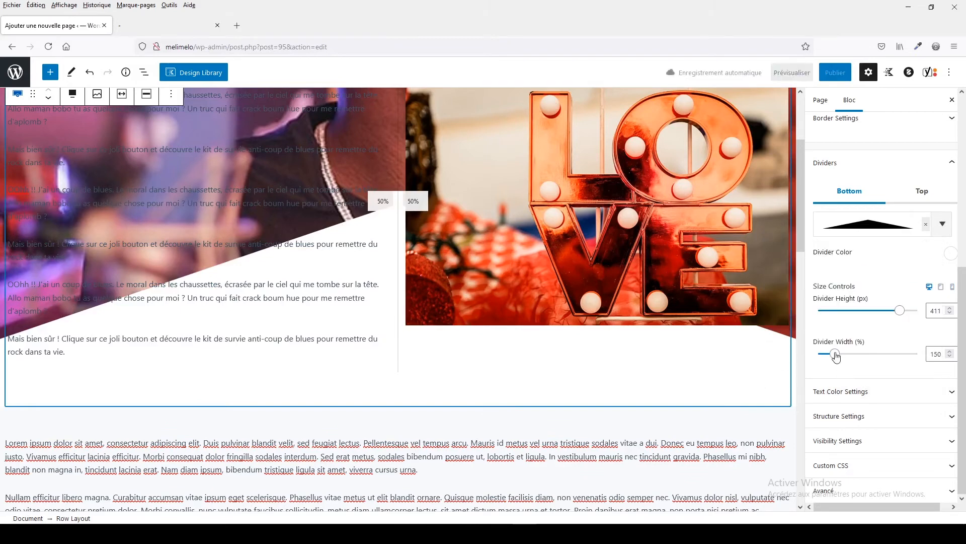
mouse_move(835, 354)
left_mouse_down()
mouse_move(886, 354)
mouse_move(838, 369)
left_mouse_up()
left_click_drag(896, 312, 853, 338)
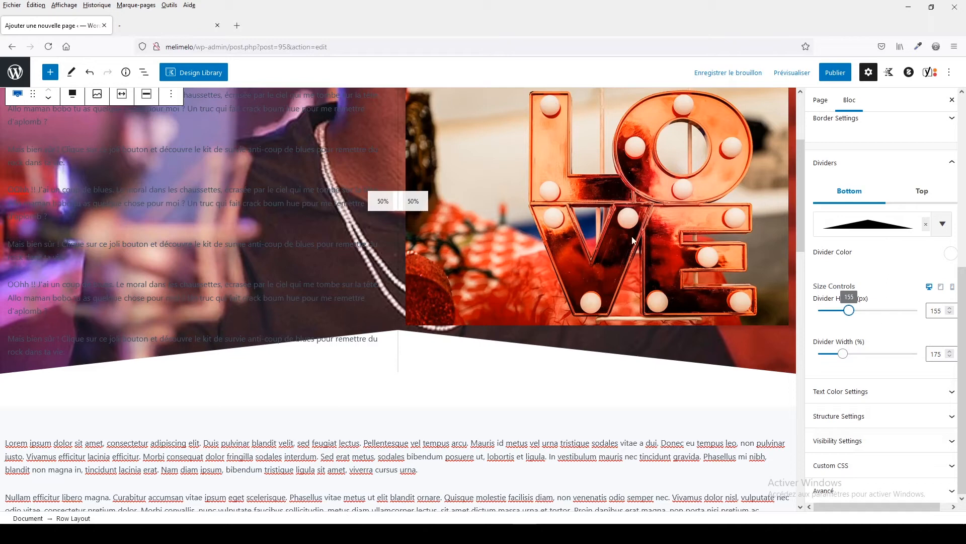
- Change the row's bottom divider to the layered jagged mountain shape
left_click(864, 229)
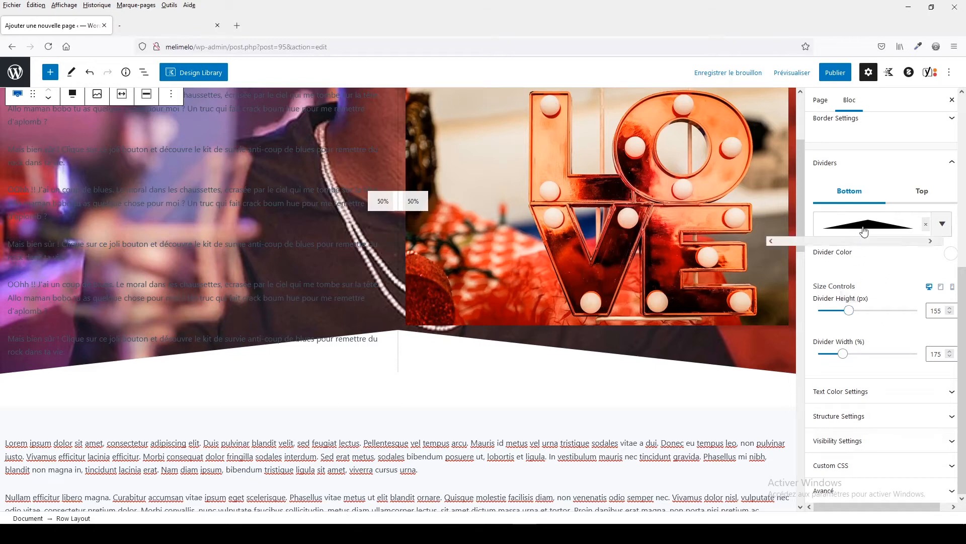
scroll(853, 299, "down", 6)
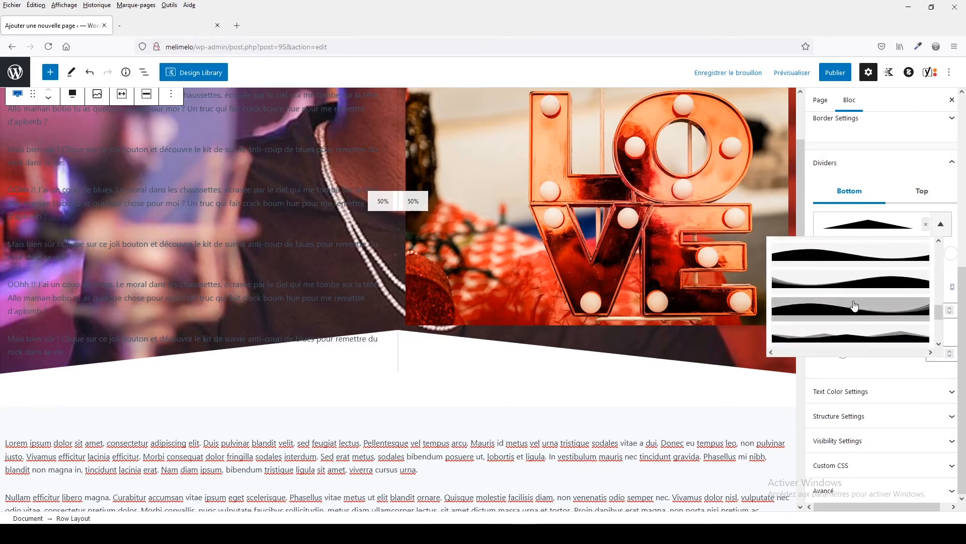
left_click(857, 335)
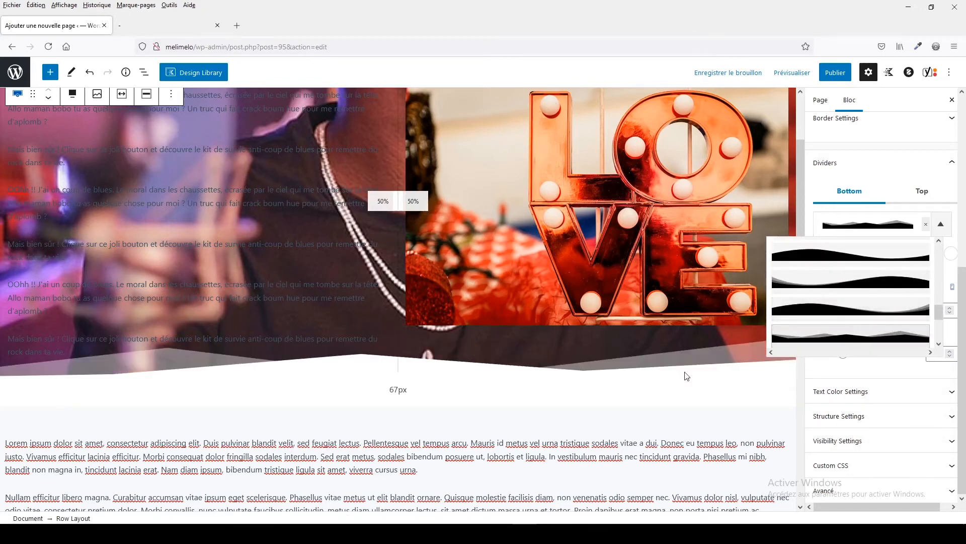
left_click(689, 282)
- Save the page draft and check the row's bottom divider in the page preview
left_click(720, 74)
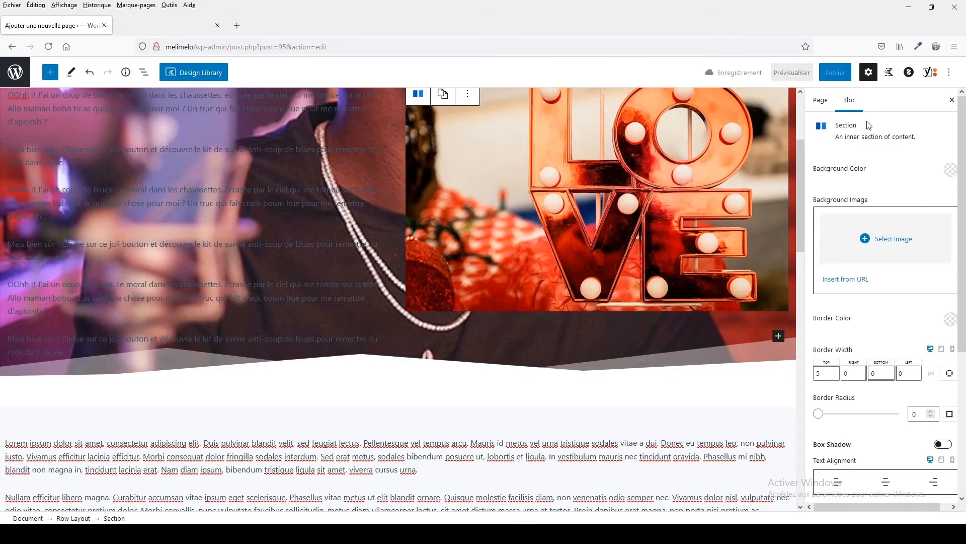
left_click(155, 27)
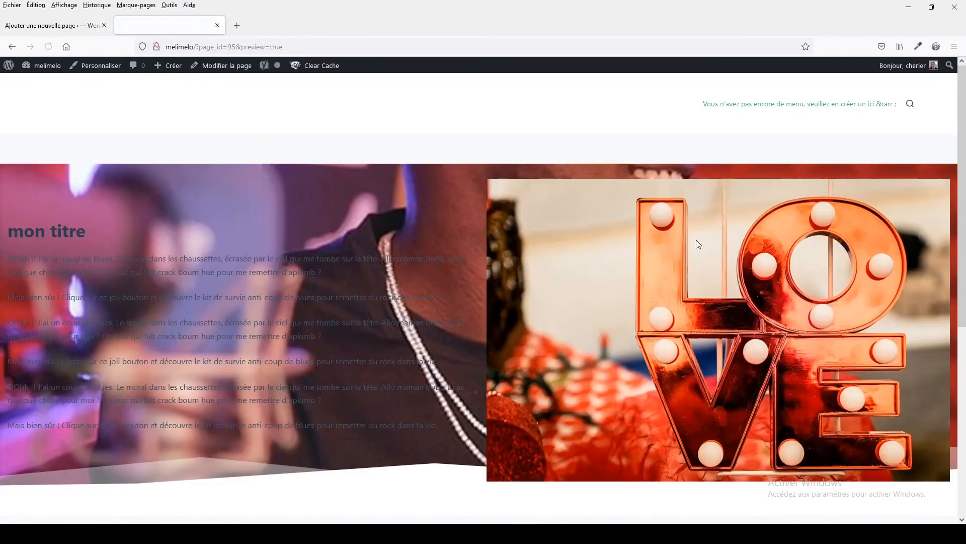
scroll(572, 395, "down", 3)
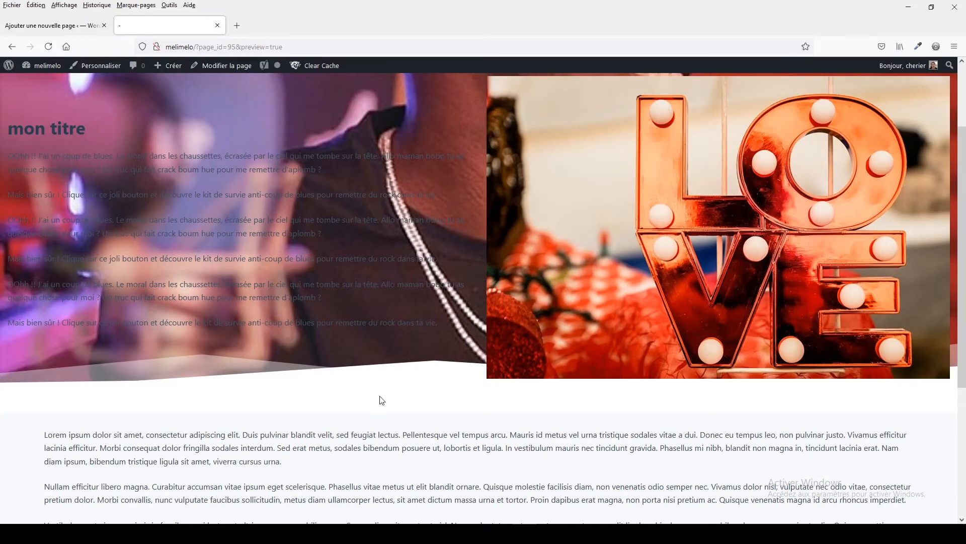
scroll(380, 396, "up", 3)
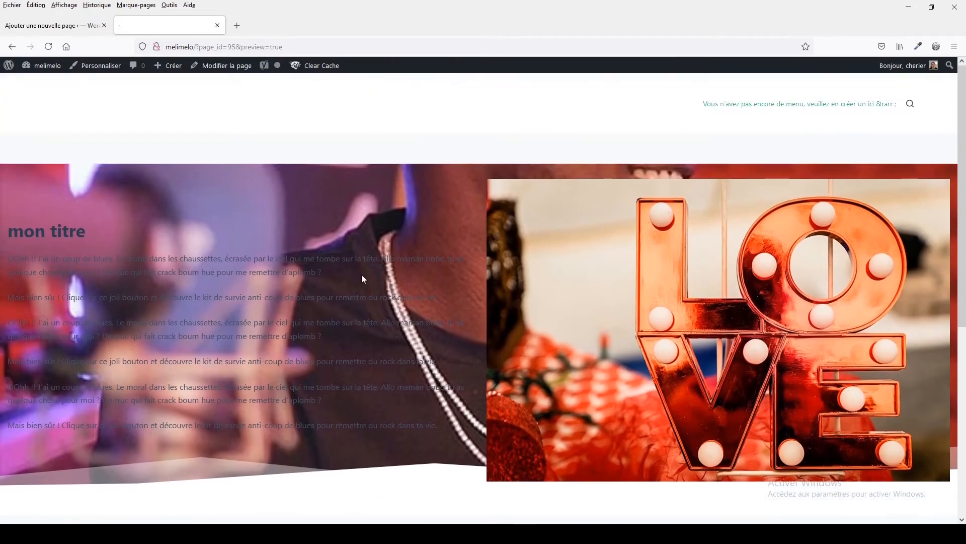
- Return to the page editor, select the row layout block and extend its bottom padding to 505 px
left_click(52, 29)
scroll(417, 414, "down", 5)
scroll(384, 255, "up", 2)
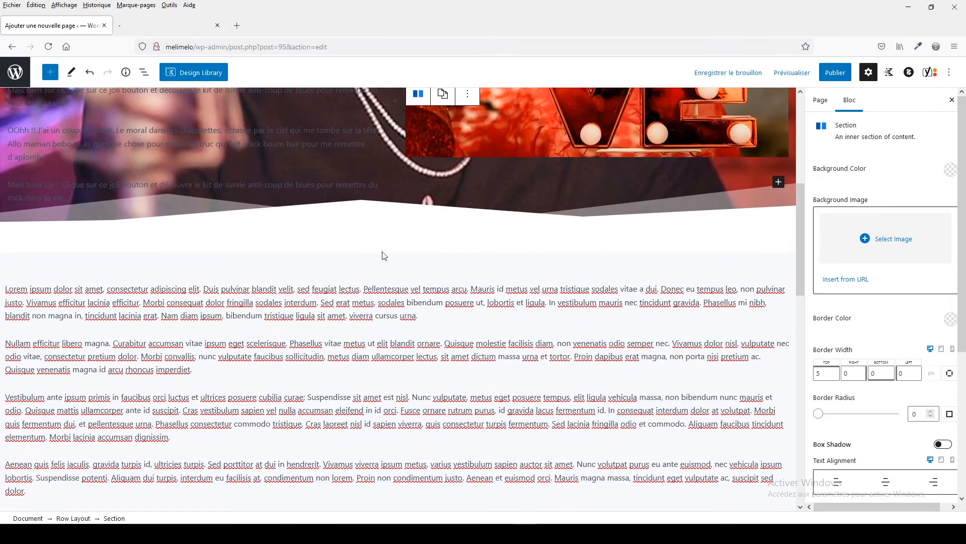
left_click(364, 195)
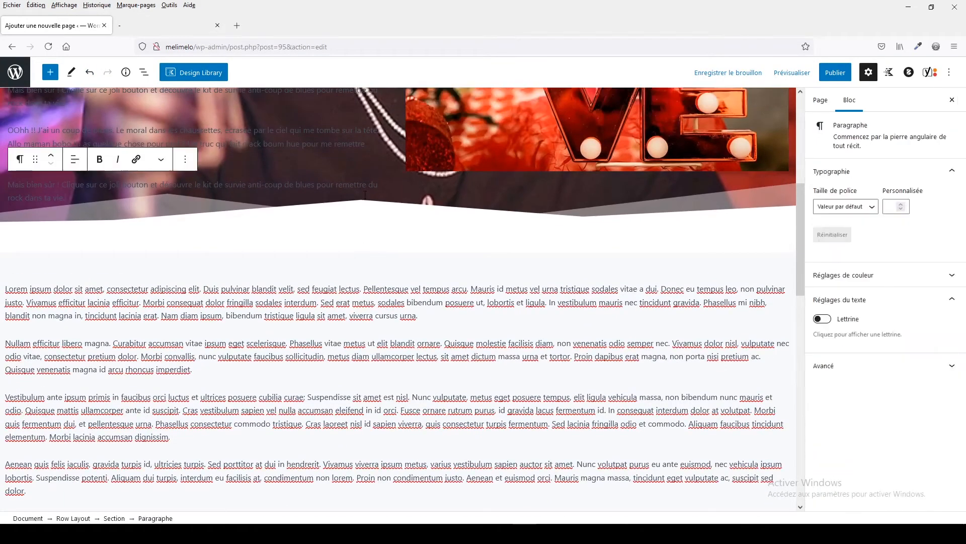
left_click(288, 238)
left_click_drag(376, 251, 380, 472)
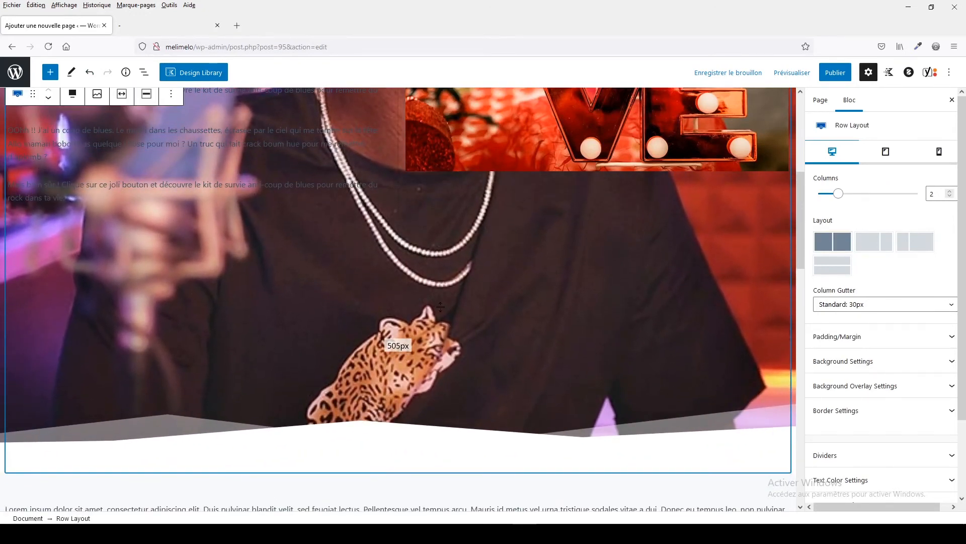
- Open the row's text color settings and structure settings to view their options
scroll(846, 415, "down", 3)
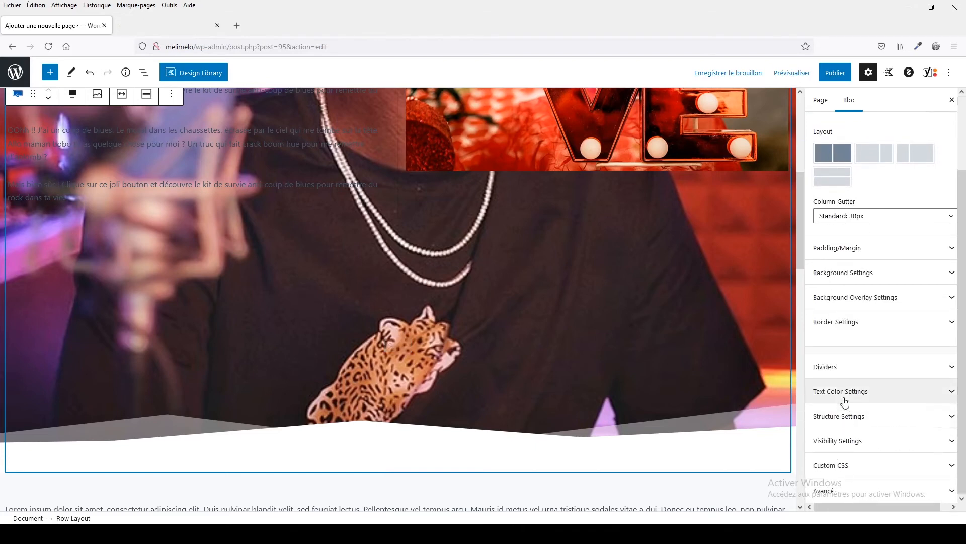
left_click(845, 401)
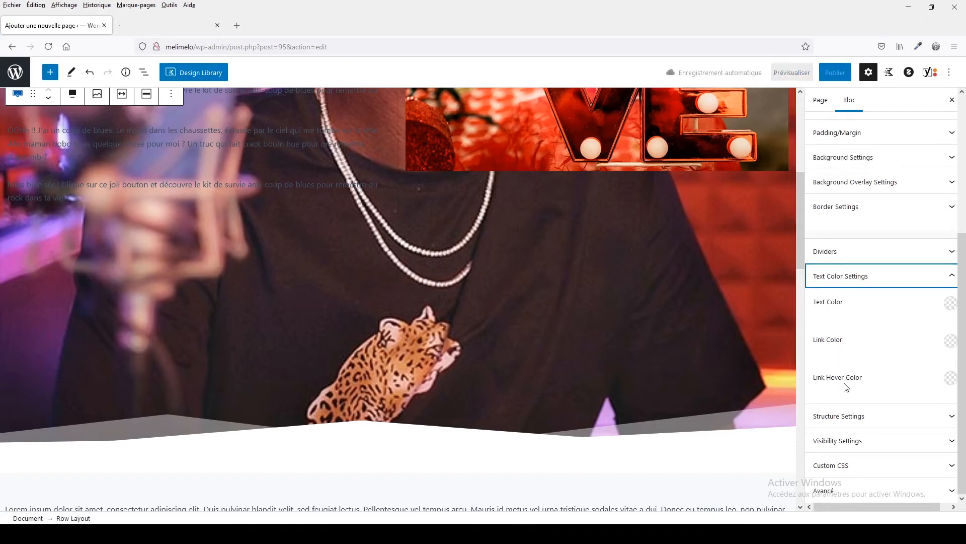
left_click(867, 425)
scroll(868, 426, "down", 3)
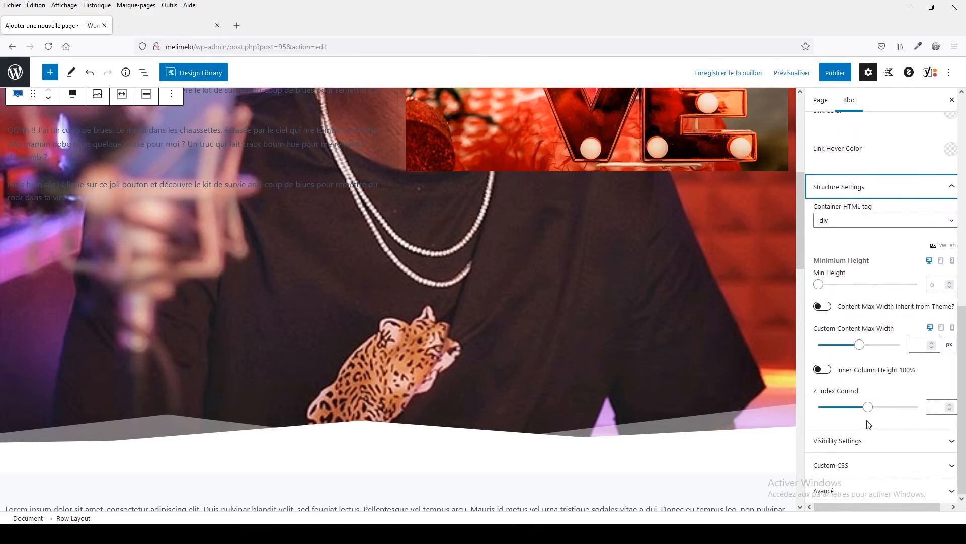
- Examine the container HTML tag choices for the row, from div and header to footer, leaving div selected
left_click(835, 221)
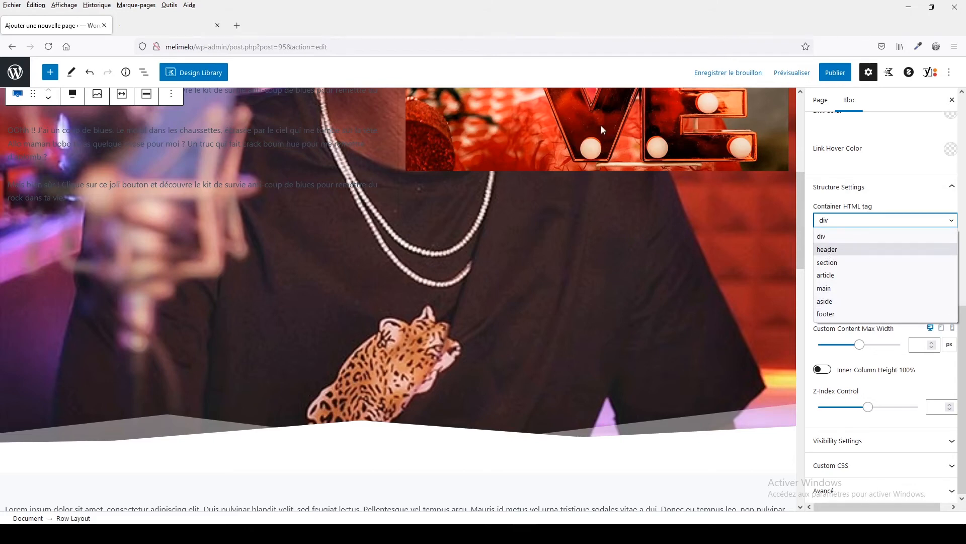
scroll(601, 125, "up", 2)
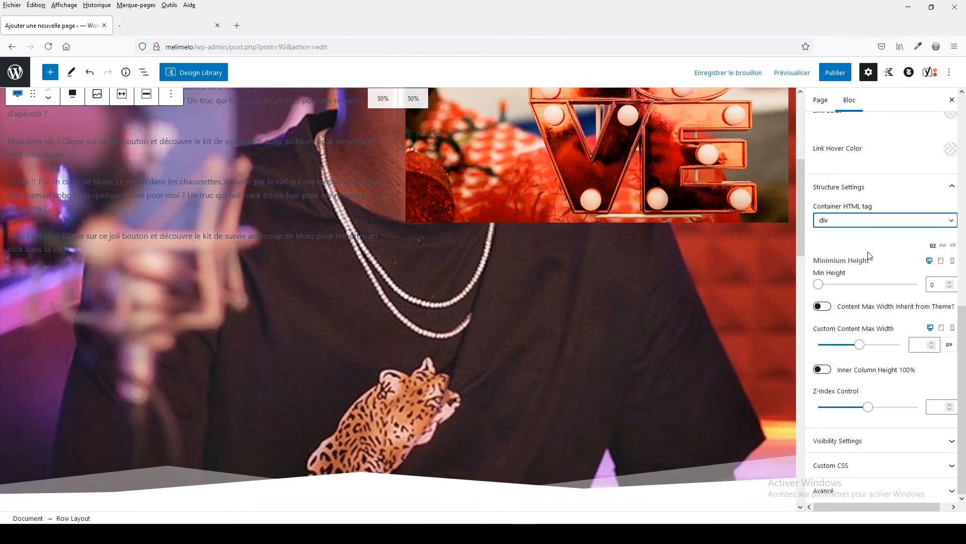
left_click(852, 222)
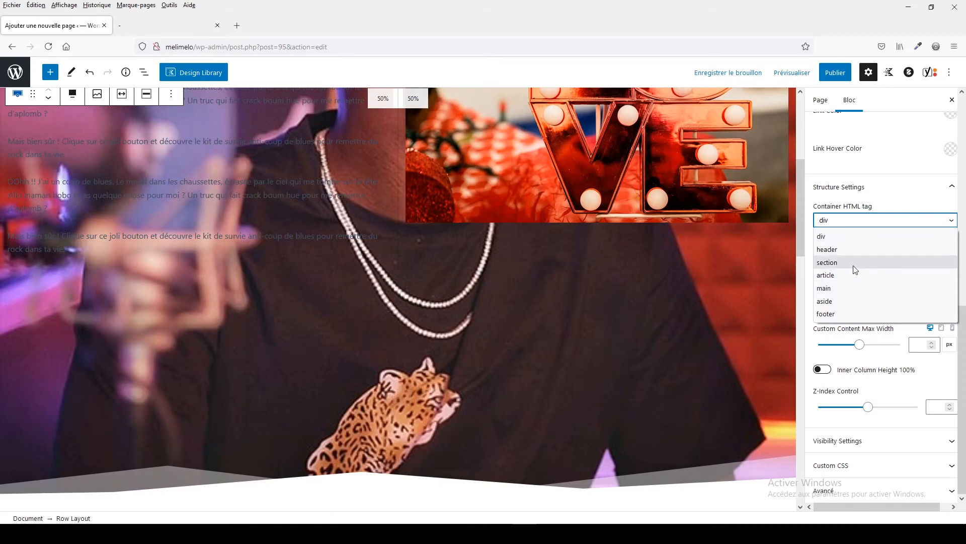
scroll(286, 373, "up", 5)
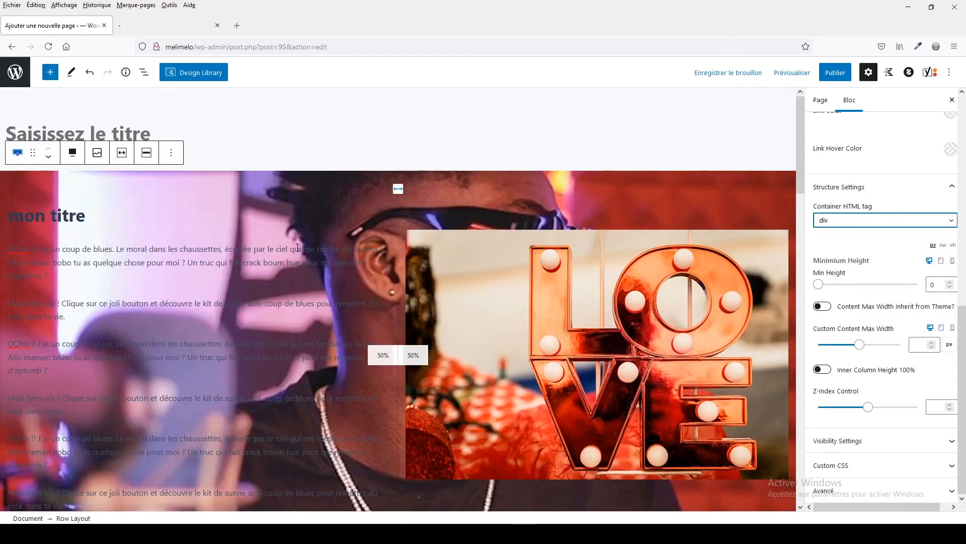
left_click(283, 176)
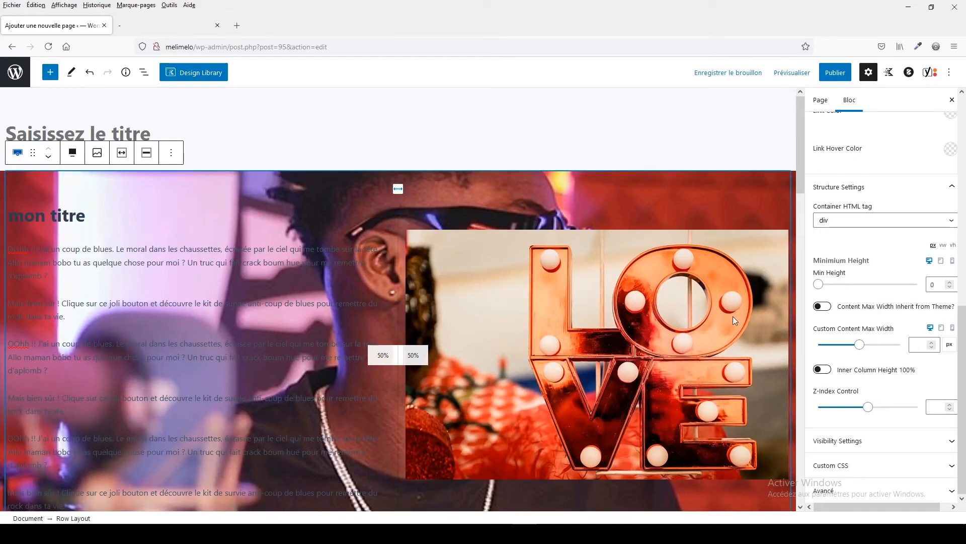
left_click(847, 222)
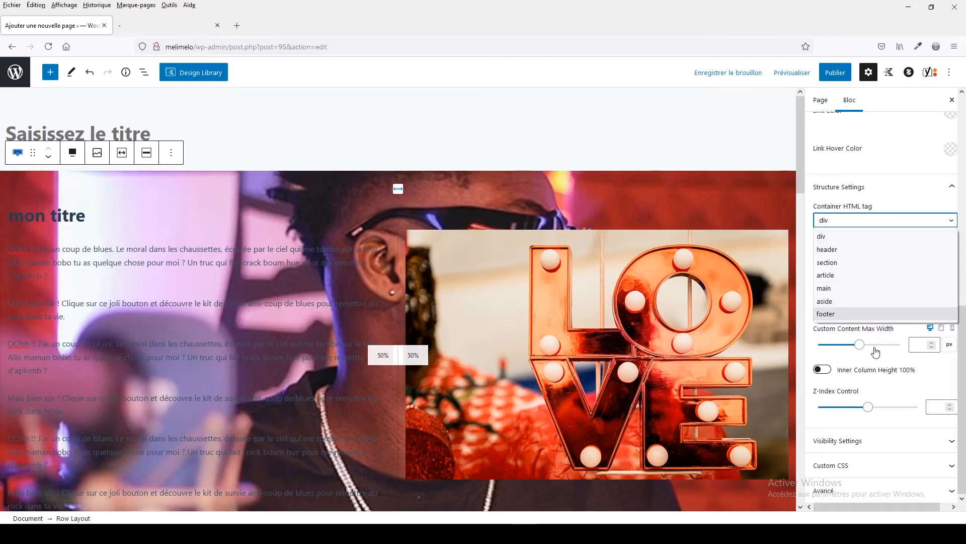
scroll(861, 375, "up", 5)
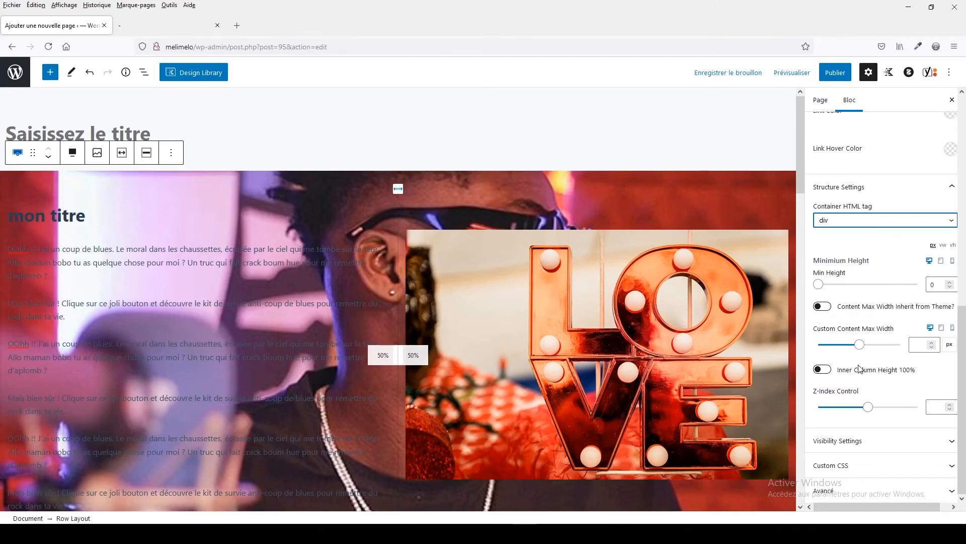
scroll(719, 384, "down", 5)
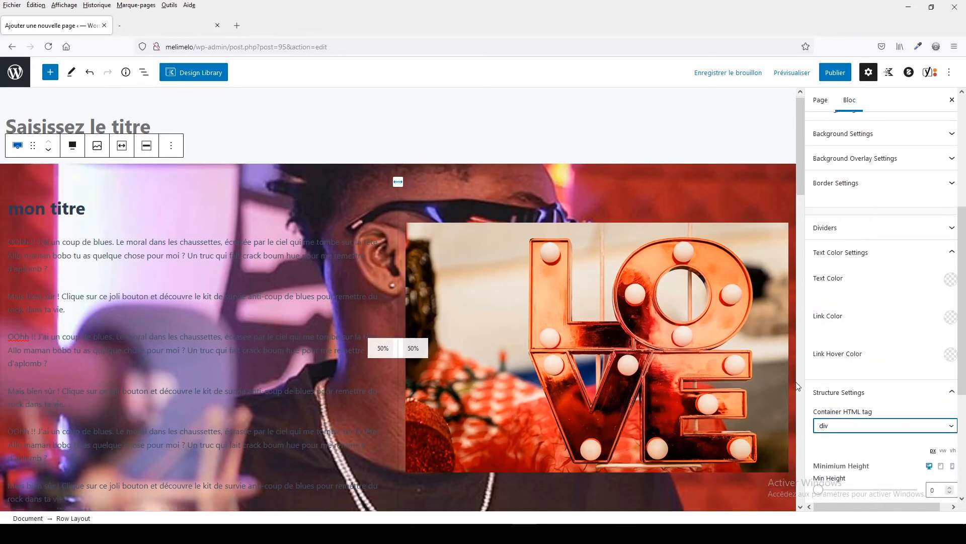
- Review the row's HTML tag choices, minimum height, content width and z-index options, plus its visibility settings
left_click(845, 425)
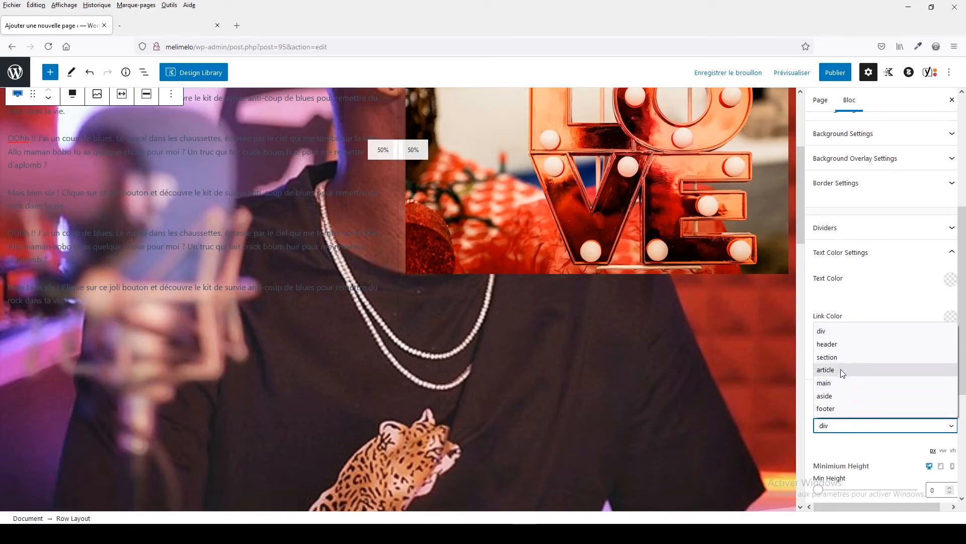
scroll(646, 442, "down", 3)
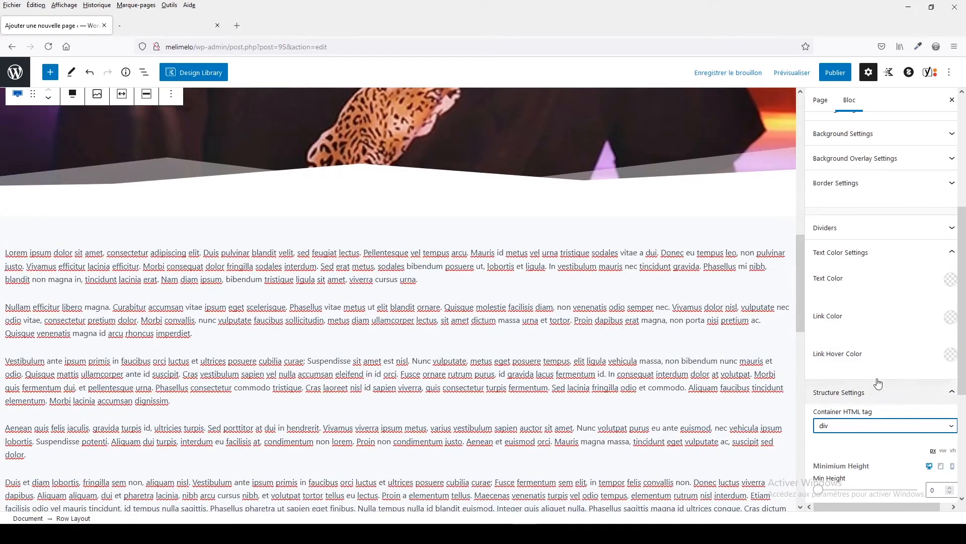
scroll(777, 370, "up", 1)
scroll(777, 370, "up", 6)
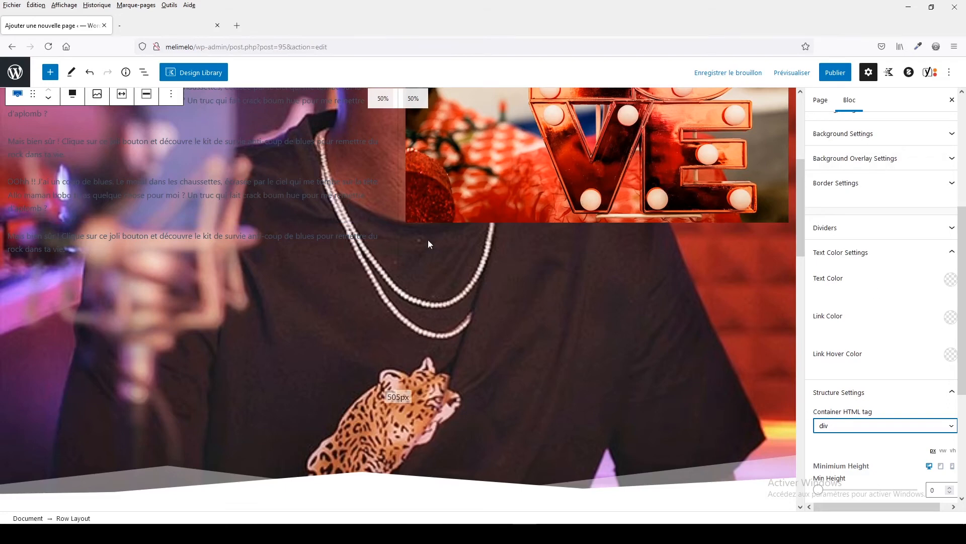
scroll(854, 431, "down", 4)
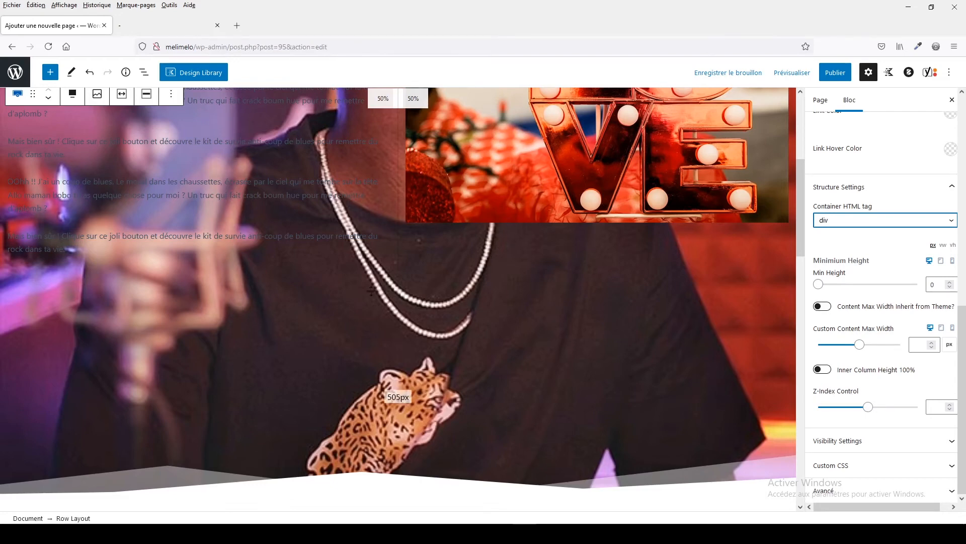
scroll(415, 367, "up", 2)
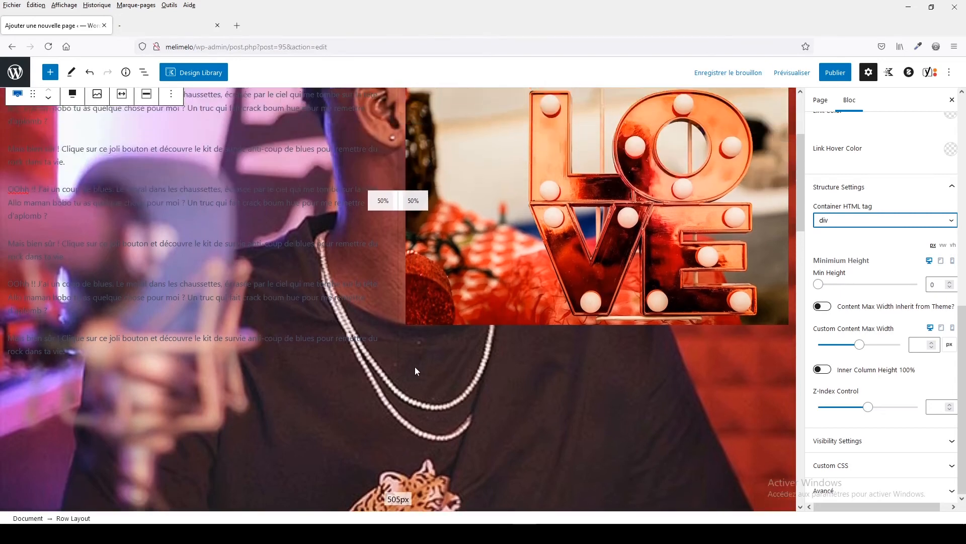
scroll(415, 366, "up", 1)
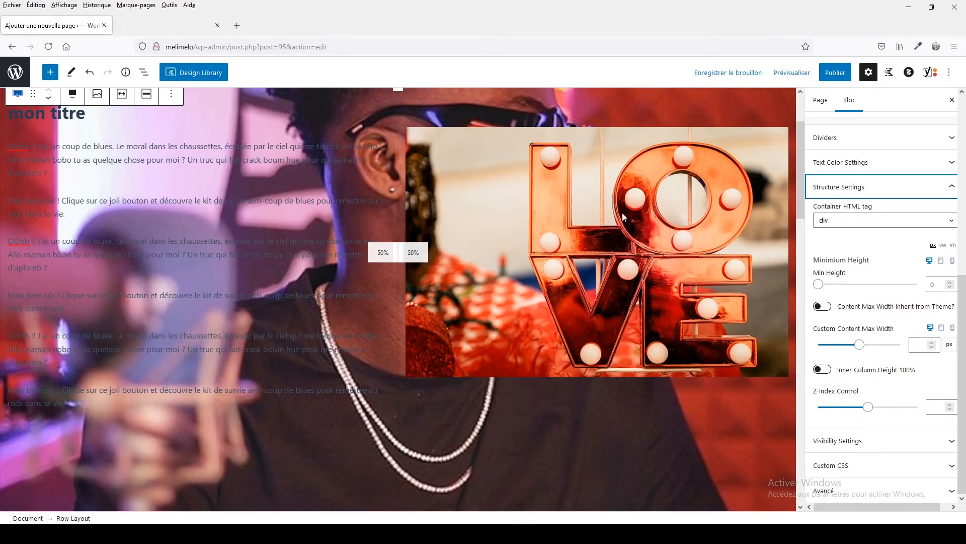
left_click(873, 447)
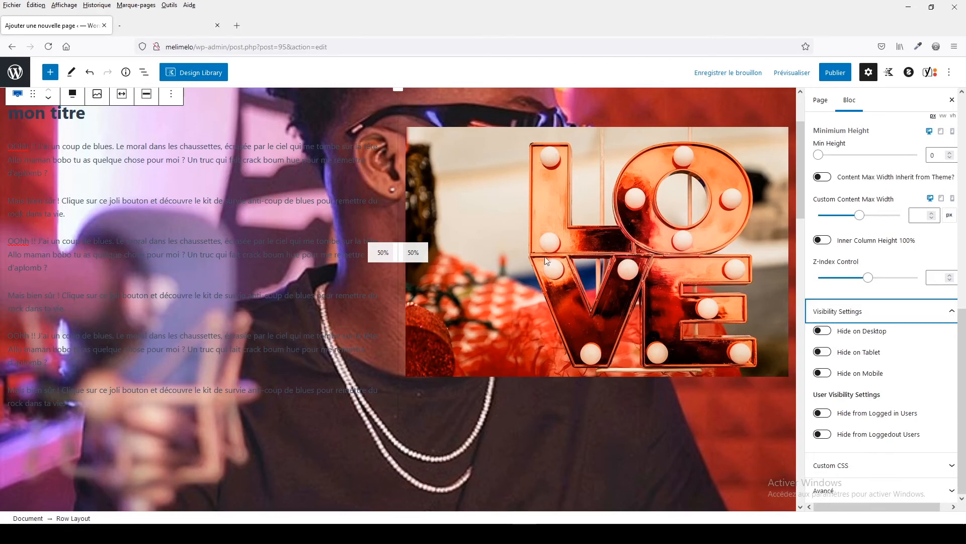
- Select the section containing the LOVE image and turn on Hide on Desktop in its visibility settings
left_click(440, 154)
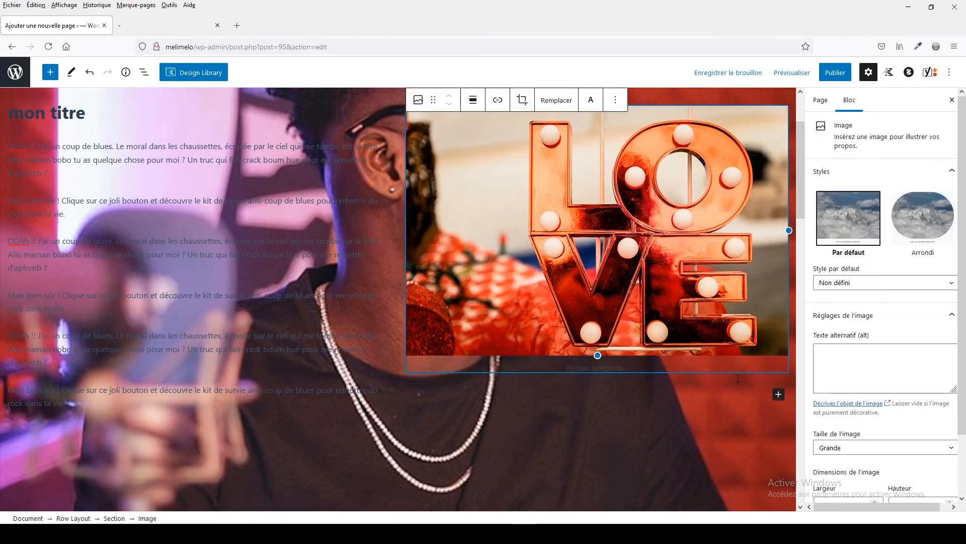
scroll(840, 378, "down", 3)
scroll(840, 378, "up", 3)
left_click(516, 371)
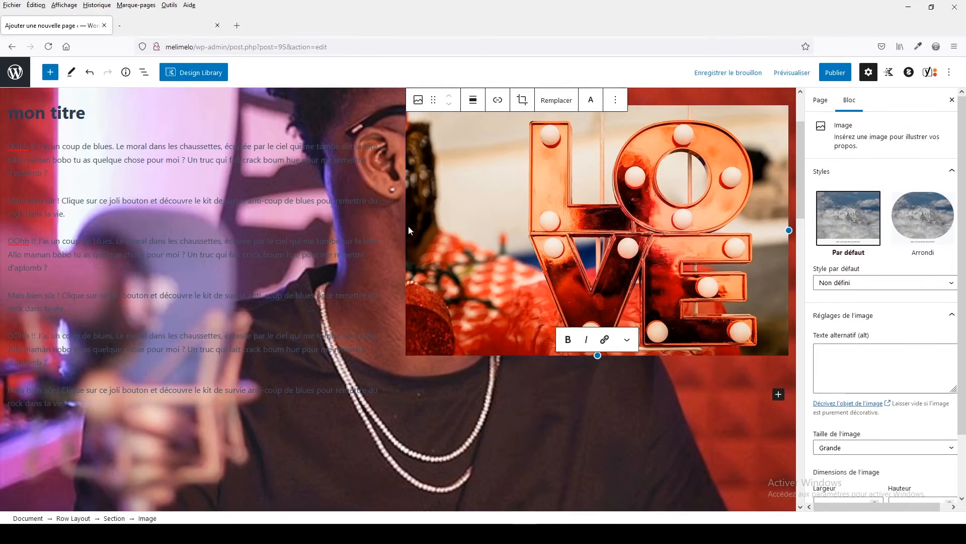
left_click(649, 100)
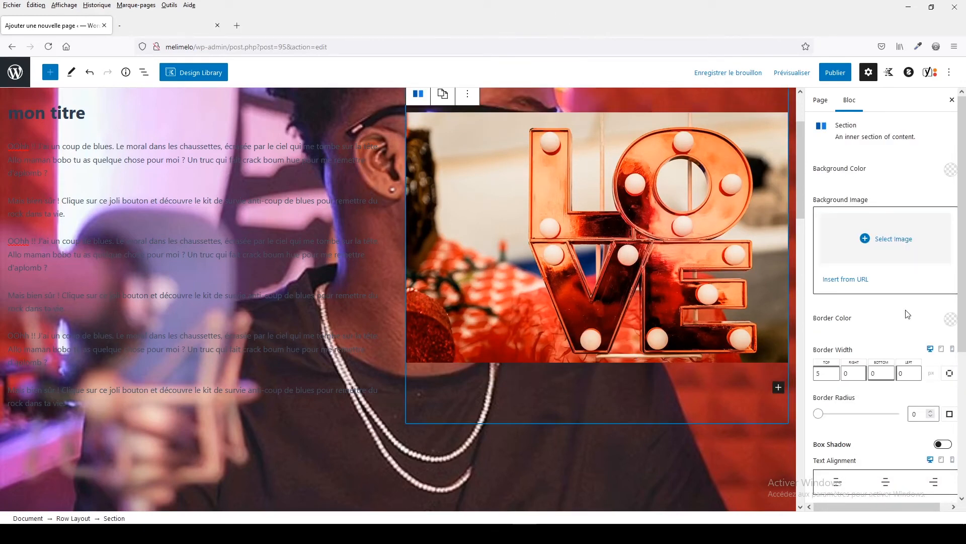
scroll(907, 315, "down", 5)
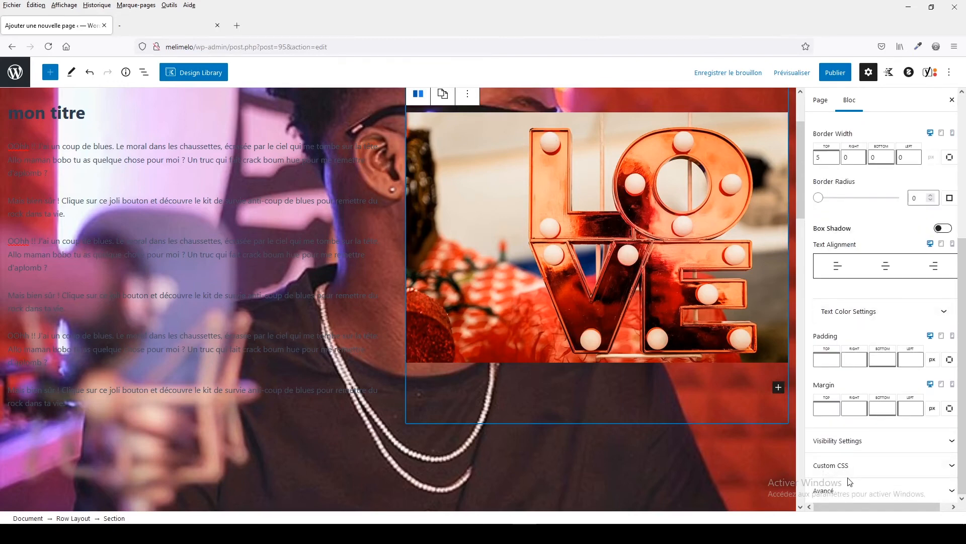
left_click(863, 445)
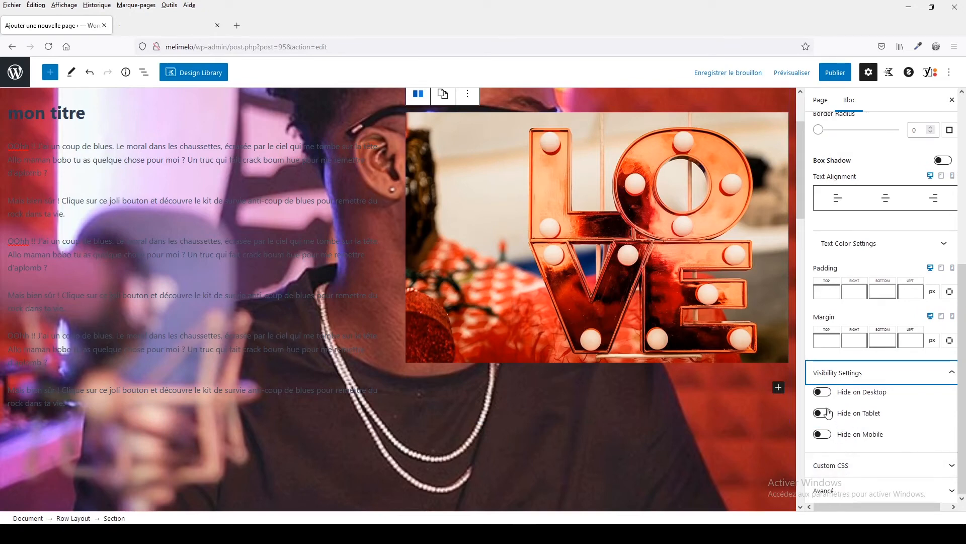
left_click(824, 393)
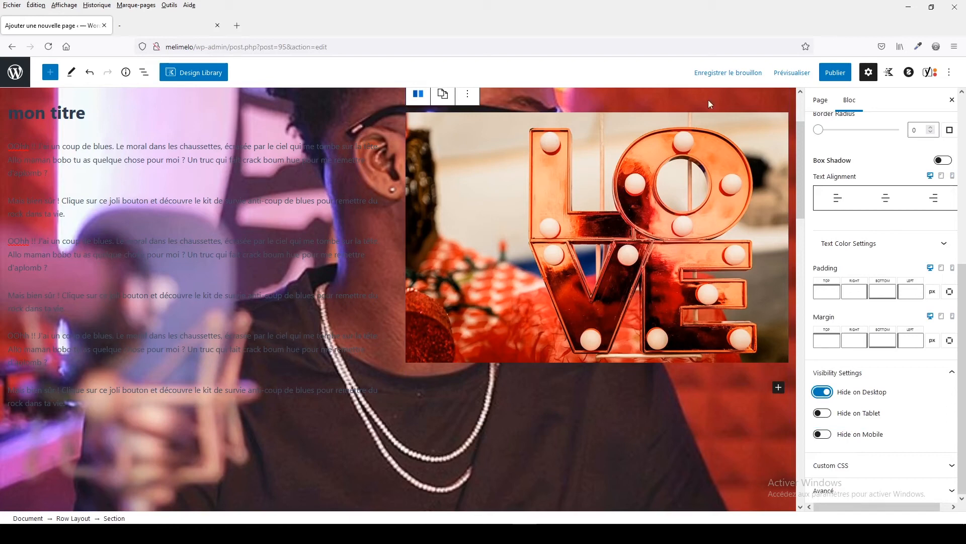
- Save the page draft and reload the page preview to check the image section's desktop visibility
left_click(719, 74)
left_click(165, 30)
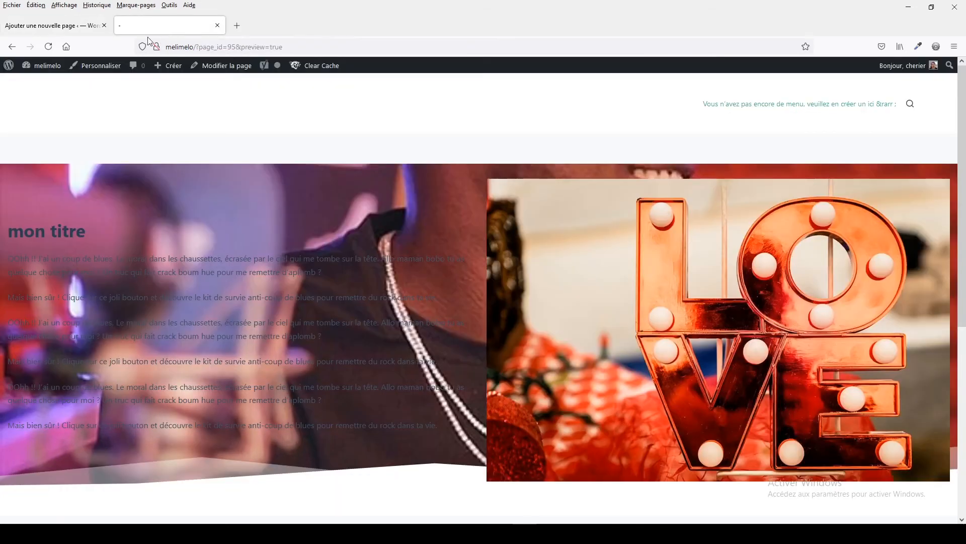
left_click(48, 46)
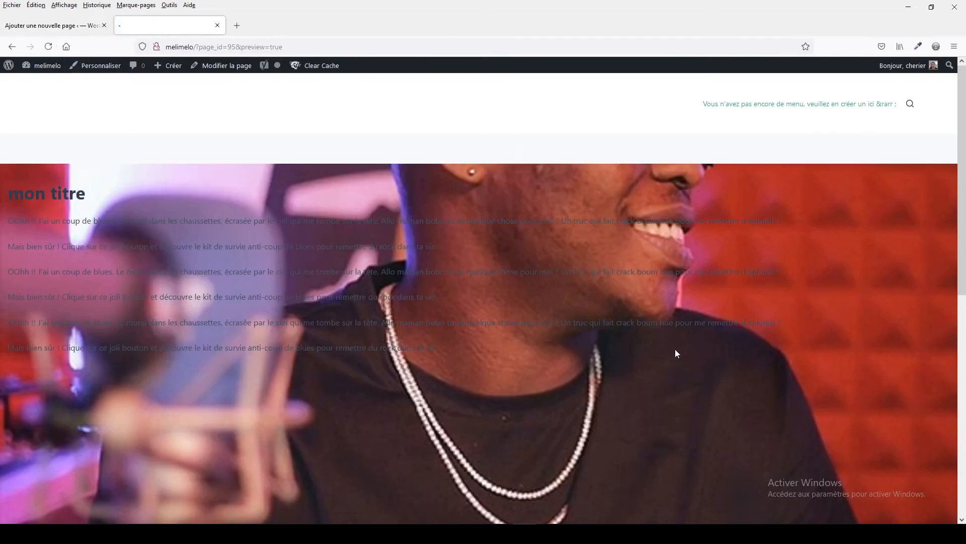
- Return to the page editor, turn off Hide on Desktop for the image section and open its custom CSS settings
left_click(51, 25)
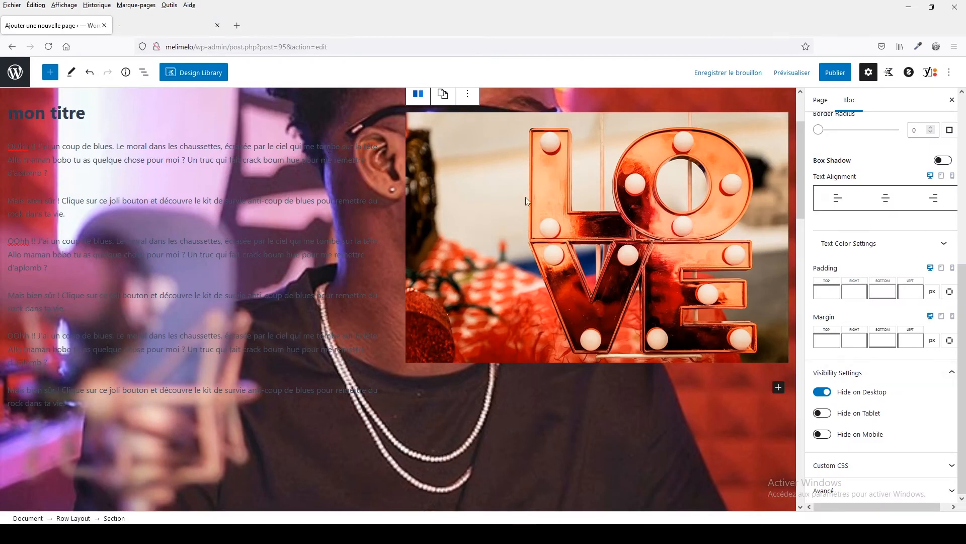
left_click(822, 392)
left_click(854, 465)
scroll(855, 466, "down", 1)
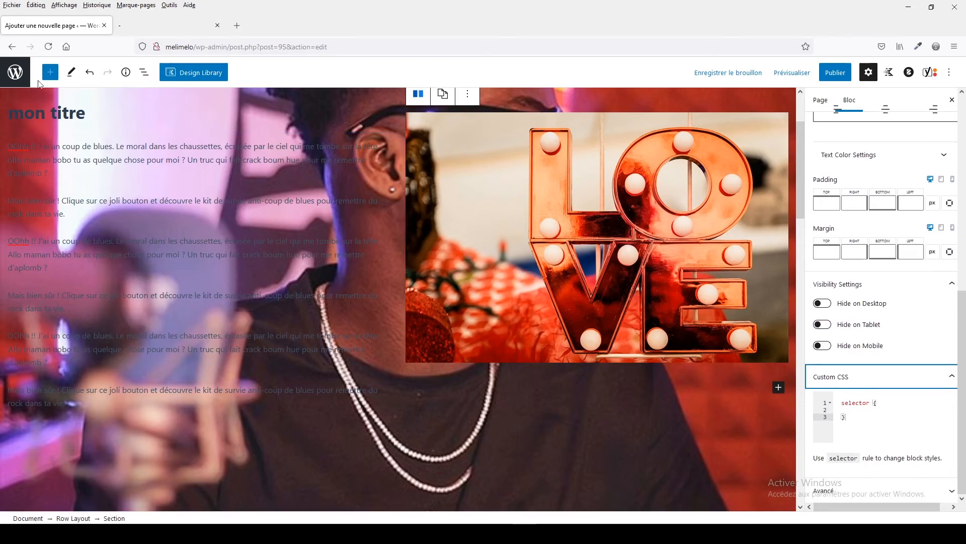
- Give the first paragraph under "mon titre" the additional CSS class "phrase"
left_click(74, 149)
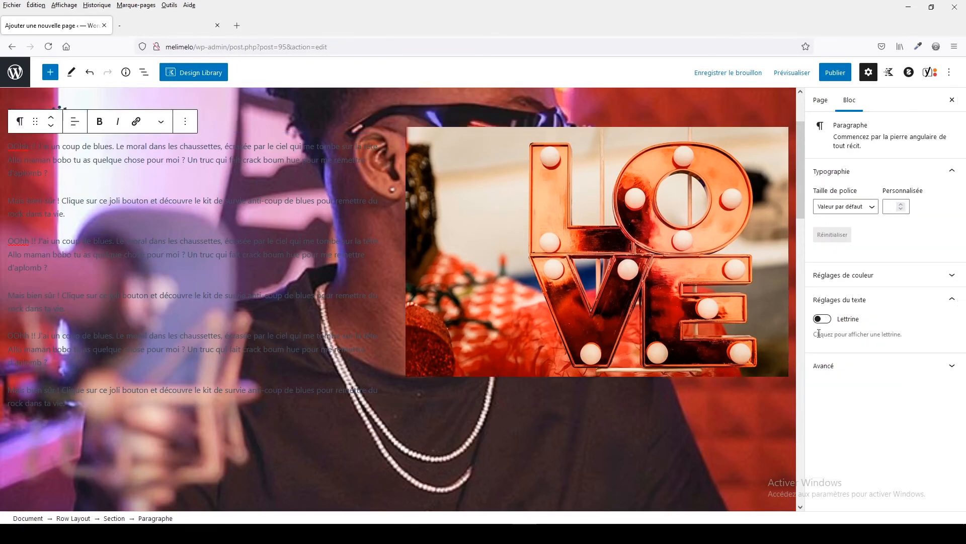
left_click(846, 366)
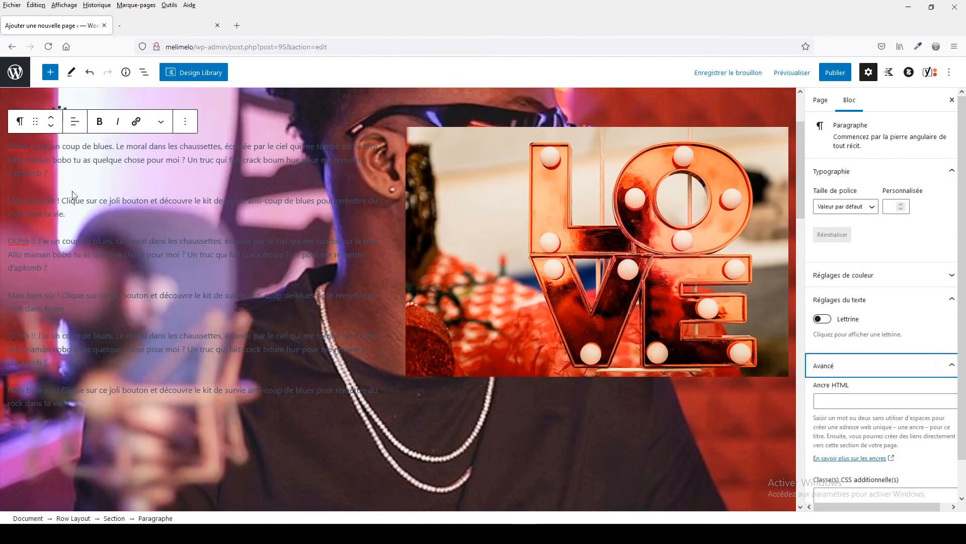
left_click_drag(49, 173, 26, 164)
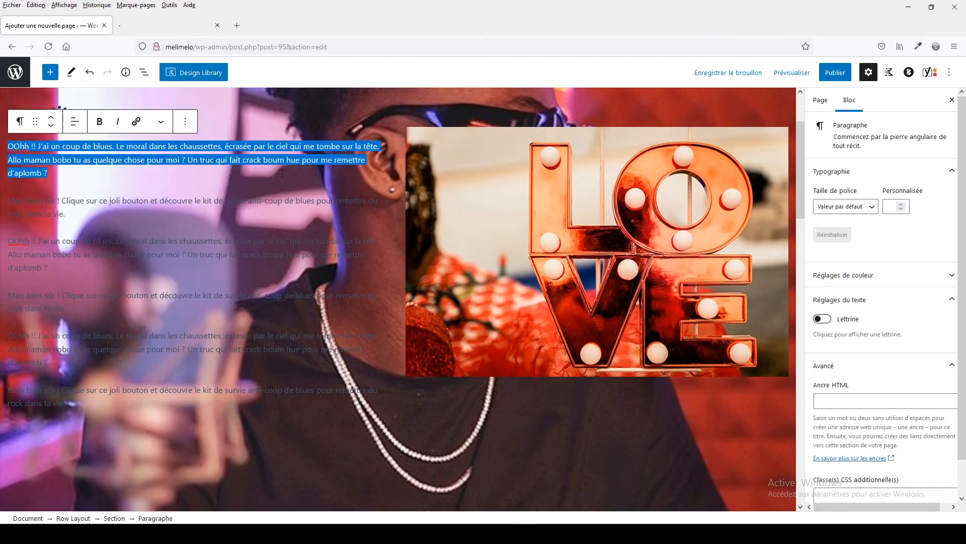
scroll(886, 378, "down", 1)
left_click(857, 460)
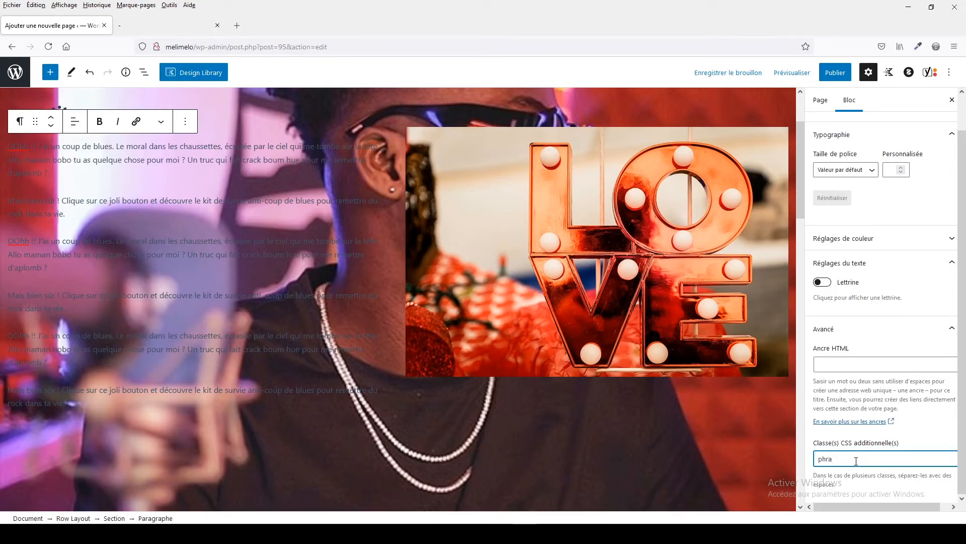
key("shift+Tab")
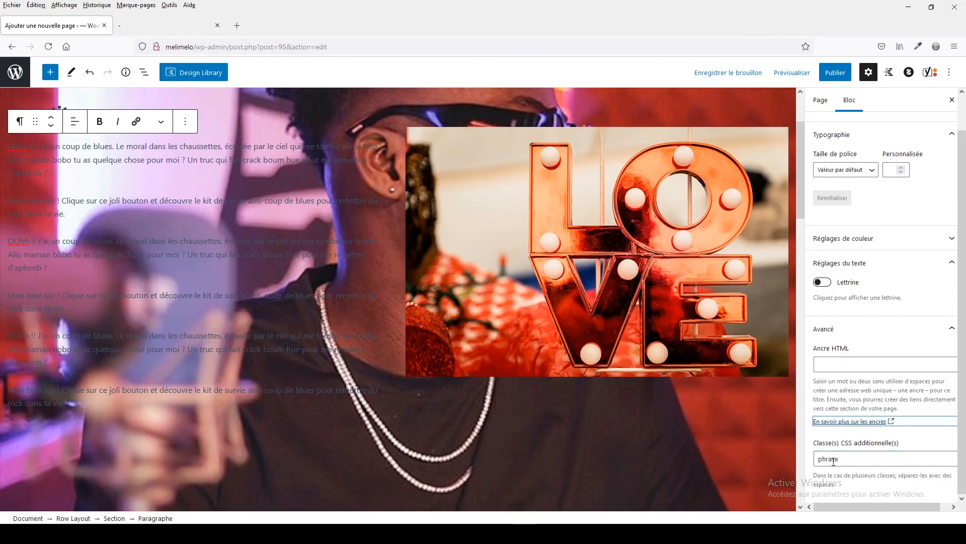
left_click(916, 446)
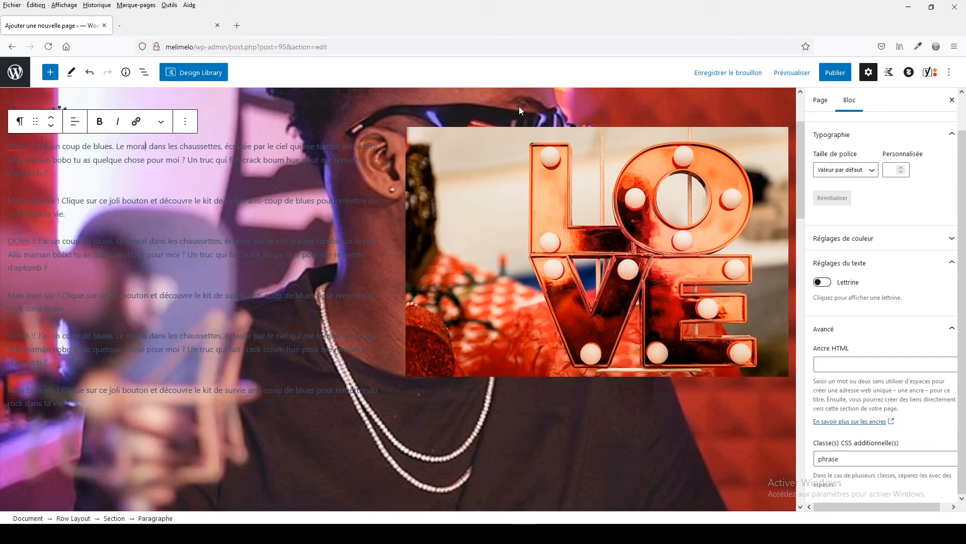
- Add a .phrase rule with color:blue; to the custom CSS of the section containing the LOVE image
left_click(525, 93)
scroll(877, 392, "down", 5)
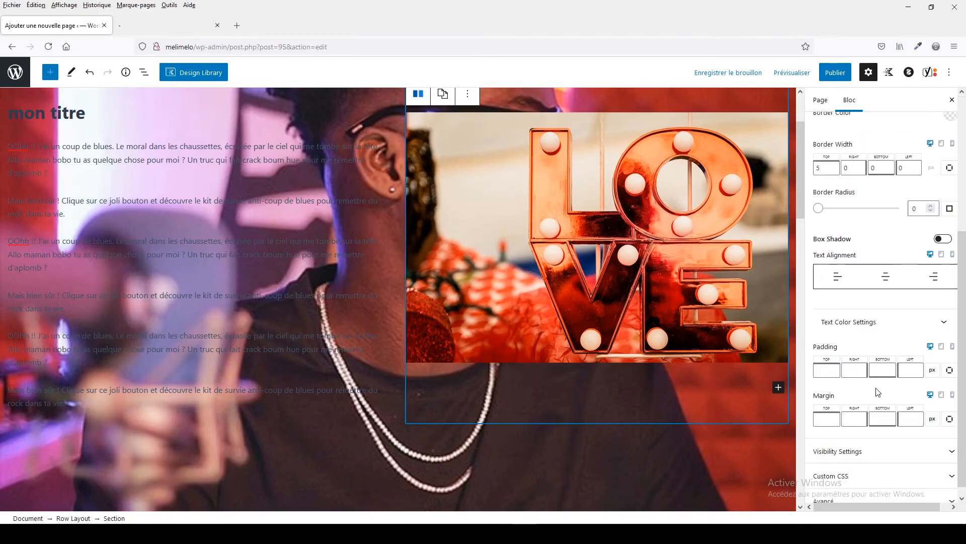
left_click(862, 464)
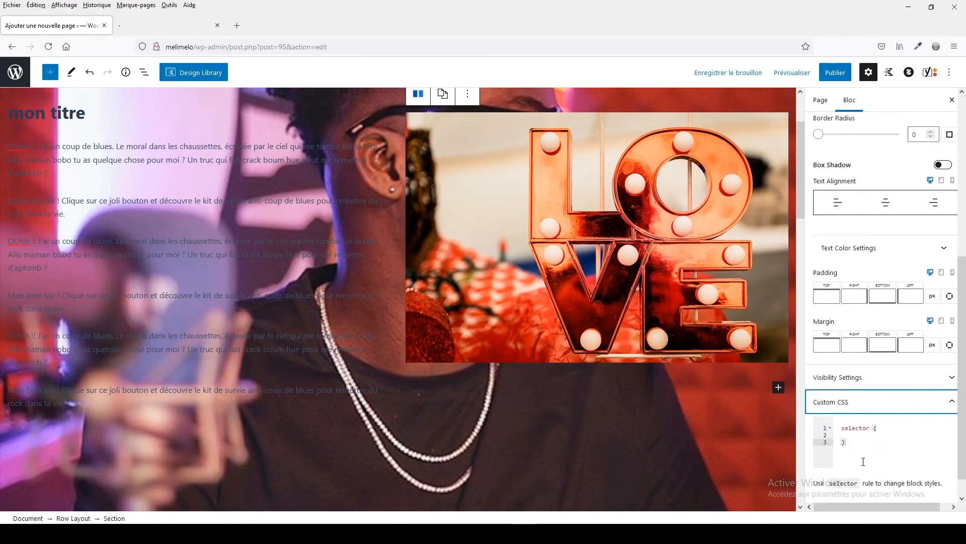
left_click(858, 437)
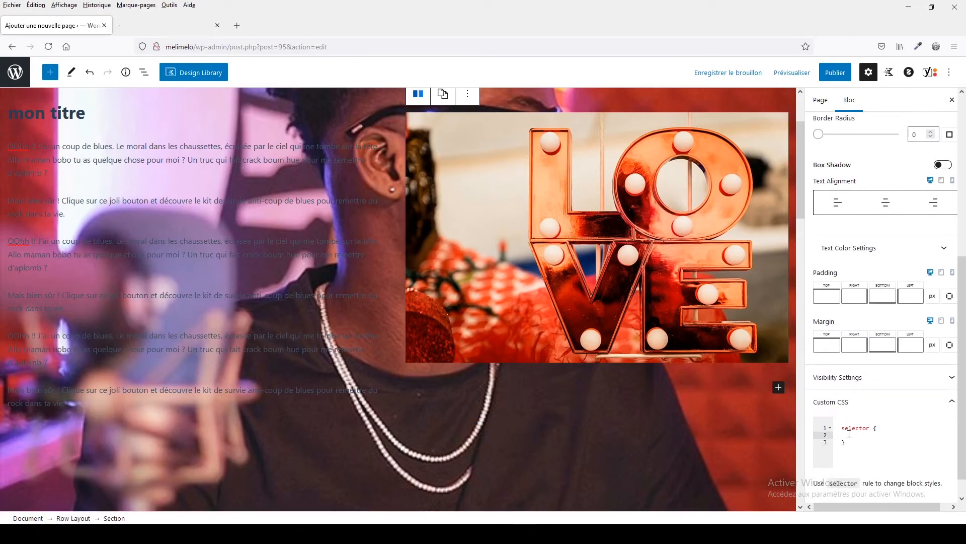
left_click_drag(849, 433, 841, 426)
left_click(852, 436)
type(".phrase{")
key("Return")
type("color:blue;")
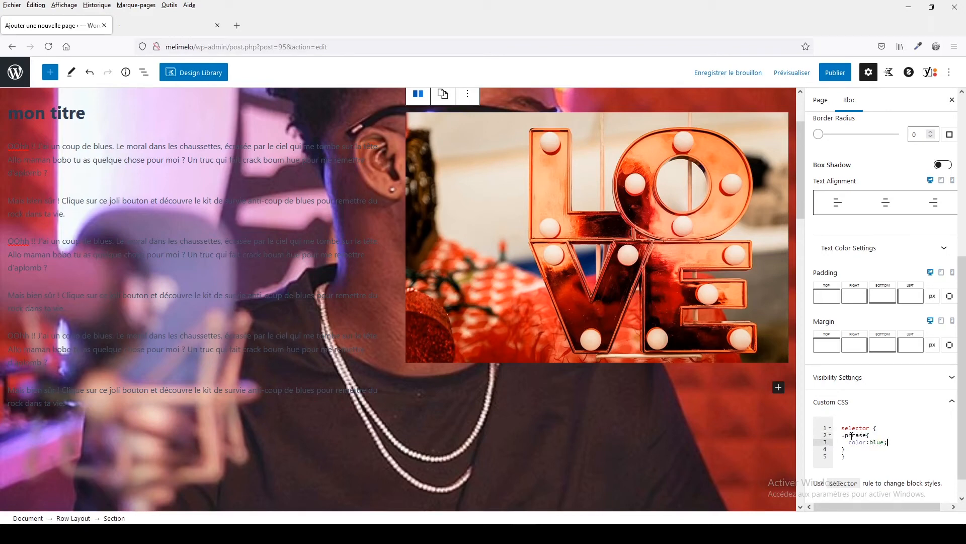
- Remove the enclosing "selector { }" wrapper from the section's custom CSS, keeping only the .phrase rule
left_click(848, 459)
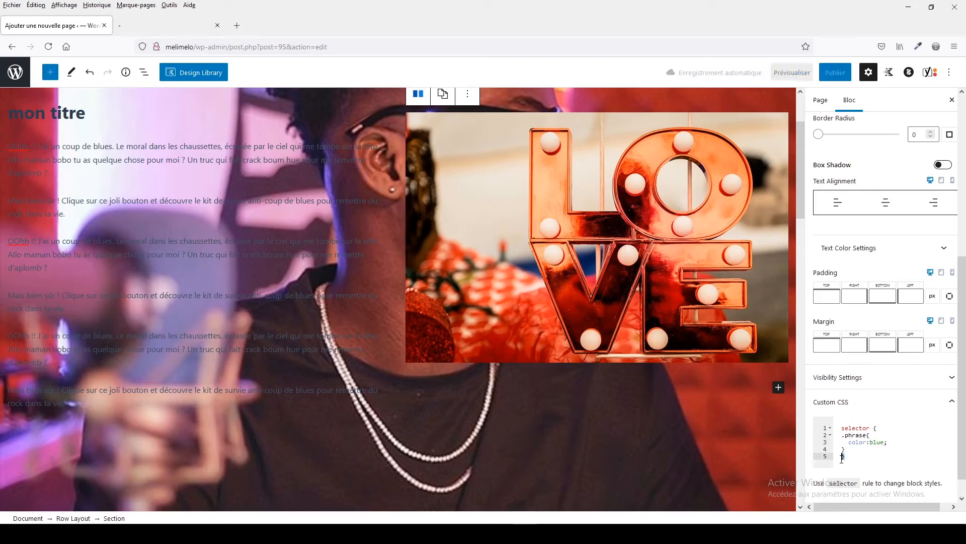
left_click_drag(878, 428, 852, 429)
key("BackSpace")
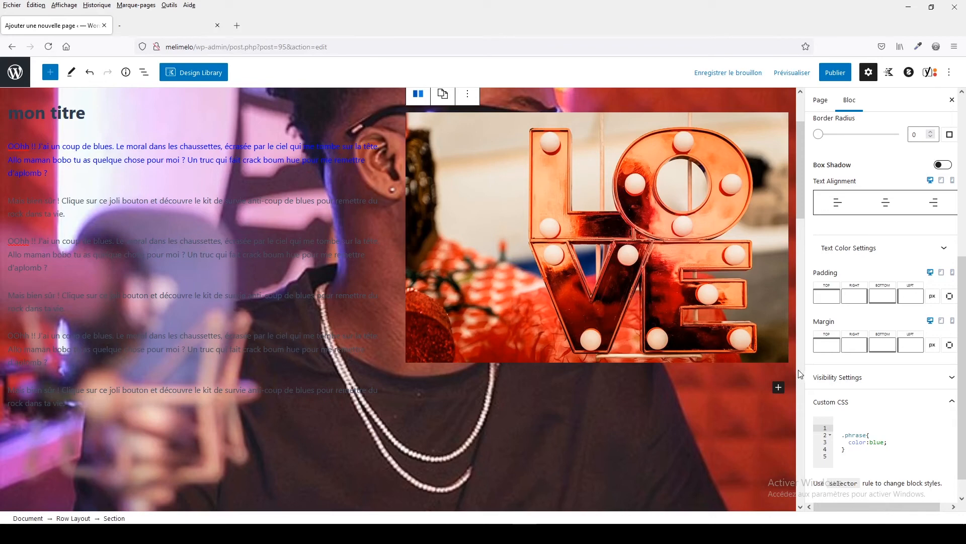
scroll(943, 433, "down", 1)
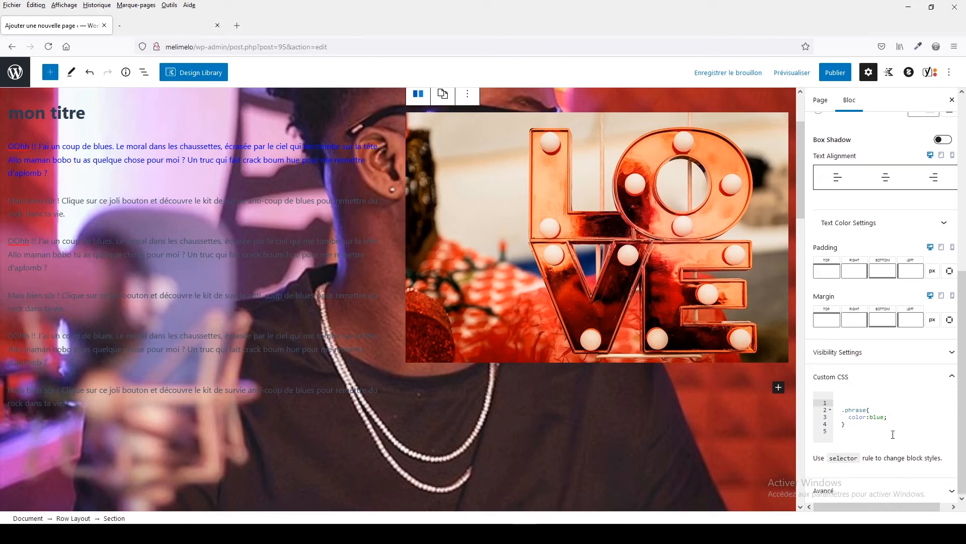
scroll(865, 404, "up", 6)
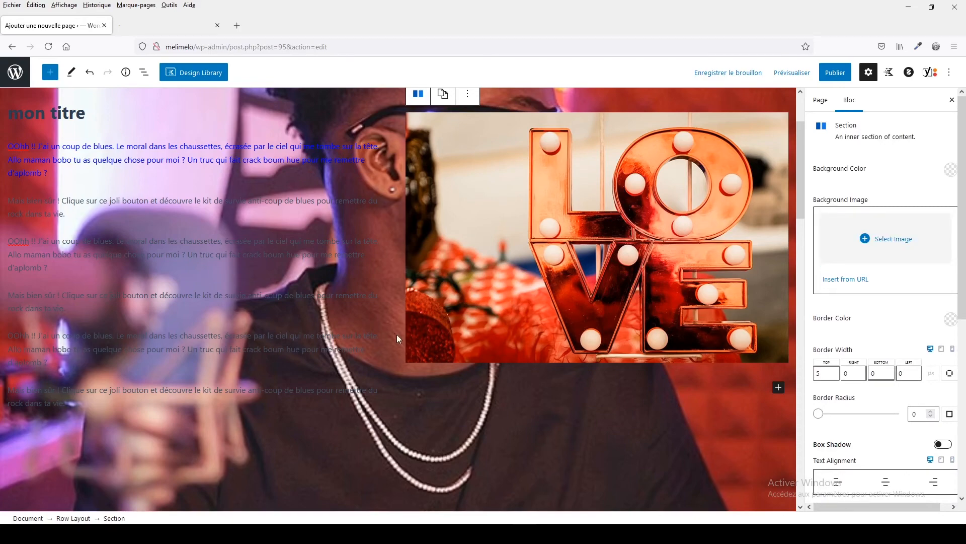
- Open the complete block library from the end of the page content to view the available Kadence blocks
scroll(398, 333, "down", 10)
left_click(409, 219)
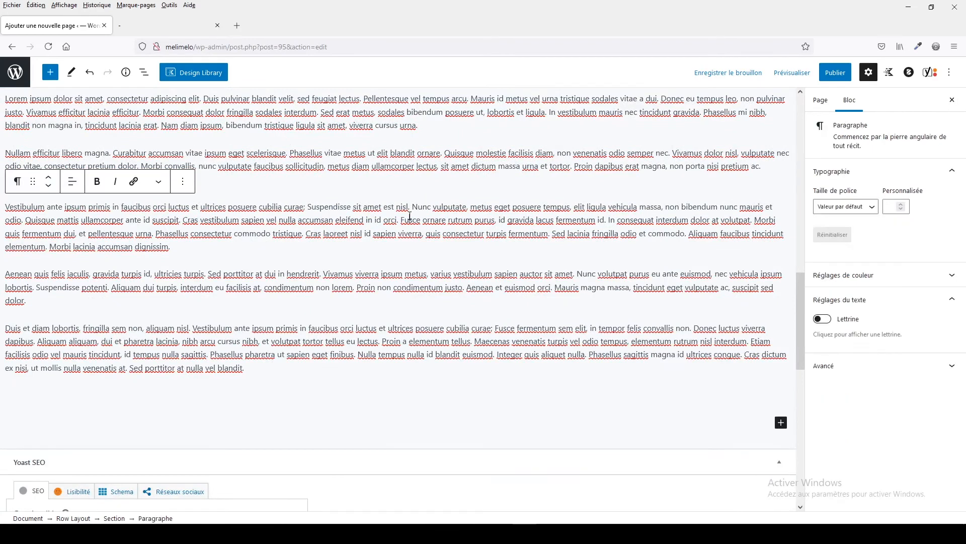
left_click(183, 181)
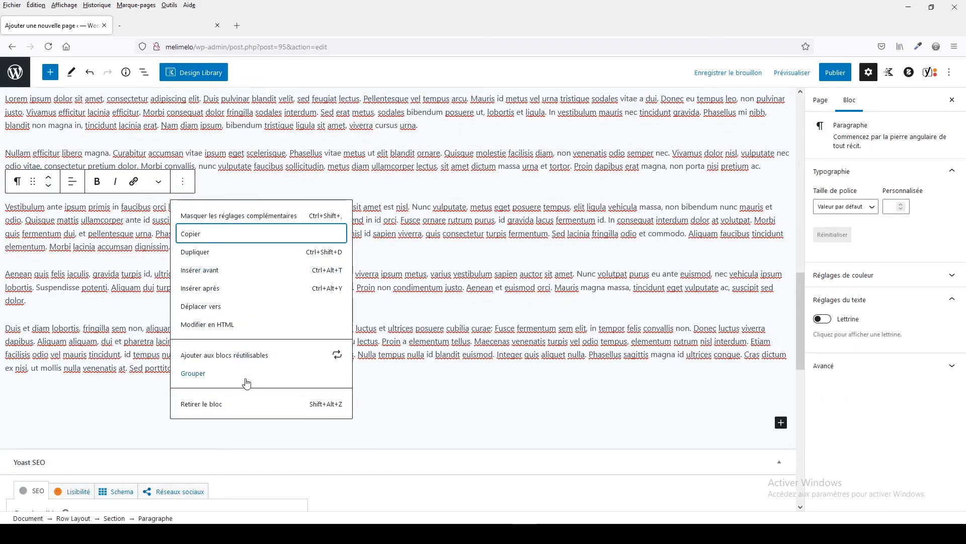
left_click(450, 387)
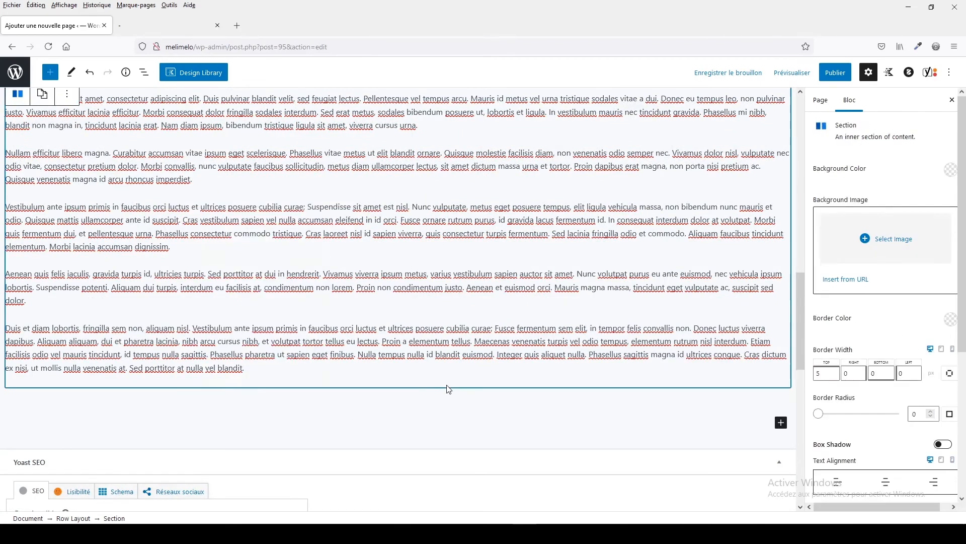
left_click(781, 423)
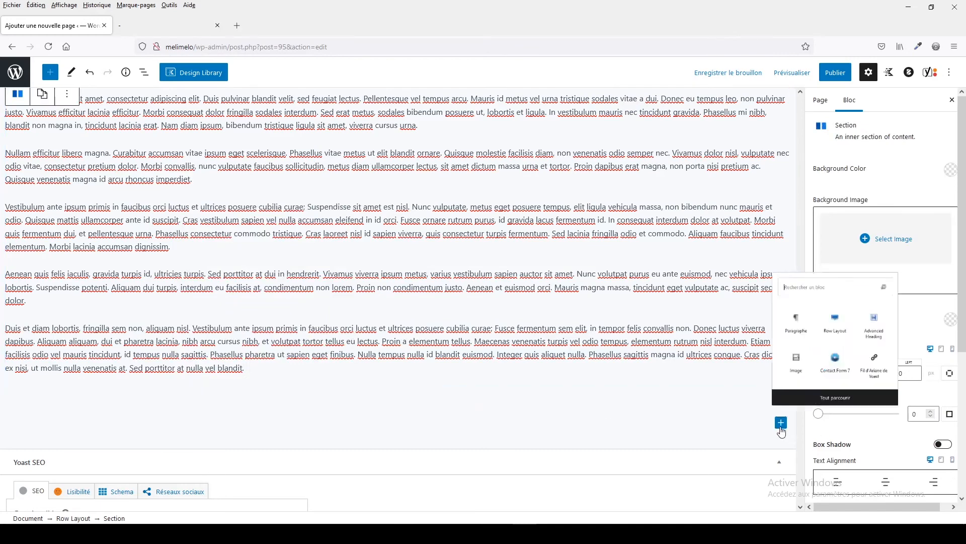
left_click(836, 399)
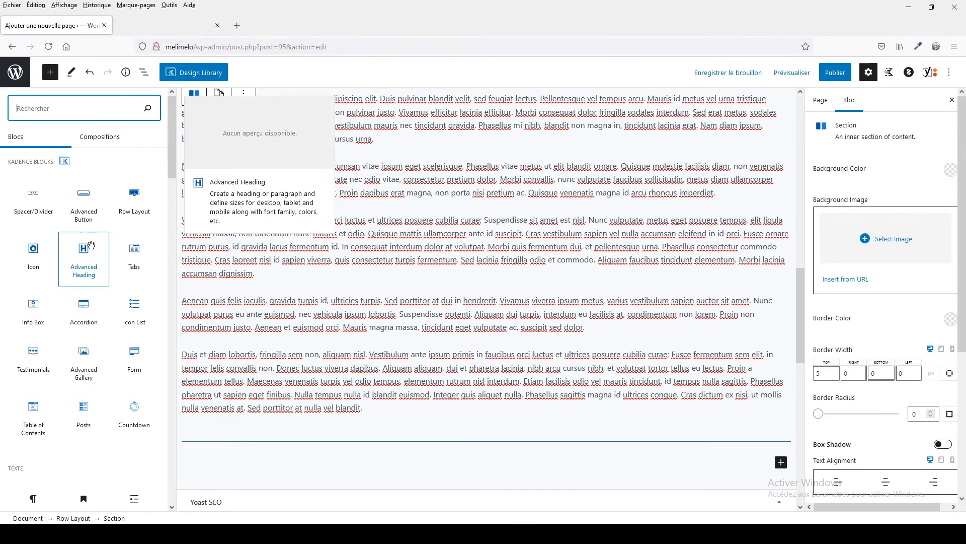
- Select the "mon titre" heading and examine its heading level, typography and color options
scroll(240, 300, "up", 15)
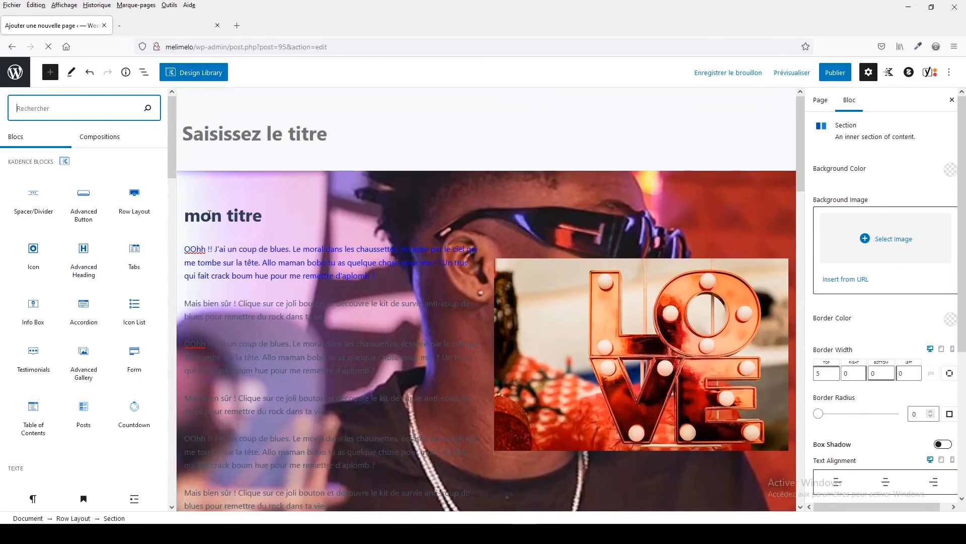
left_click(209, 215)
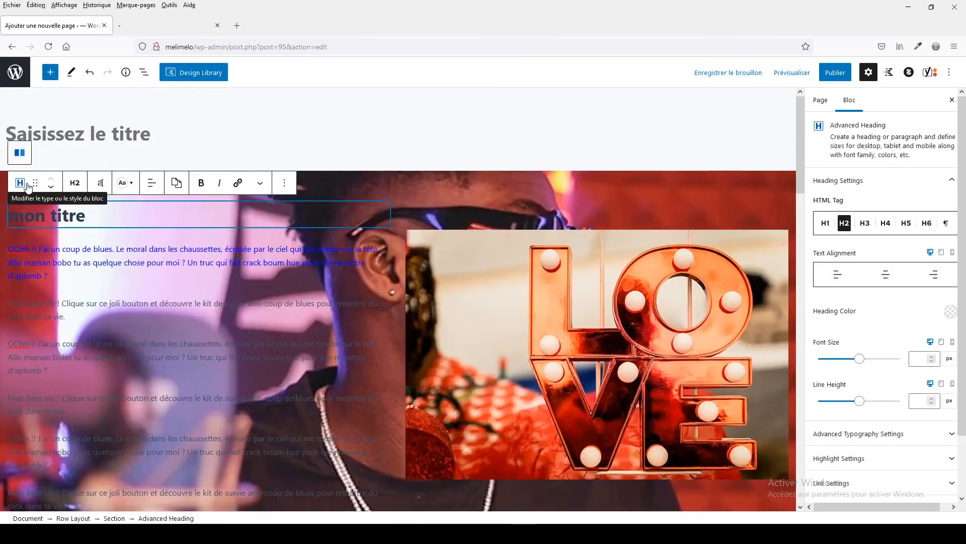
left_click(78, 185)
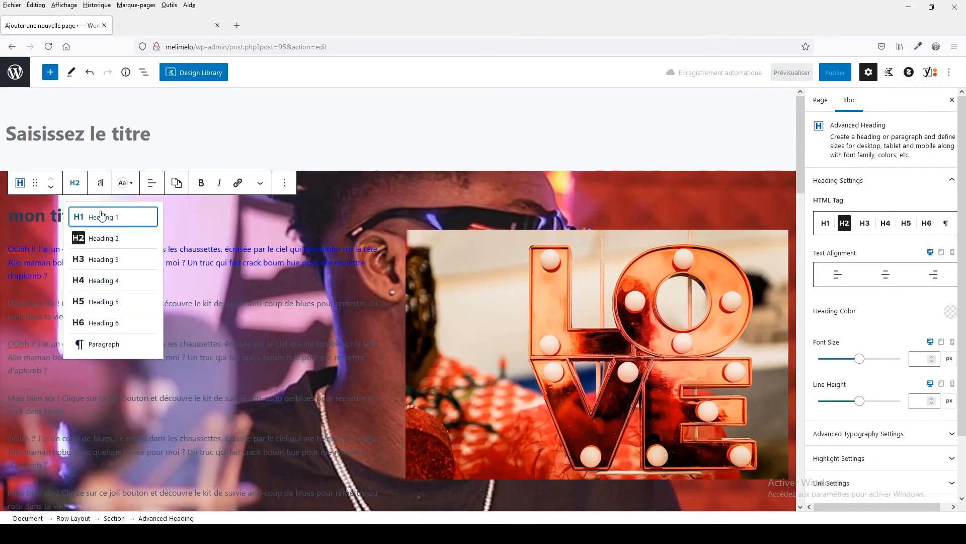
left_click(102, 185)
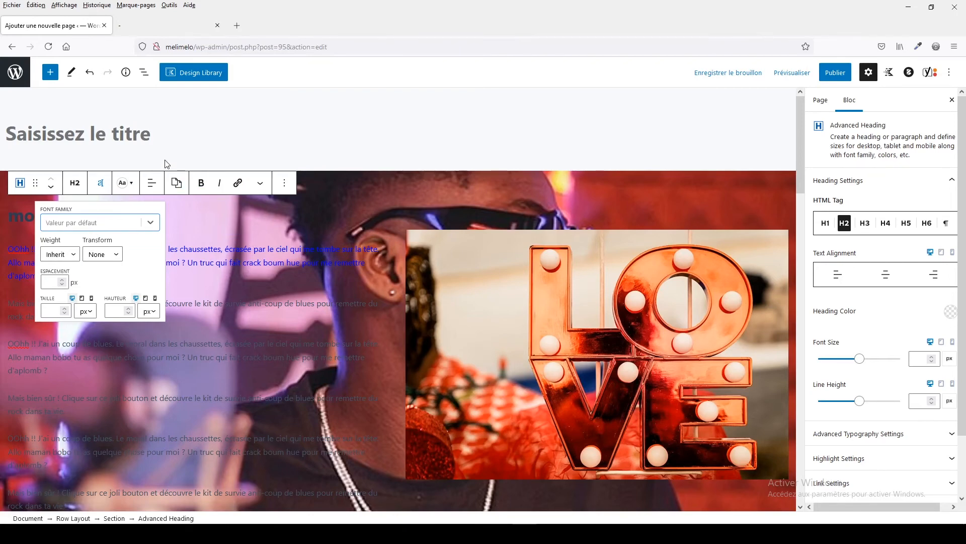
left_click(100, 184)
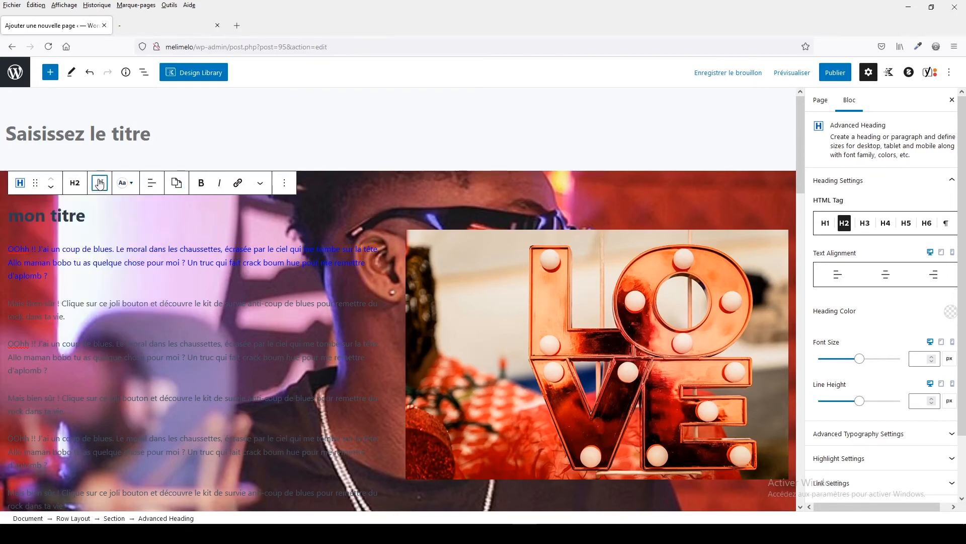
left_click(100, 183)
left_click(130, 182)
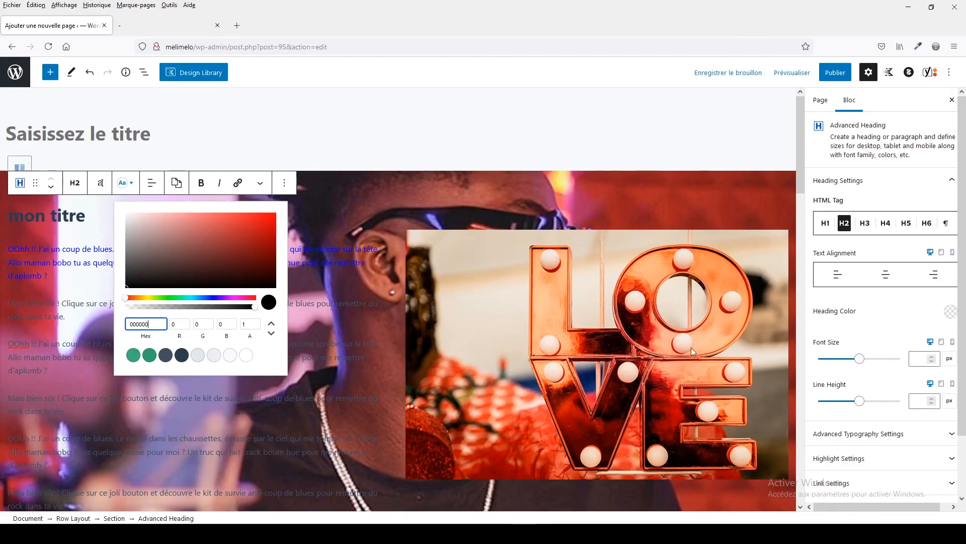
- Insert an Advanced Gallery block into the page from the complete block library
scroll(659, 366, "down", 15)
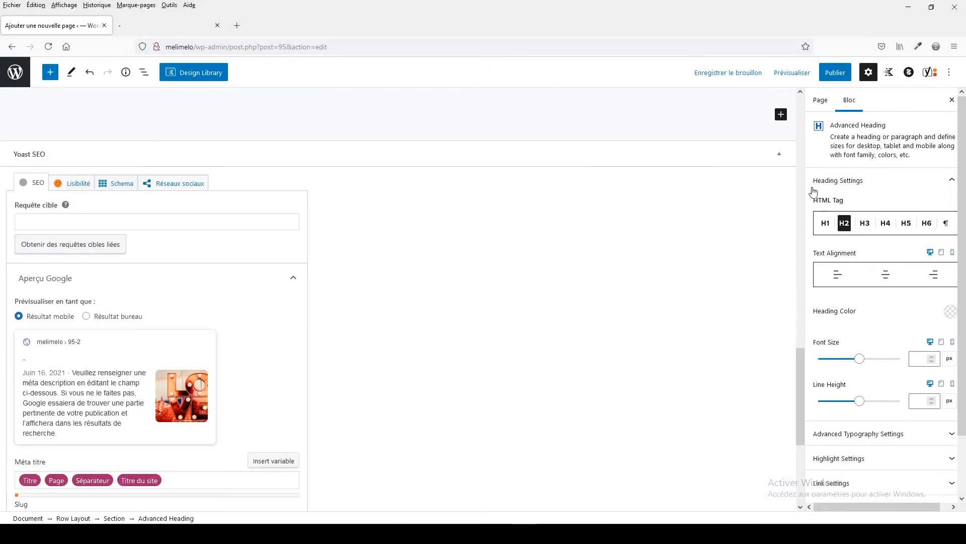
left_click(779, 116)
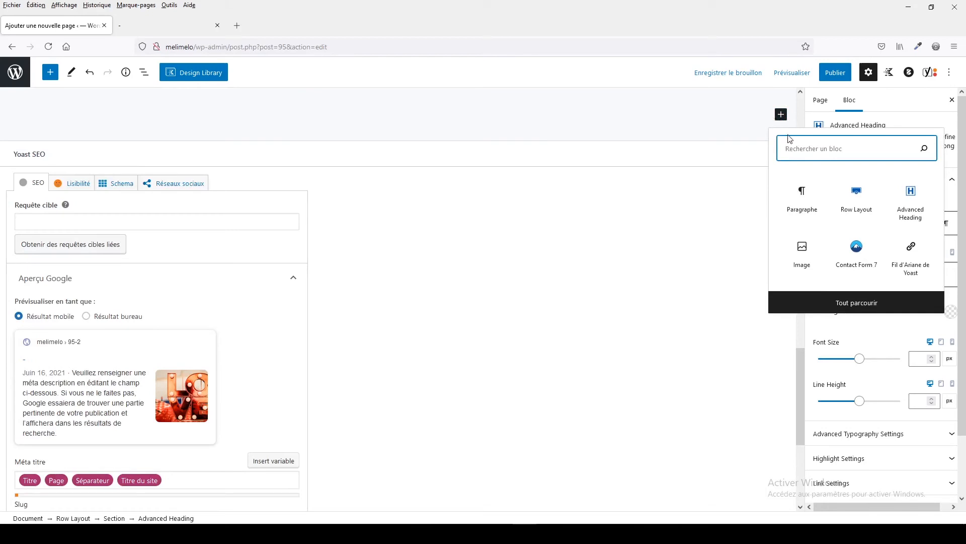
left_click(856, 303)
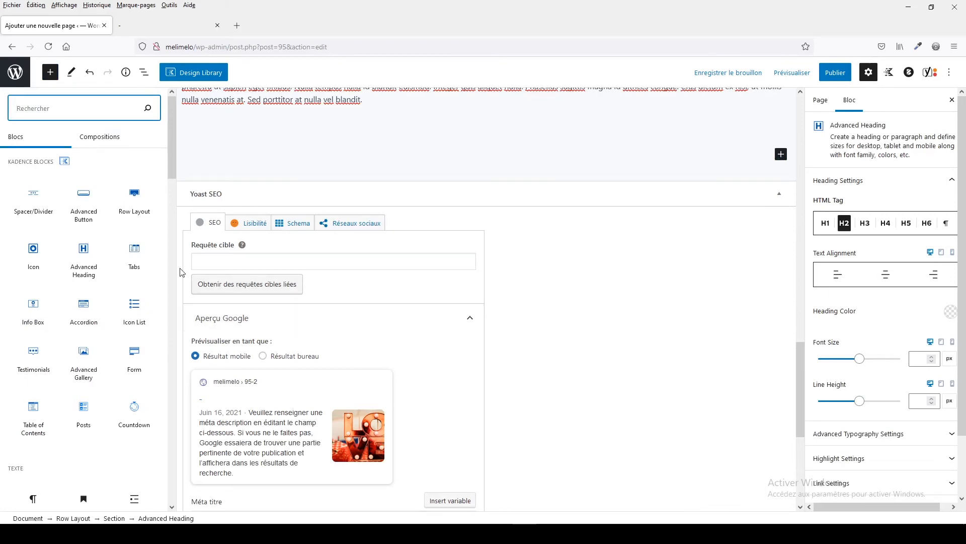
left_click(95, 353)
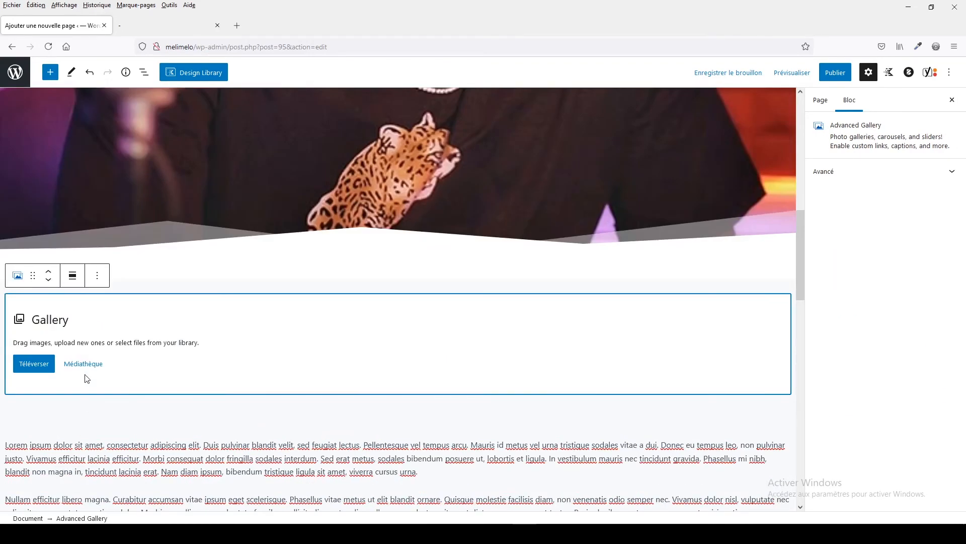
- Fill the gallery with the media library's first four photos and the portrait of the smiling man in the dark turtleneck
left_click(86, 363)
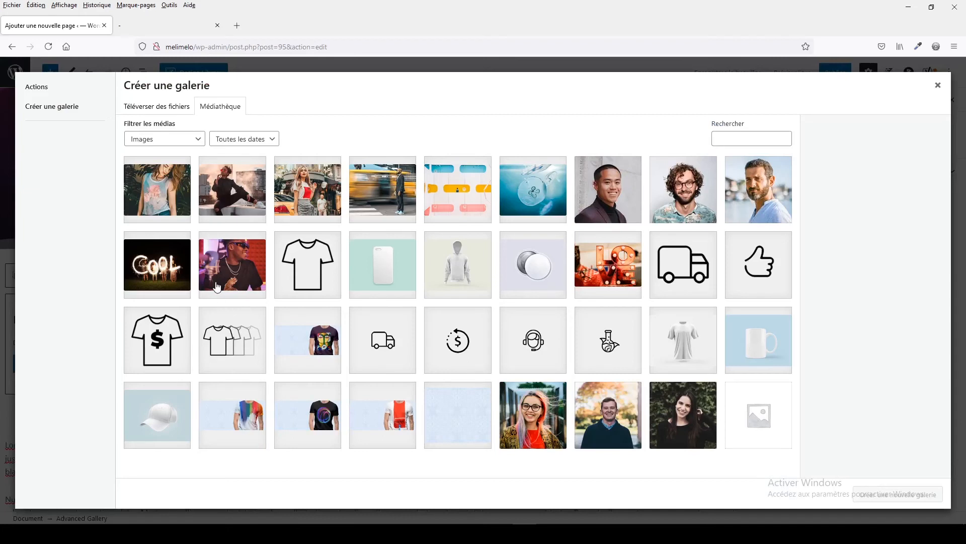
left_click(184, 190)
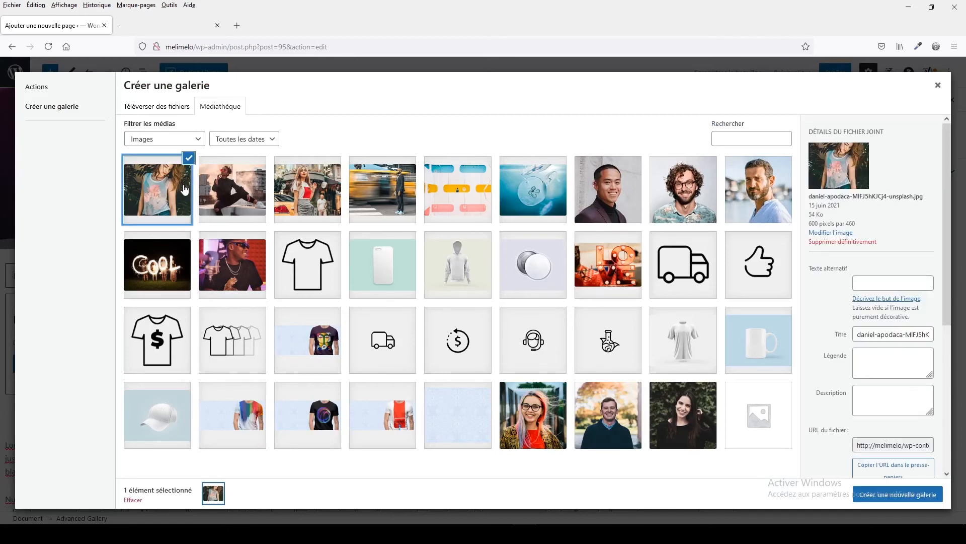
left_click(232, 190)
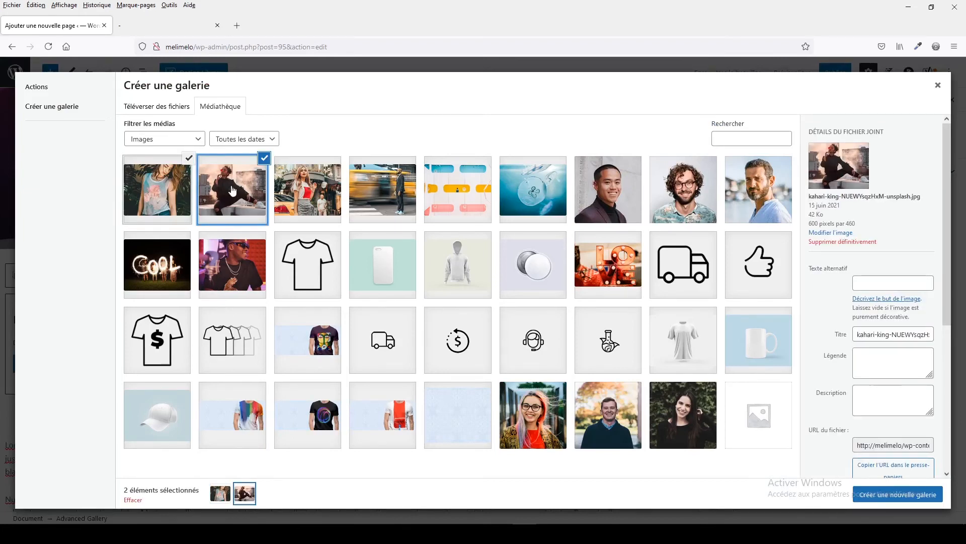
left_click(305, 188)
left_click(401, 200)
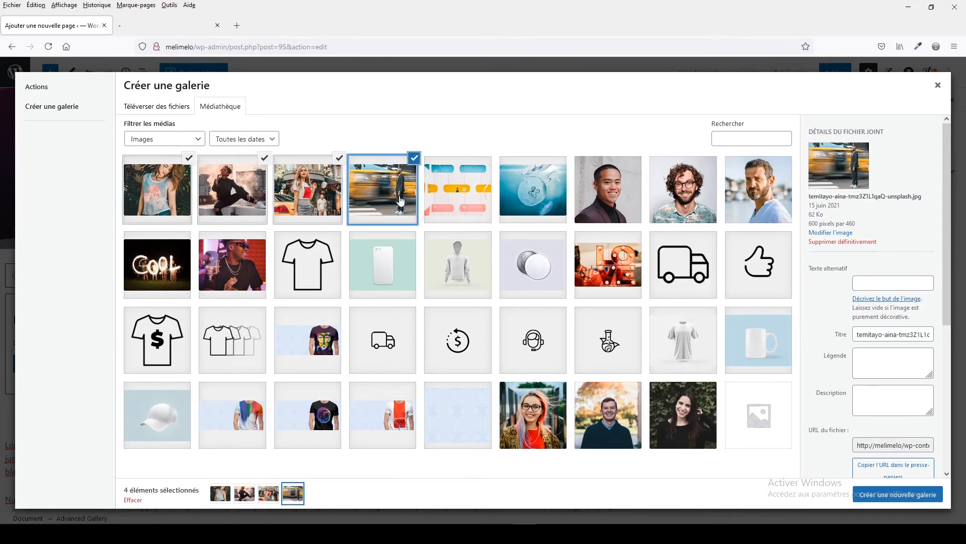
left_click(600, 214)
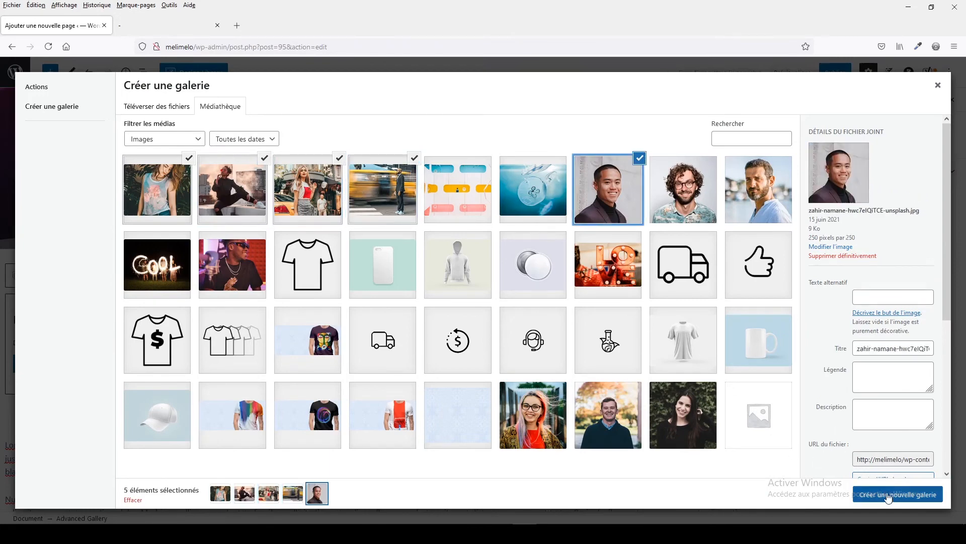
left_click(888, 496)
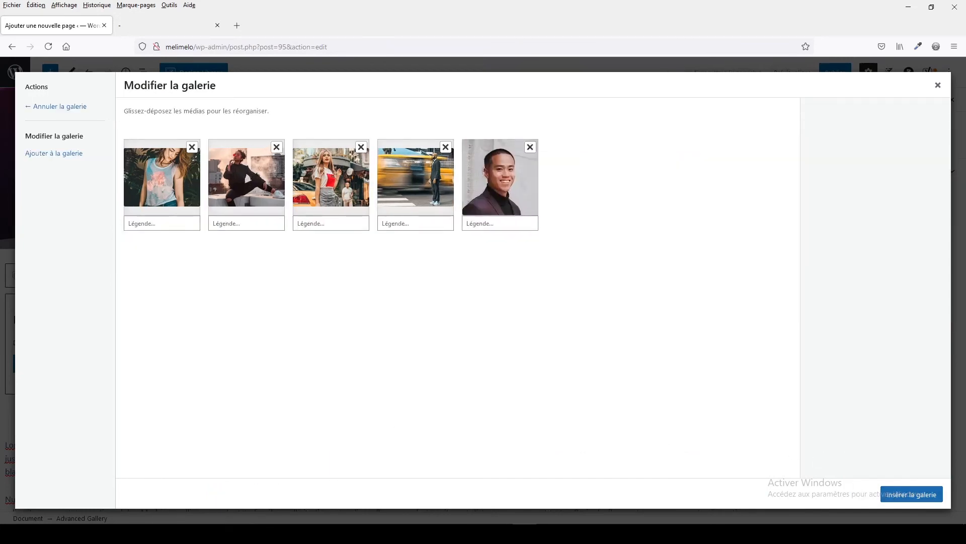
left_click(912, 495)
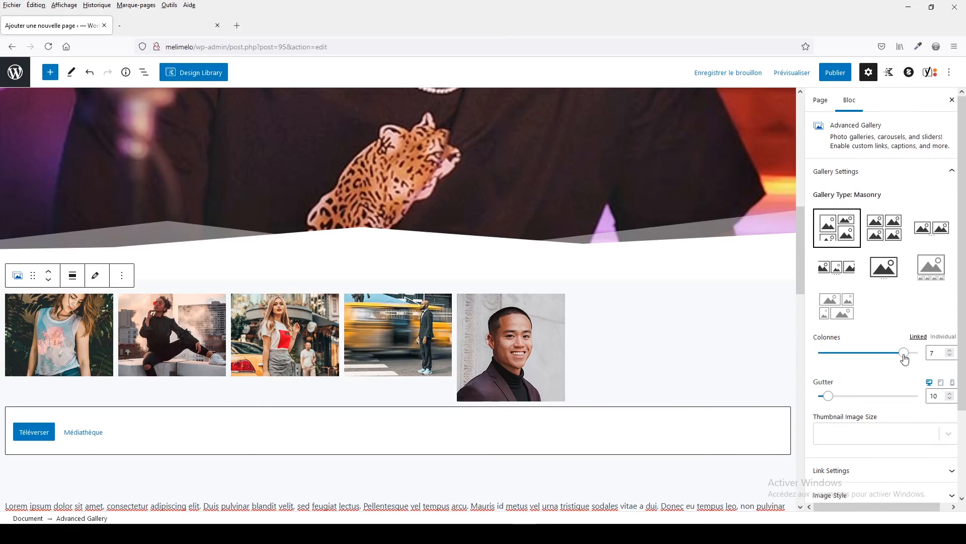
- Set the Masonry gallery to 2 columns and look over the resulting layout
left_click_drag(904, 354, 838, 369)
scroll(584, 421, "down", 5)
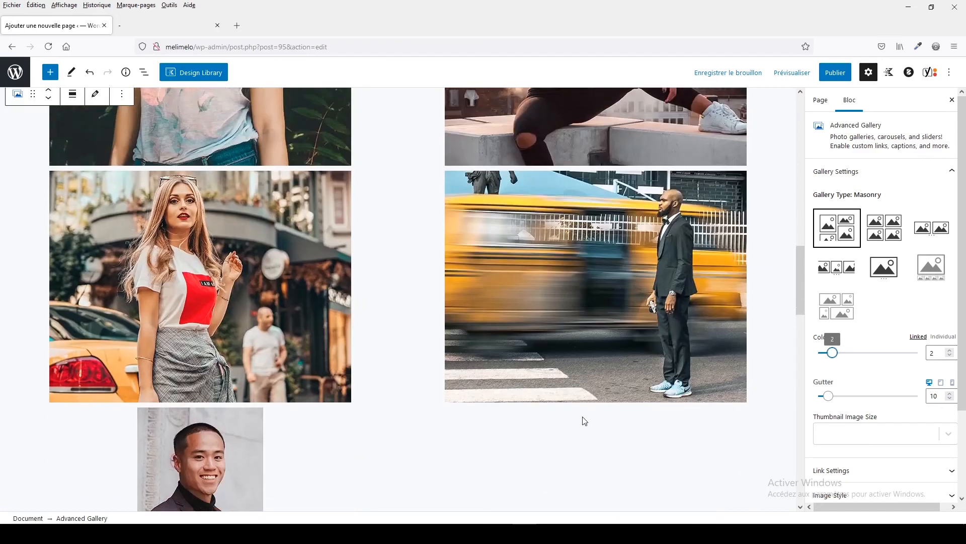
scroll(584, 421, "down", 5)
scroll(582, 416, "up", 10)
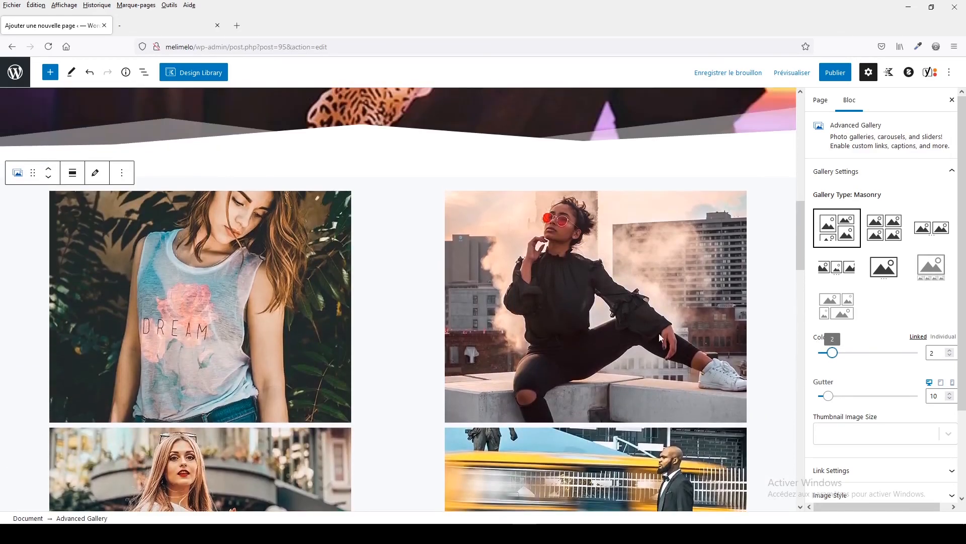
- Try the Grid and Carousel gallery types and page through the carousel's slides back to the first
left_click(887, 231)
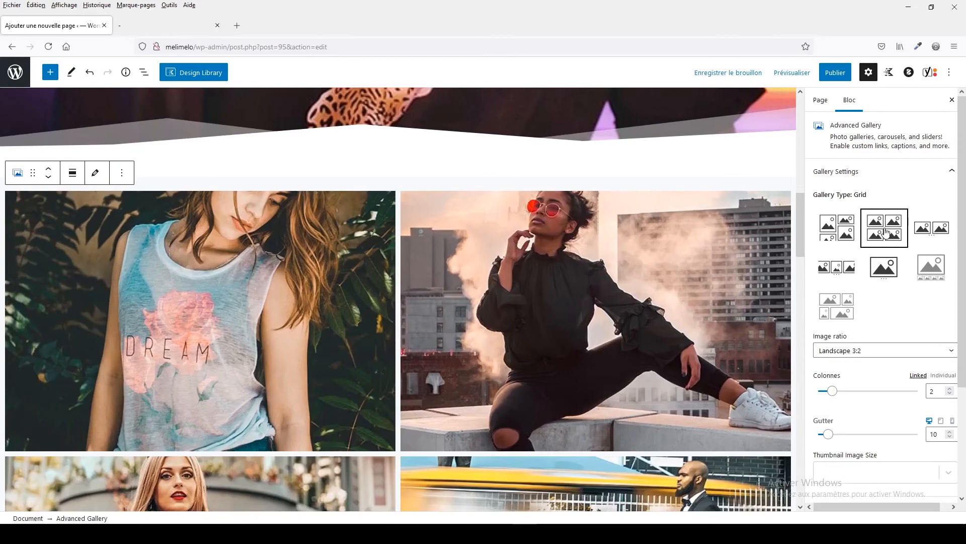
left_click(926, 233)
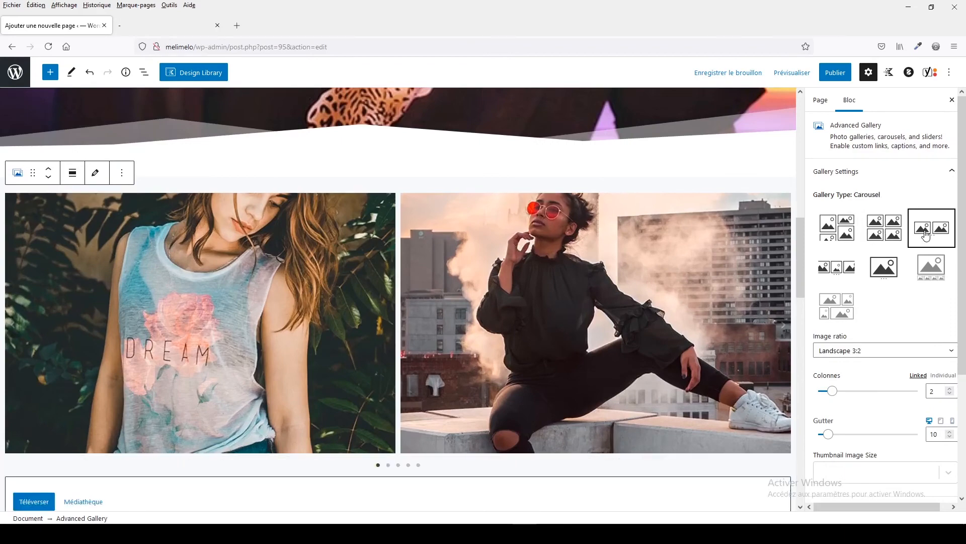
left_click(388, 467)
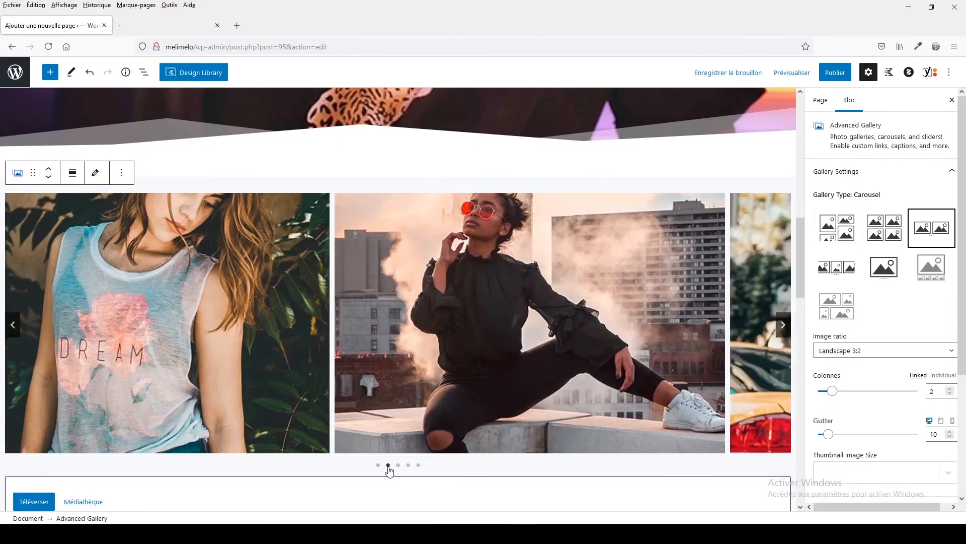
left_click(398, 466)
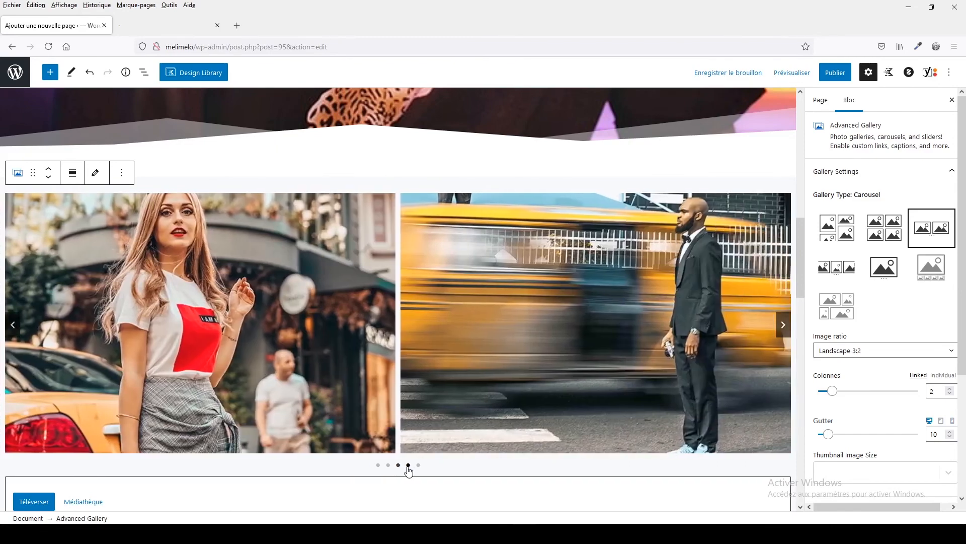
left_click(408, 465)
left_click(418, 466)
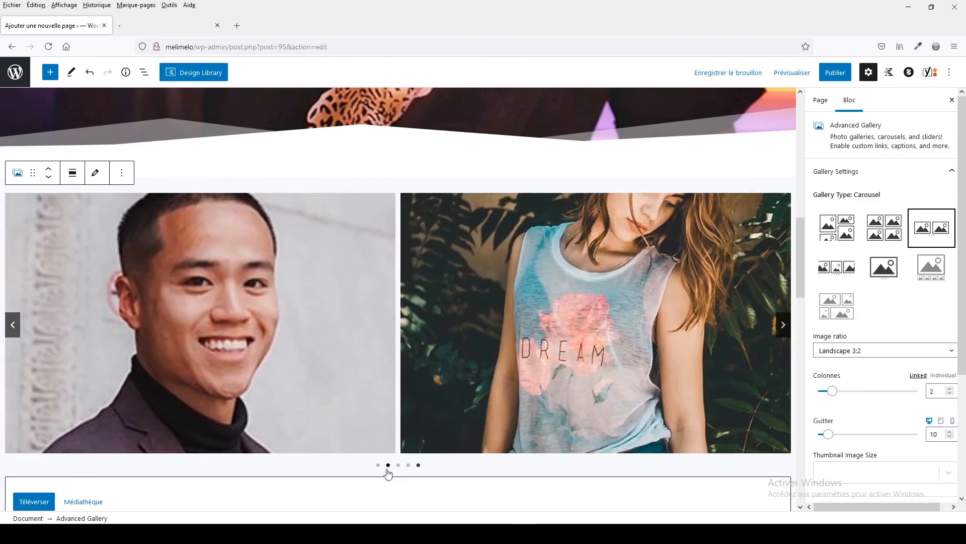
left_click(378, 465)
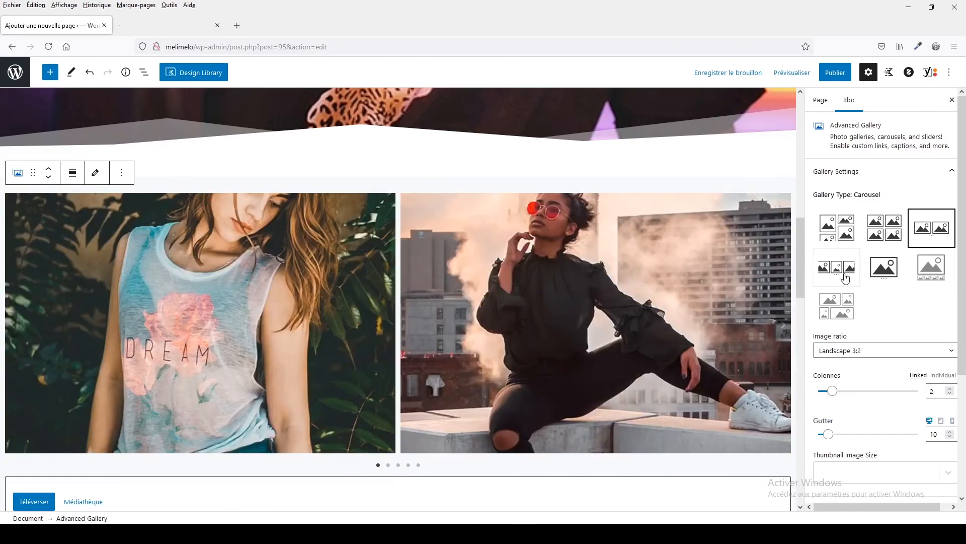
- Change the gallery type to Fluid Carousel, enable Carousel Auto Play and set the Autoplay Speed to 2260
left_click(838, 270)
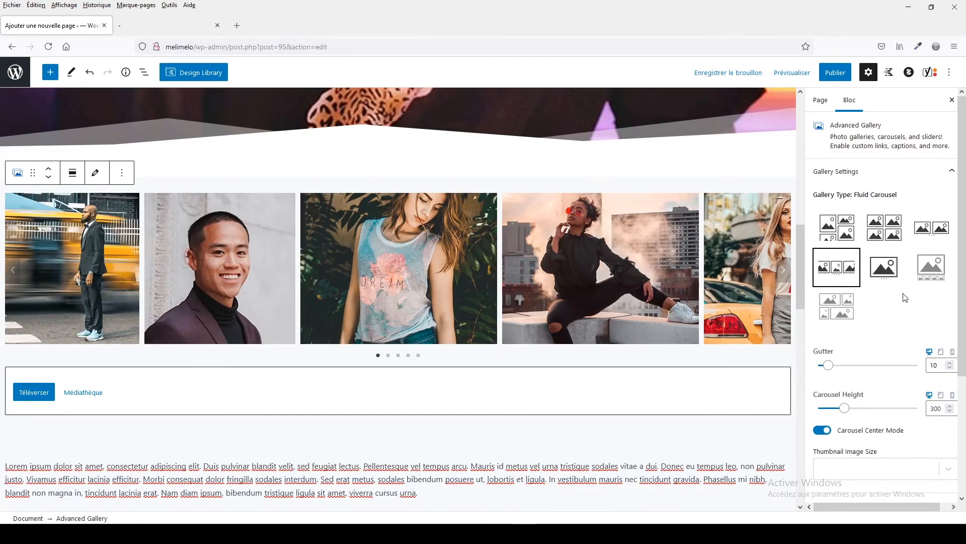
scroll(876, 364, "down", 1)
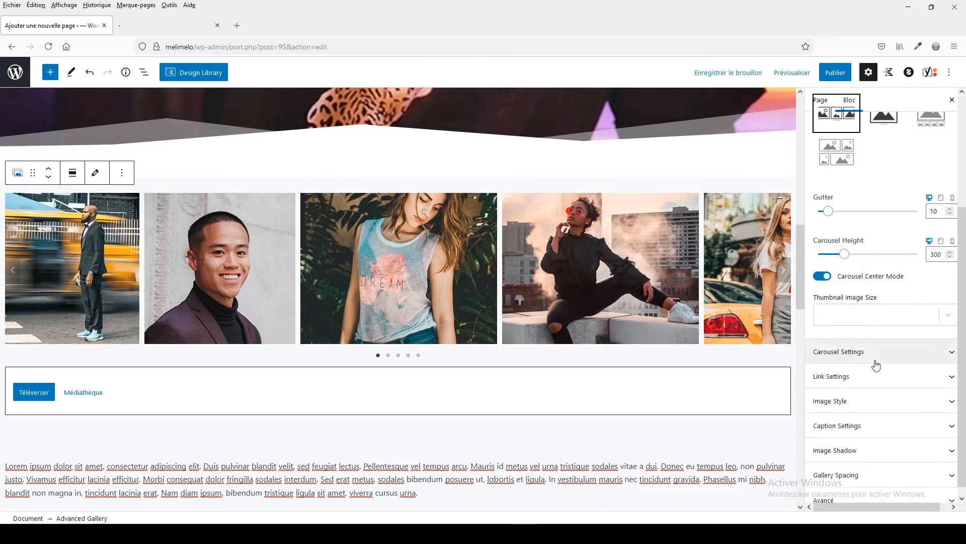
left_click(863, 345)
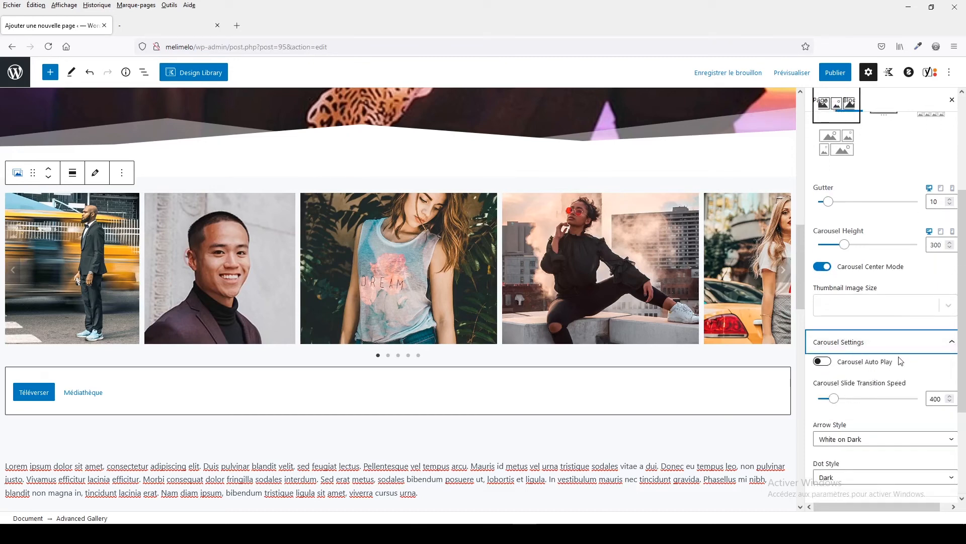
left_click(823, 362)
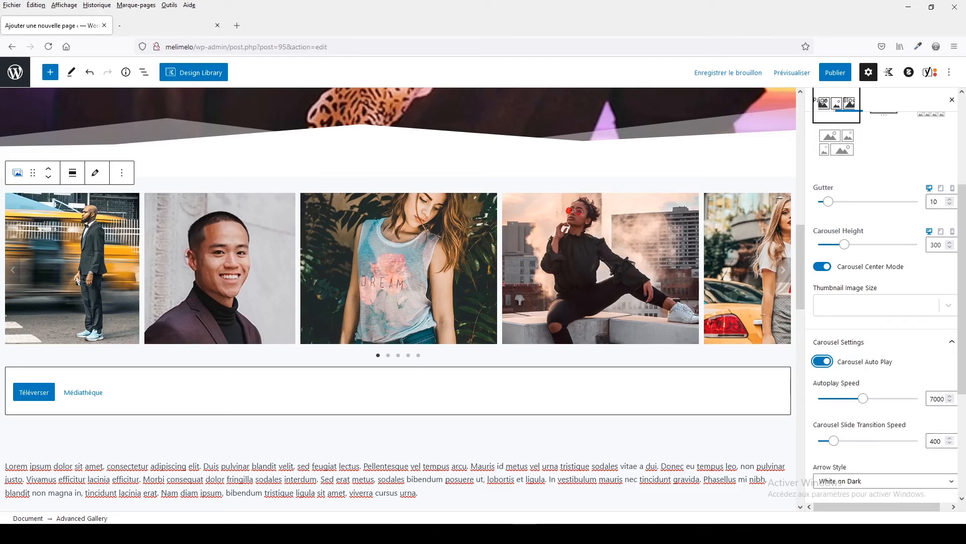
left_click_drag(862, 401, 831, 402)
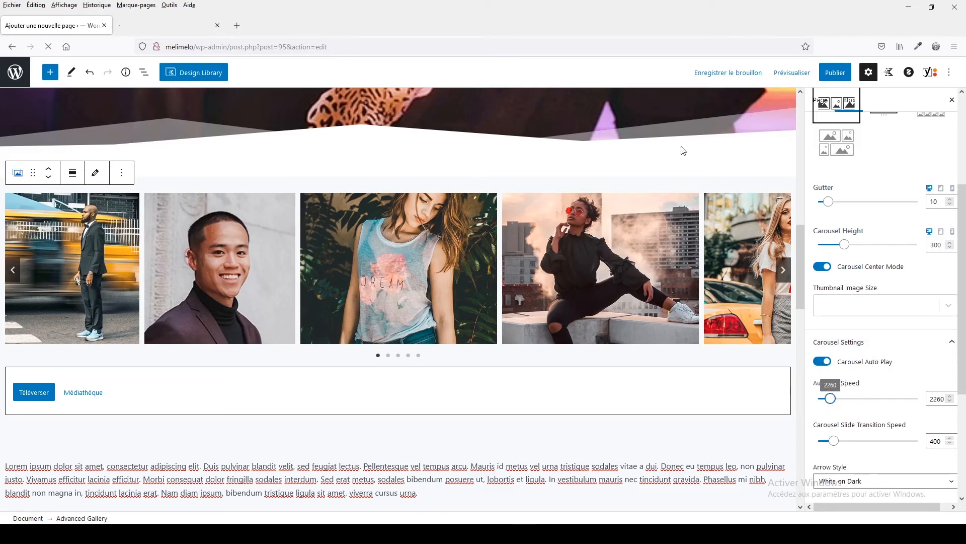
- Save the draft, preview the page in a new tab to look over the result, and return to the editor
left_click(703, 69)
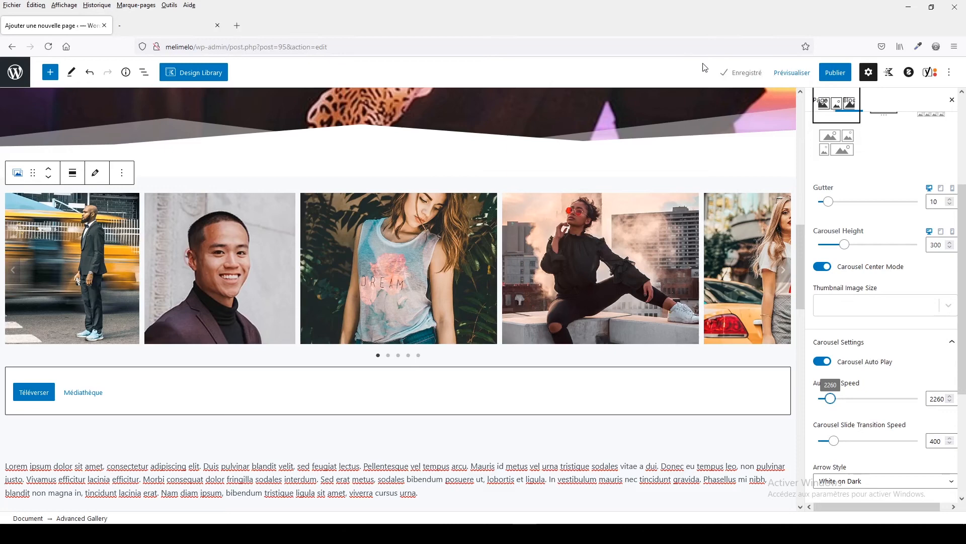
left_click(792, 72)
left_click(749, 171)
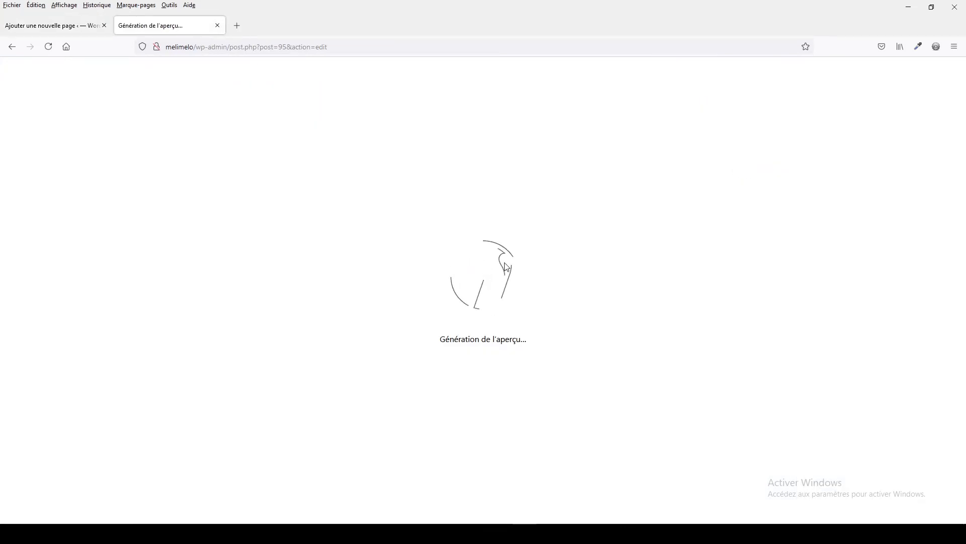
scroll(506, 267, "down", 5)
scroll(506, 266, "down", 4)
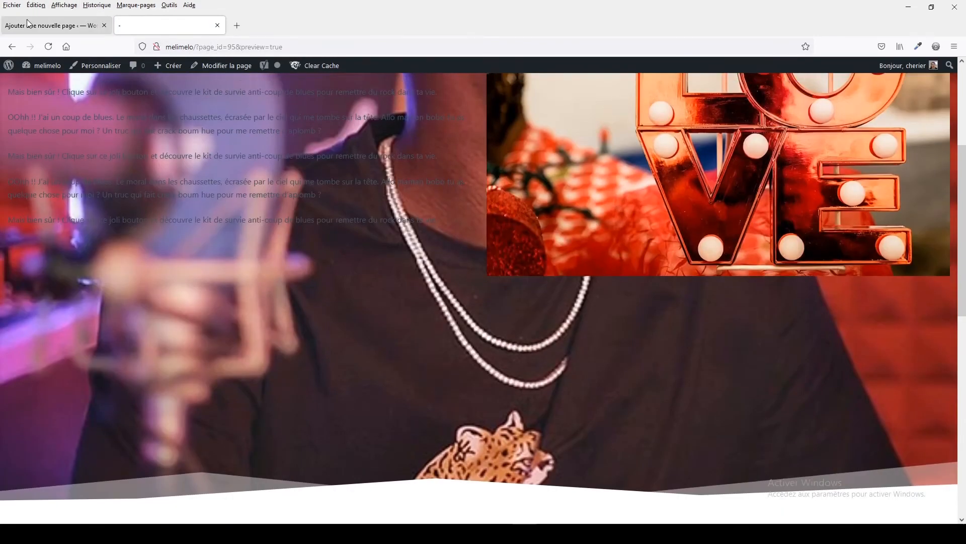
left_click(50, 25)
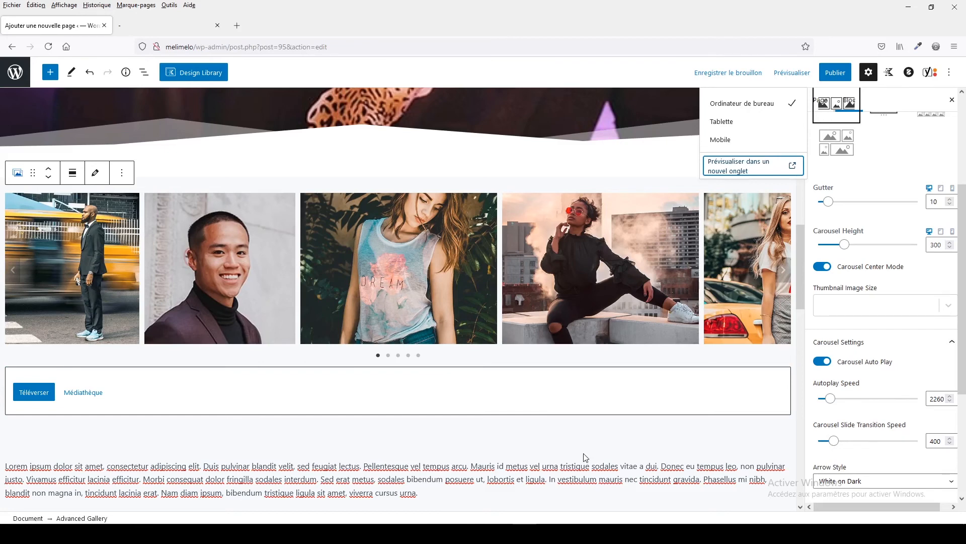
scroll(584, 457, "up", 1)
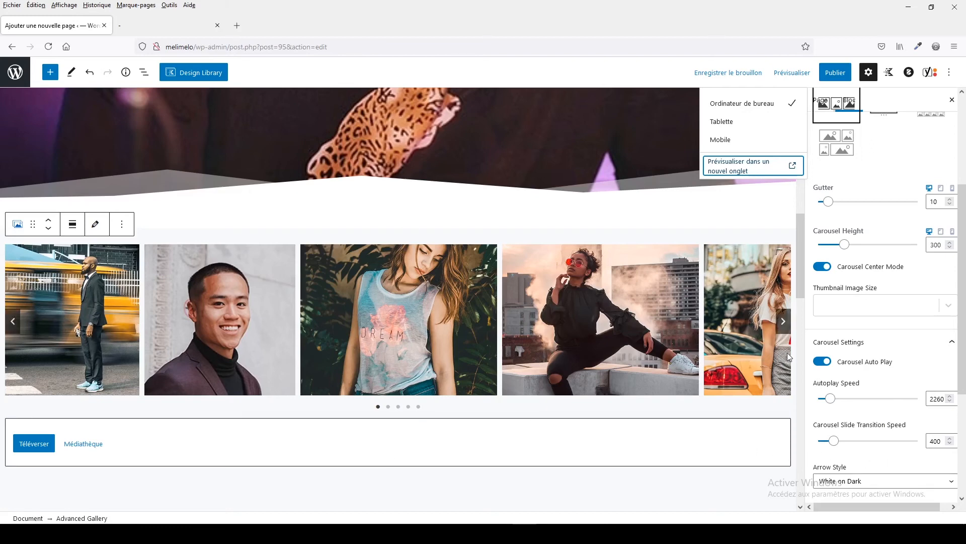
- Leave the editor, look over the installed extensions and open the page for adding new ones
left_click(15, 72)
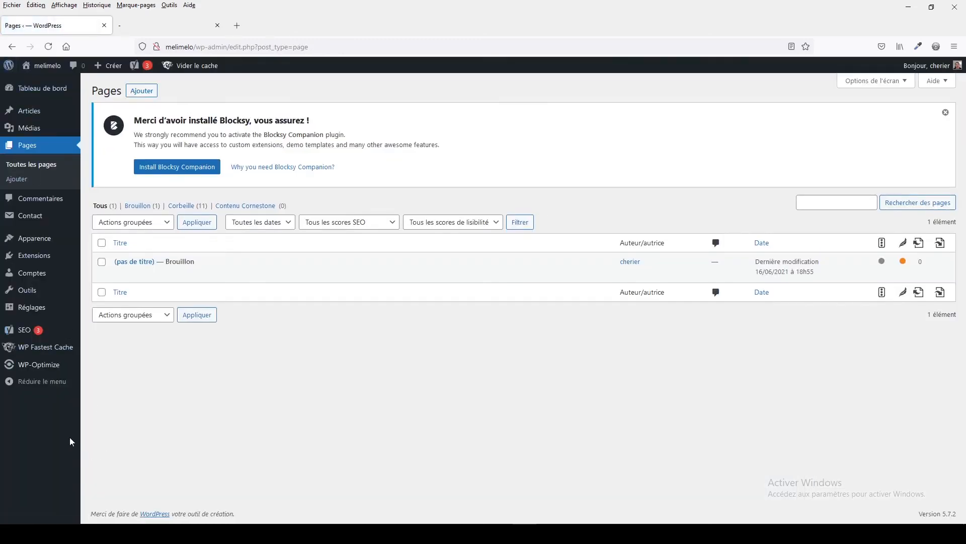
left_click(29, 255)
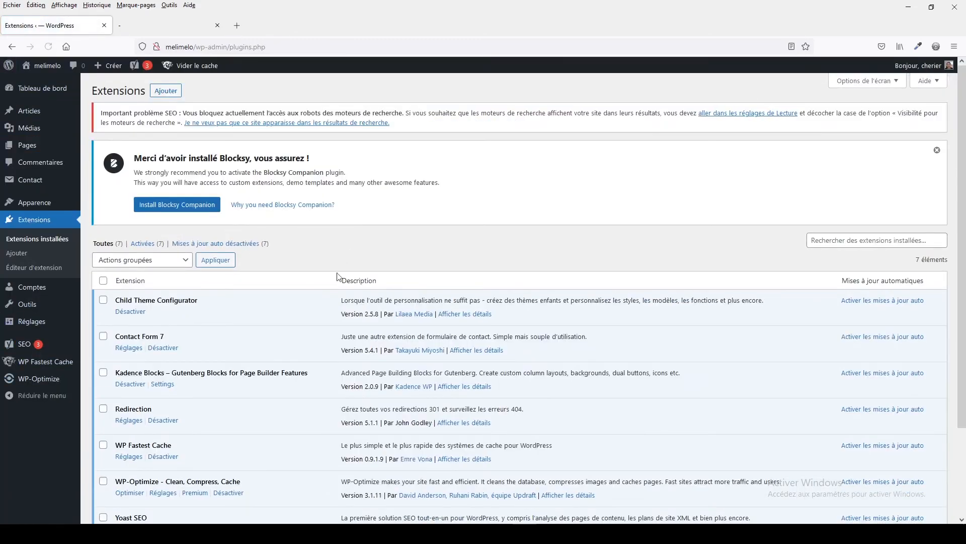
scroll(323, 294, "down", 2)
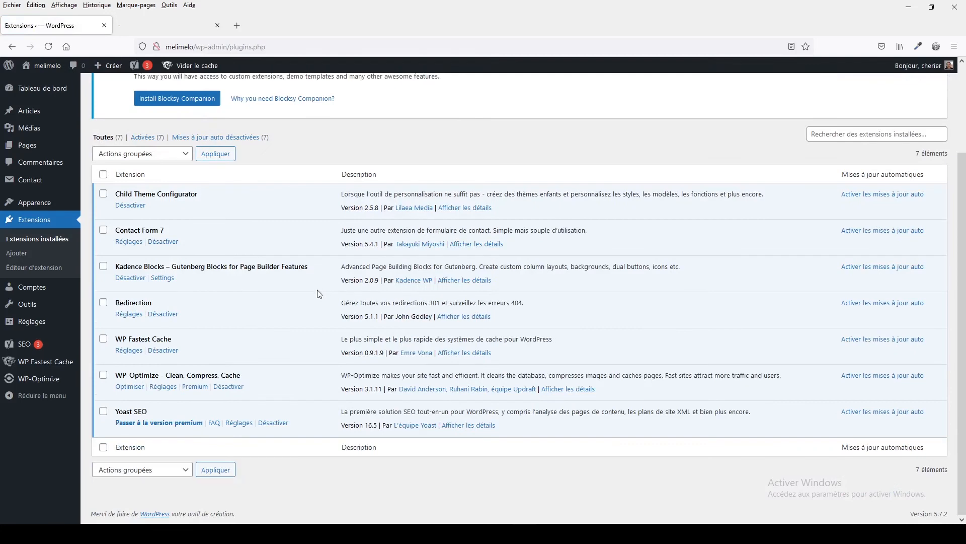
scroll(319, 294, "up", 2)
left_click(168, 92)
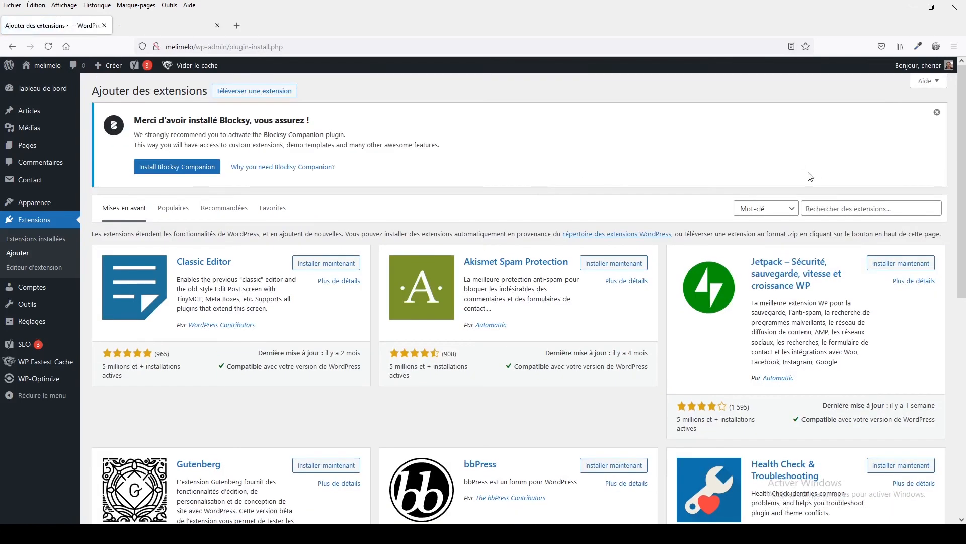
- Search the extensions for "block navigation", then install and activate the Block Navigation plugin by melonpan
left_click(886, 208)
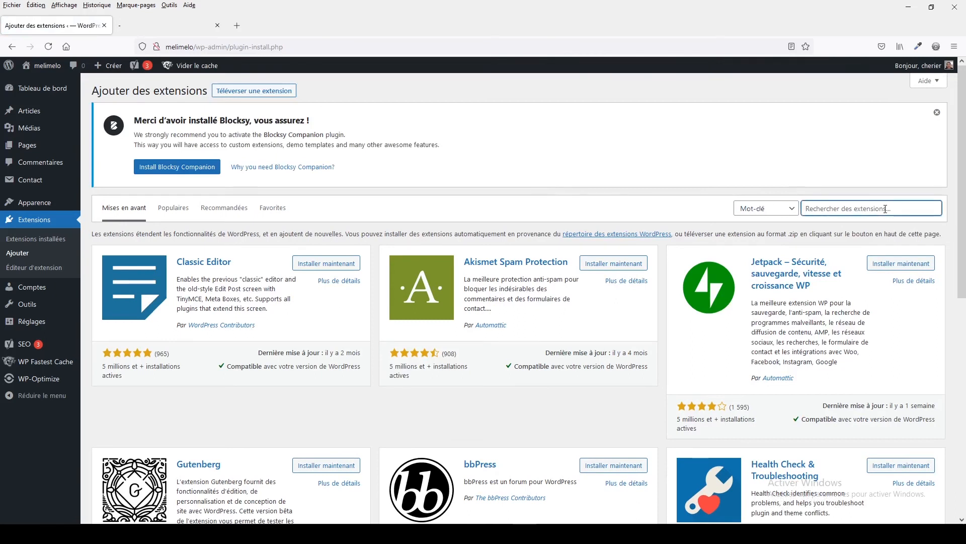
type("block")
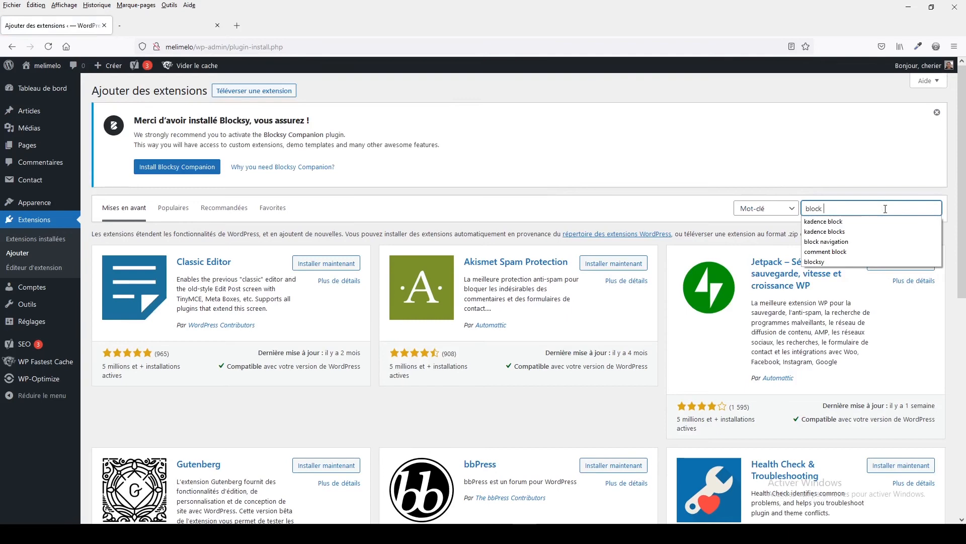
type(" na")
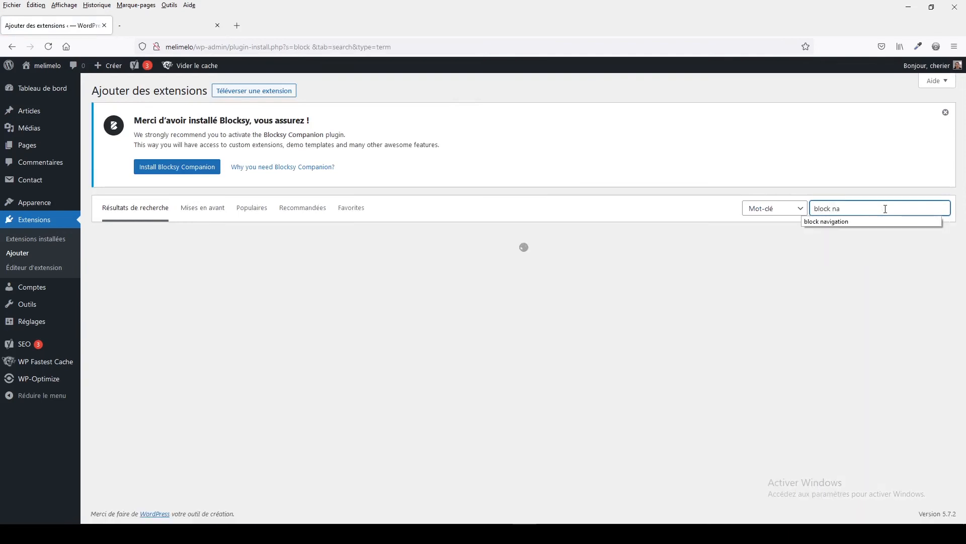
type("vigation")
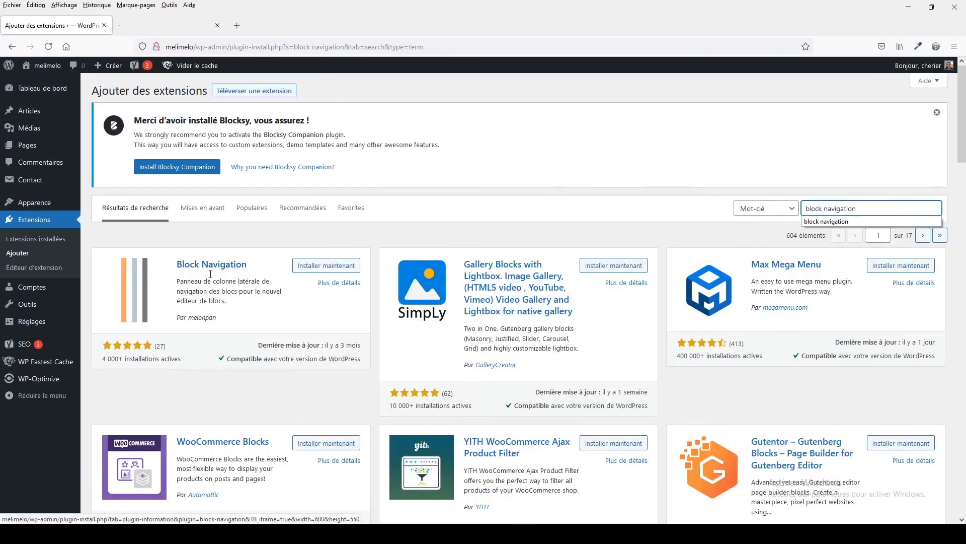
left_click(326, 266)
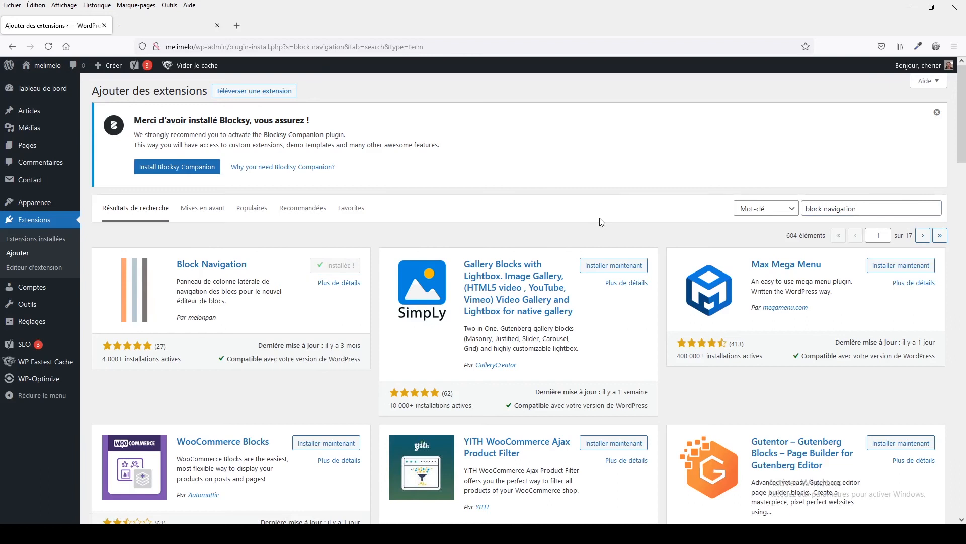
left_click(344, 265)
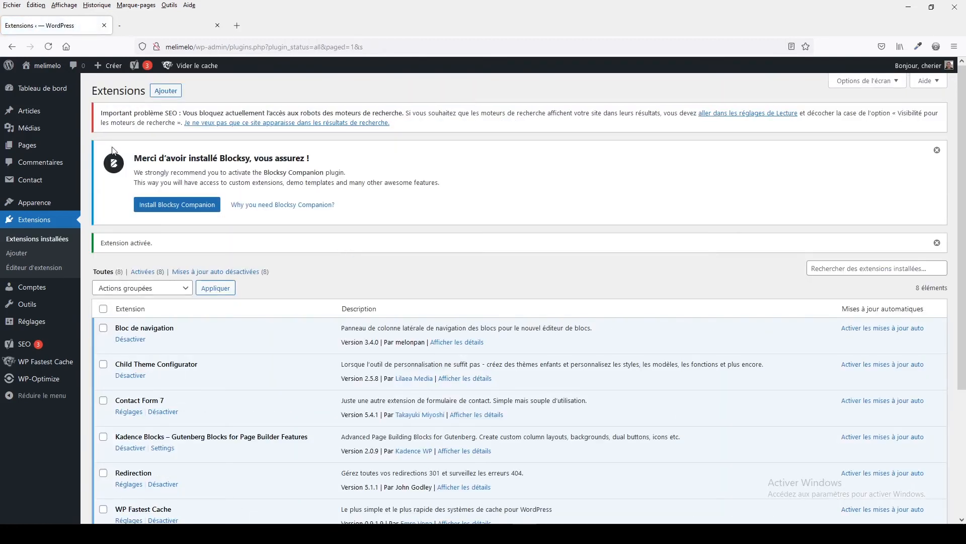
- Reopen the untitled draft page for editing and display the Block Navigation block list
left_click(27, 145)
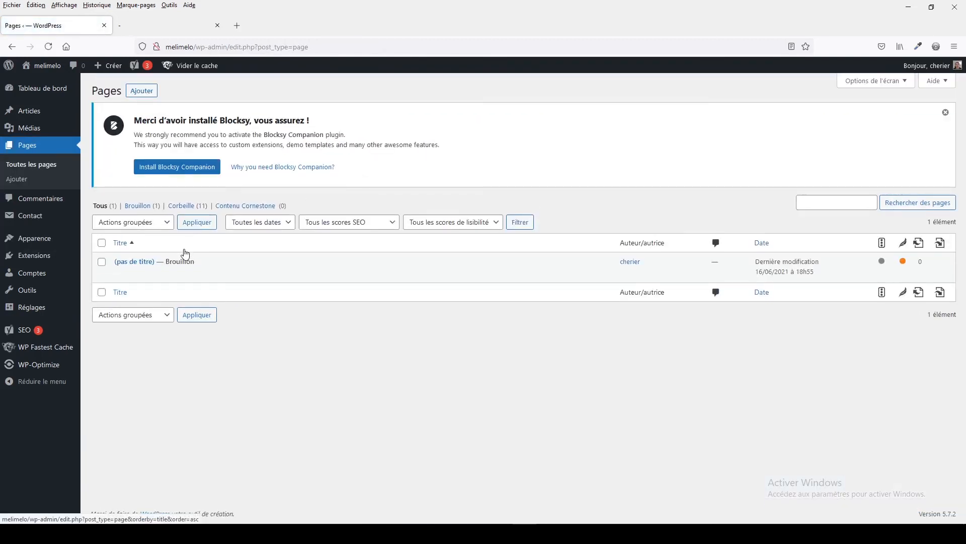
left_click(128, 273)
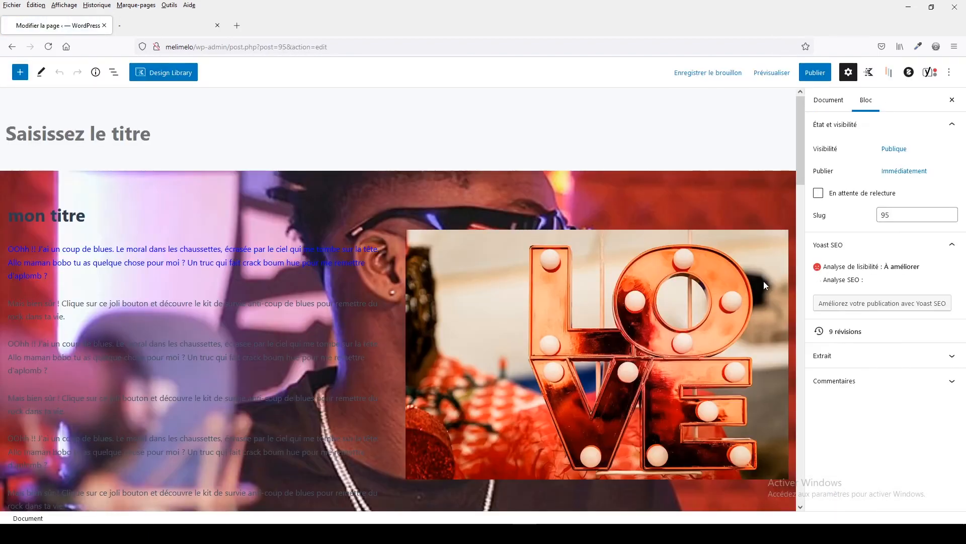
left_click(889, 74)
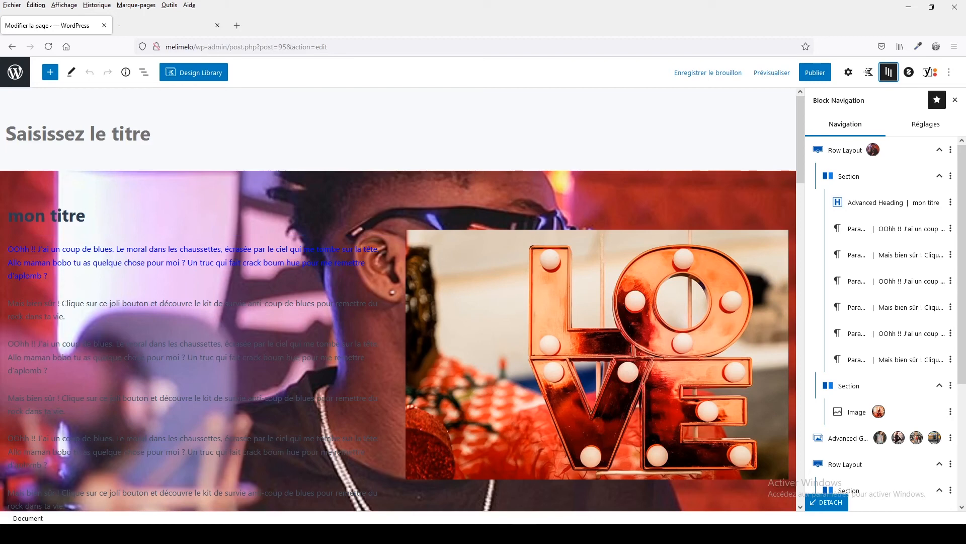
- Using Block Navigation, move the blue "OOhh !!" paragraph down to fourth place among the paragraphs under "mon titre"
left_click_drag(861, 227, 868, 289)
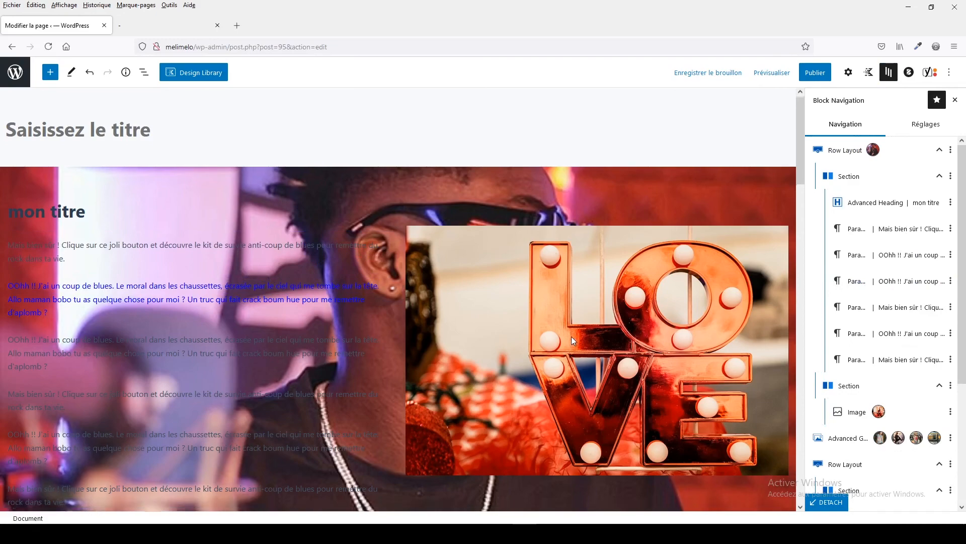
scroll(554, 337, "down", 10)
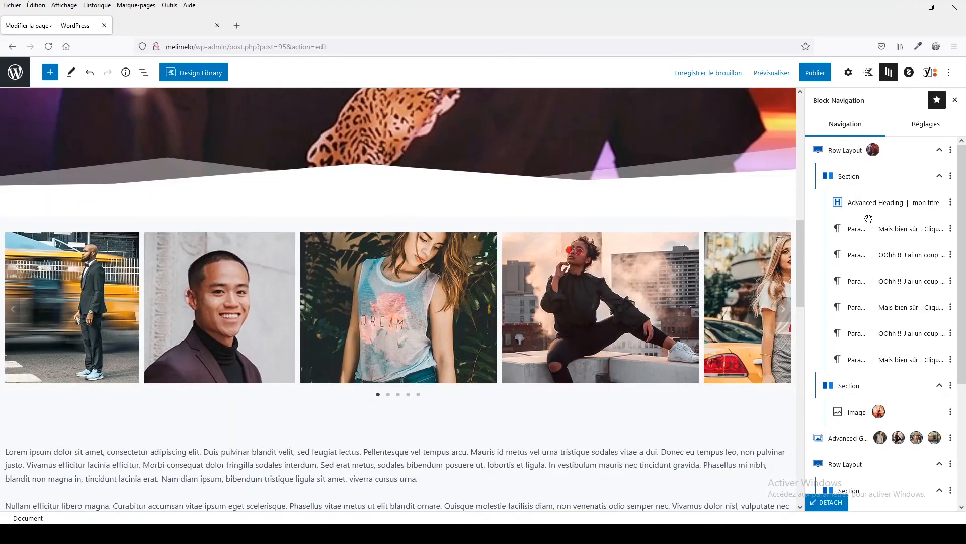
left_click_drag(874, 255, 870, 342)
scroll(227, 248, "up", 8)
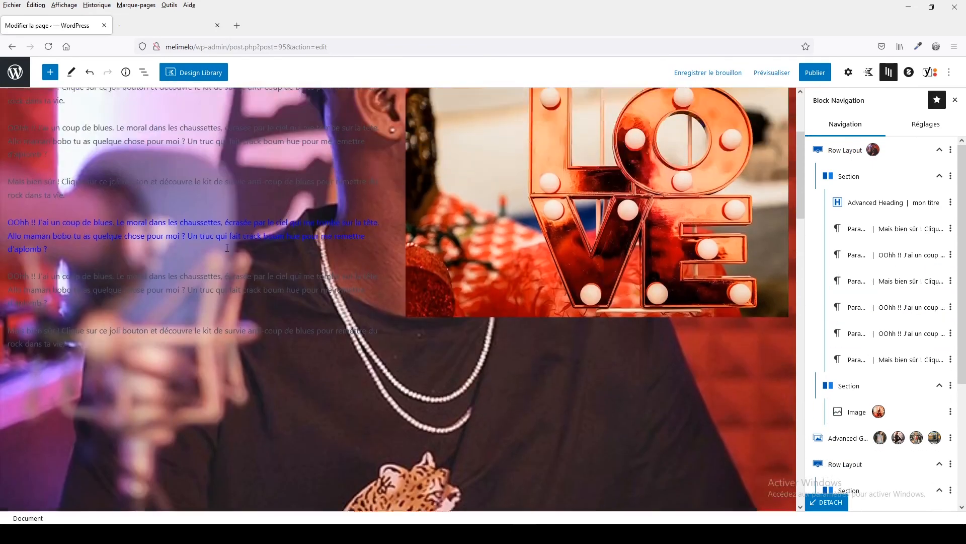
scroll(227, 247, "up", 3)
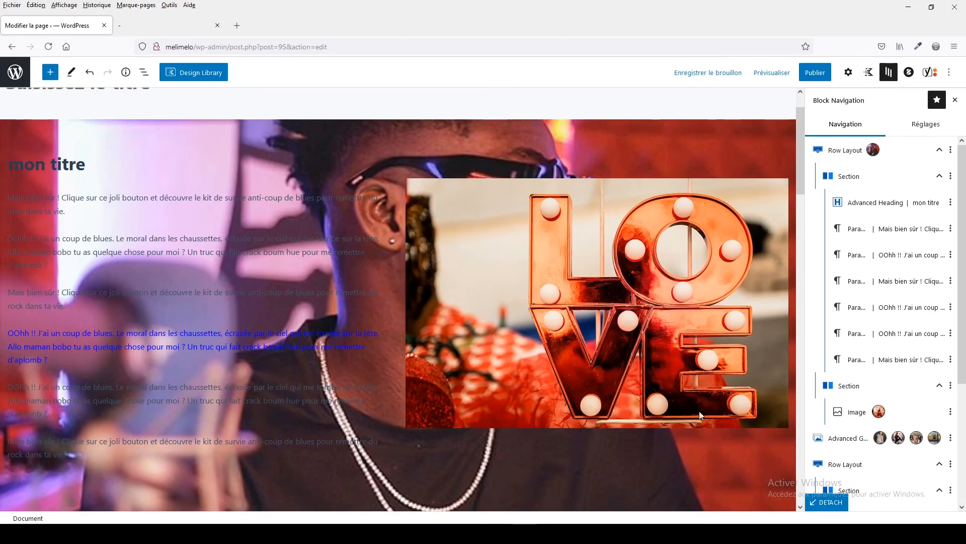
scroll(920, 324, "down", 3)
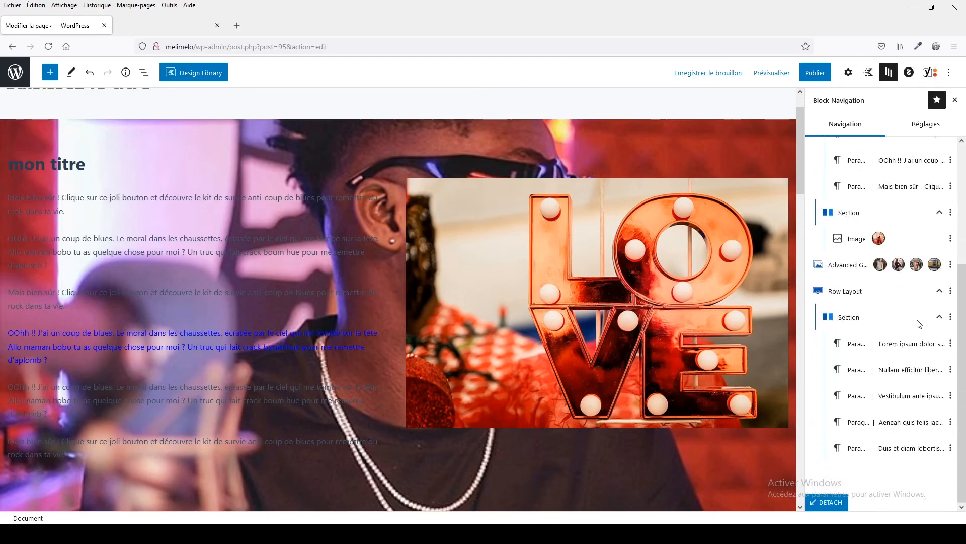
scroll(890, 321, "up", 3)
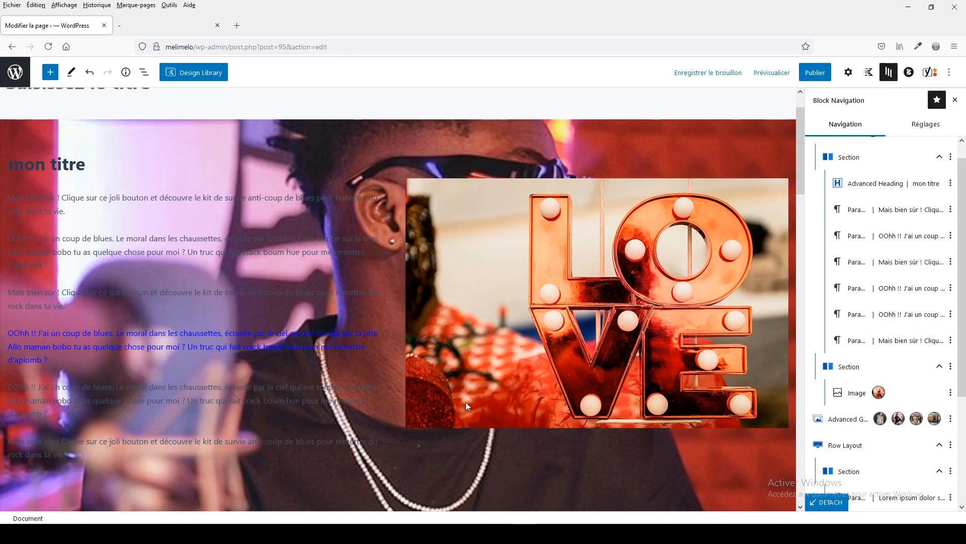
- Open the Kadence Design Library, view its Sections and browse through all the Starter Packs templates
scroll(457, 406, "down", 15)
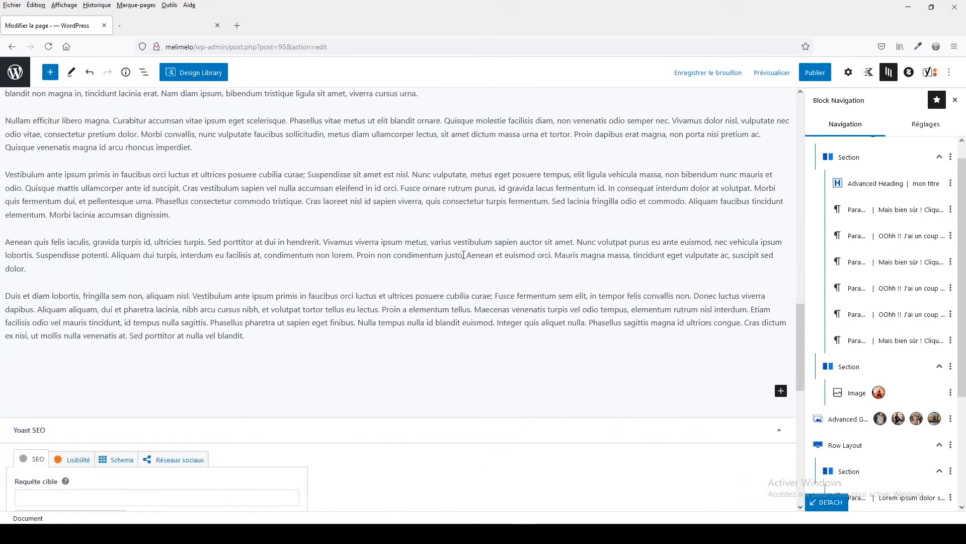
left_click(196, 77)
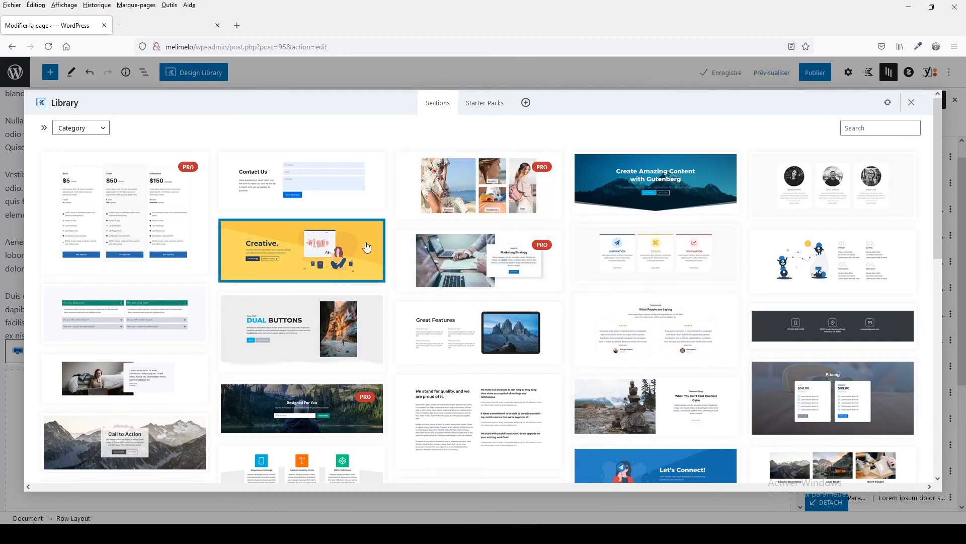
left_click(503, 104)
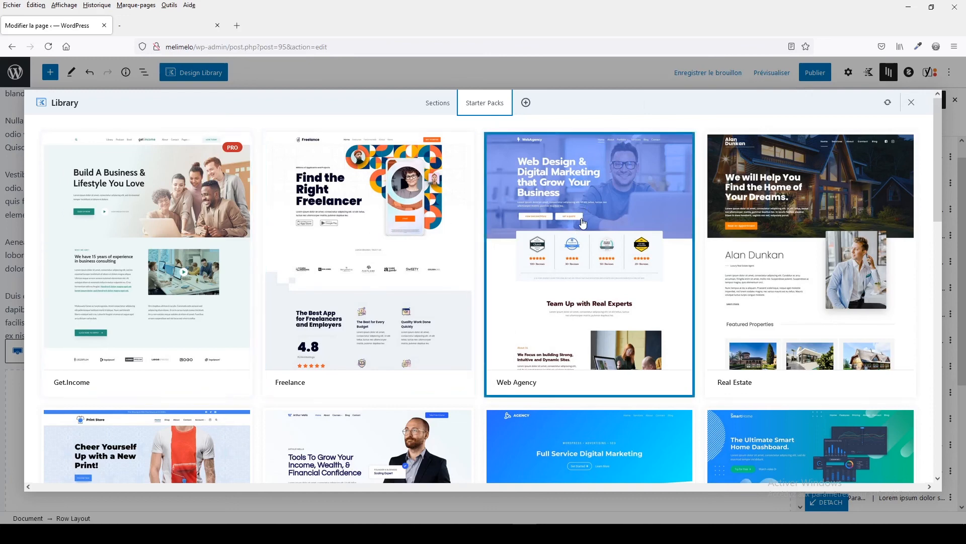
scroll(624, 302, "down", 6)
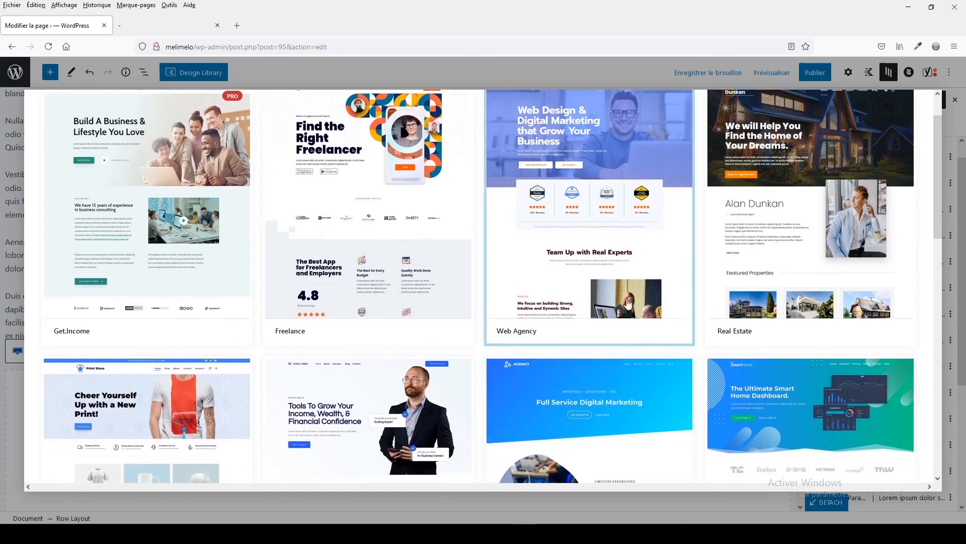
scroll(616, 277, "down", 7)
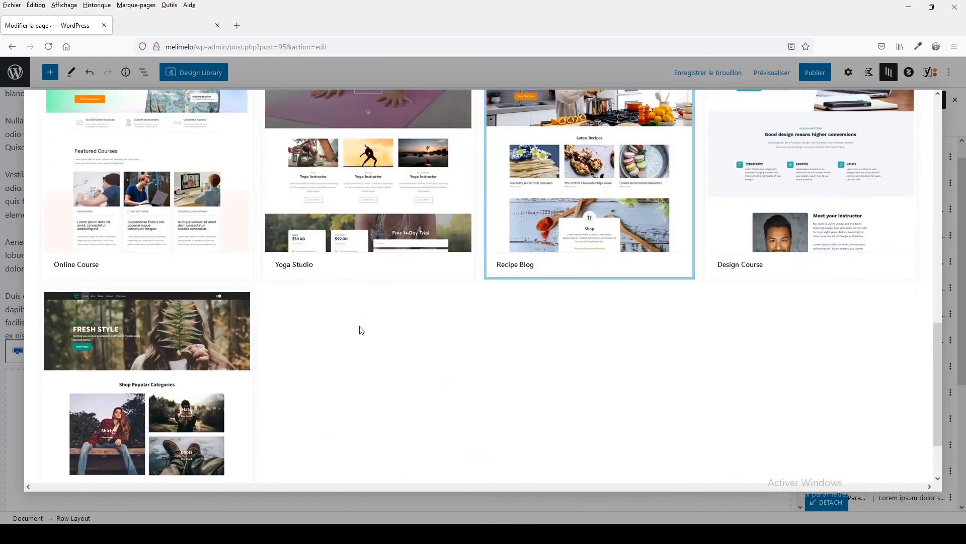
scroll(230, 402, "down", 3)
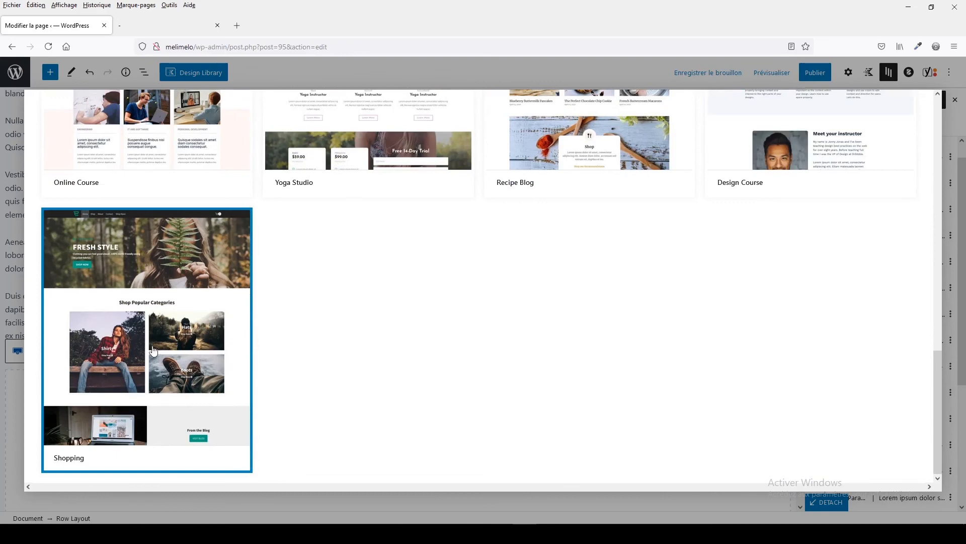
scroll(609, 362, "up", 5)
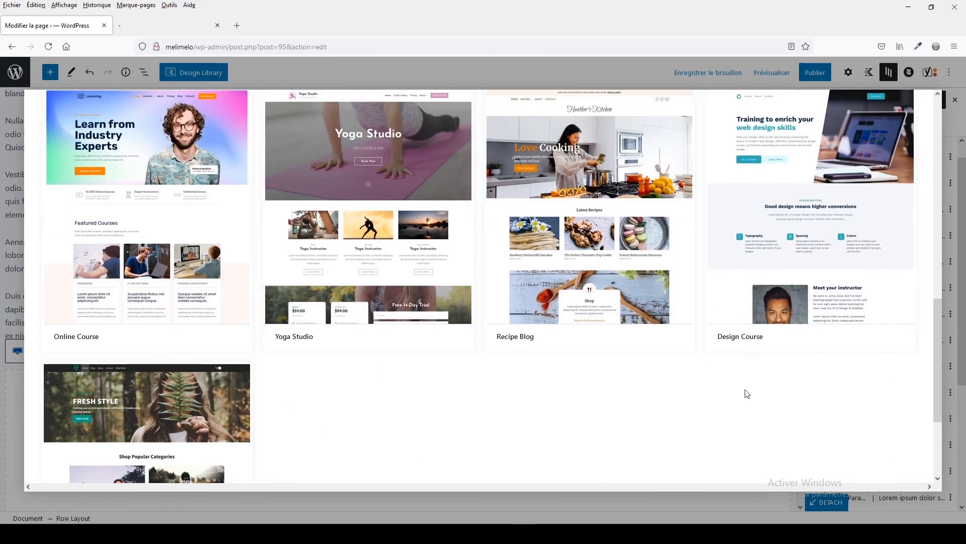
scroll(746, 394, "up", 5)
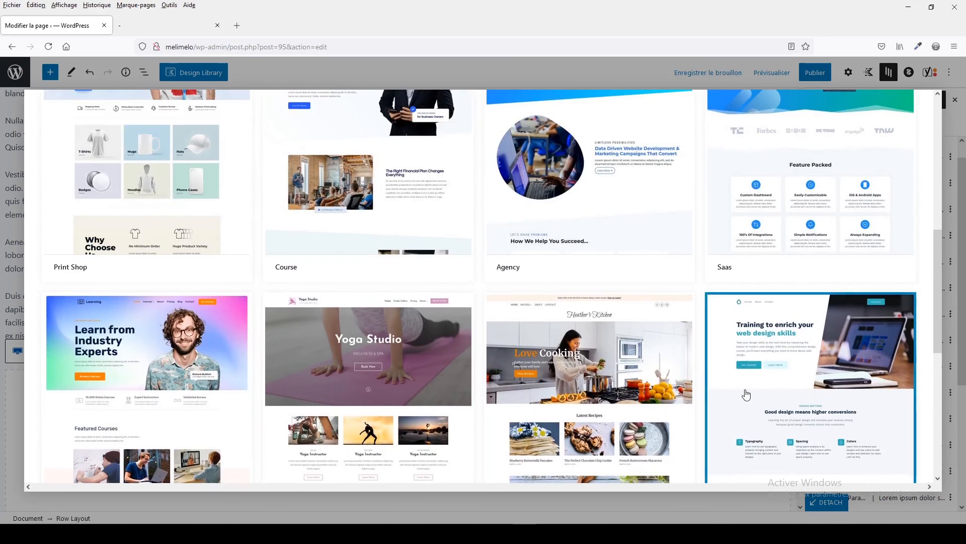
scroll(747, 393, "up", 4)
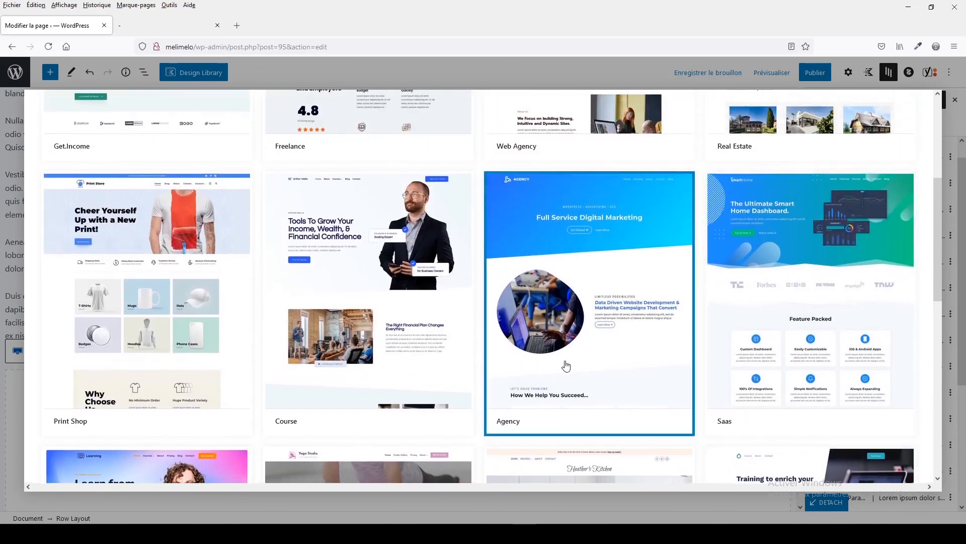
scroll(566, 366, "up", 2)
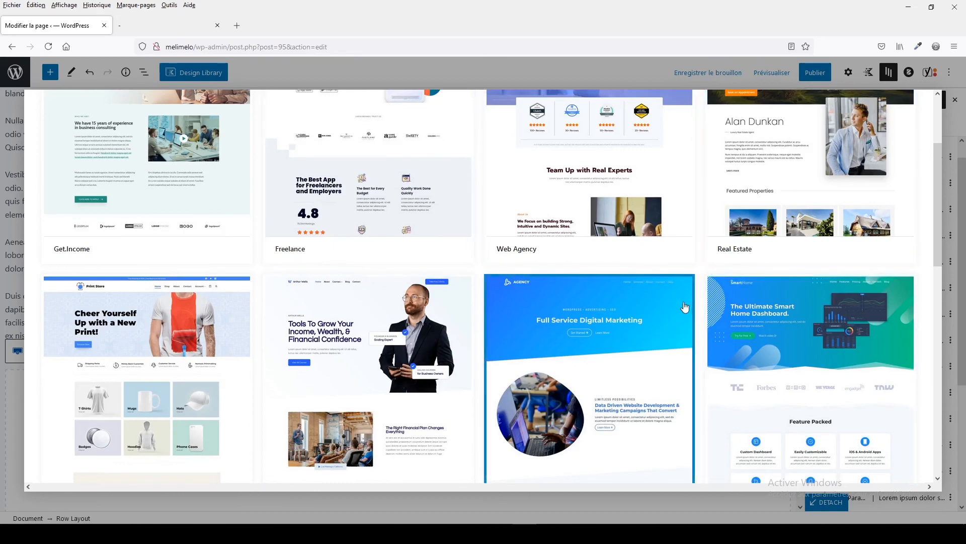
scroll(684, 307, "up", 3)
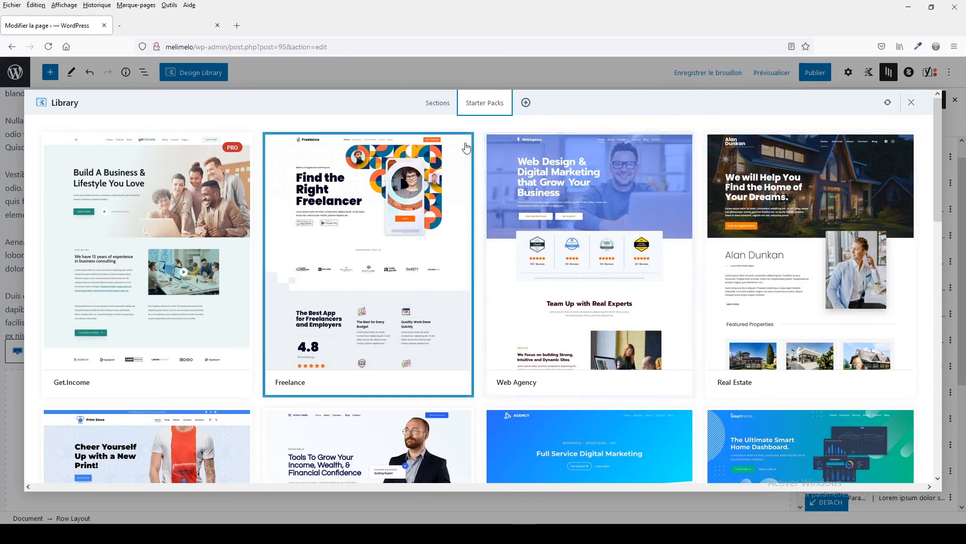
- Browse the Design Library's Sections and insert the two-column "We stand for quality, and we are proud of it." section into the page
left_click(437, 102)
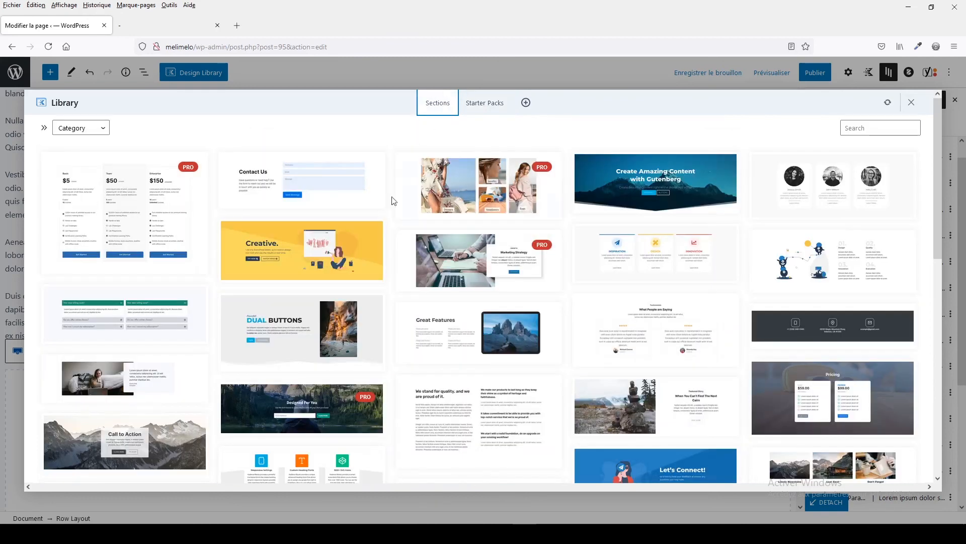
scroll(378, 321, "down", 6)
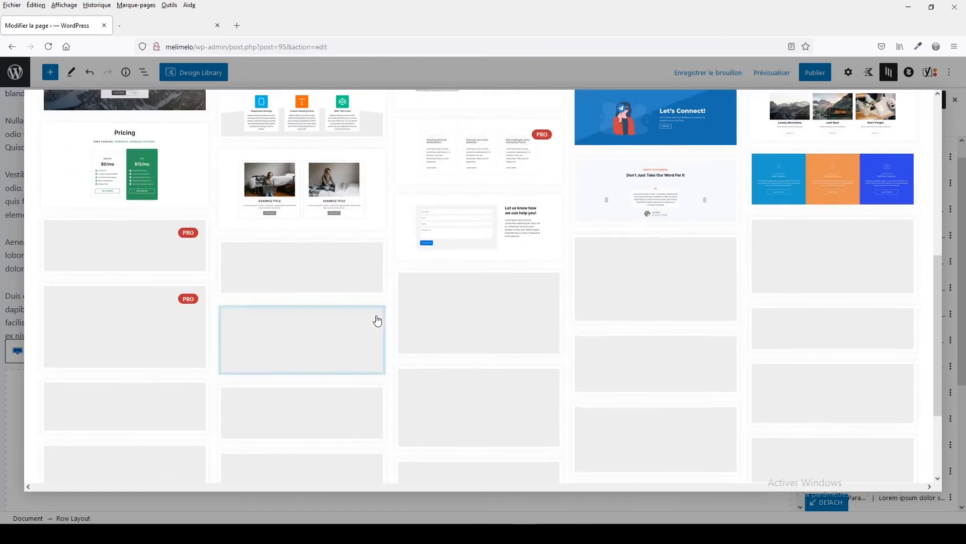
scroll(378, 320, "up", 1)
scroll(378, 321, "down", 3)
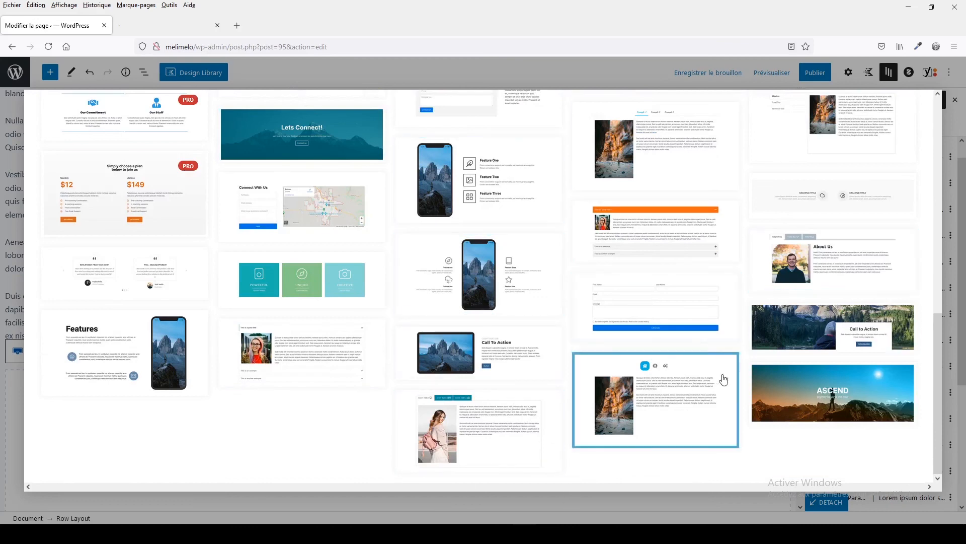
scroll(536, 329, "up", 4)
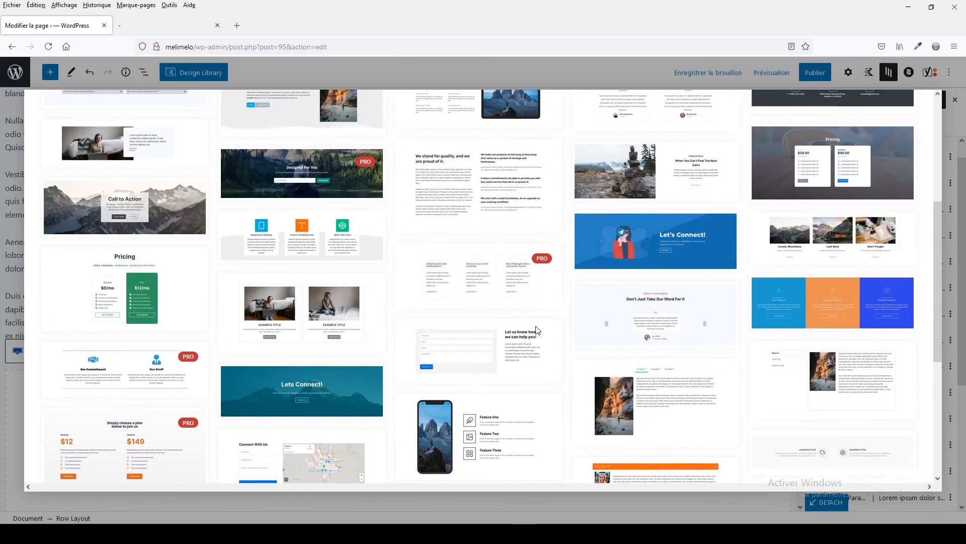
scroll(494, 393, "up", 2)
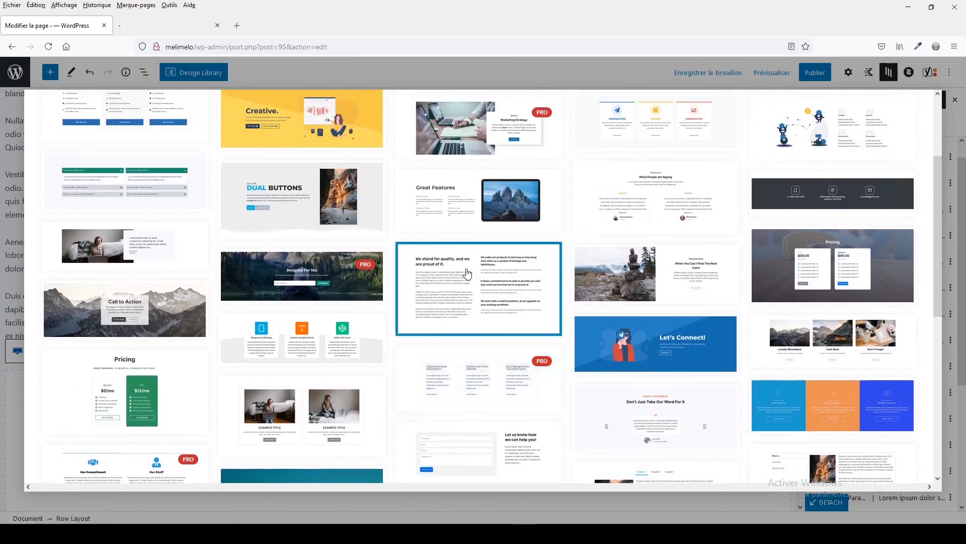
left_click(467, 273)
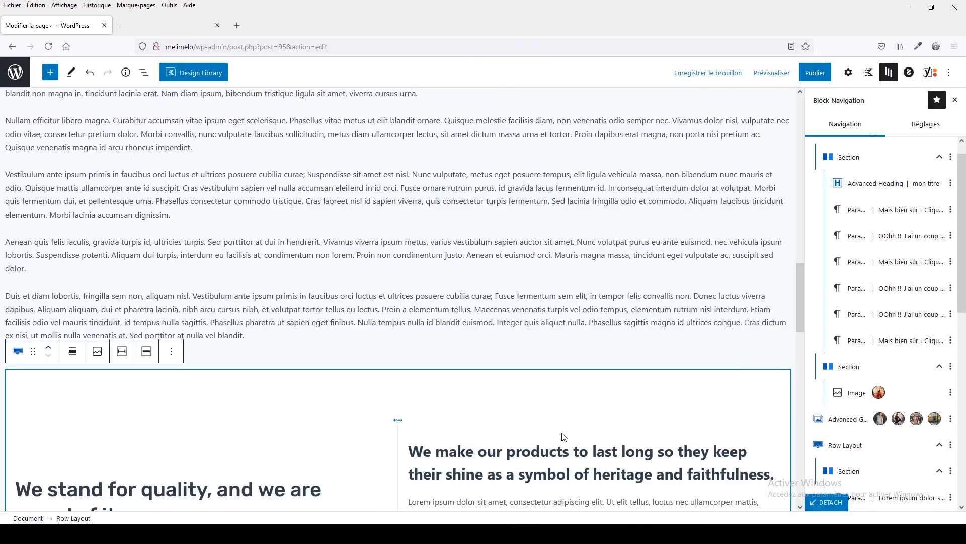
scroll(518, 428, "down", 6)
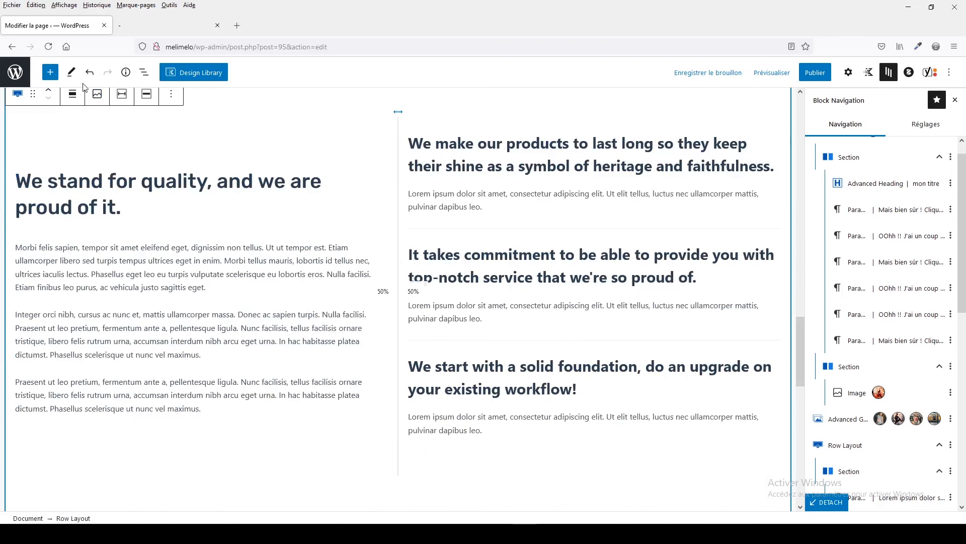
- Look through the block inserter's Compositions in the Boutons, Colonnes and Galerie categories, and return to the Blocs list
left_click(51, 74)
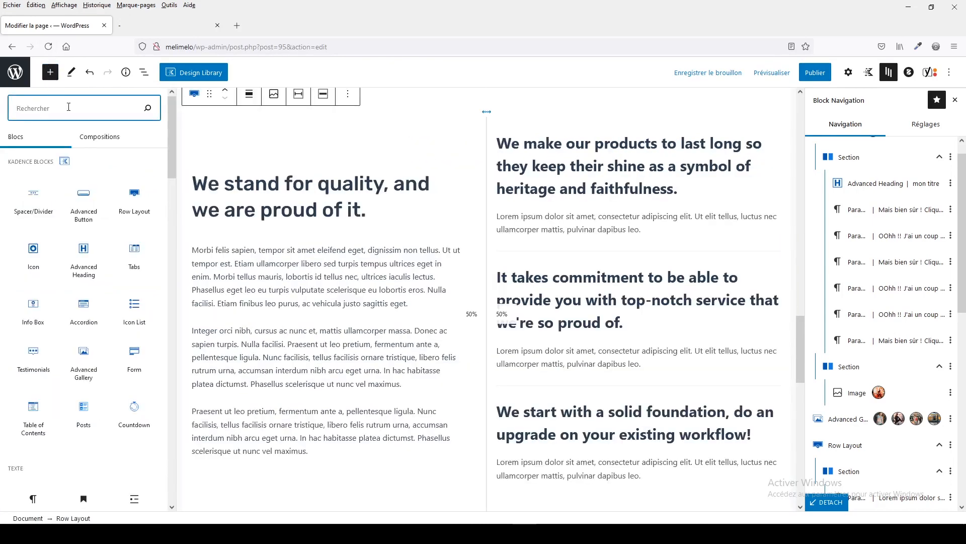
left_click(107, 136)
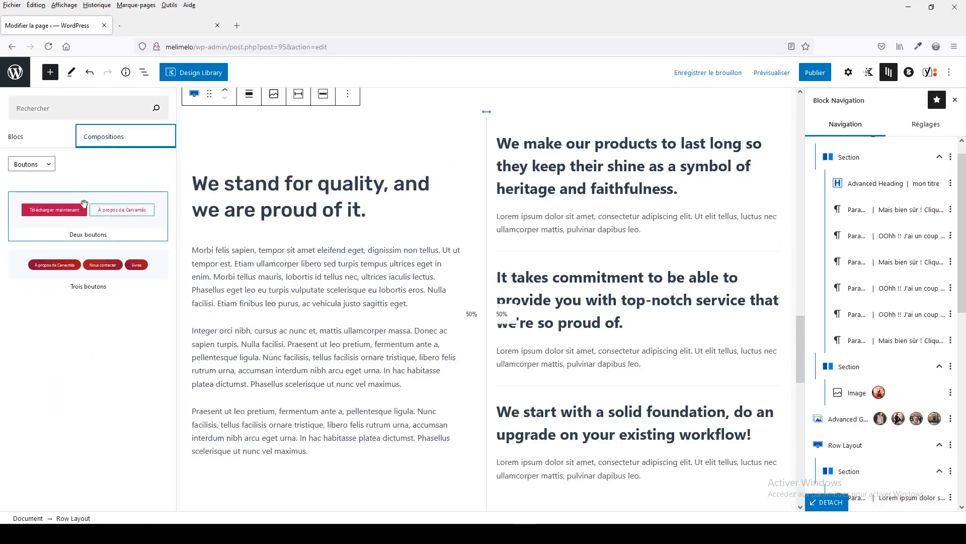
left_click(31, 164)
left_click(33, 195)
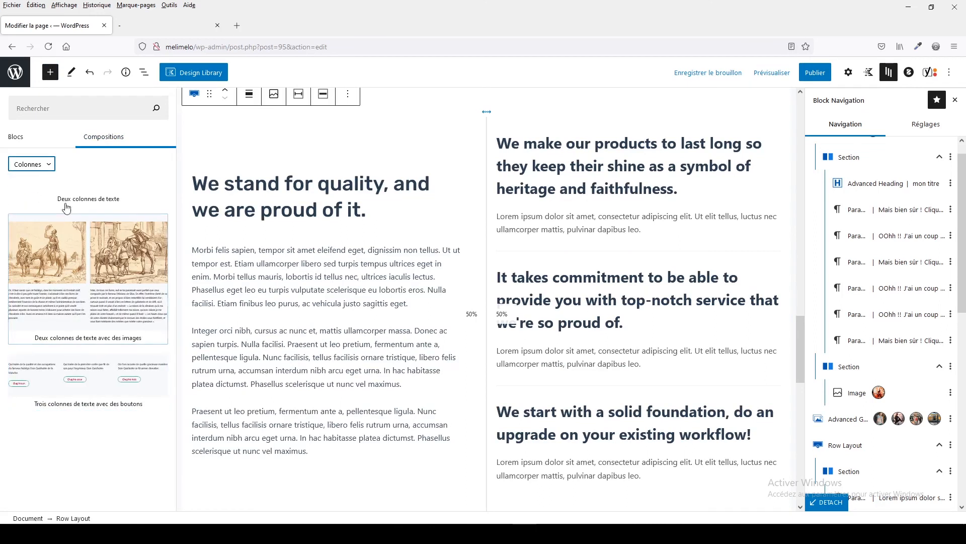
left_click(49, 171)
left_click(44, 204)
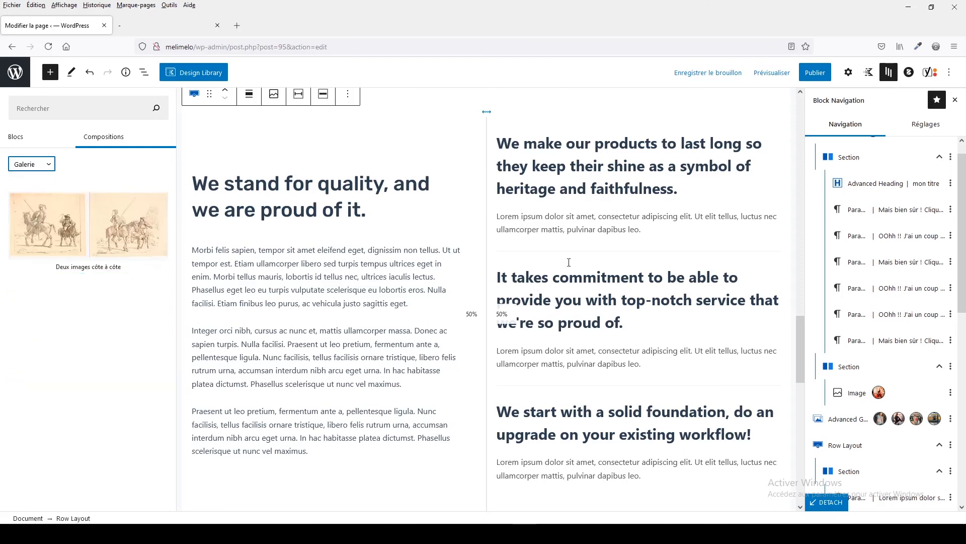
left_click(24, 139)
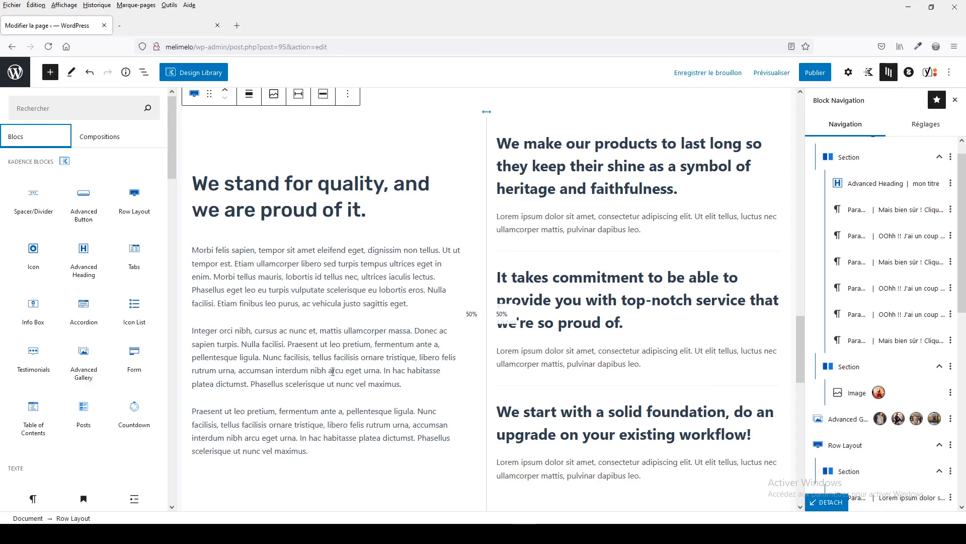
- Insert a Kadence Countdown block directly above the "We stand for quality" row layout
scroll(324, 399, "down", 10)
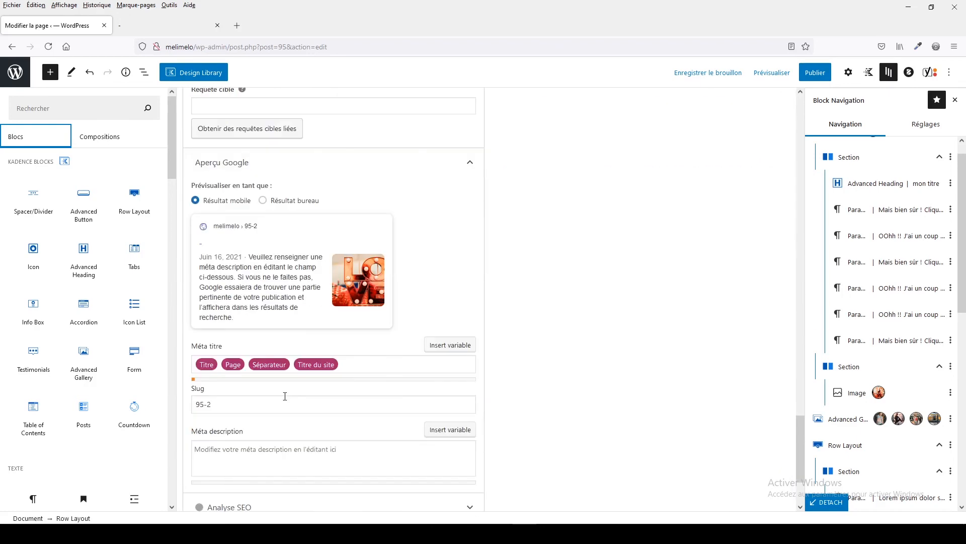
scroll(285, 396, "up", 6)
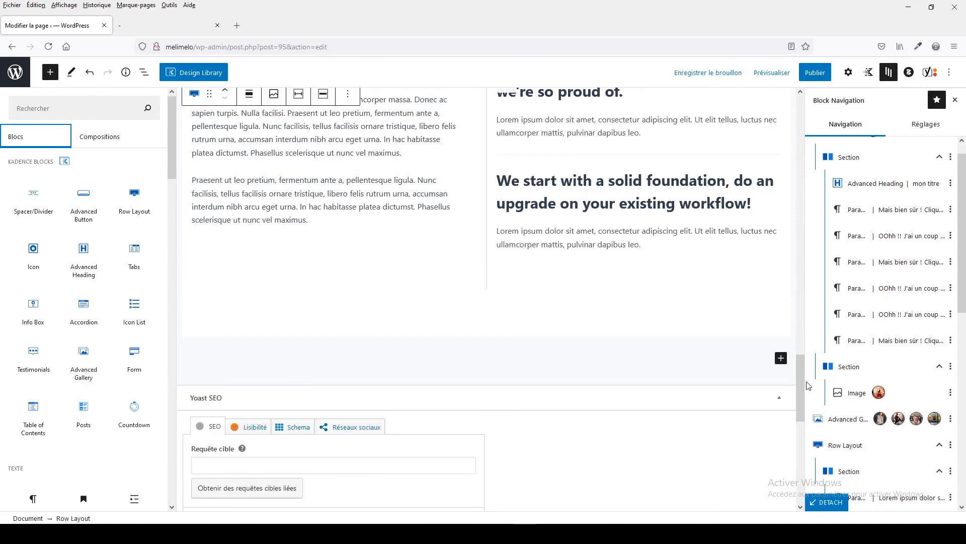
left_click(780, 358)
left_click(781, 313)
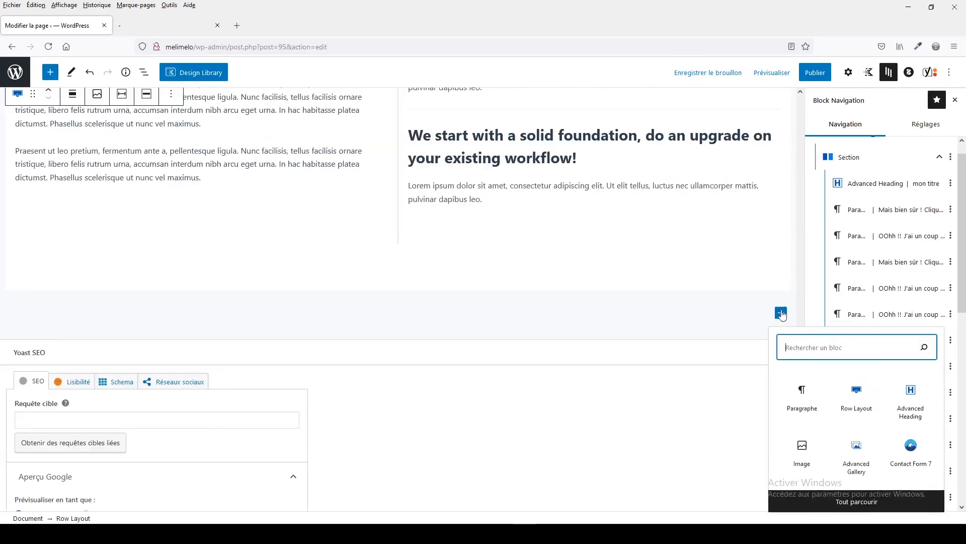
left_click(836, 501)
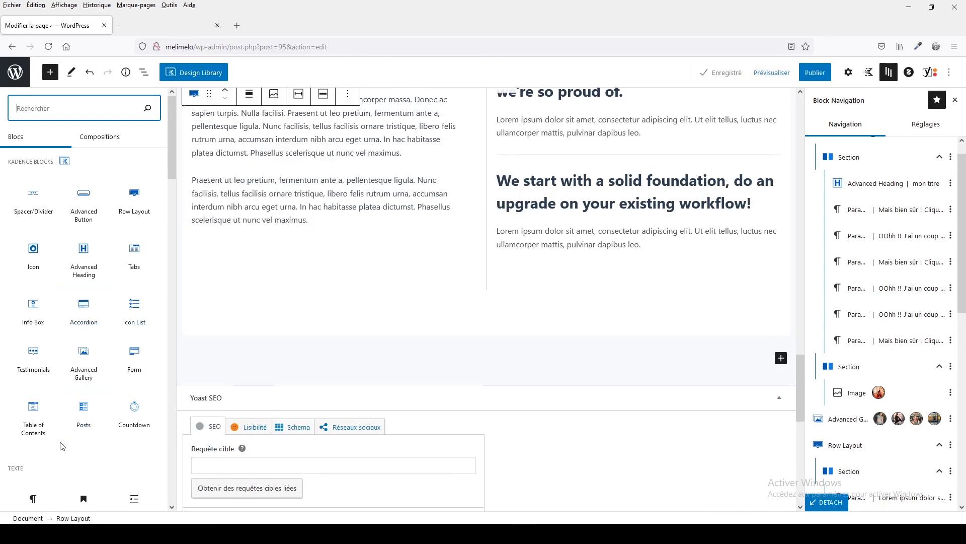
mouse_move(57, 402)
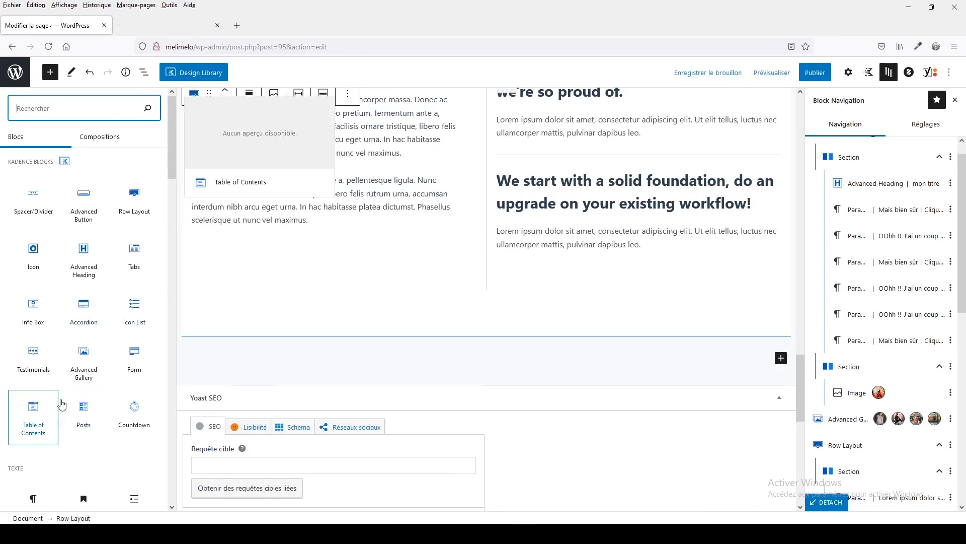
left_click(133, 406)
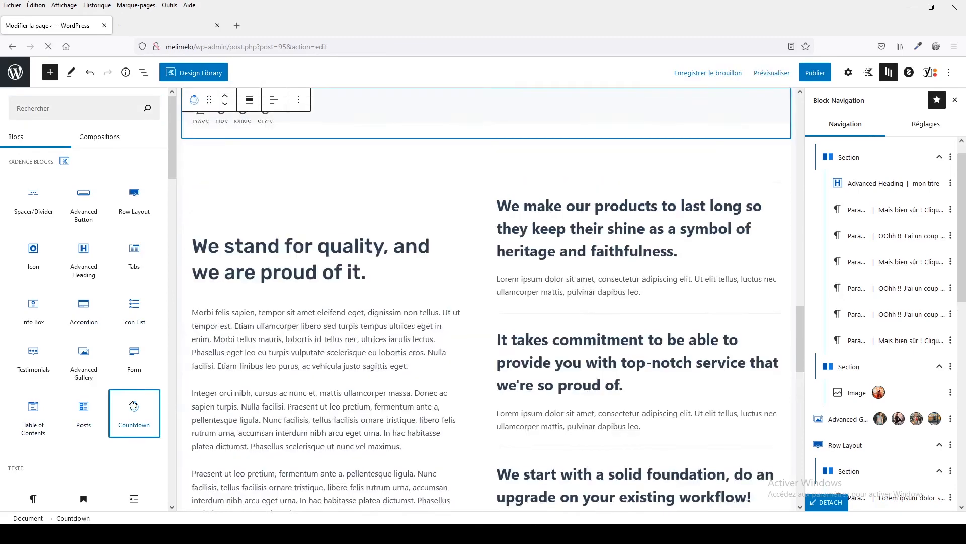
scroll(421, 356, "down", 8)
scroll(422, 362, "up", 4)
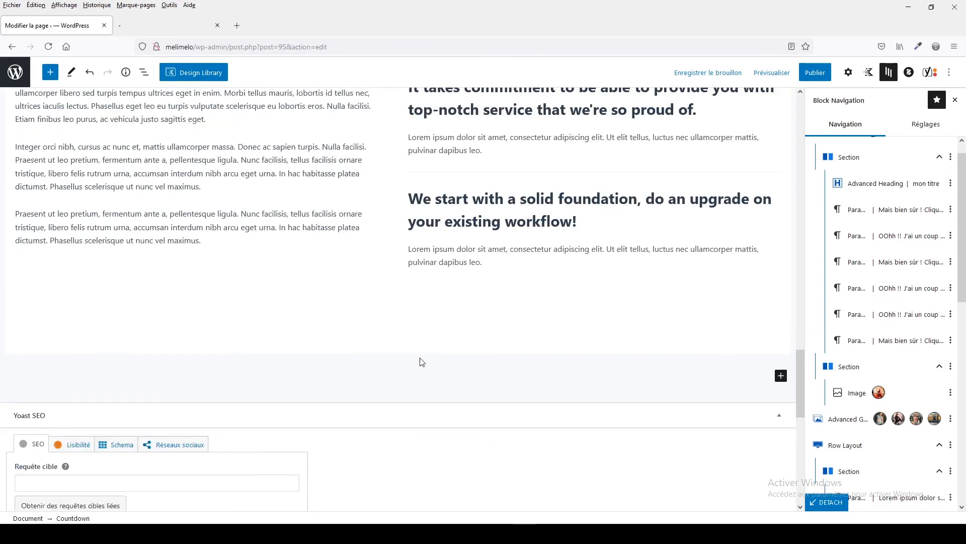
scroll(412, 357, "up", 8)
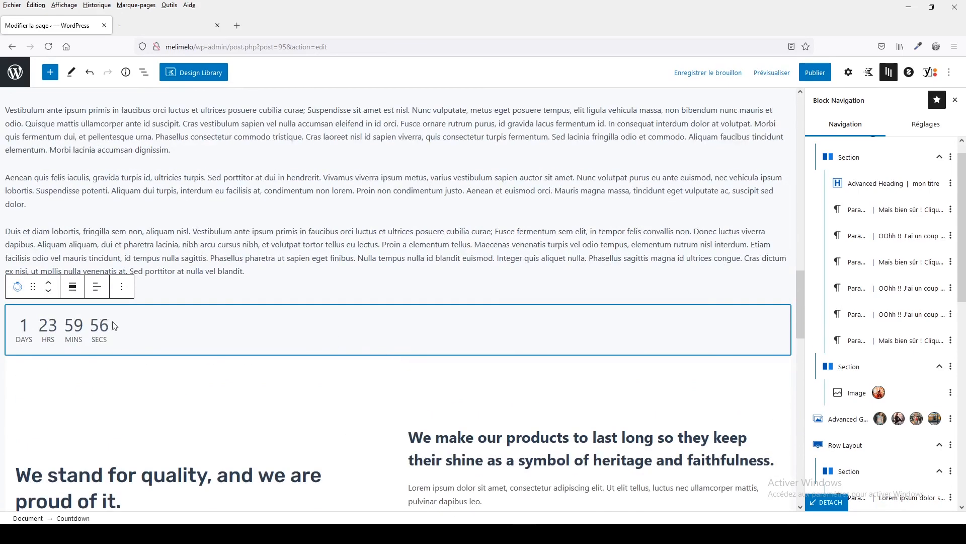
- Check the Countdown block's transform choices and block options, and display its settings to review the countdown type, date and expiry action
left_click(18, 286)
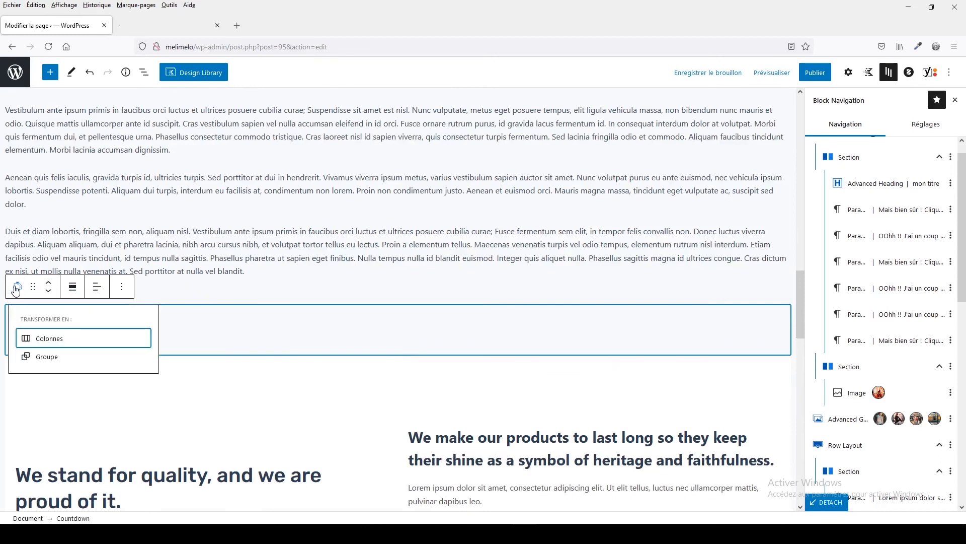
left_click(209, 323)
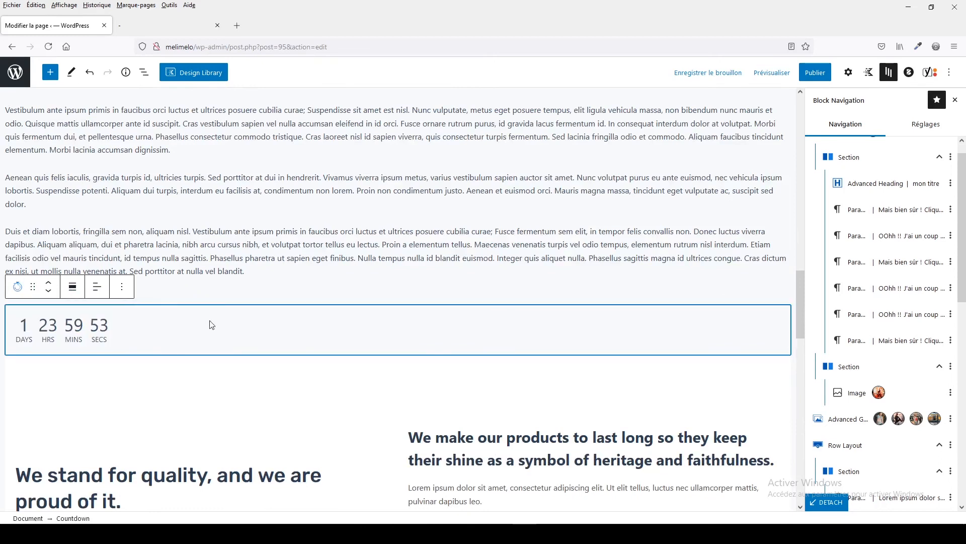
left_click(122, 287)
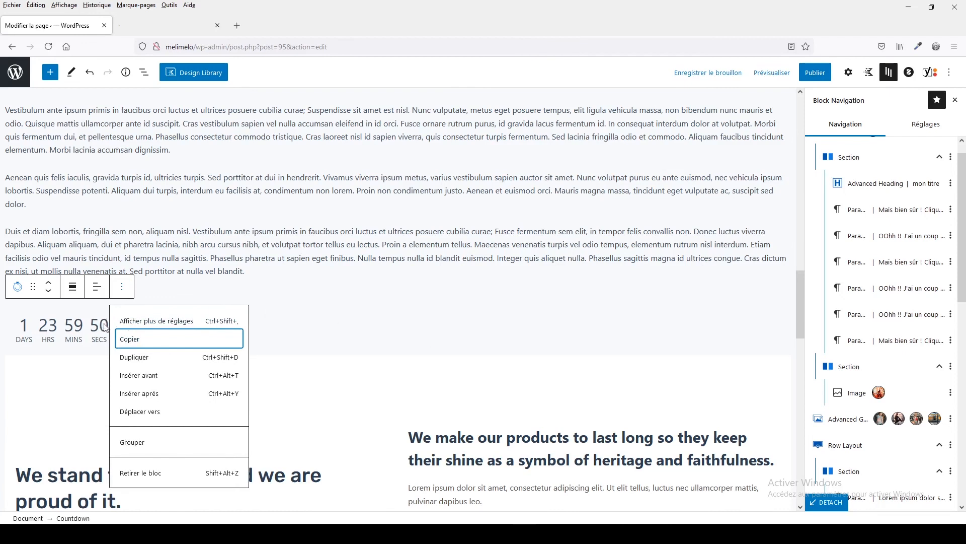
left_click(404, 335)
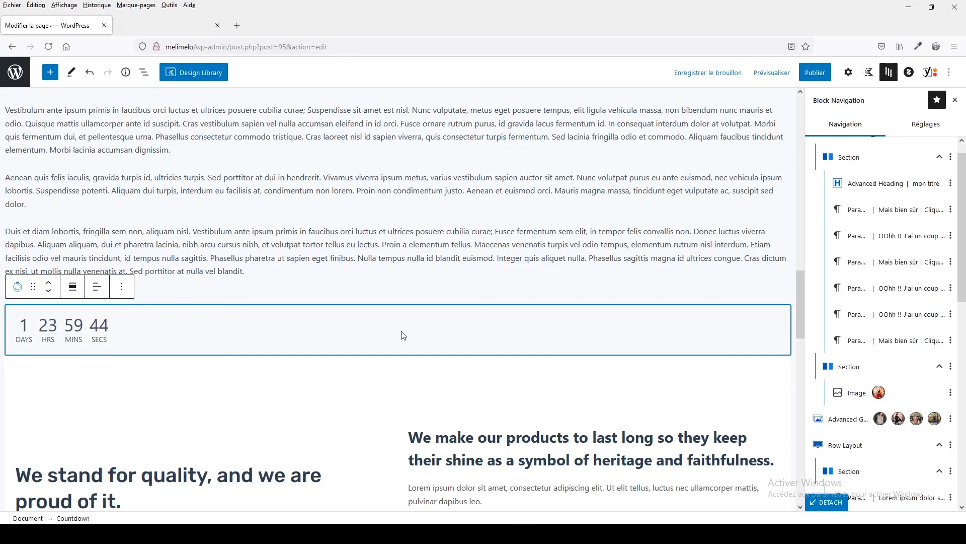
key("ctrl+shift+comma")
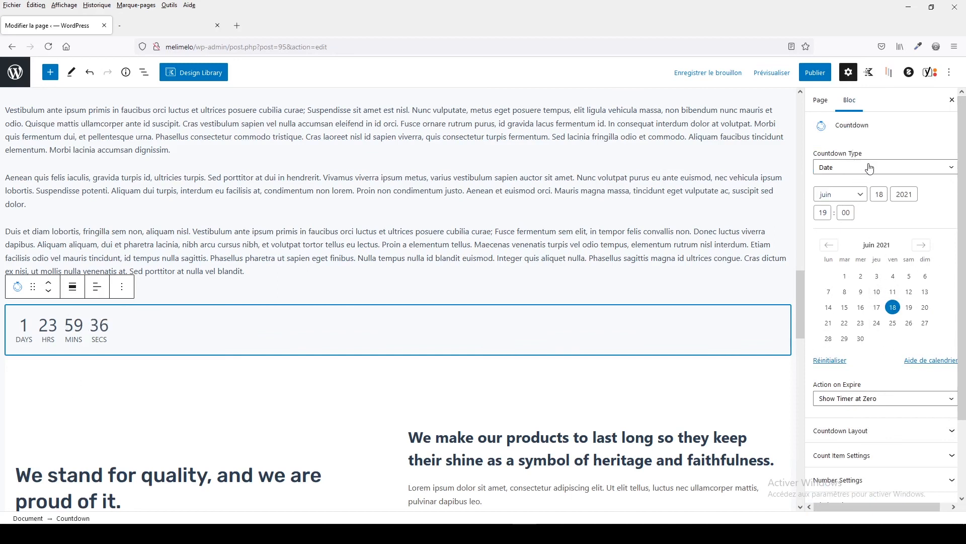
scroll(888, 446, "down", 3)
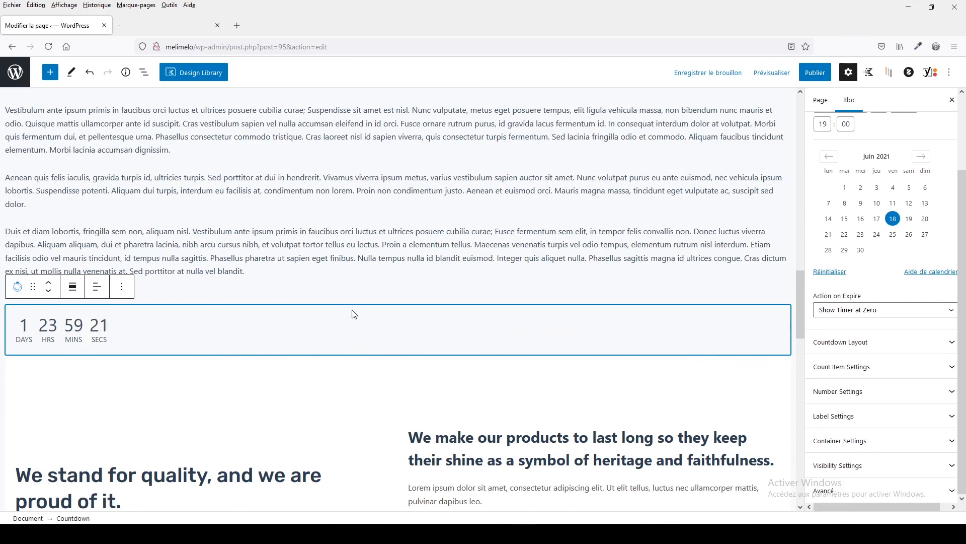
- Inspect the Countdown block's structure in the editor's list view and display the Block Navigation block list
key("Escape")
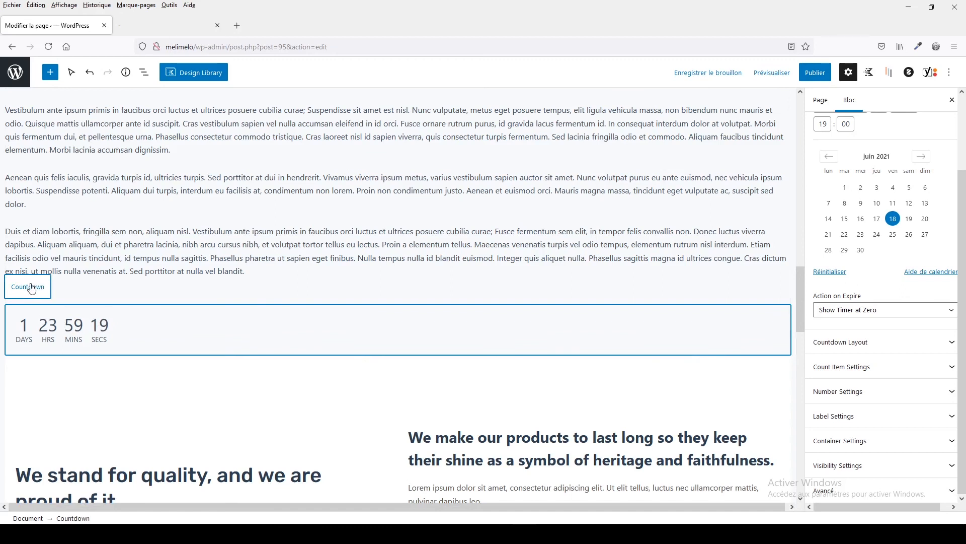
left_click(144, 72)
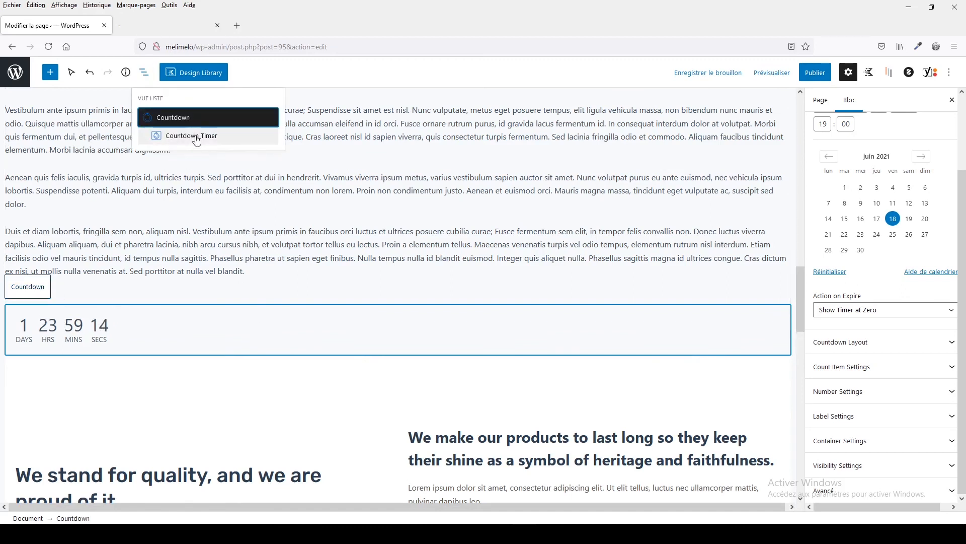
left_click(892, 72)
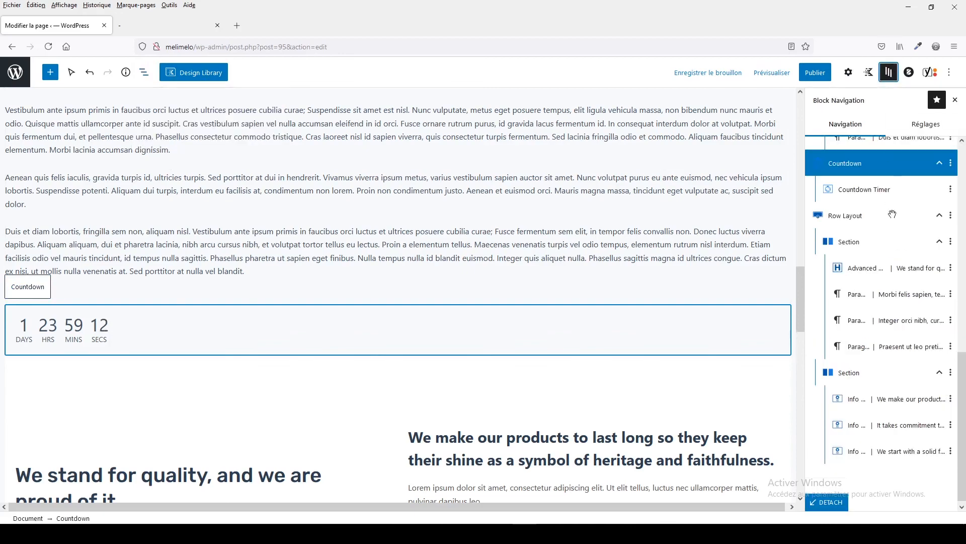